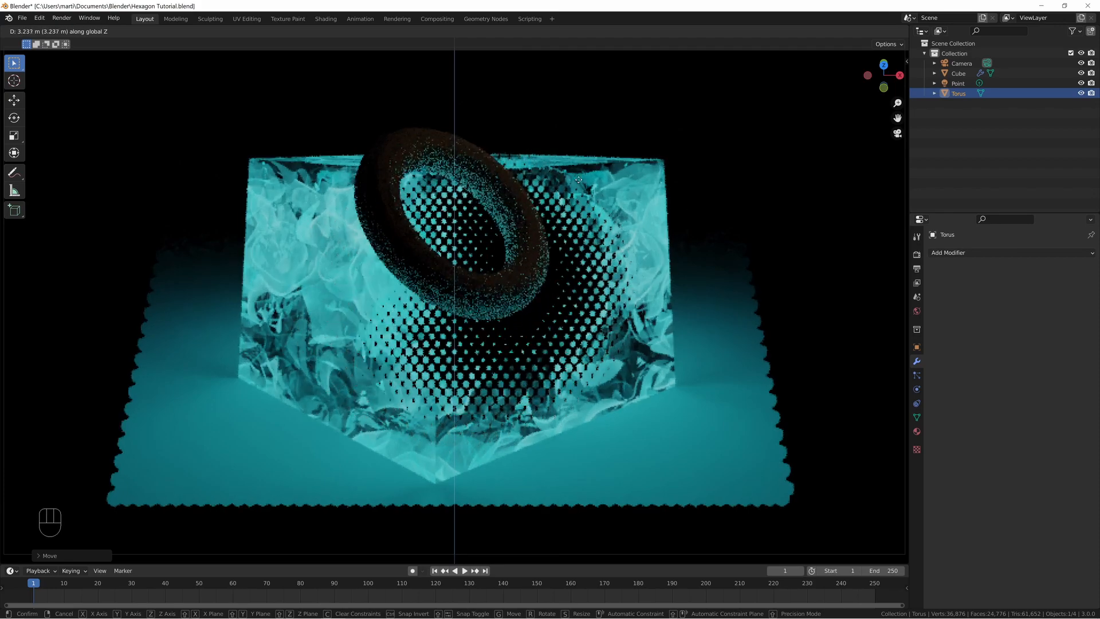
Raise the torus along the Z axis above the cube and set the cube's Grid Size to 6.520.
click(574, 110)
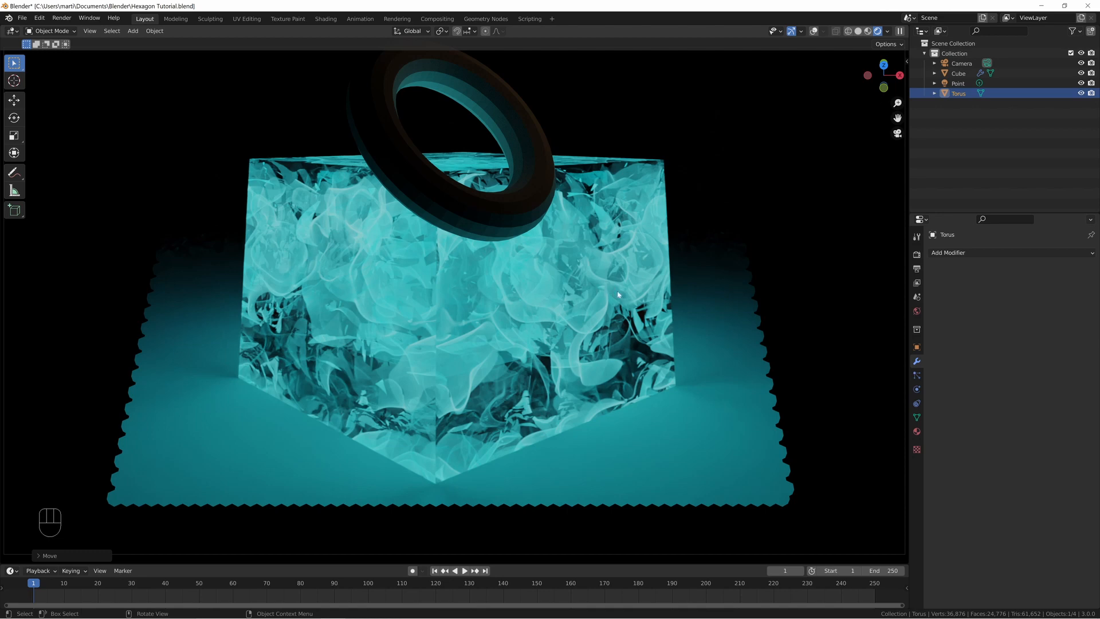
click(601, 322)
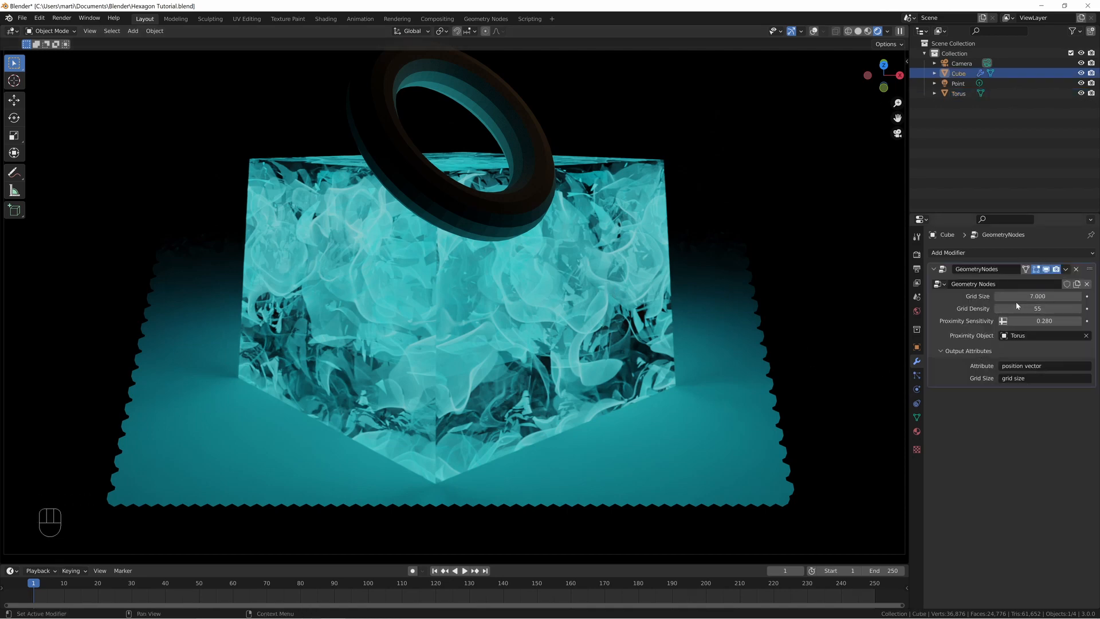
shift+drag(1037, 296, 989, 296)
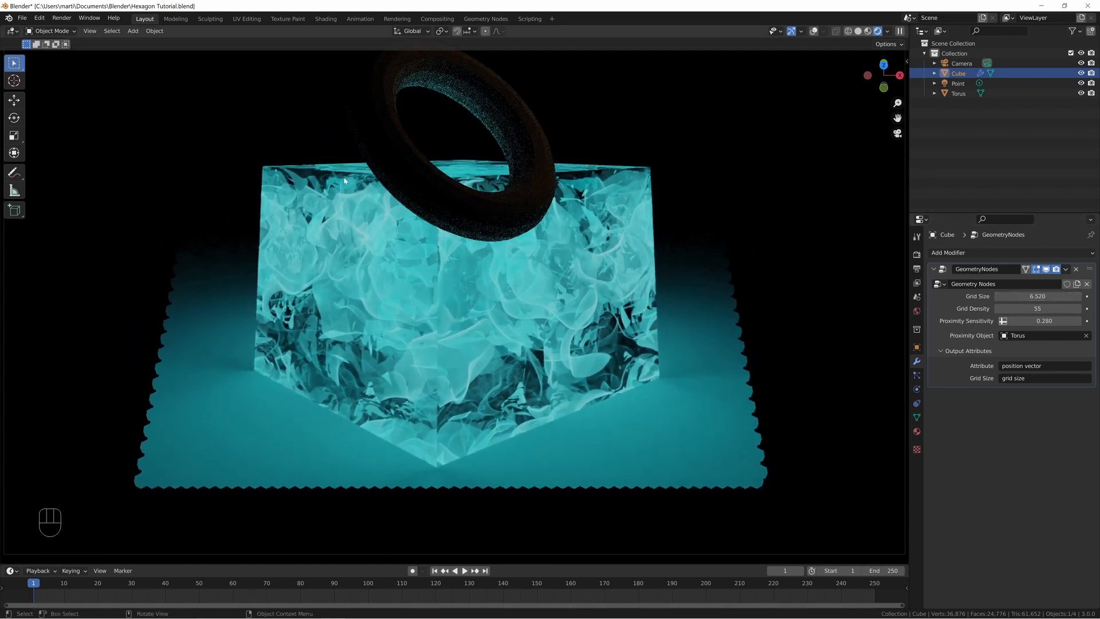
Lower the torus along the Z axis so that it overlaps the upper part of the cube.
click(429, 192)
key(g)
key(z)
click(438, 302)
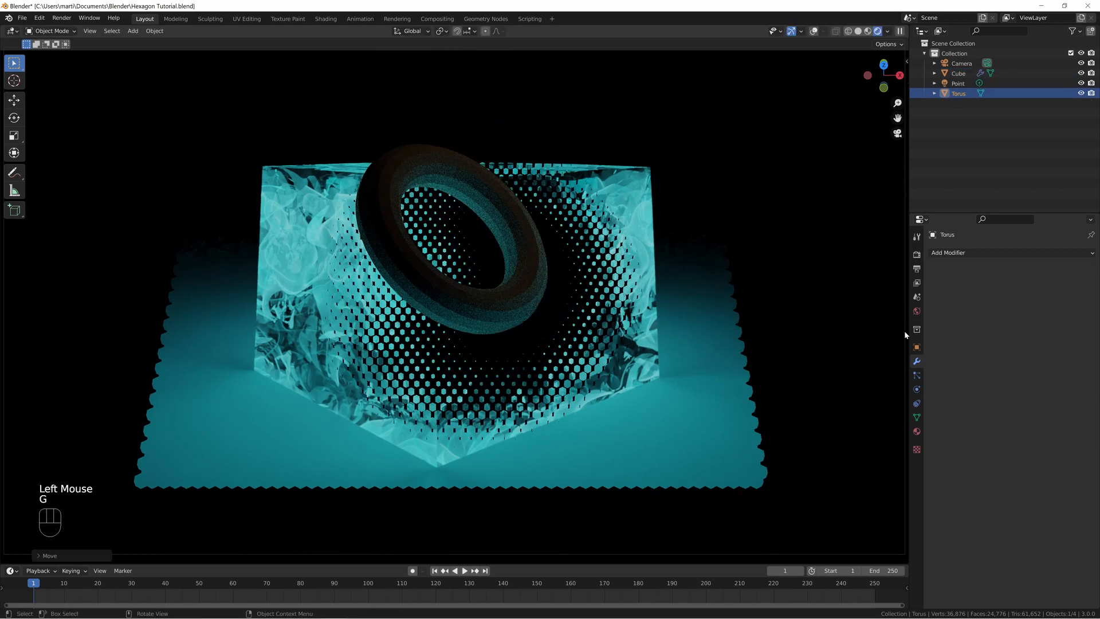
Set the cube's Grid Density to 23 and its Proximity Sensitivity to 0.306.
click(958, 73)
shift+drag(1051, 308, 1018, 308)
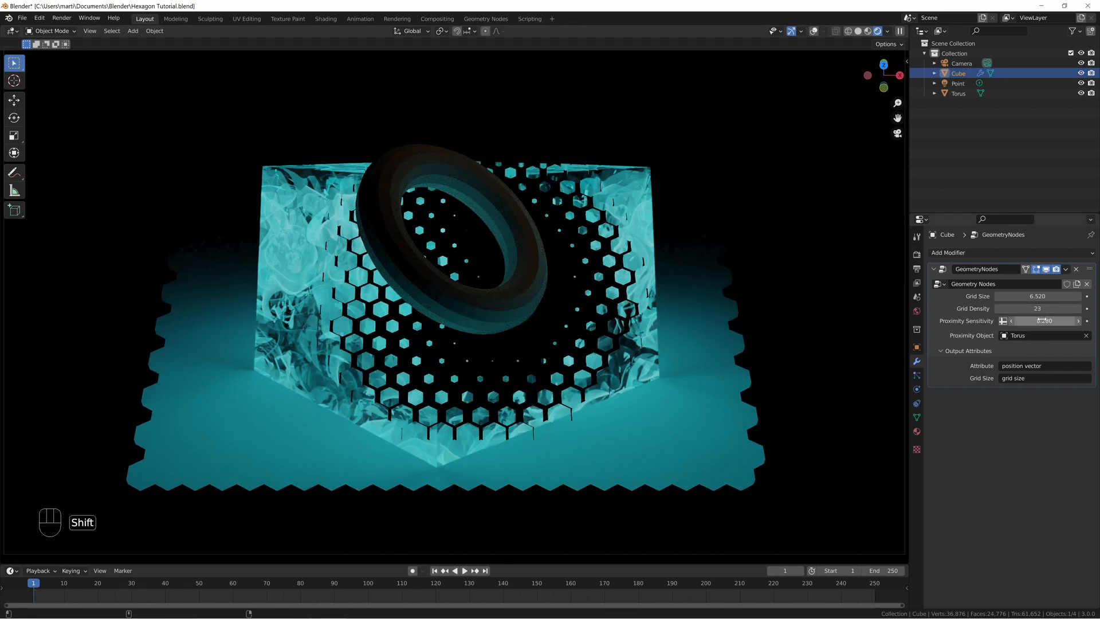
shift+drag(1044, 321, 1047, 321)
Lower the torus about 0.55 m along the Z axis and readjust the cube's Grid Density.
click(427, 298)
key(g)
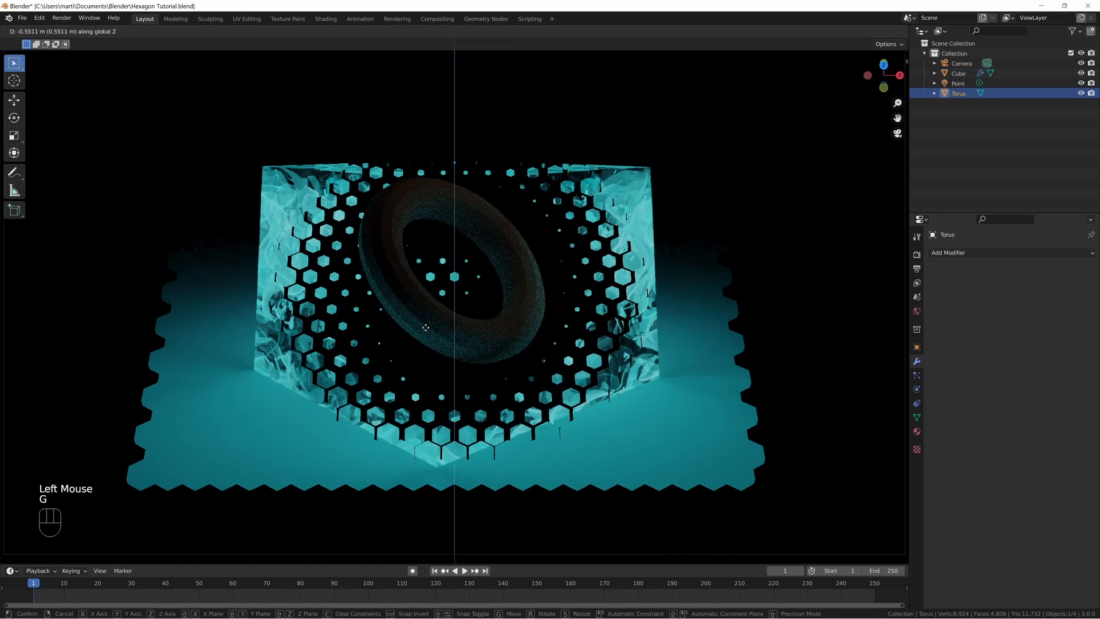
click(723, 431)
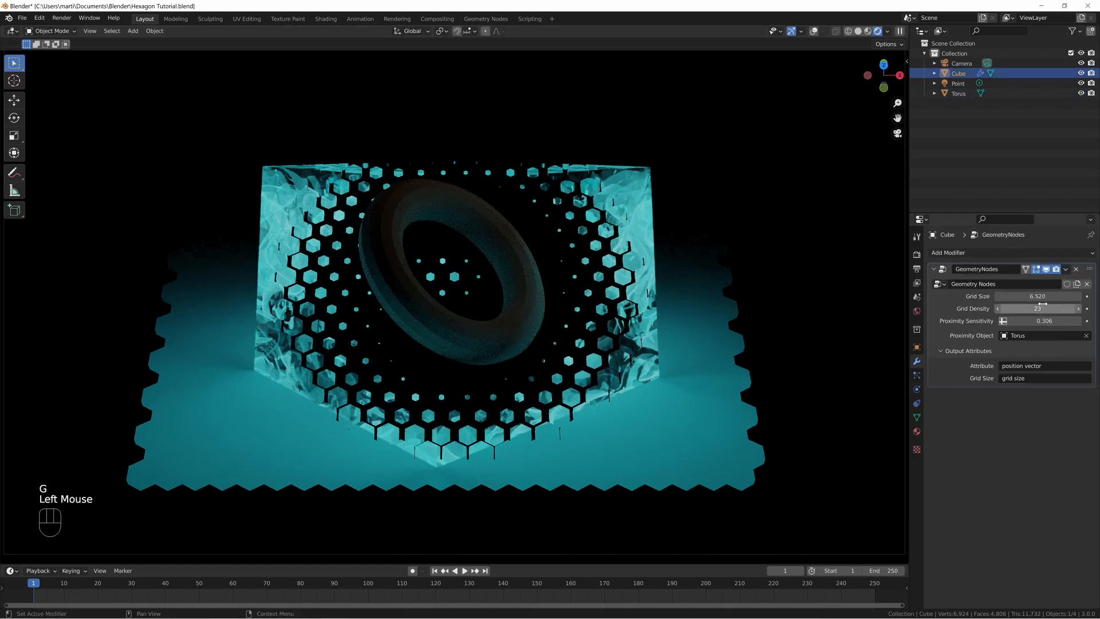
drag(1031, 308, 1053, 322)
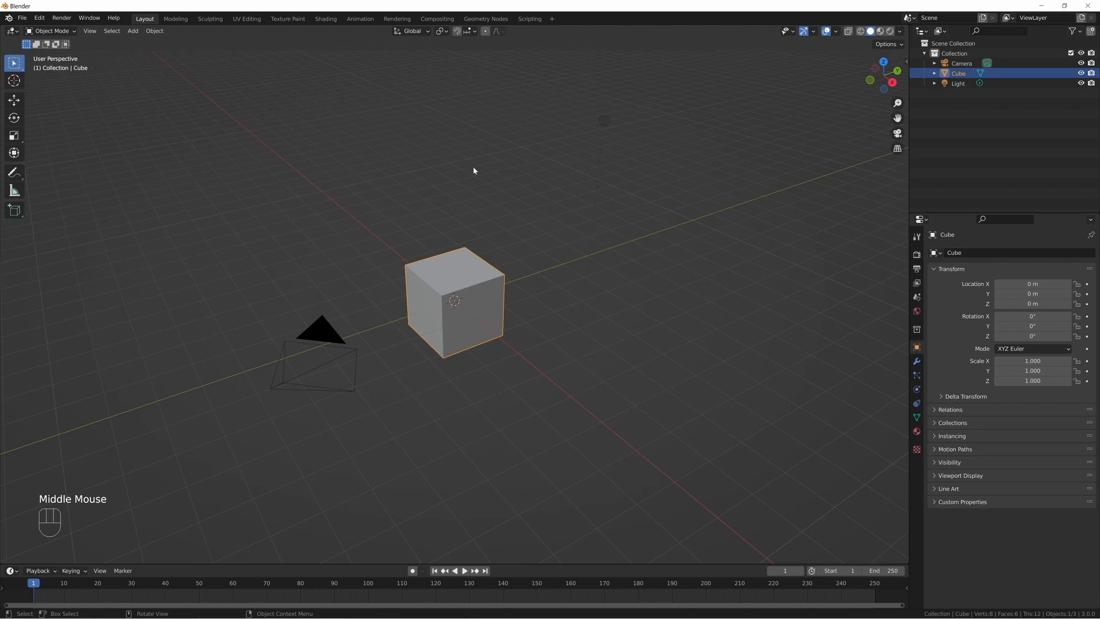
Switch to the Geometry Nodes workspace and create a new geometry node tree for the default cube.
click(486, 20)
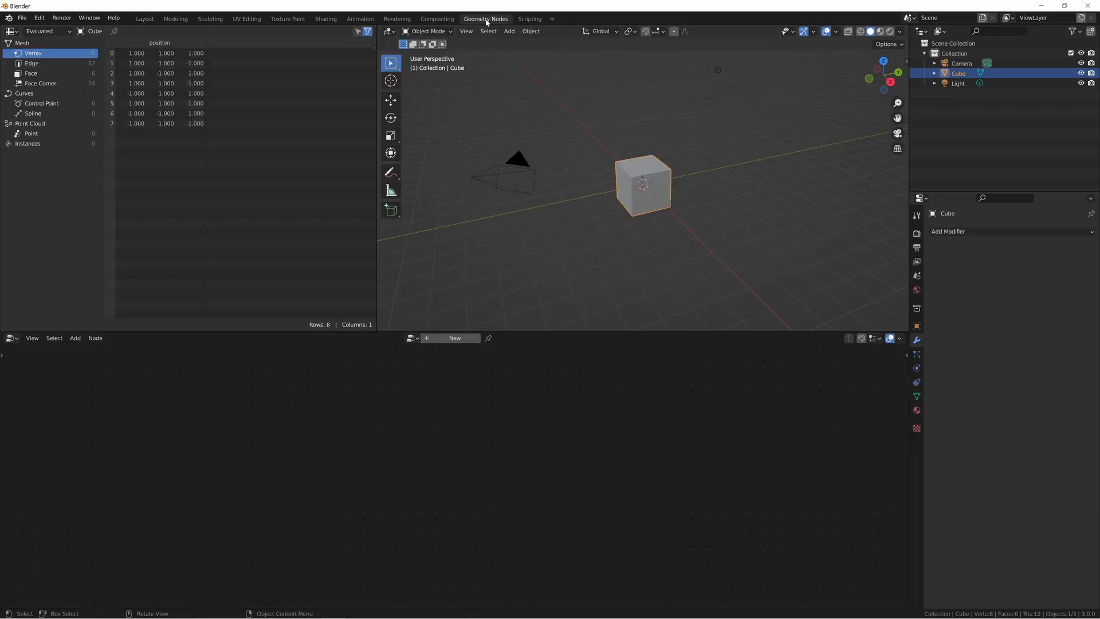
key(n)
click(436, 343)
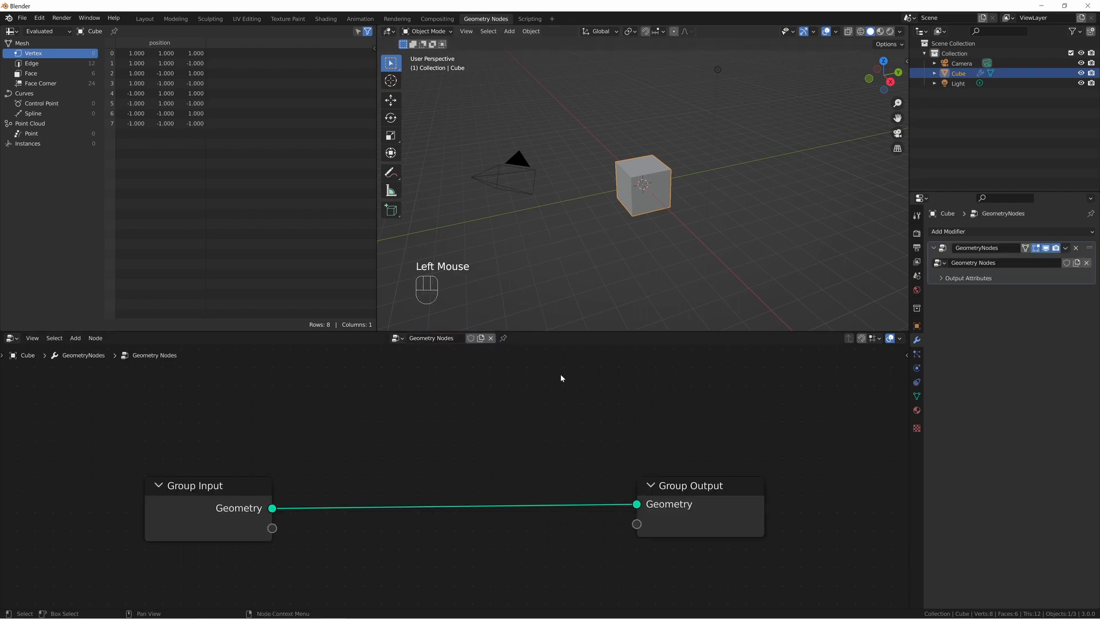
Show the node group's inputs and outputs, and delete the Geometry input.
key(n)
key(n)
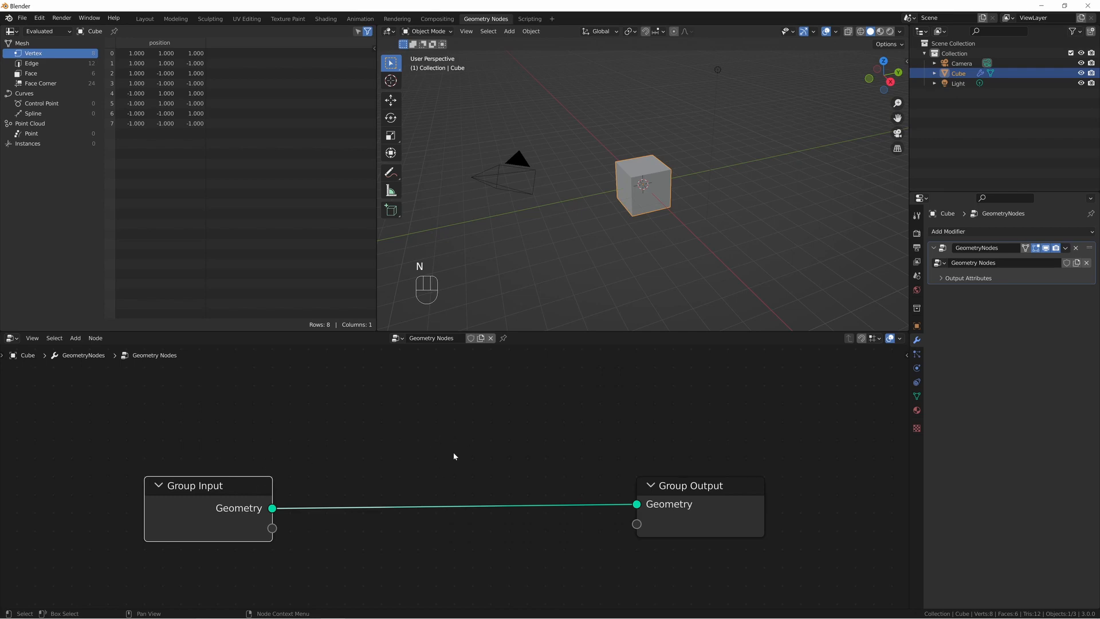
key(n)
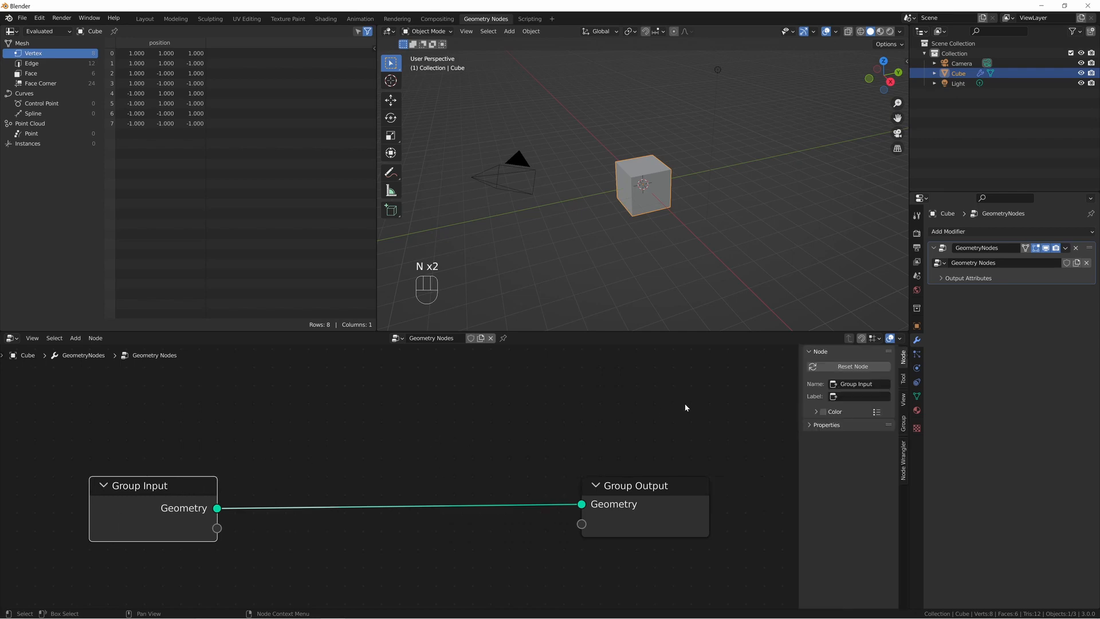
click(901, 403)
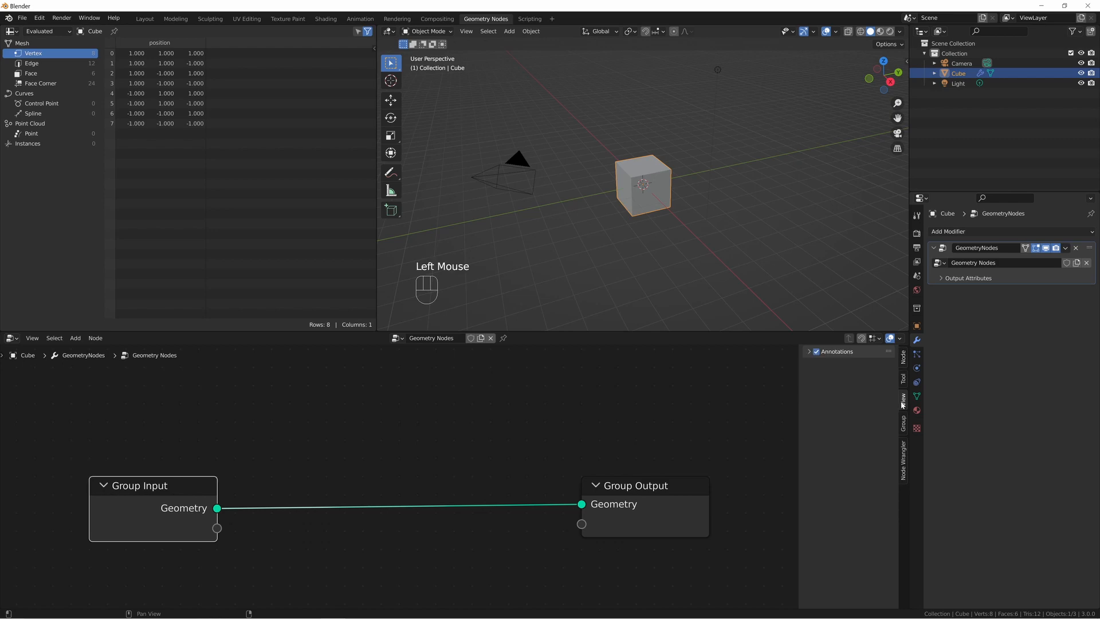
click(904, 423)
click(836, 370)
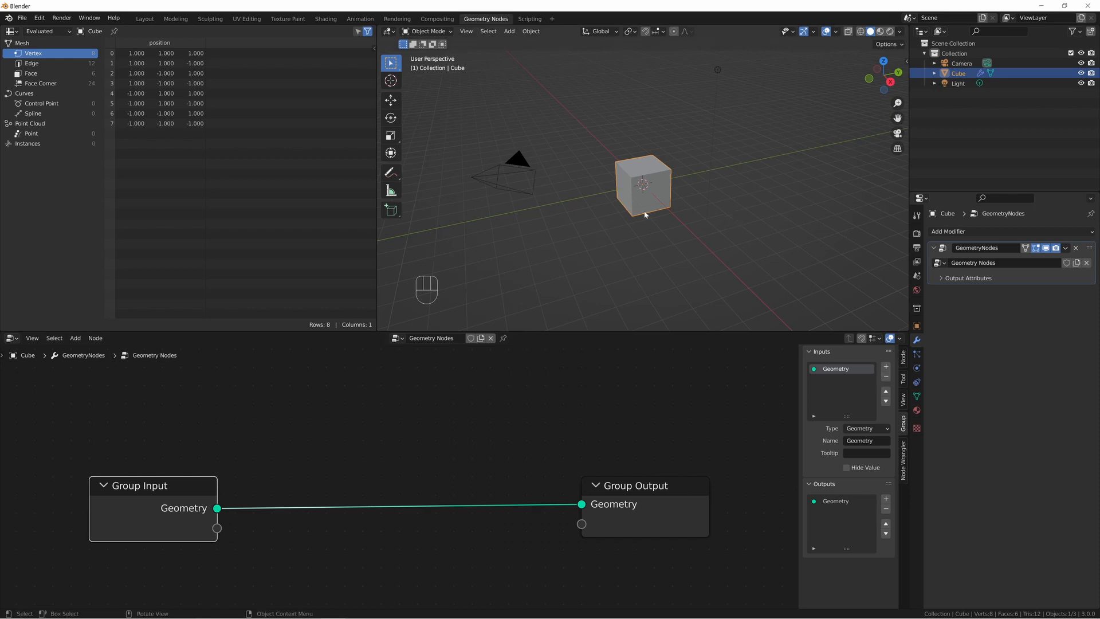
click(887, 377)
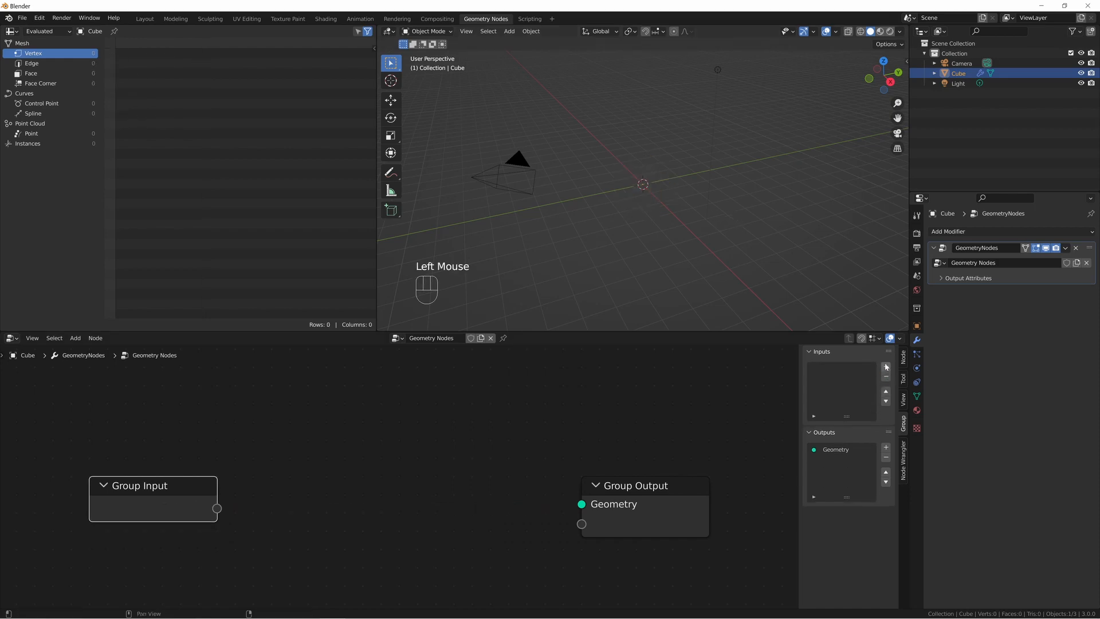
Add four Float inputs to the node group.
click(886, 366)
click(887, 366)
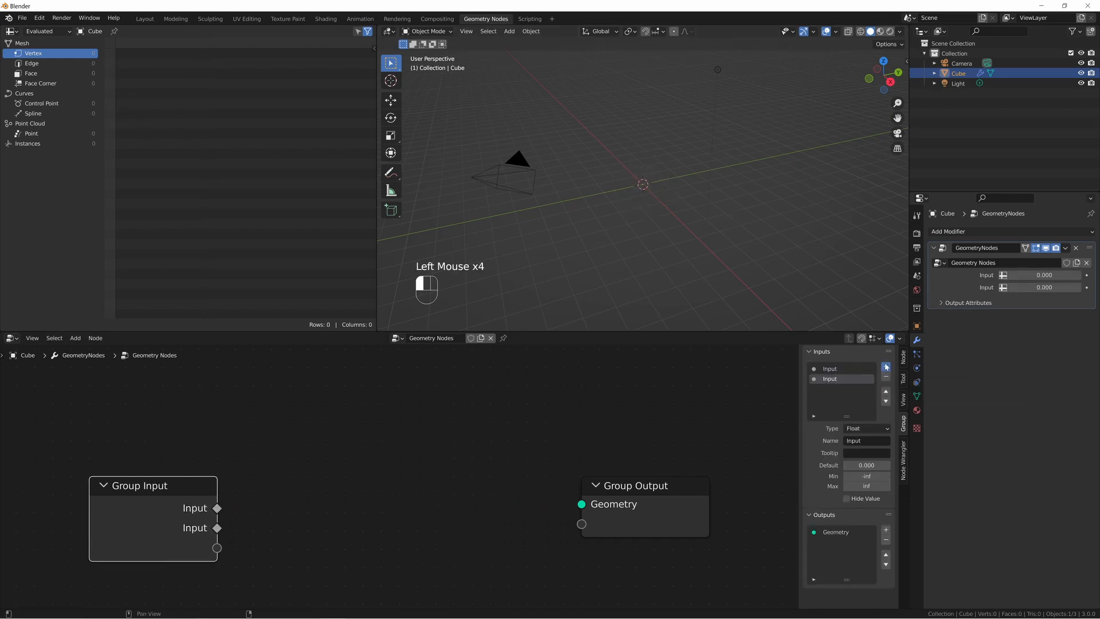
click(887, 367)
click(887, 367)
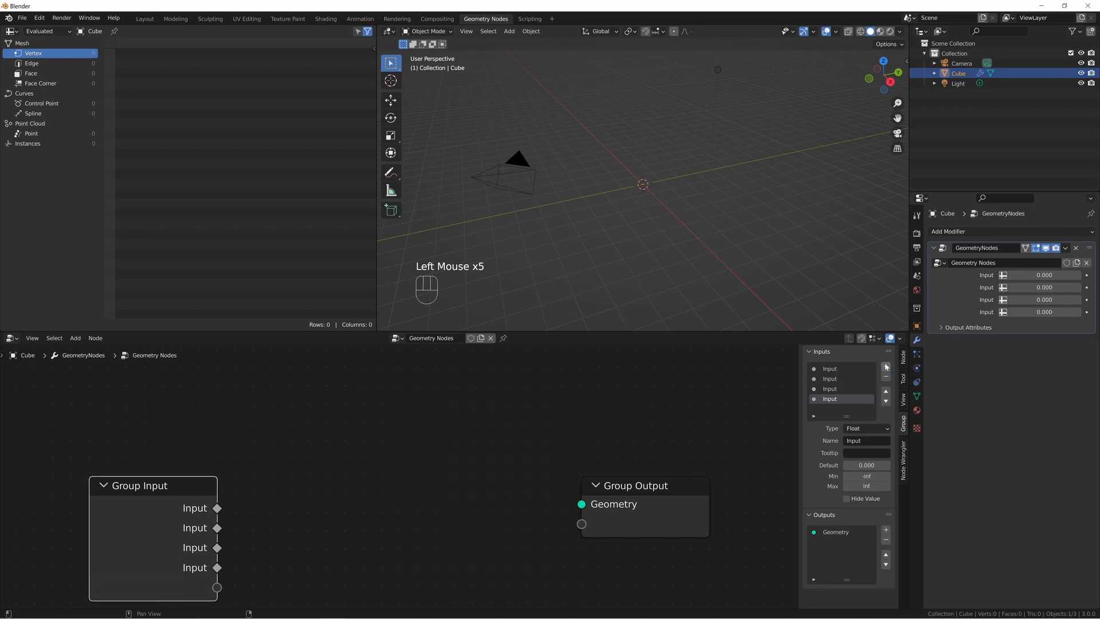
Rename the first group input as Grid Size.
click(835, 369)
click(866, 441)
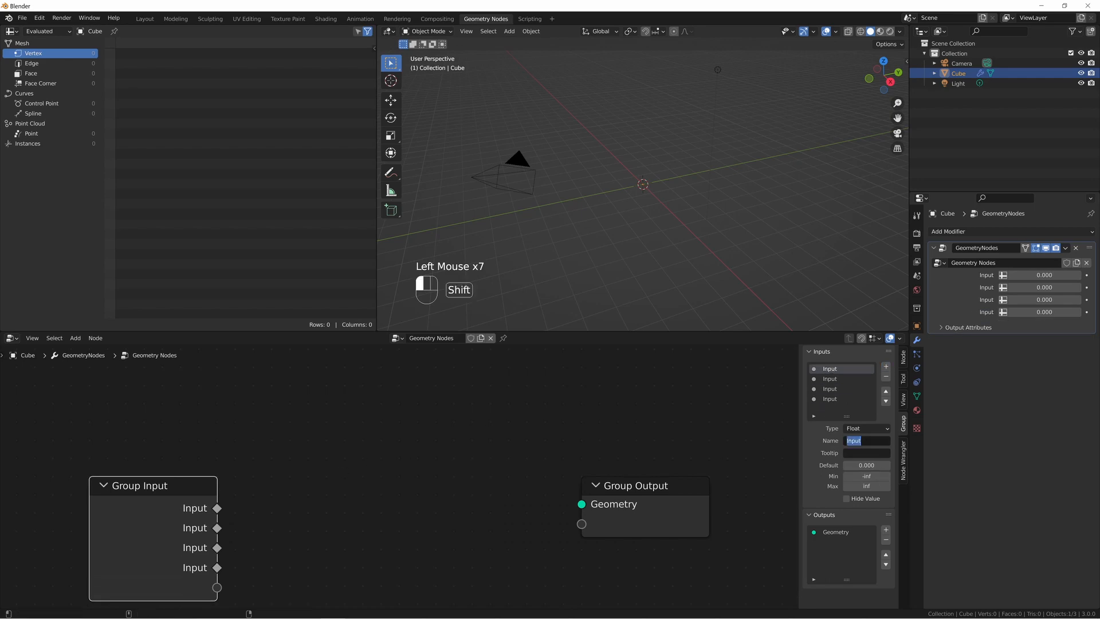
text(Grid Size)
key(Return)
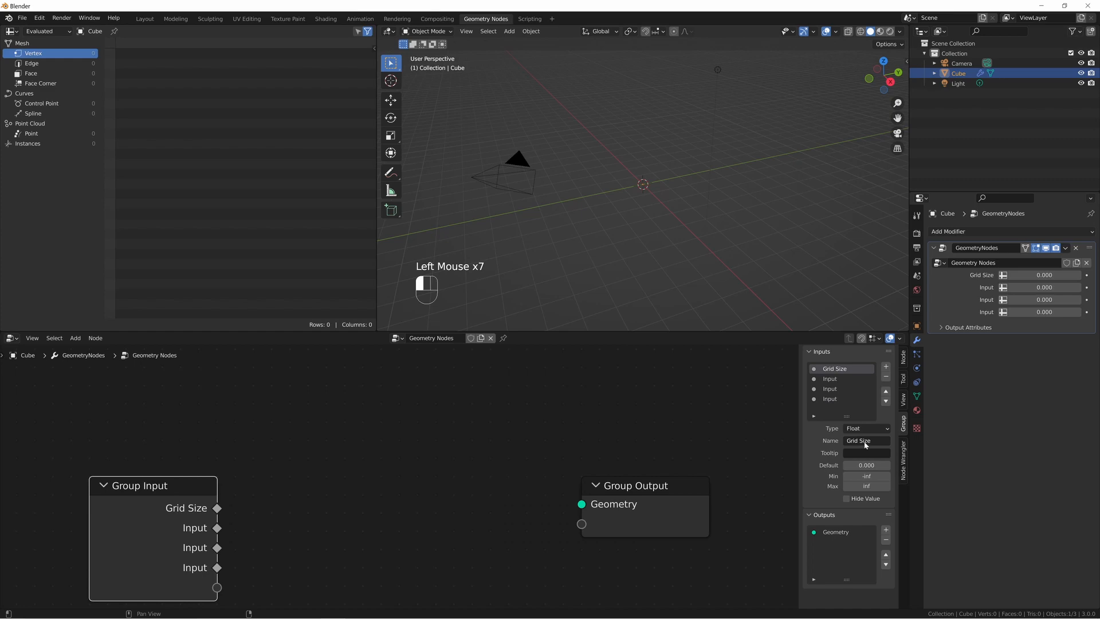
Rename the second group input as Grid Density and change its type to Integer.
click(834, 379)
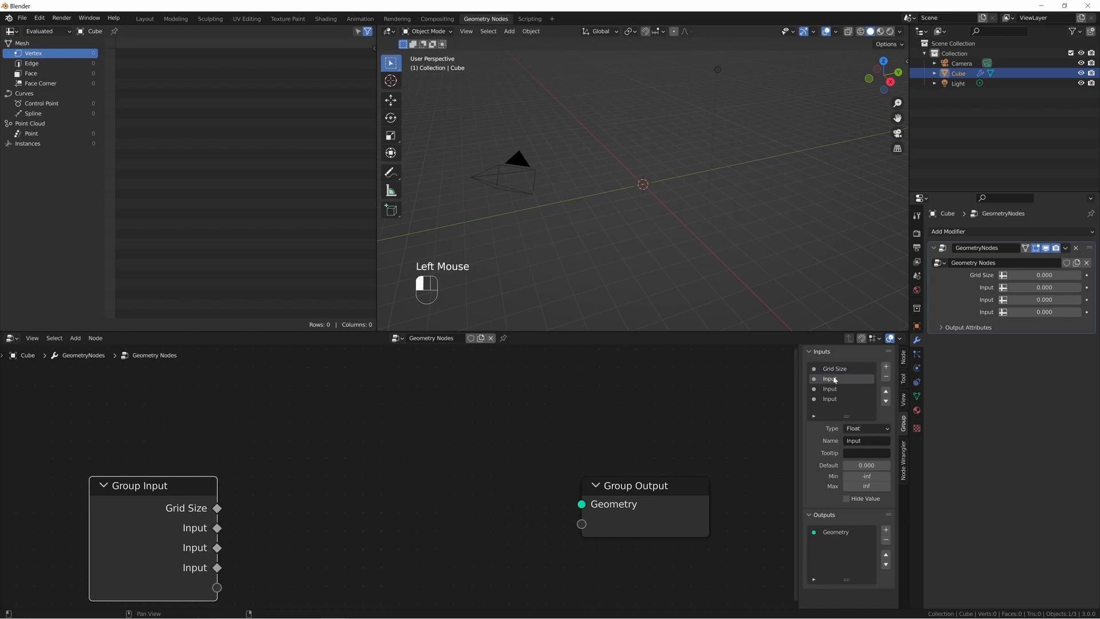
double_click(860, 441)
text(Grid)
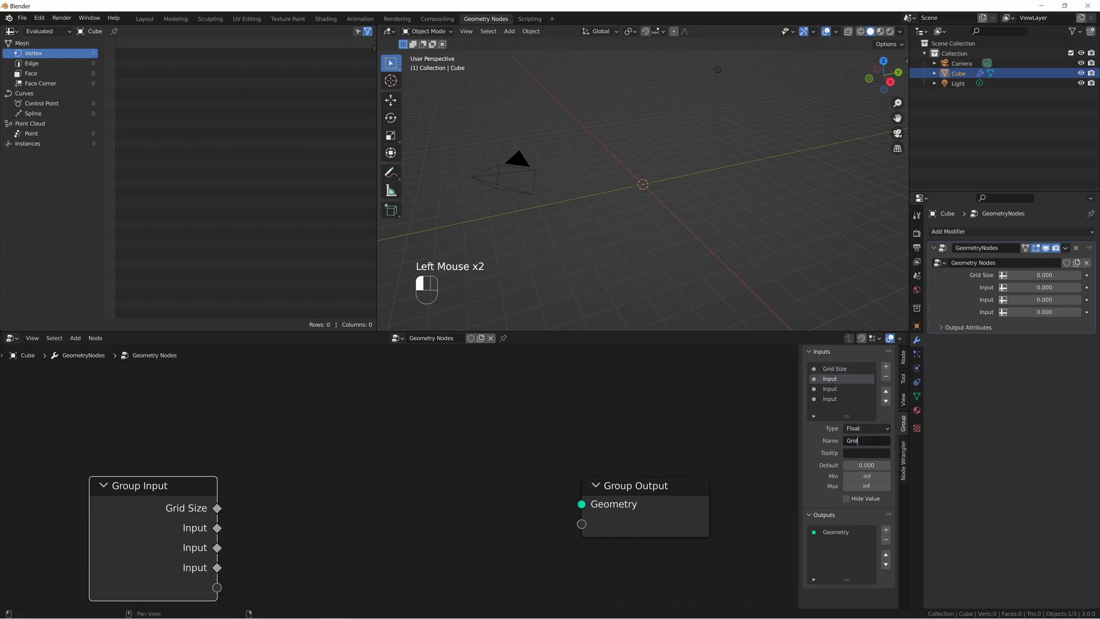
text( Density)
key(Return)
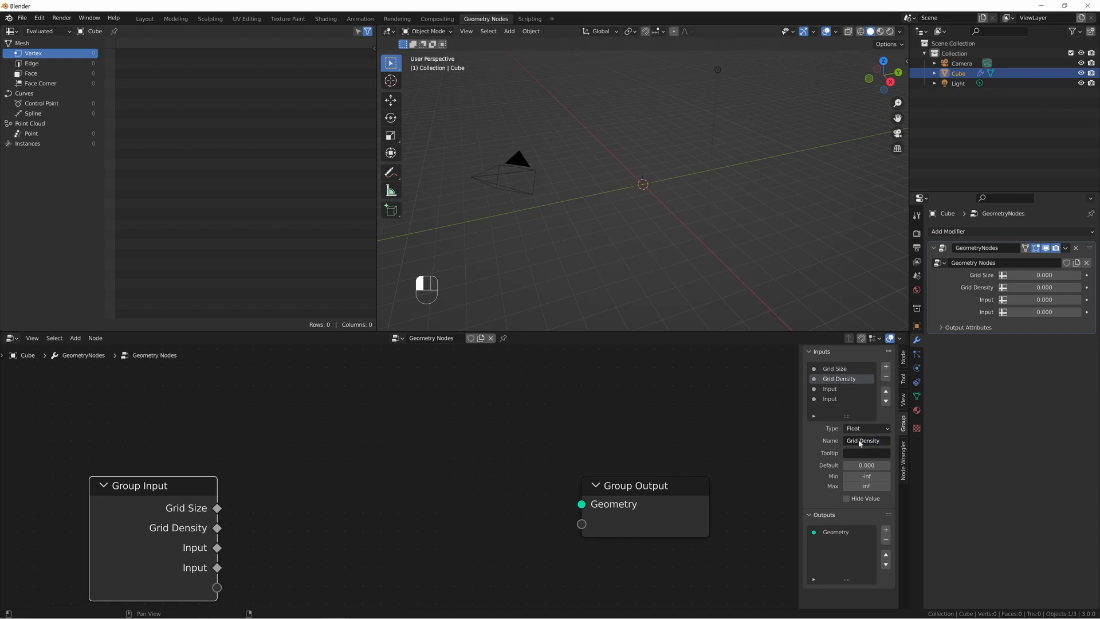
click(857, 428)
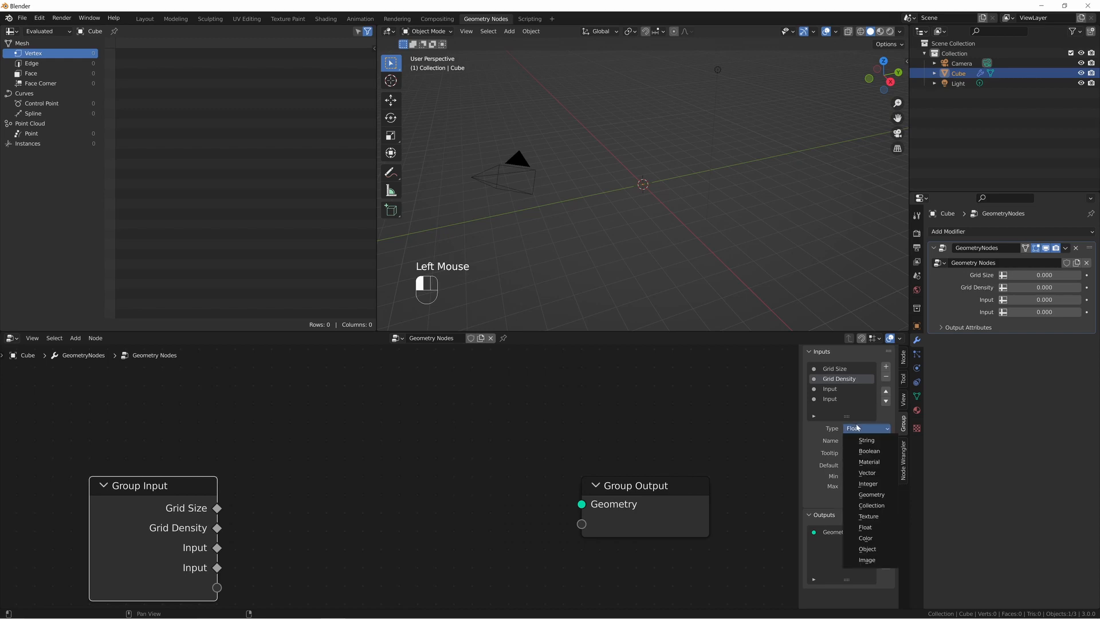
click(868, 484)
Rename the third group input as Proximity Sensitivity.
click(831, 389)
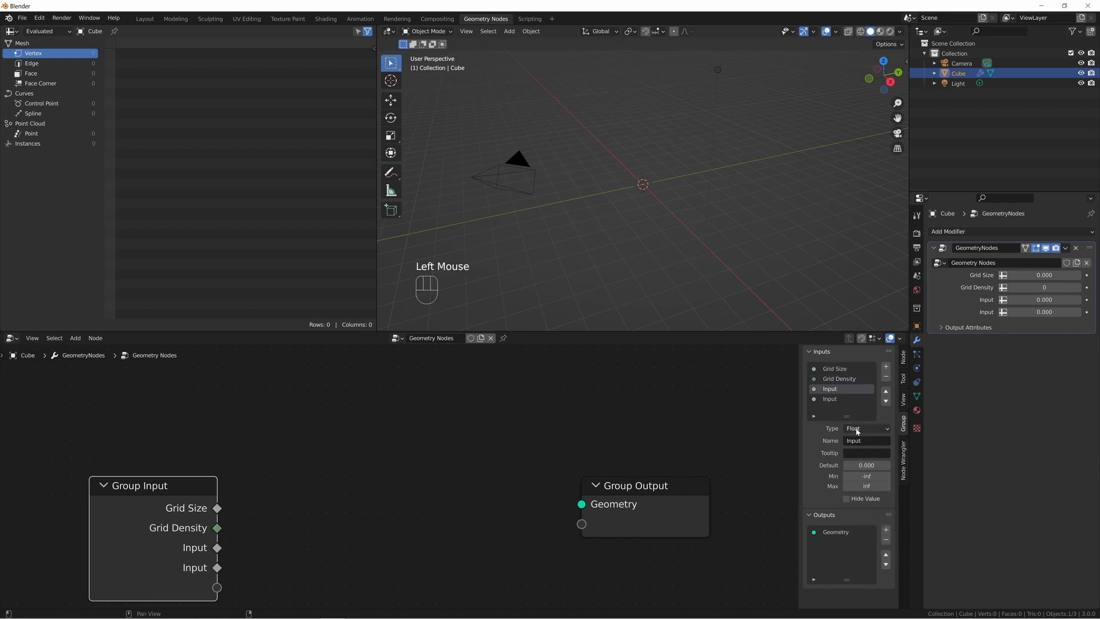
double_click(860, 441)
text(Proximity Sen)
text(sitivity)
key(Return)
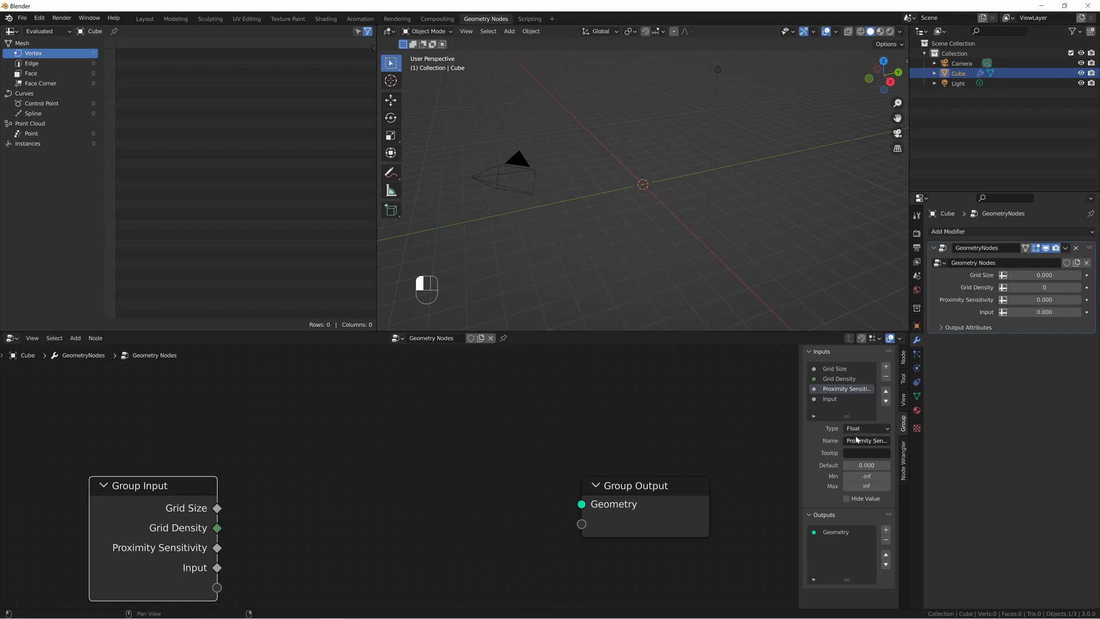
Rename the fourth group input as Proximity Object, change its type to Object, and hide the node group settings.
click(820, 400)
double_click(854, 441)
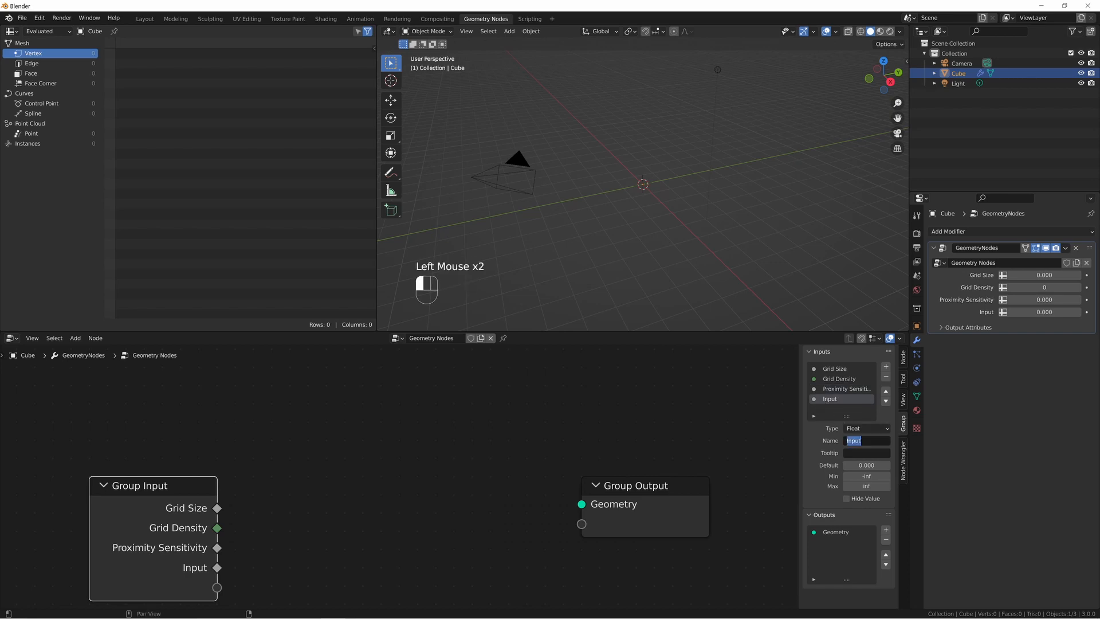
text(Proximity Object)
key(Return)
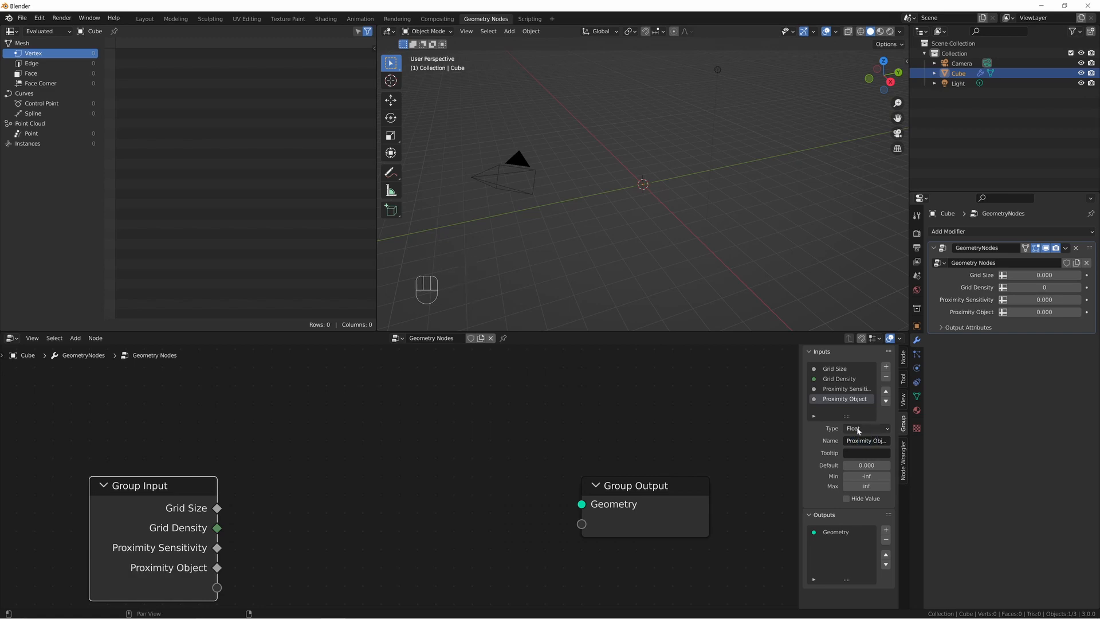
click(857, 430)
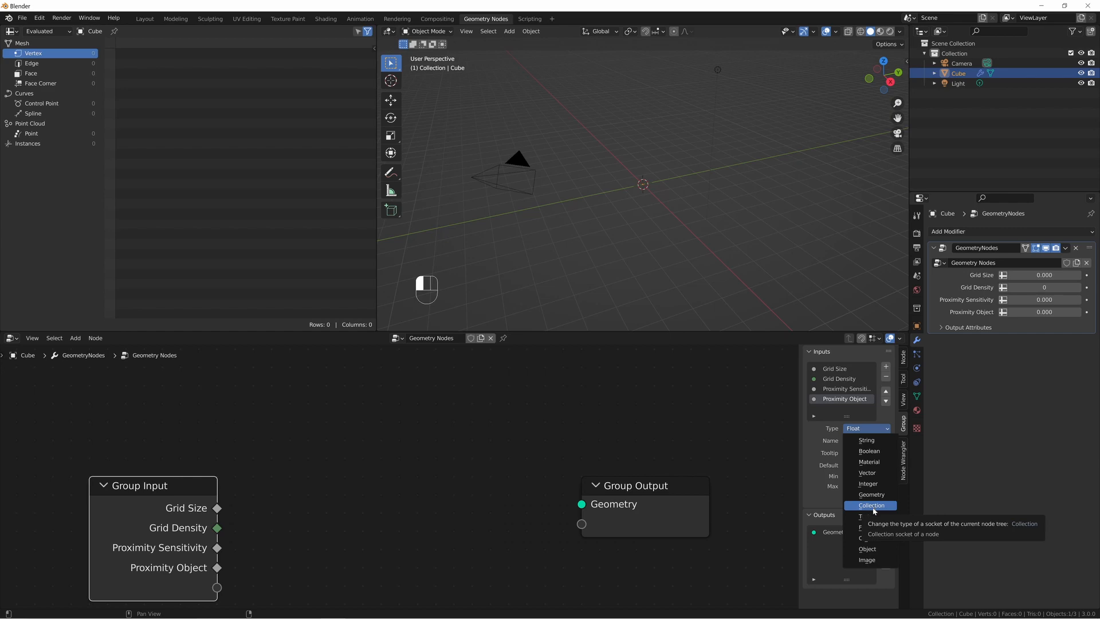
click(877, 555)
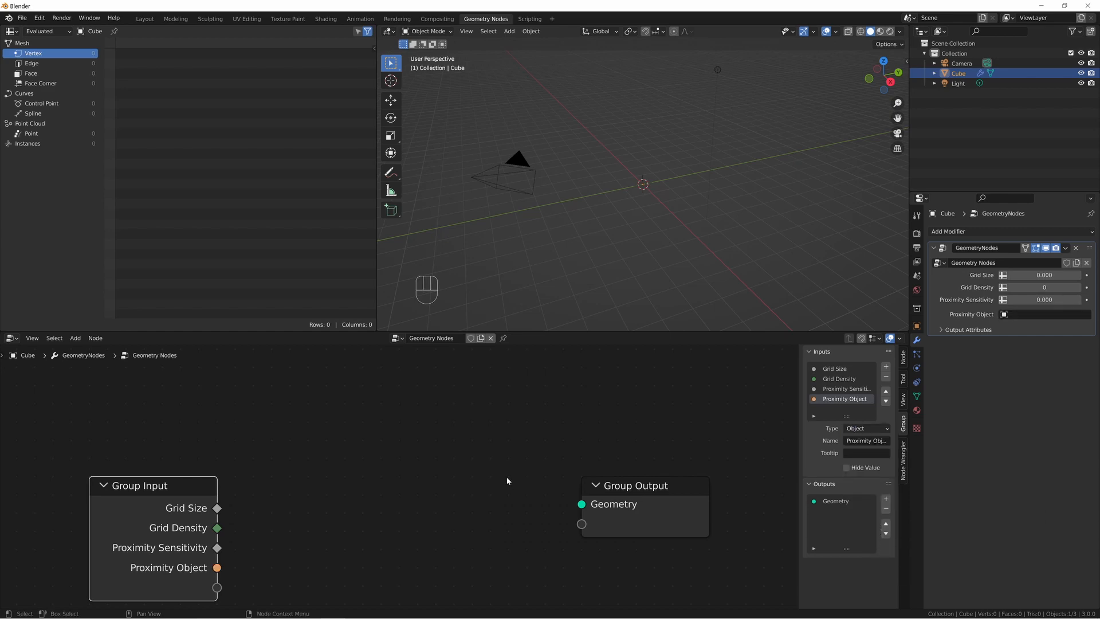
key(n)
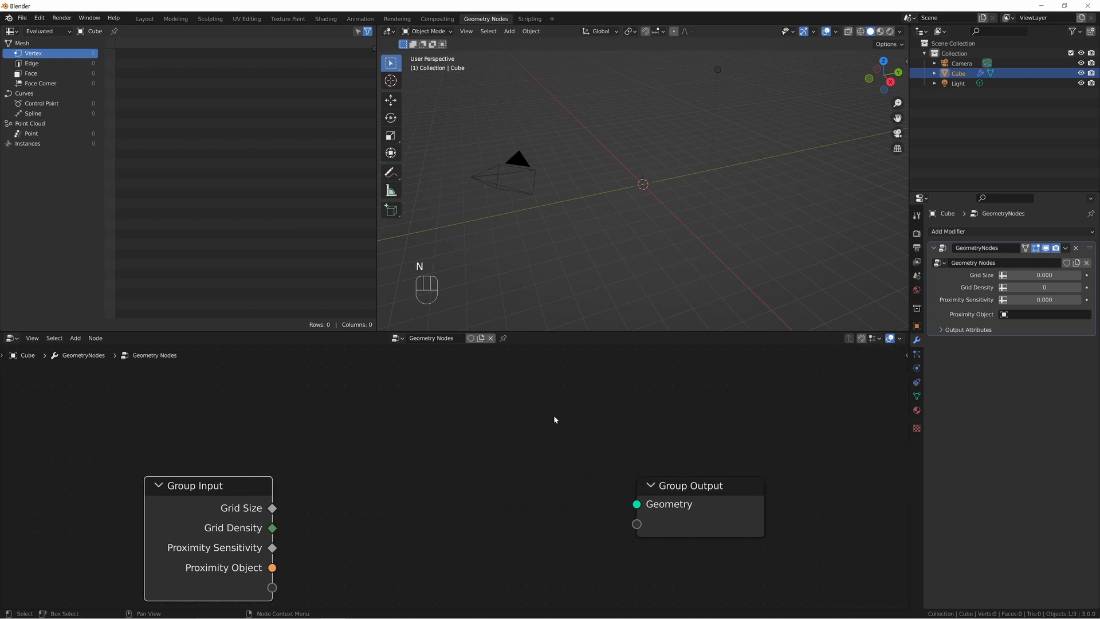
Add a Grid mesh node between the Group Input and Group Output nodes.
middle_drag(432, 496, 526, 479)
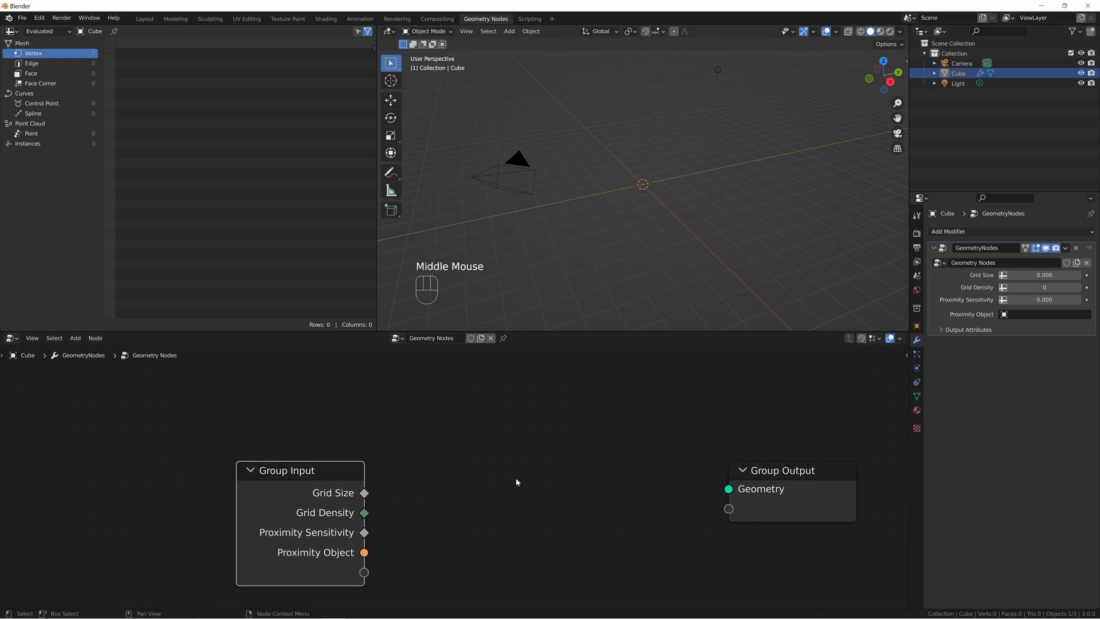
middle_drag(596, 270, 639, 211)
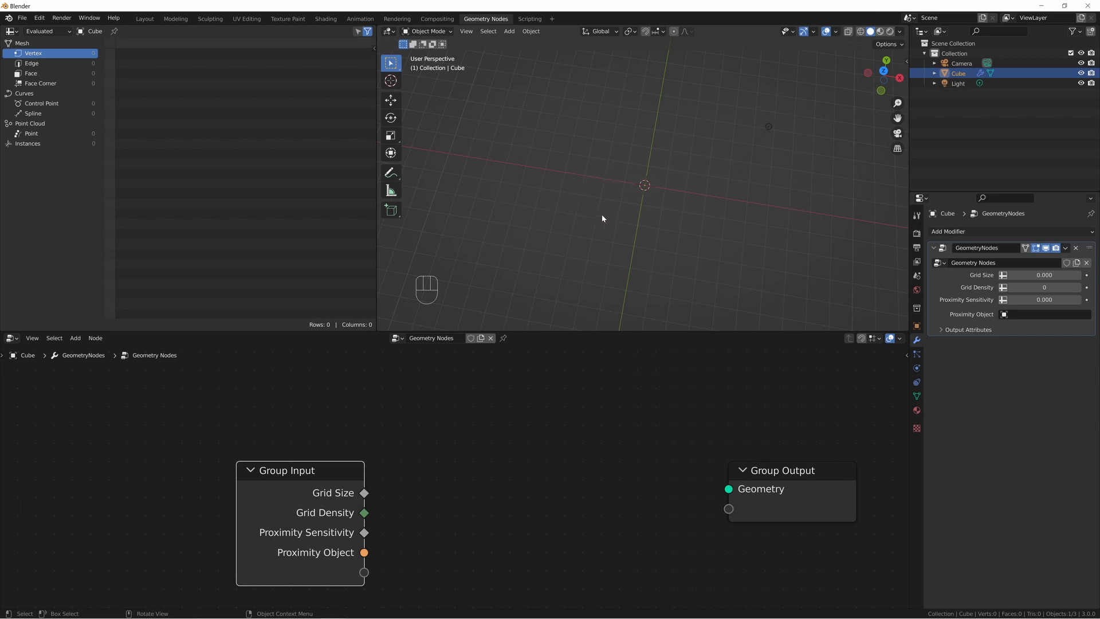
key(shift+a)
text(grid)
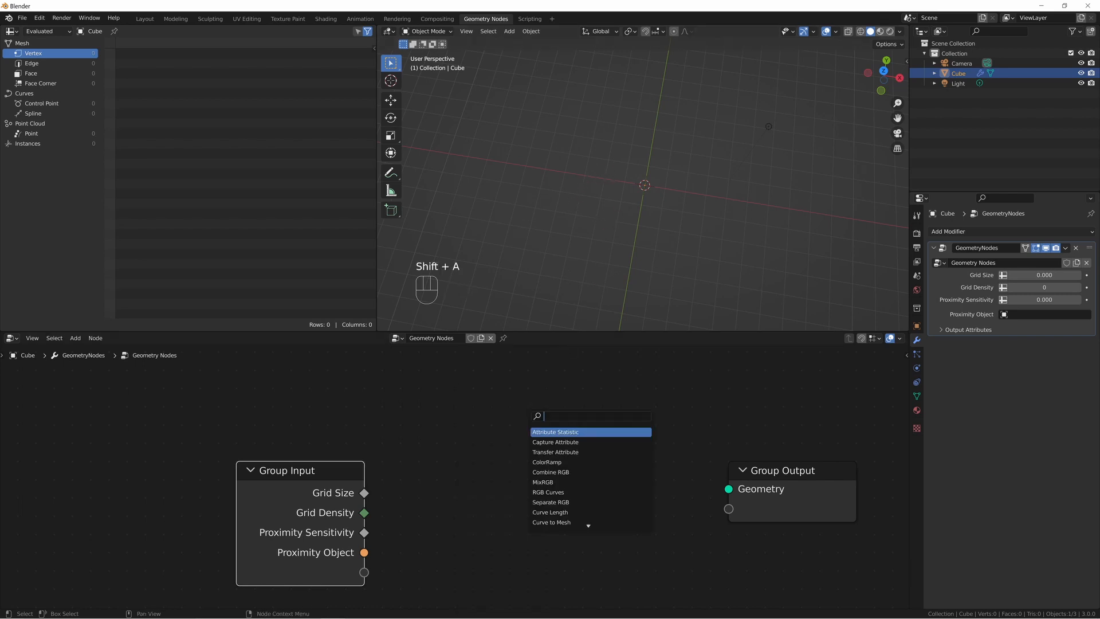
key(Return)
Connect Grid Density to the Grid node's Vertices X and Vertices Y, routing both links through one reroute point.
ctrl+right_drag(293, 461, 382, 489)
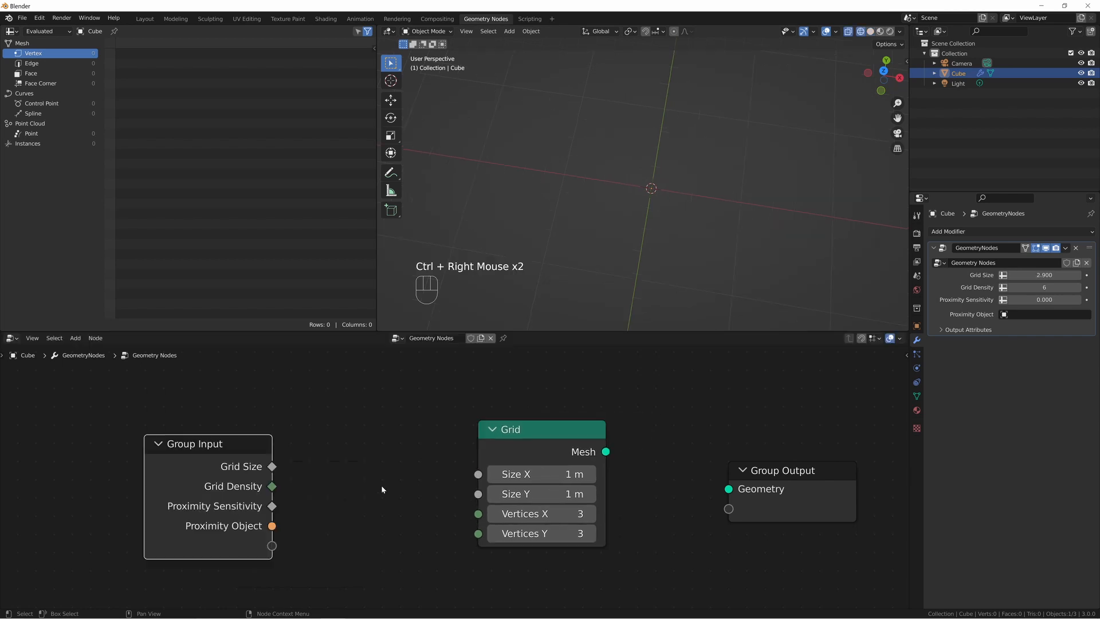
drag(273, 486, 456, 519)
drag(267, 486, 478, 534)
shift+right_drag(417, 496, 424, 526)
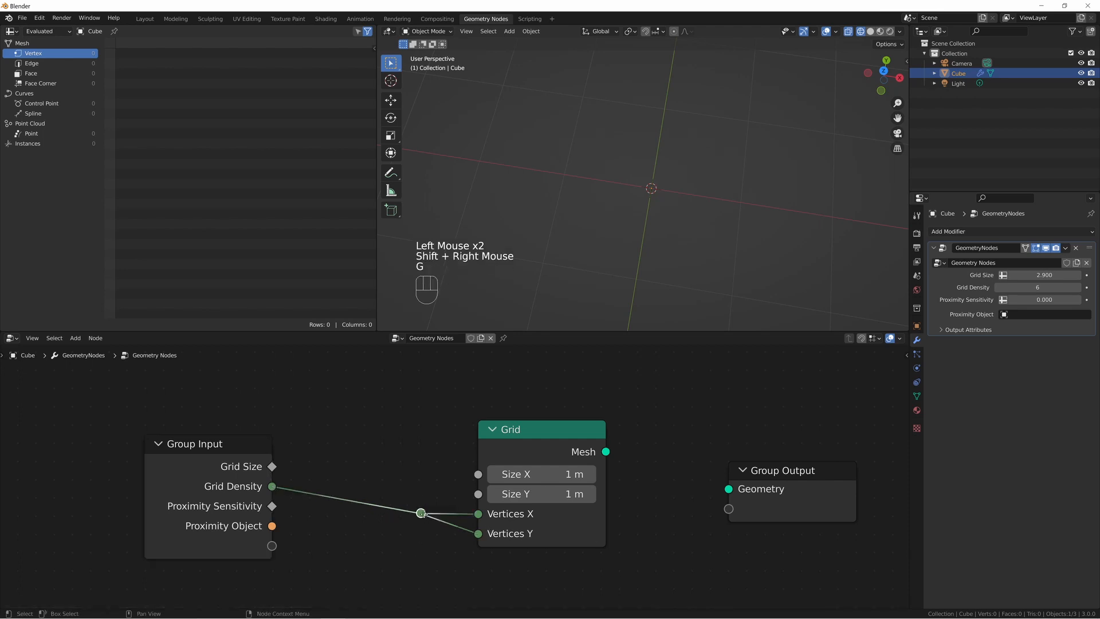
Connect the Grid node's Mesh to Group Output's Geometry and set Grid Density to 8 in the modifier.
key(g)
click(460, 532)
drag(607, 452, 745, 494)
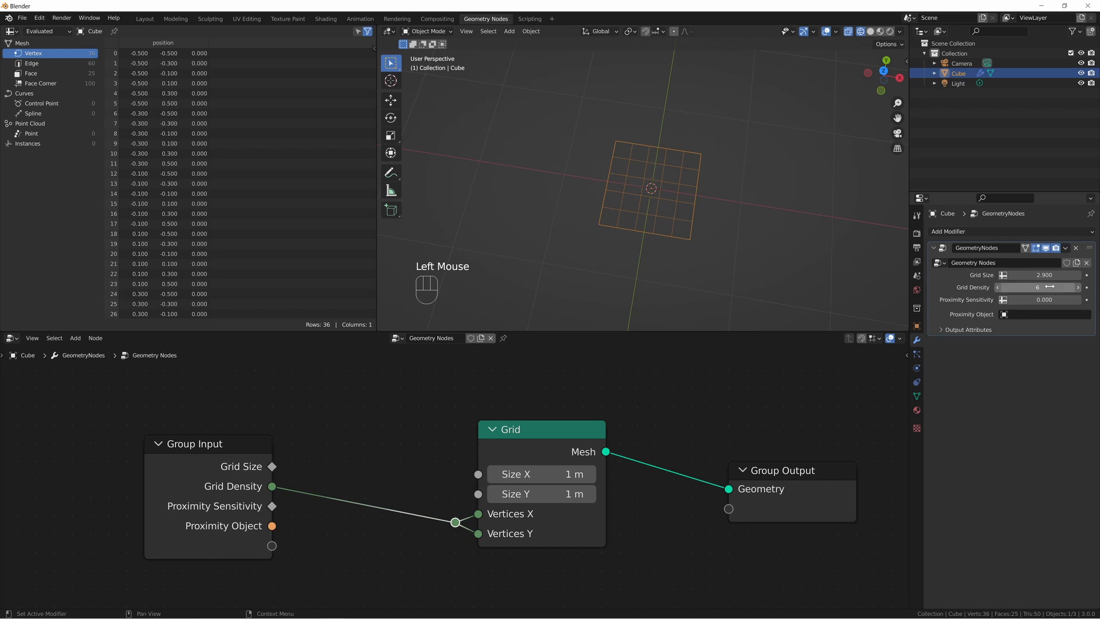
mouse_move(1052, 283)
mouse_down()
mouse_move(1014, 283)
mouse_move(1055, 283)
mouse_up()
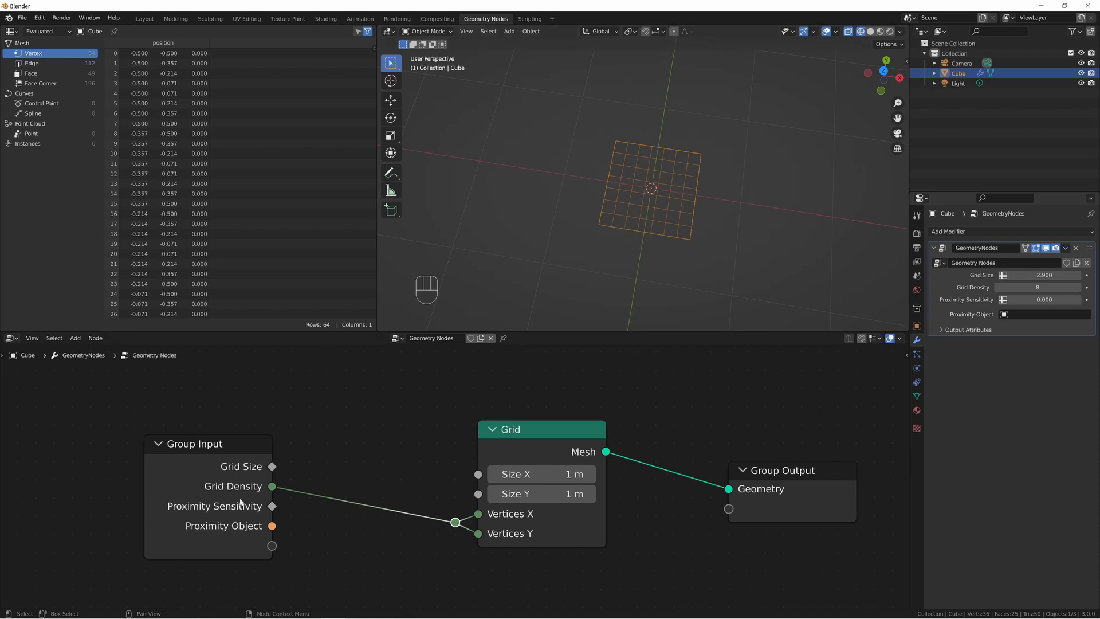
Connect Grid Size to the Grid node's Size X and Size Y, routing both links through one reroute point.
drag(241, 501, 165, 513)
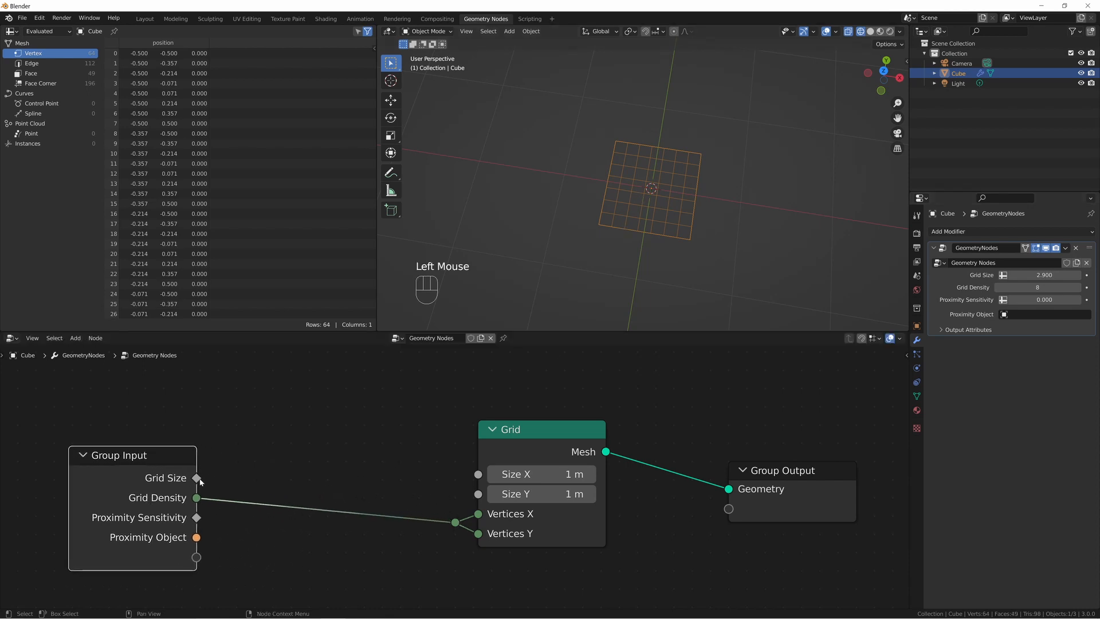
drag(196, 478, 478, 474)
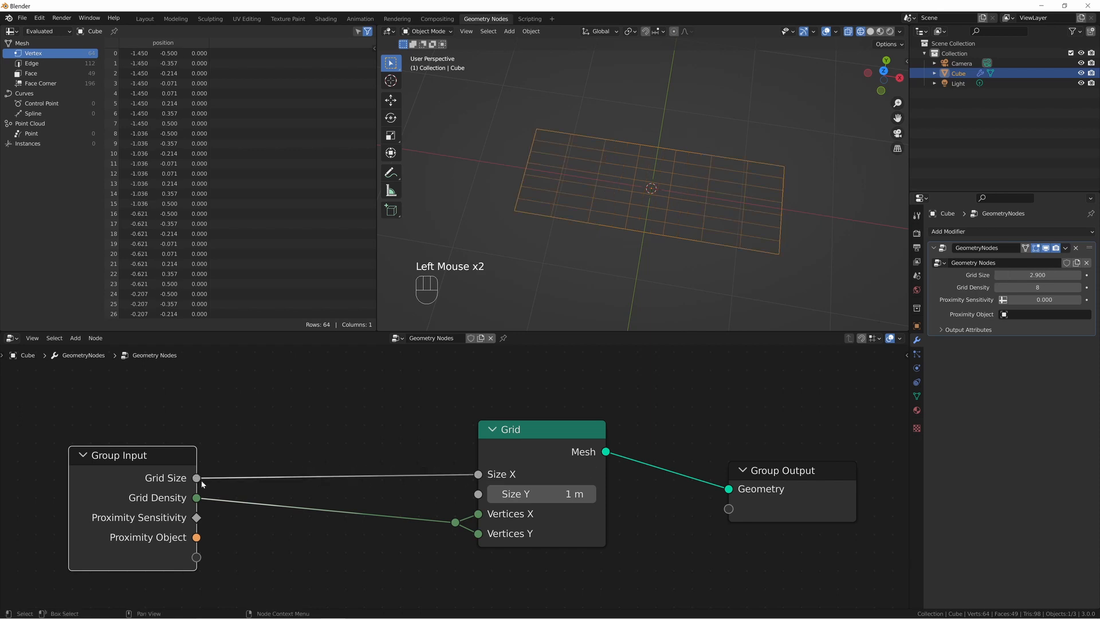
drag(196, 478, 478, 494)
shift+right_drag(412, 476, 416, 480)
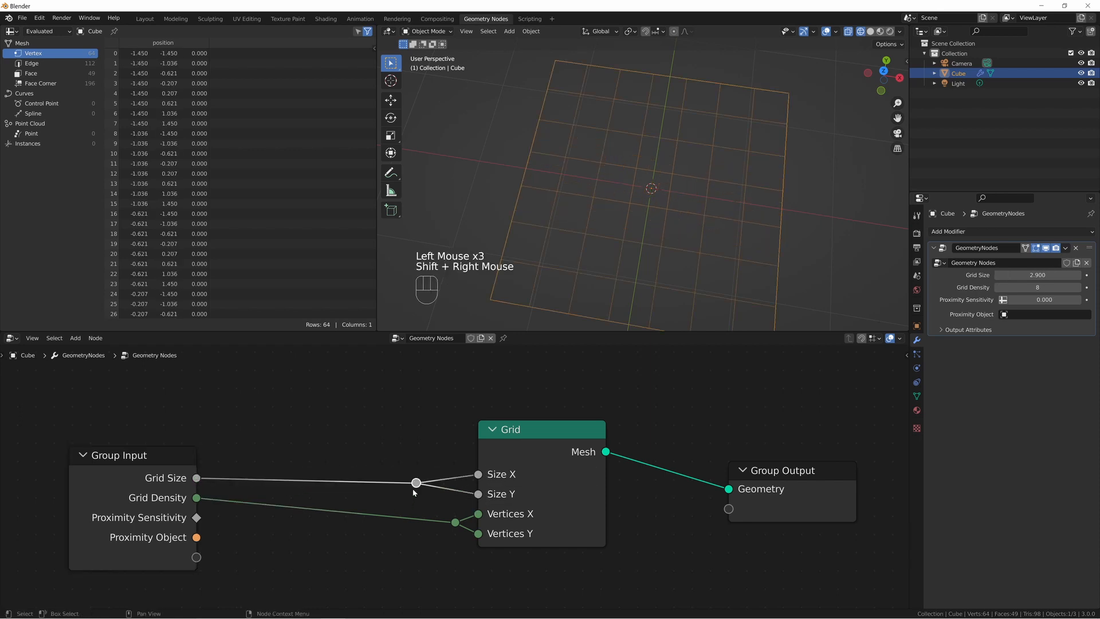
key(g)
click(445, 483)
Move the Grid node and its two reroute points together closer to the Group Input node.
drag(415, 417, 555, 544)
key(g)
click(470, 518)
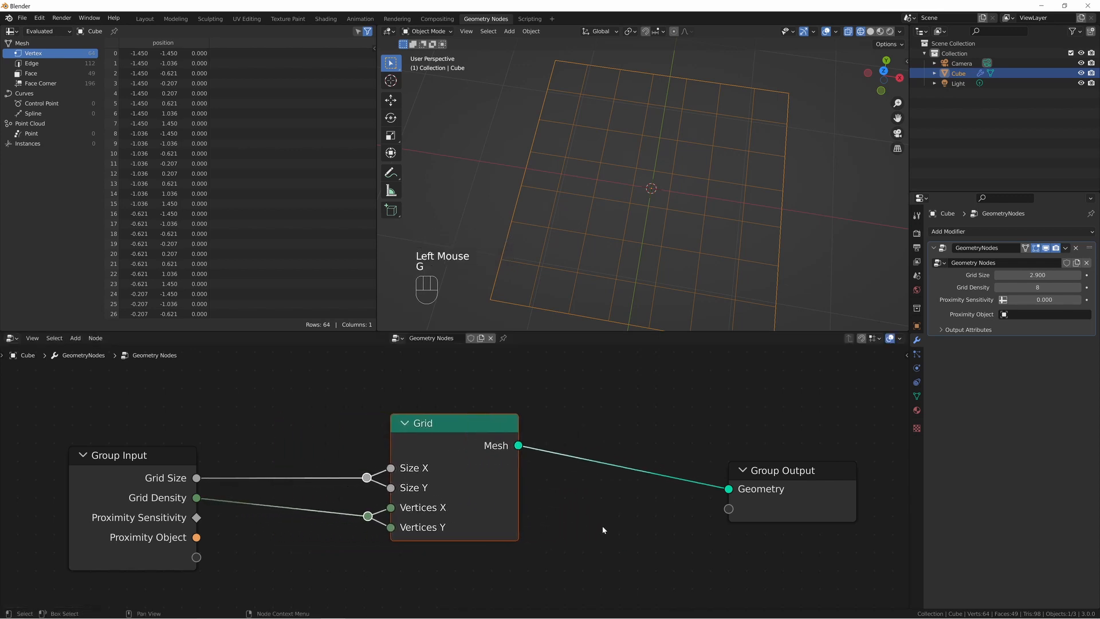
From the top view, annotate four adjoining flat-topped hexagons over the grid's lower-left corner.
middle_drag(582, 170, 634, 177)
key(KP_7)
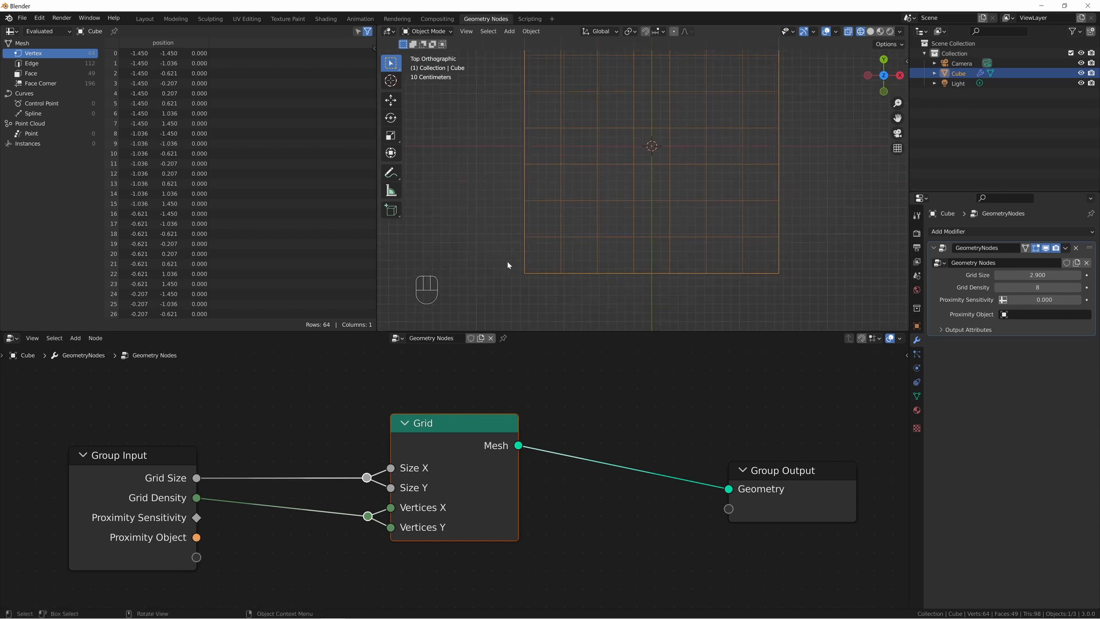
key(shift+space)
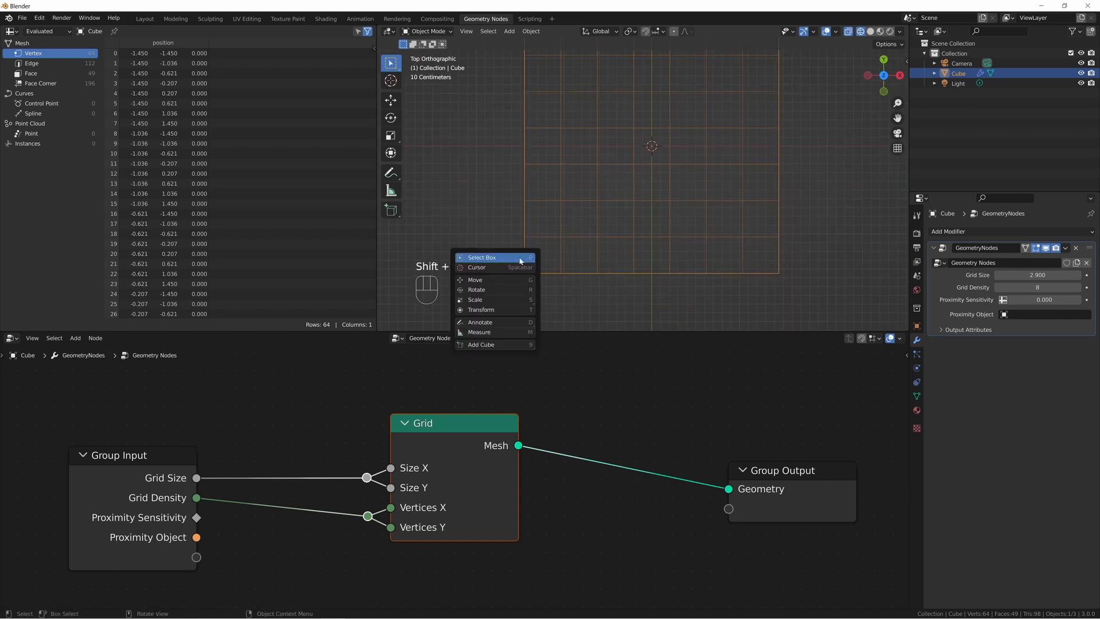
key(d)
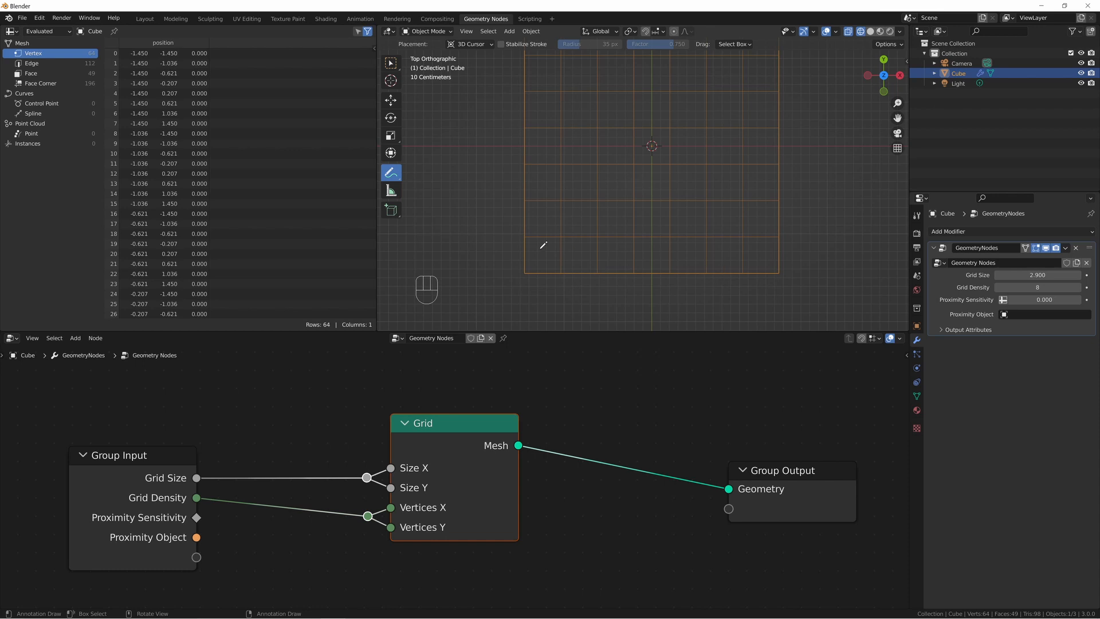
key(ctrl+z)
mouse_move(509, 260)
mouse_down()
mouse_move(544, 267)
mouse_move(536, 284)
mouse_move(508, 279)
mouse_move(510, 259)
mouse_move(556, 263)
mouse_move(547, 270)
mouse_up()
mouse_move(547, 270)
mouse_down()
mouse_move(558, 283)
mouse_move(578, 278)
mouse_move(569, 255)
mouse_move(555, 265)
mouse_up()
scroll(549, 276, up, 2)
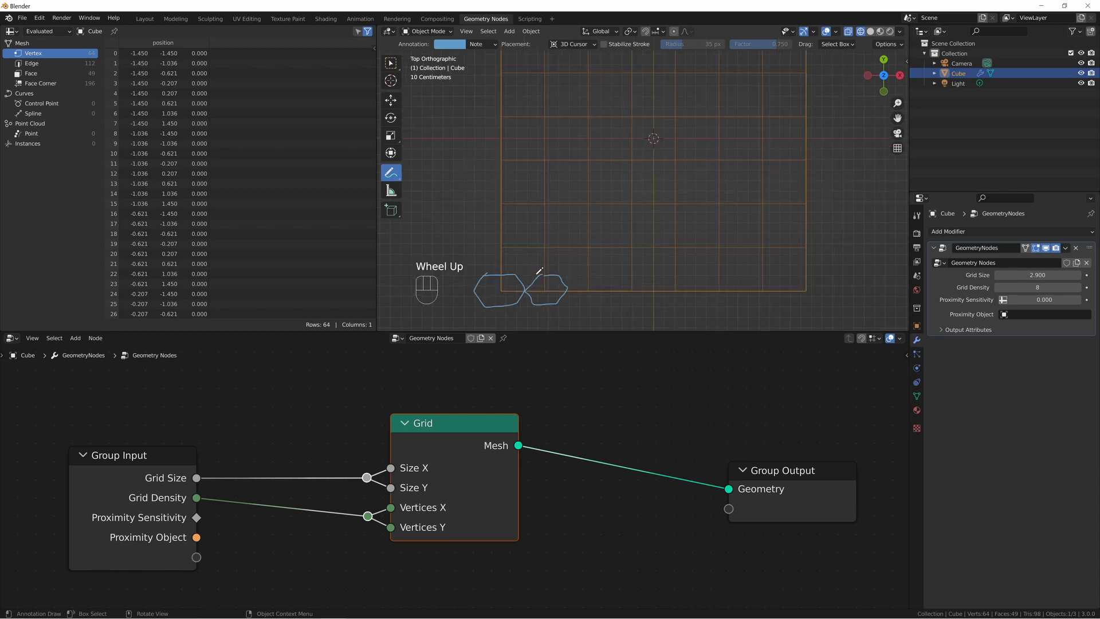
shift+middle_drag(534, 266, 611, 185)
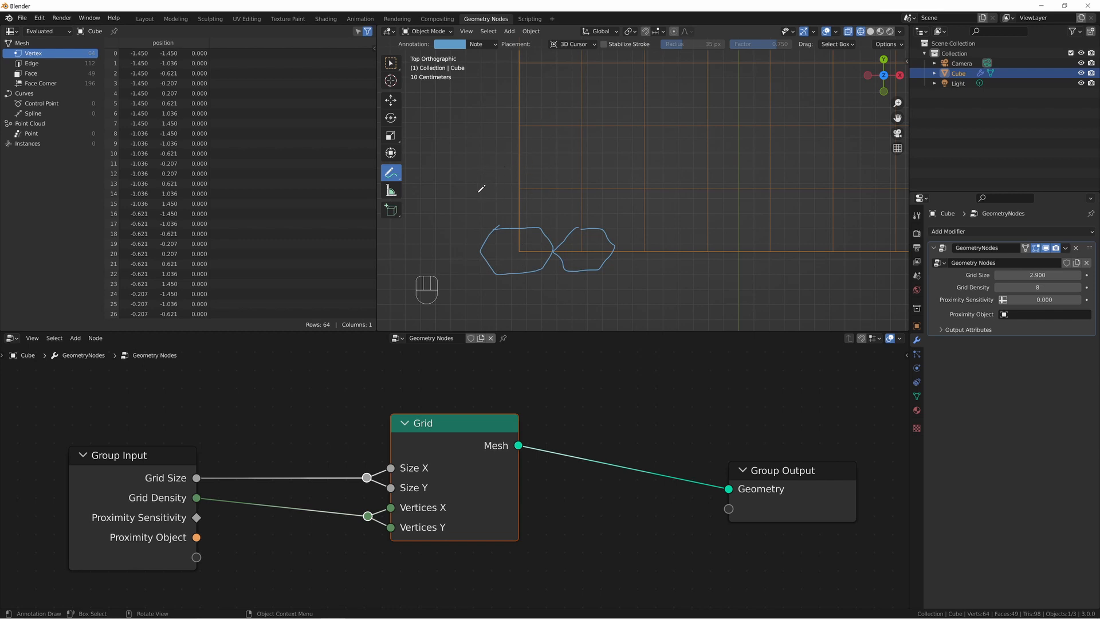
mouse_move(478, 194)
mouse_down()
mouse_move(493, 225)
mouse_move(511, 226)
mouse_move(548, 223)
mouse_move(563, 188)
mouse_move(546, 154)
mouse_move(508, 152)
mouse_move(476, 197)
mouse_up()
mouse_move(564, 189)
mouse_down()
mouse_move(583, 227)
mouse_move(633, 184)
mouse_move(618, 148)
mouse_move(588, 150)
mouse_move(565, 187)
mouse_up()
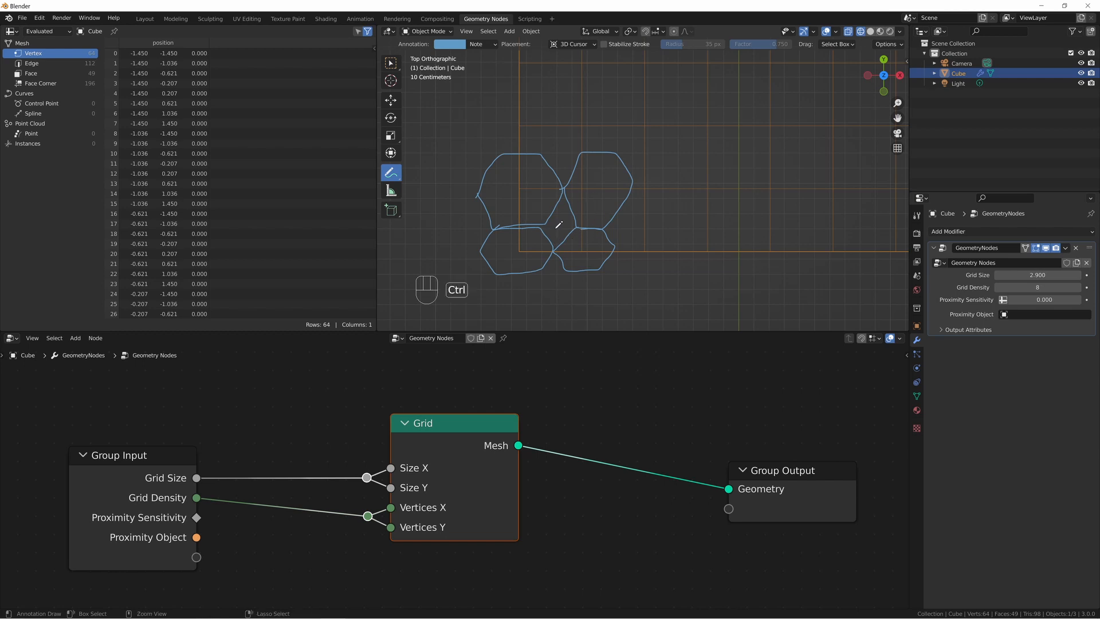
Clear the flat-topped hexagon annotations and sketch pointy-topped hexagons and zigzag guide lines along the grid's edges instead.
key(ctrl+z)
key(ctrl+z)
key(ctrl+z)
key(ctrl+z)
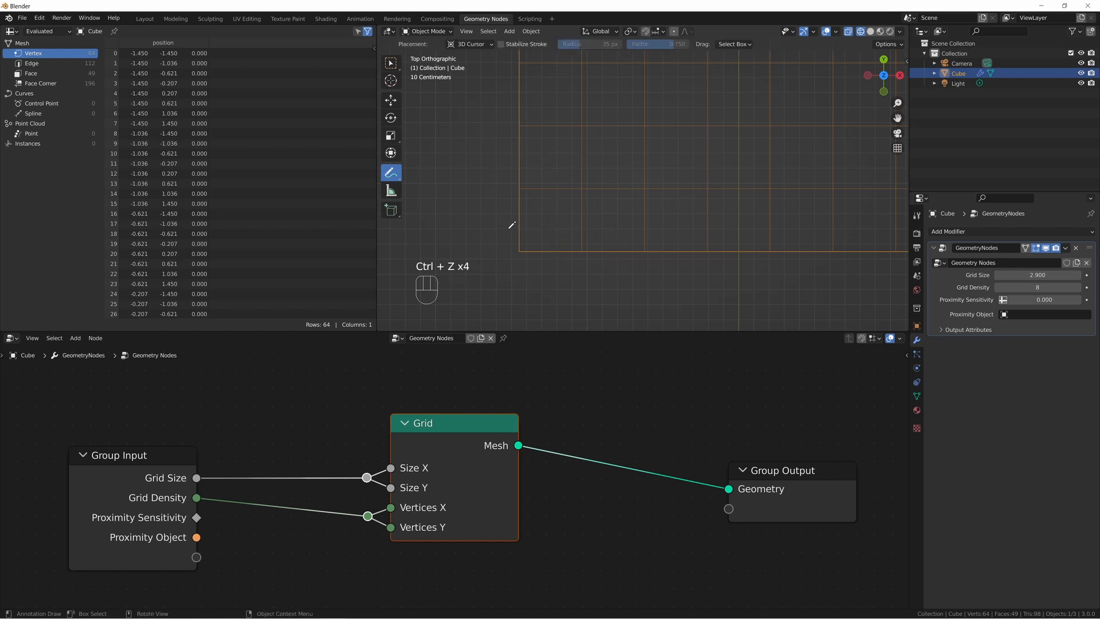
mouse_move(520, 221)
mouse_down()
mouse_move(497, 245)
mouse_move(497, 272)
mouse_move(517, 287)
mouse_move(544, 263)
mouse_move(520, 219)
mouse_up()
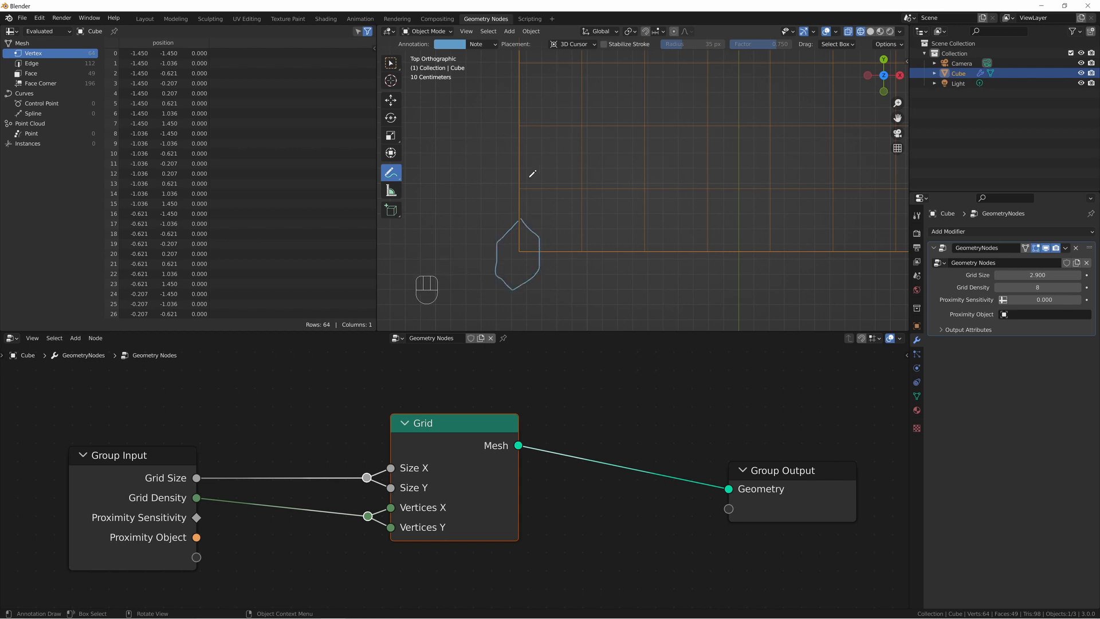
mouse_move(528, 179)
mouse_down()
mouse_move(524, 220)
mouse_move(545, 236)
mouse_move(565, 218)
mouse_move(558, 164)
mouse_move(527, 183)
mouse_up()
mouse_move(522, 247)
mouse_down()
mouse_move(554, 182)
mouse_move(525, 123)
mouse_move(554, 67)
mouse_up()
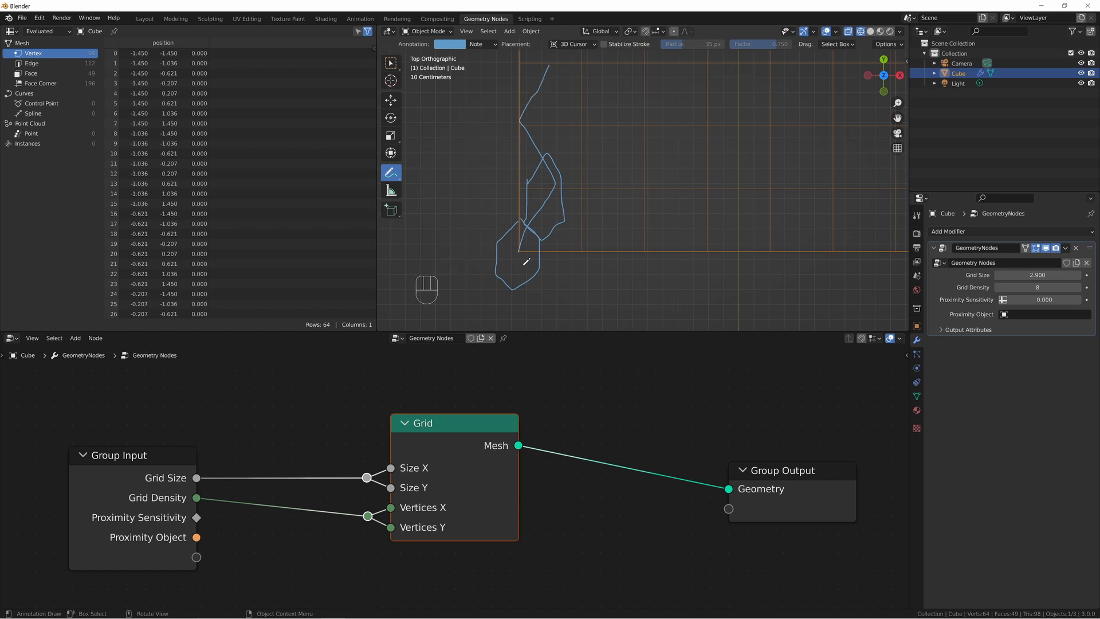
drag(519, 251, 885, 248)
scroll(885, 248, down, 3)
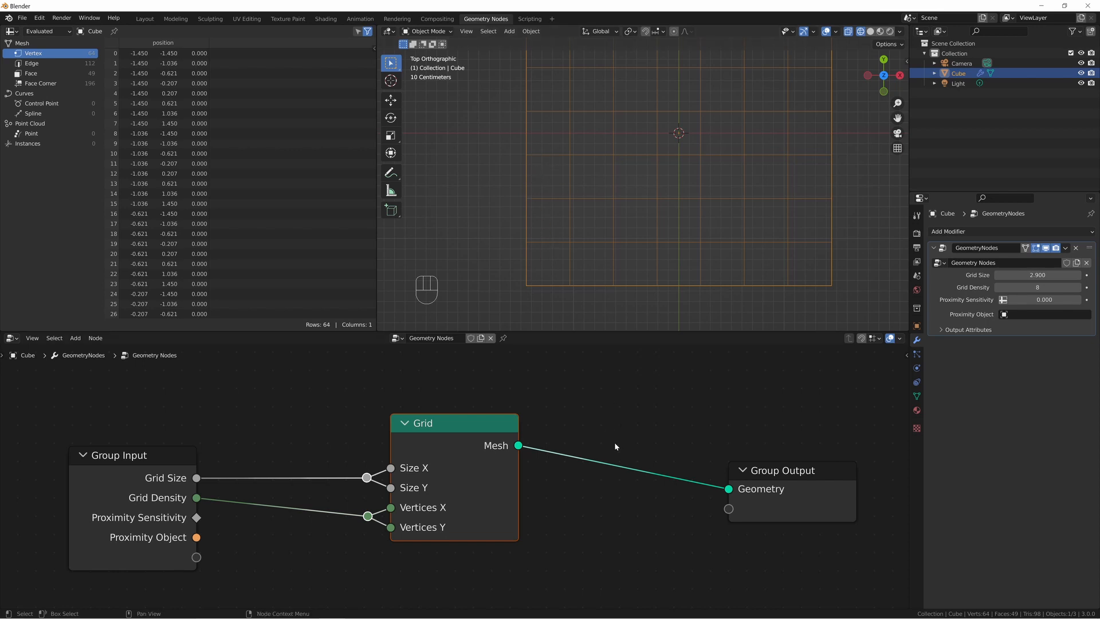
Move Group Output further from the Grid node and insert a Set Position node on the link between them.
drag(768, 498, 867, 450)
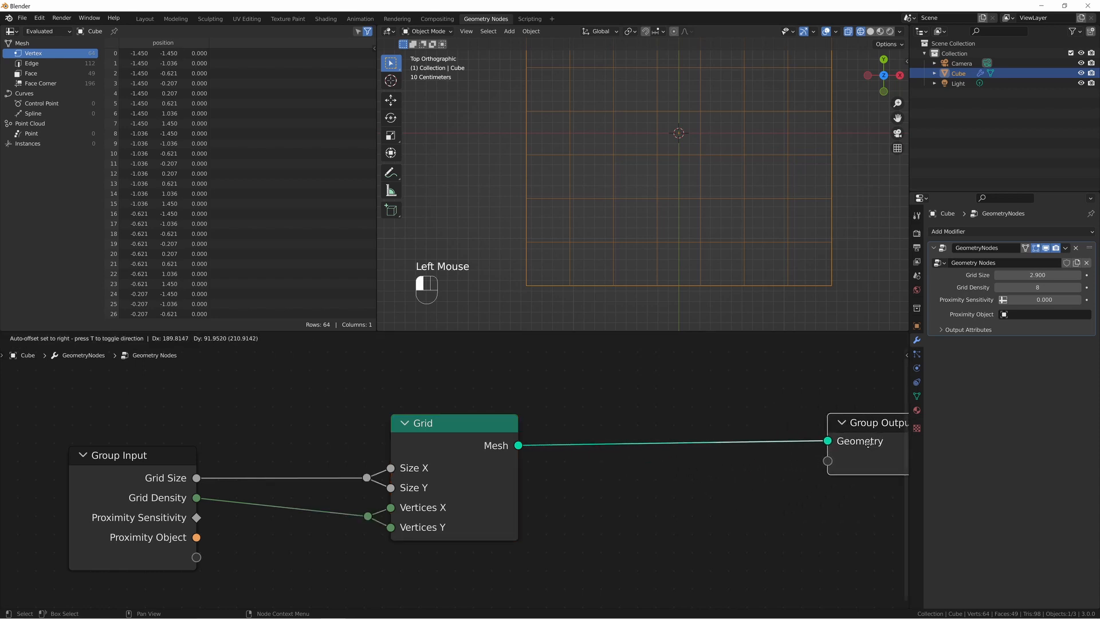
key(shift+a)
text(set)
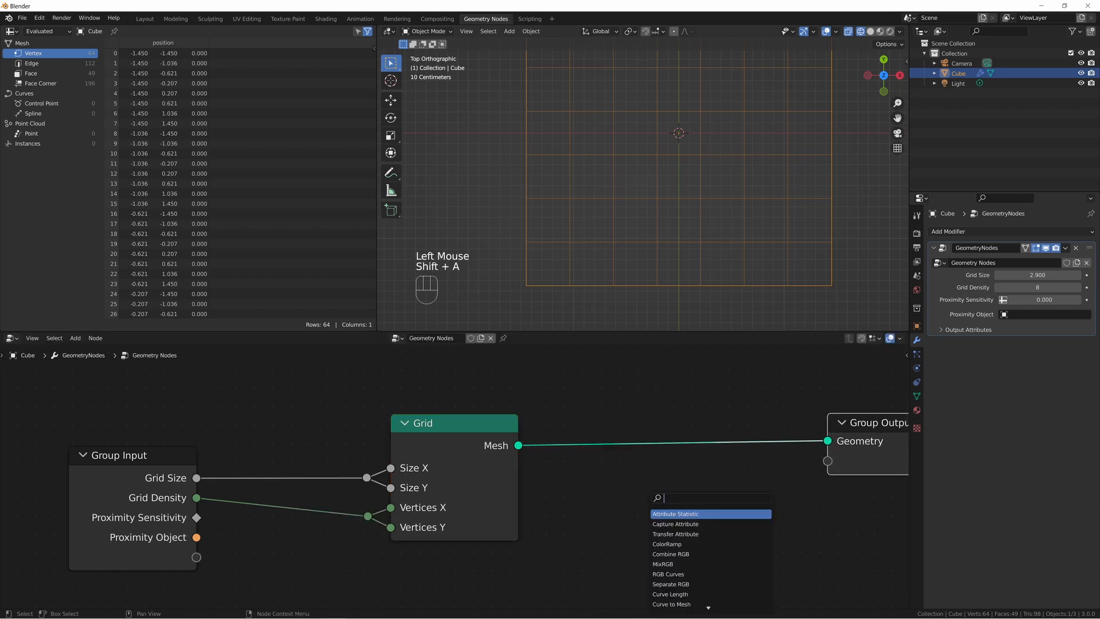
click(668, 524)
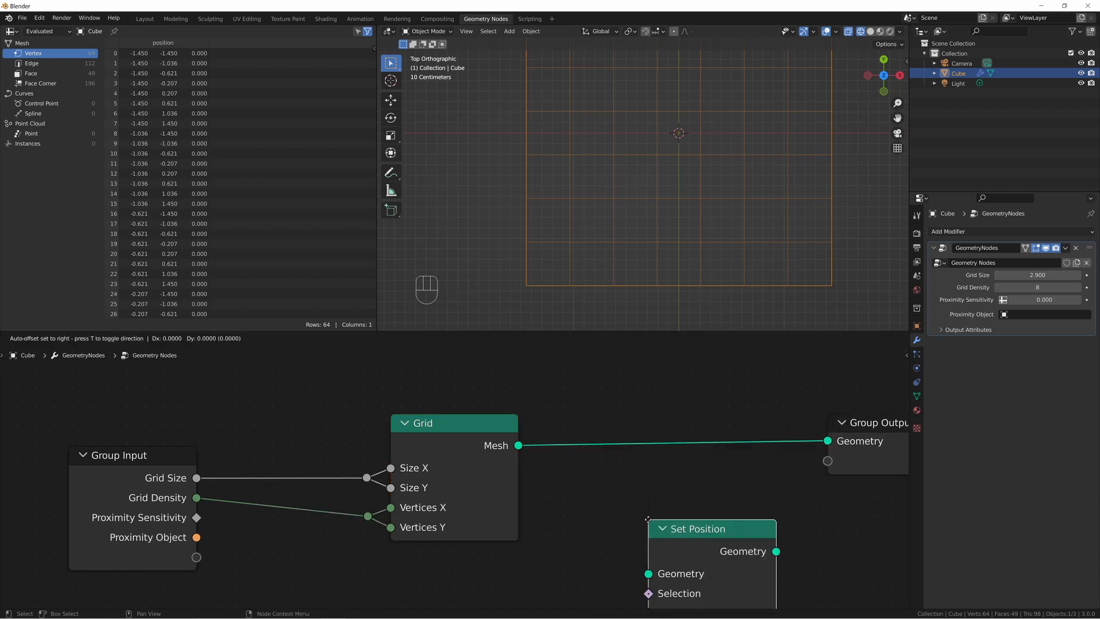
click(630, 400)
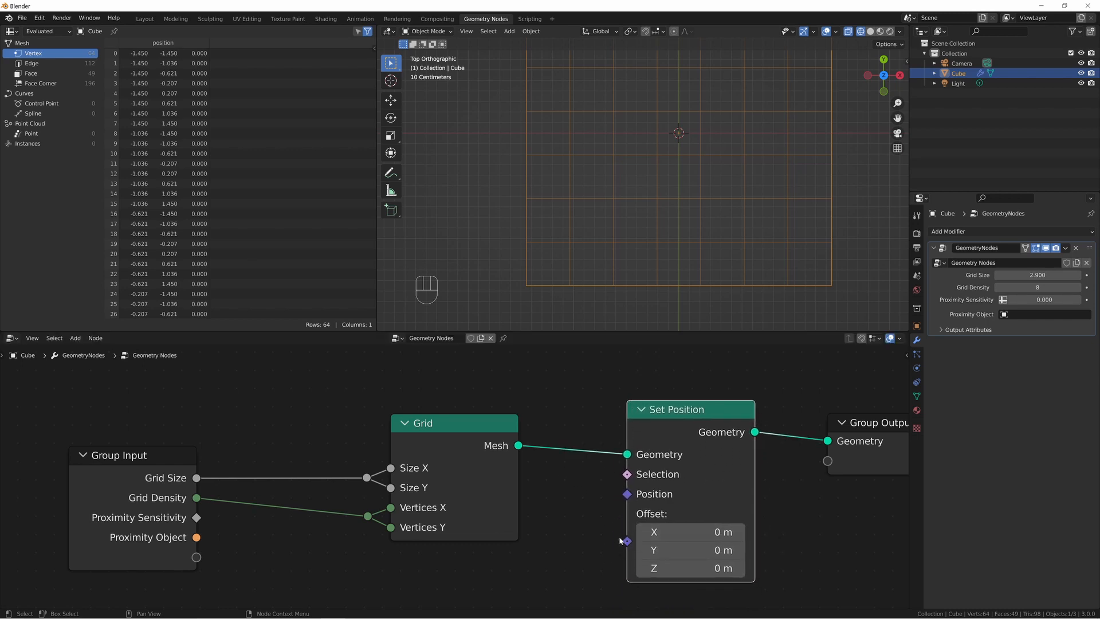
Add a Math node set to Add below the Grid node.
scroll(503, 455, down, 2)
key(shift+a)
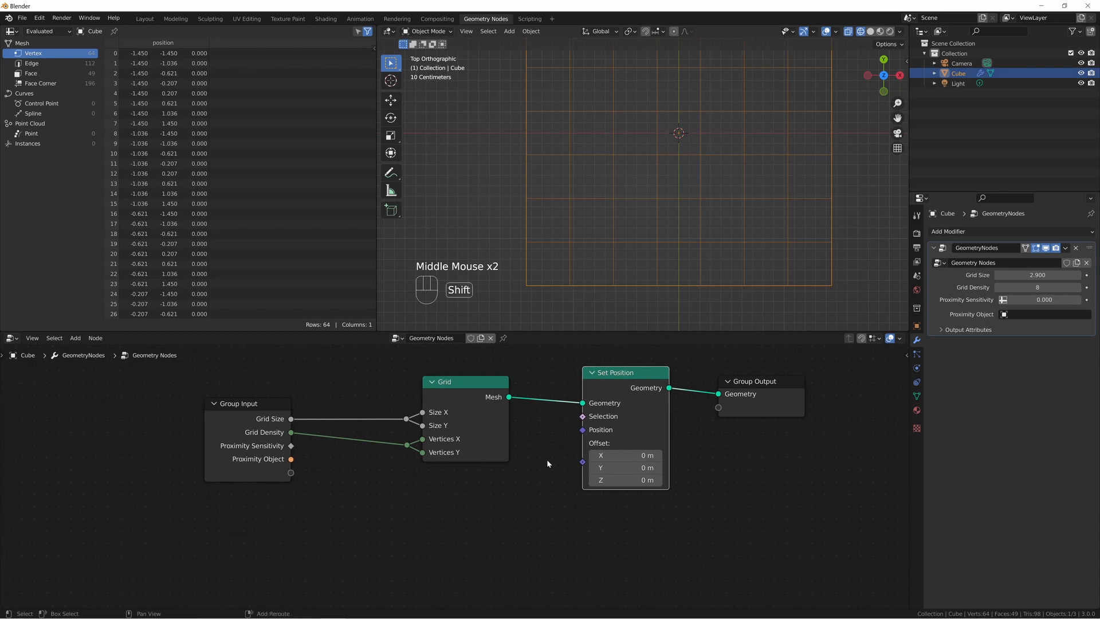
click(546, 459)
text(s)
key(BackSpace)
text(math)
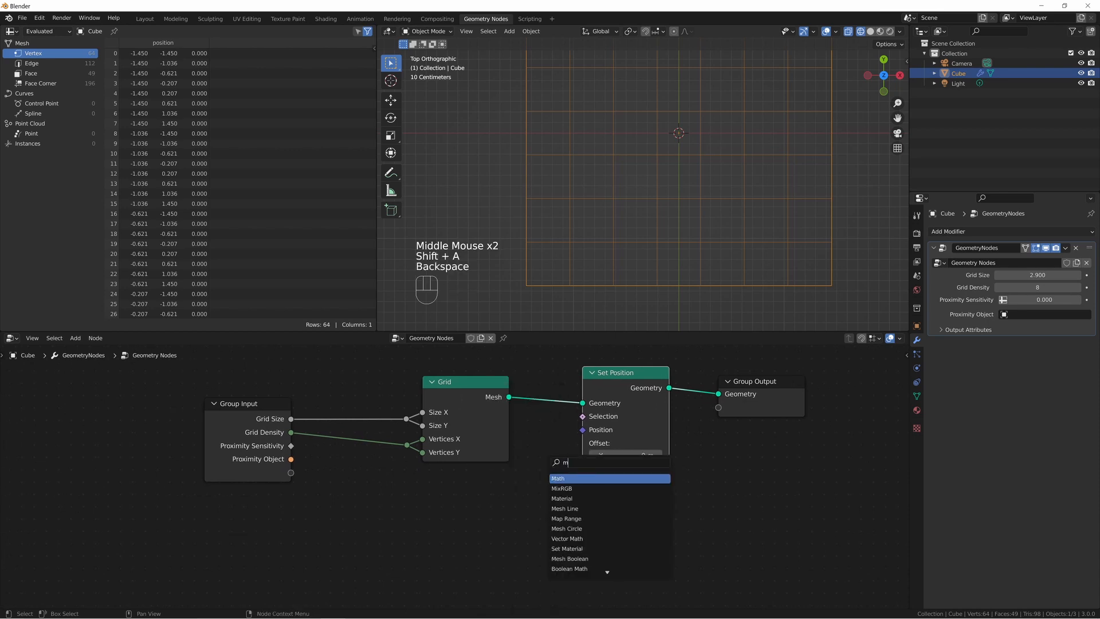
key(Return)
click(459, 487)
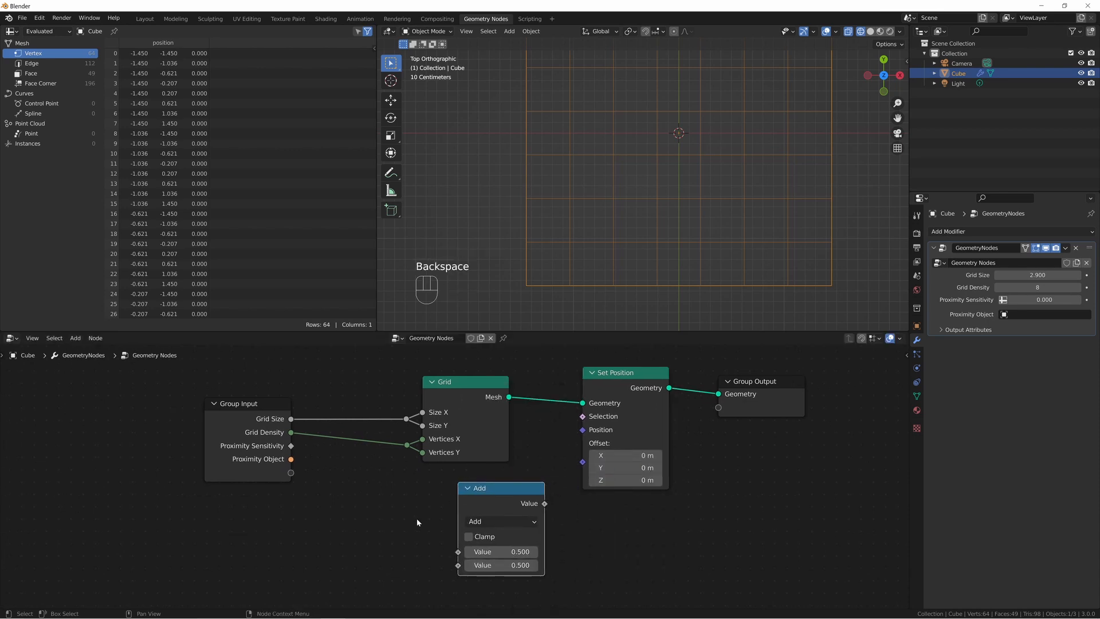
Add a Position input node below the Group Input node.
key(shift+a)
text(po)
key(Return)
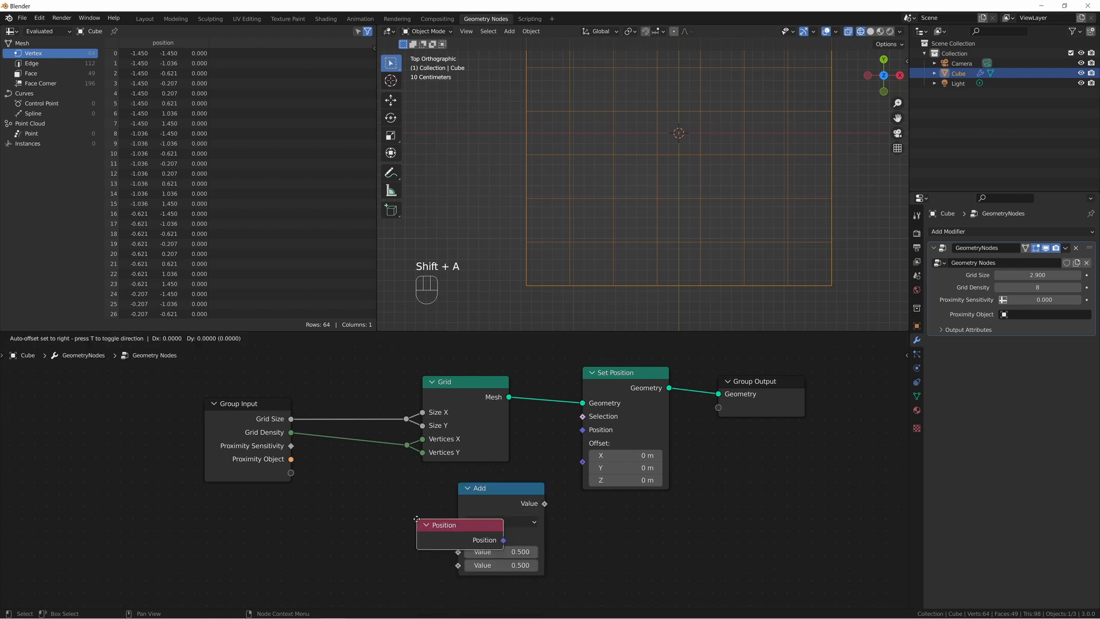
click(218, 548)
Add a Separate XYZ node between the Position and Add nodes and connect Position to its Vector input.
middle_drag(395, 455, 442, 483)
key(shift+a)
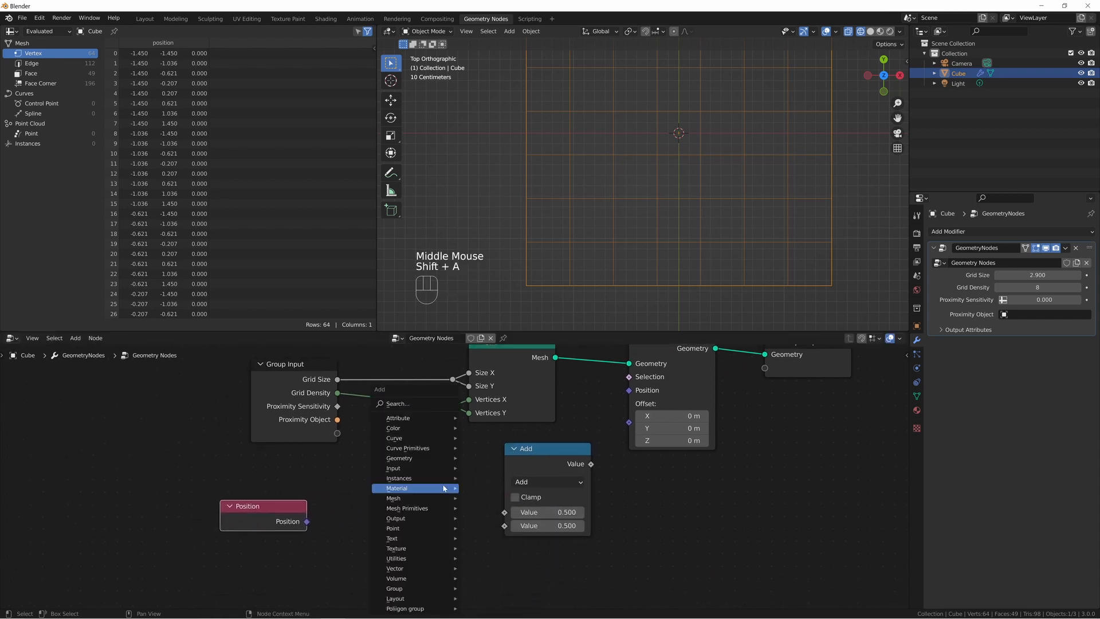
mouse_move(444, 488)
key(s)
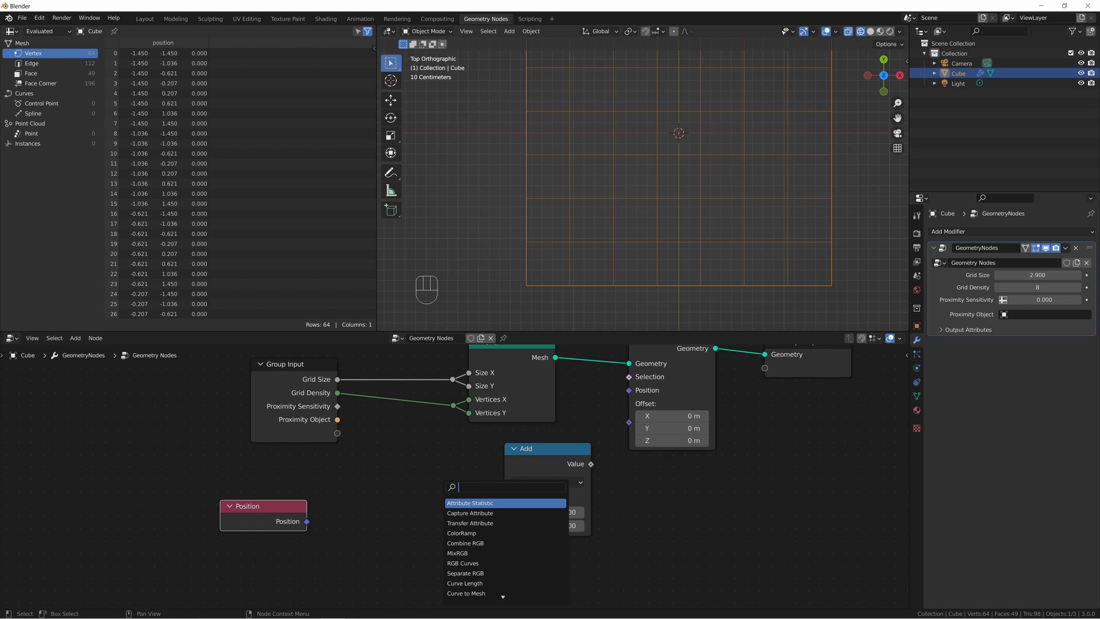
text(sep)
key(Down)
key(Return)
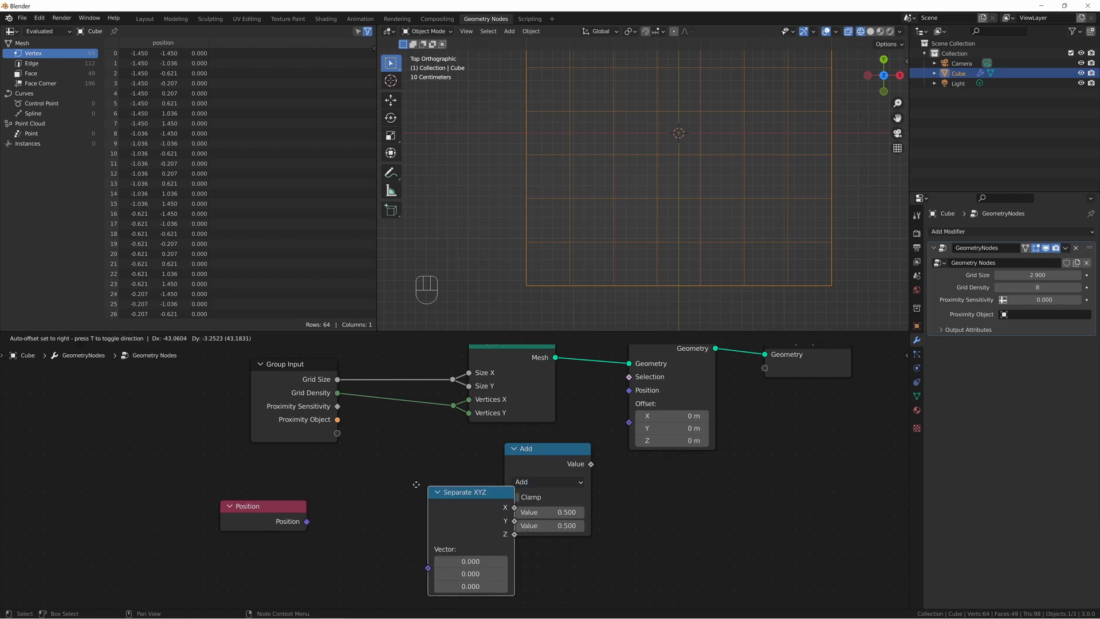
click(261, 460)
drag(258, 507, 274, 544)
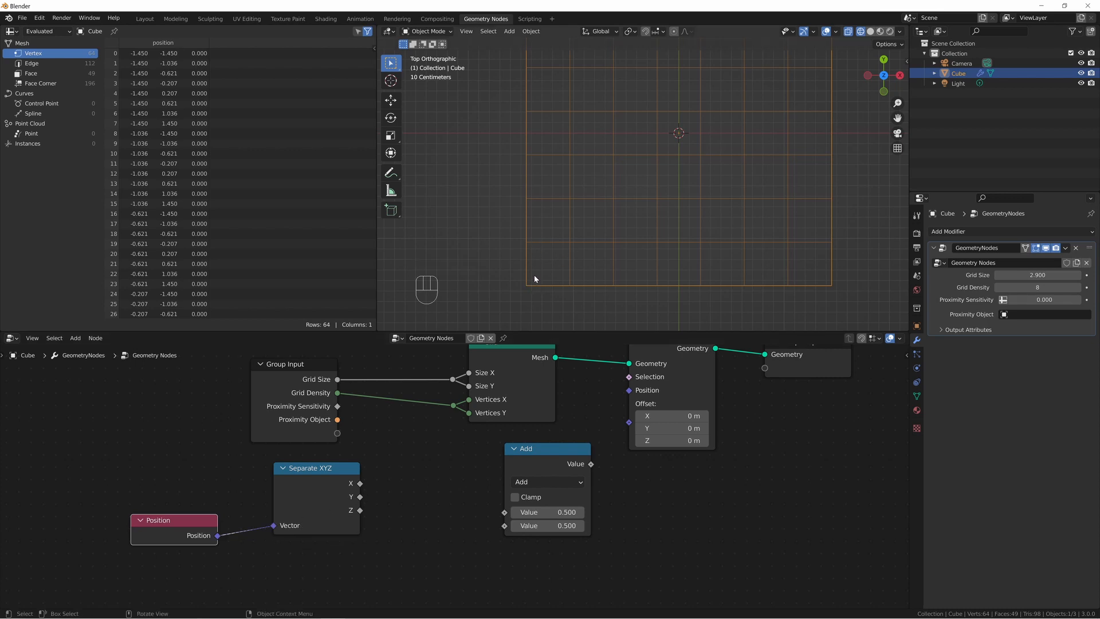
Annotate an upward arrow along the grid's second column of vertices, undo the strokes, and return to the Select Box tool.
key(shift+space)
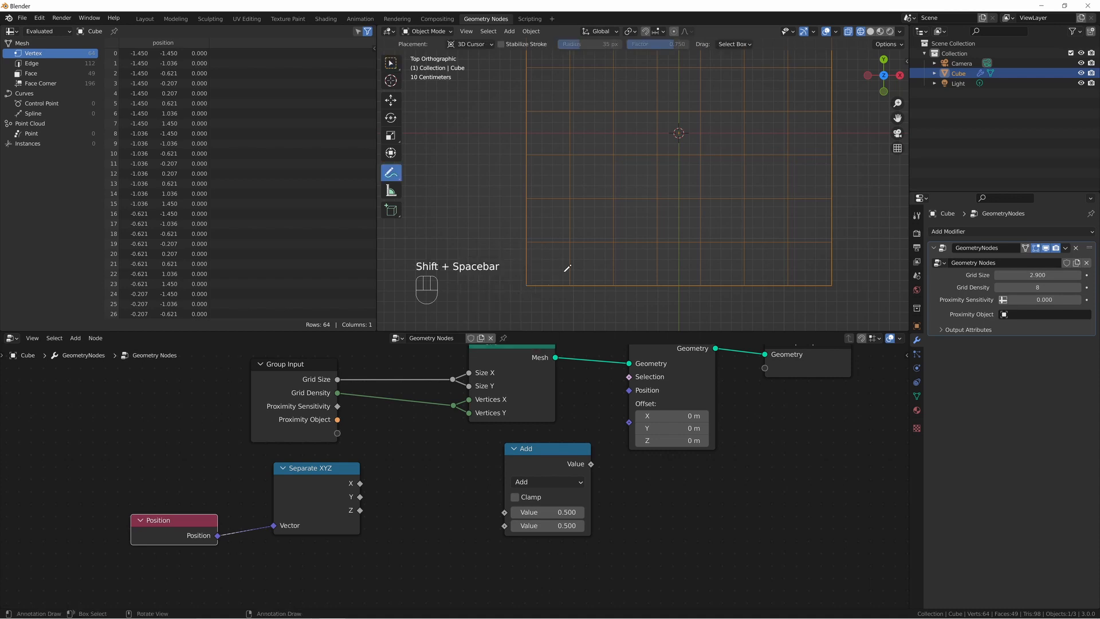
mouse_move(567, 281)
mouse_down()
mouse_move(575, 195)
mouse_move(582, 217)
mouse_up()
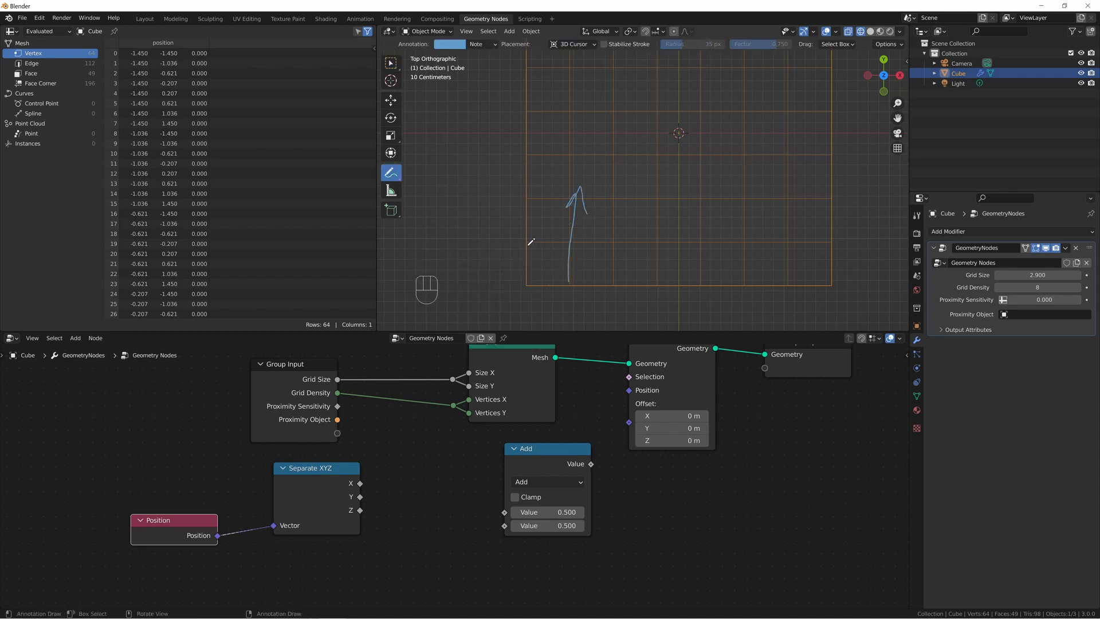
click(531, 280)
mouse_move(527, 285)
mouse_down()
mouse_move(550, 280)
mouse_move(548, 290)
mouse_up()
key(ctrl+z)
key(ctrl+z)
key(ctrl+z)
key(shift+space)
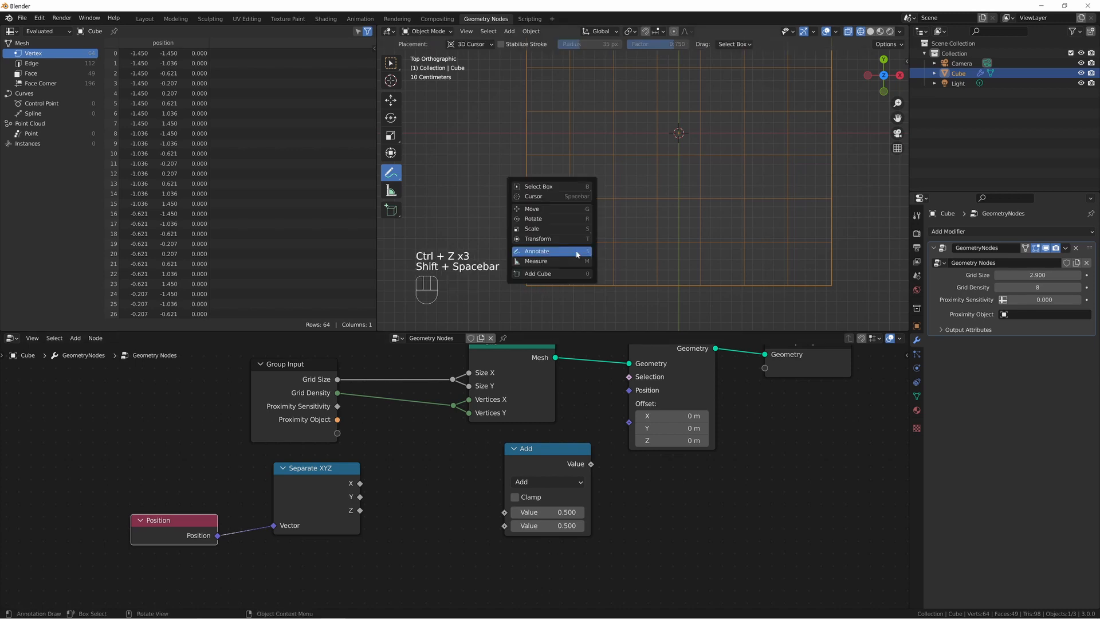
click(538, 187)
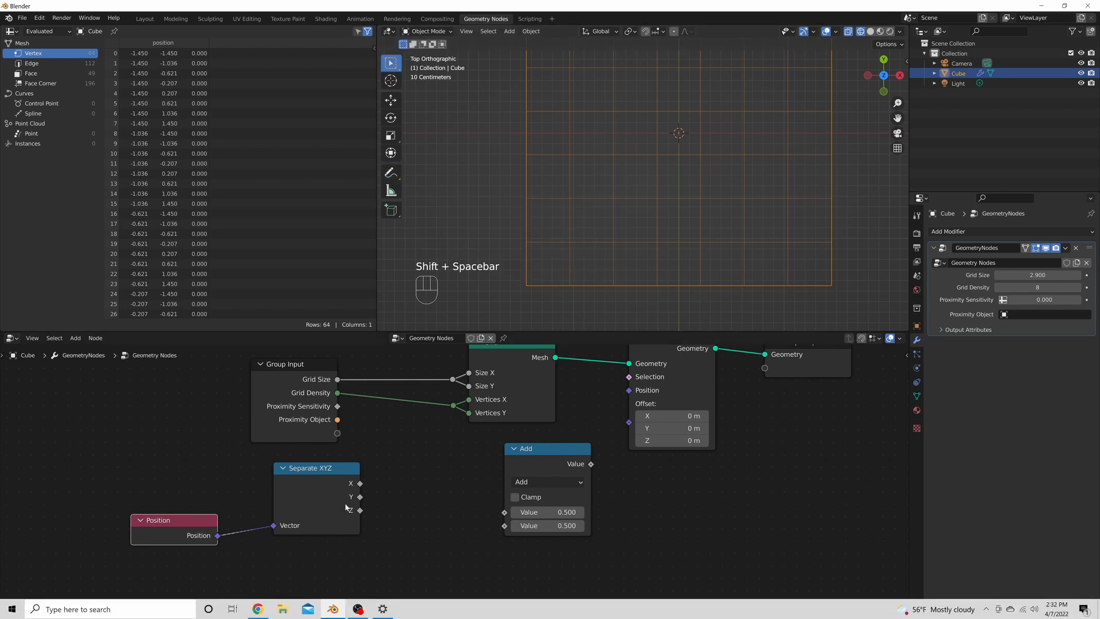
Connect Separate XYZ's Y output to the Add node's first Value and move the Add node closer to it.
drag(360, 498, 506, 512)
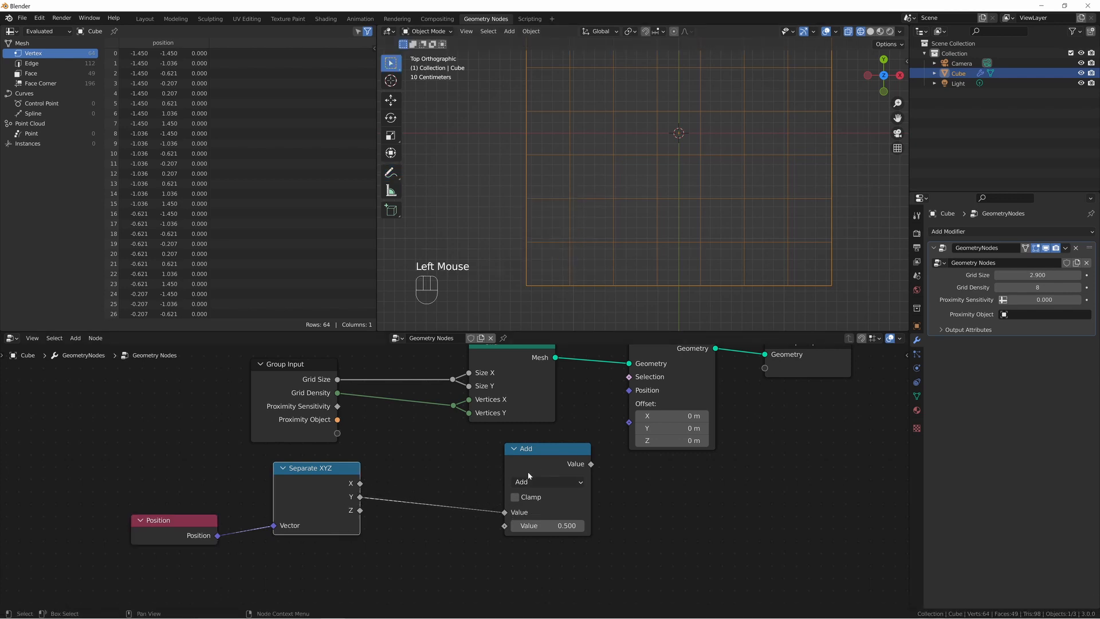
drag(527, 472, 440, 485)
Add a Combine XYZ node, connect the Add node's Value to its X input and its Vector output to Set Position's Offset.
key(shift+a)
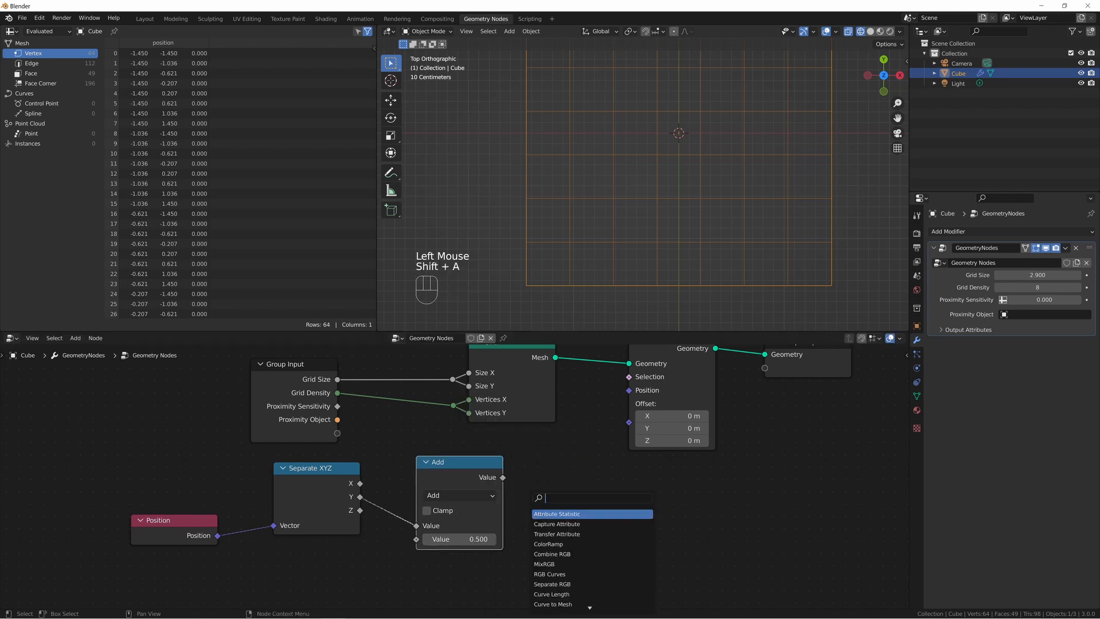
text(comb)
key(Return)
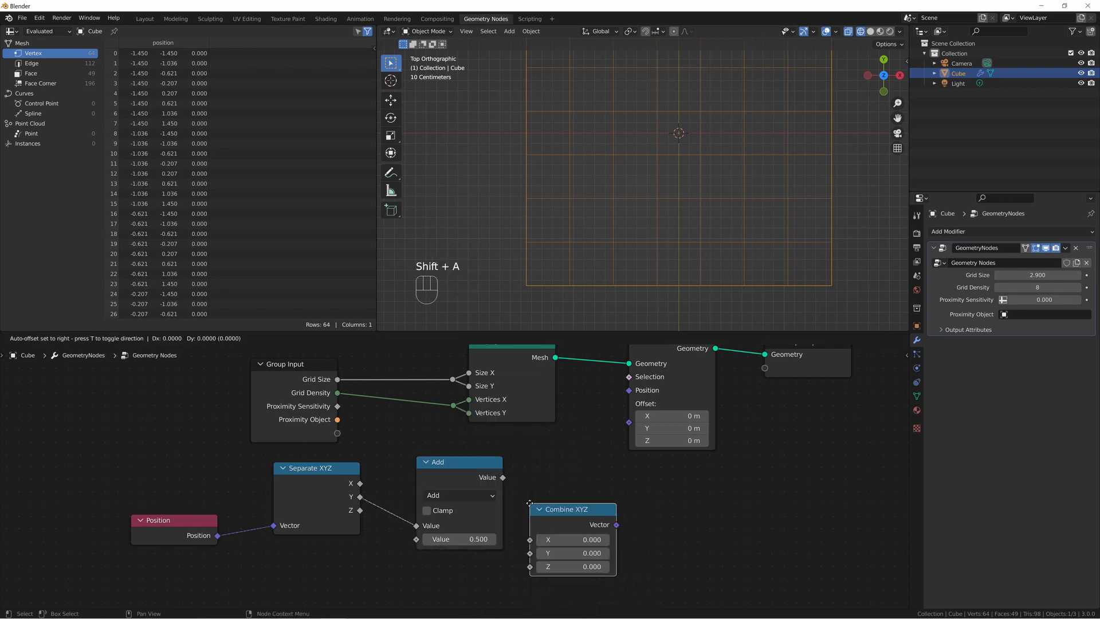
click(527, 458)
drag(459, 476, 529, 496)
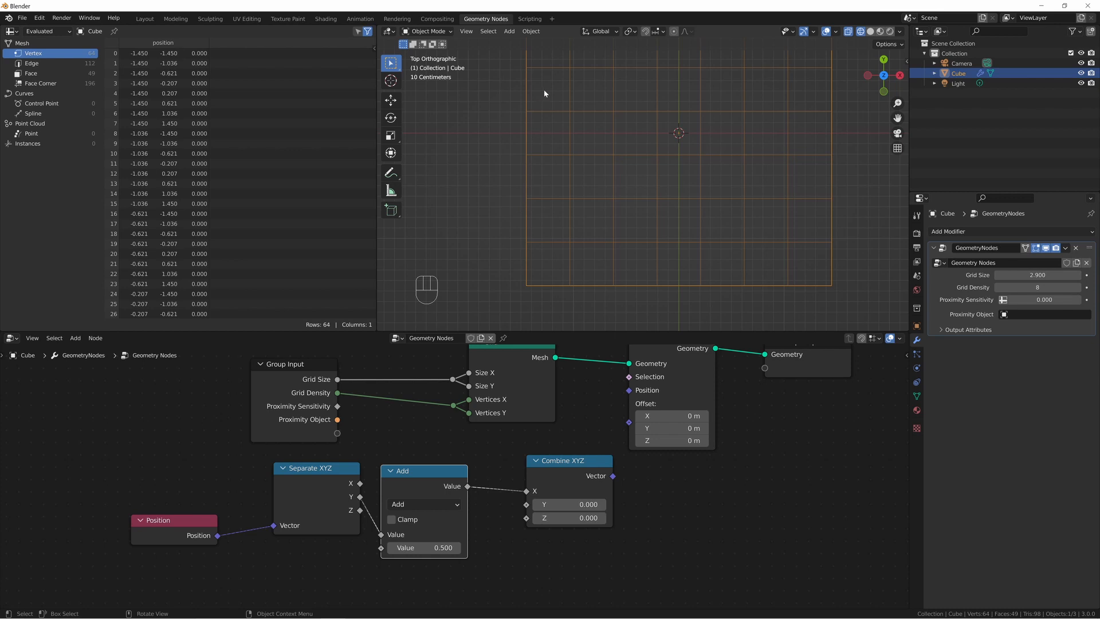
drag(613, 476, 629, 423)
scroll(668, 193, down, 2)
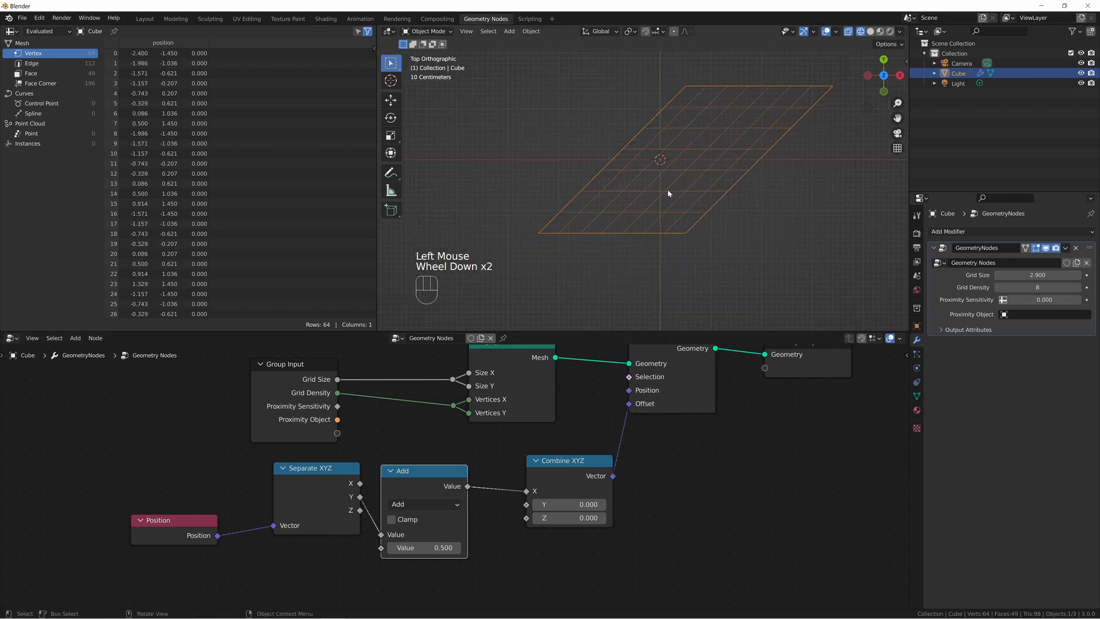
Annotate a three-crest wave across the viewport over the lower part of the grid, and undo the stroke.
click(453, 506)
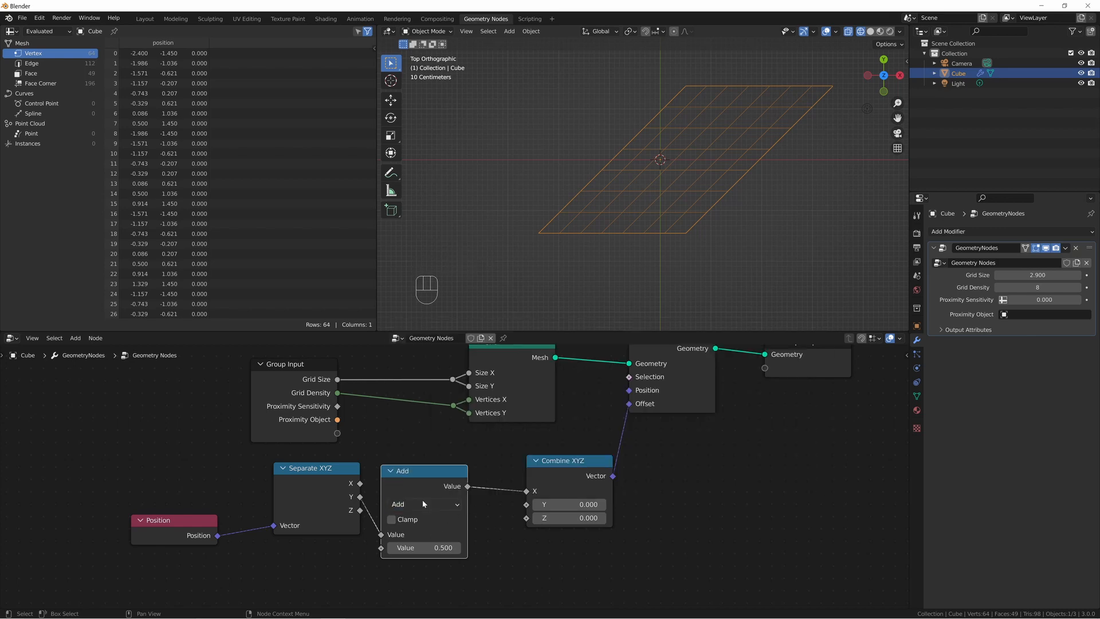
click(434, 506)
key(shift+space)
key(d)
mouse_move(505, 247)
mouse_down()
mouse_move(519, 210)
mouse_move(571, 221)
mouse_move(596, 274)
mouse_move(618, 289)
mouse_move(696, 206)
mouse_move(743, 246)
mouse_move(760, 279)
mouse_move(842, 211)
mouse_move(887, 271)
mouse_up()
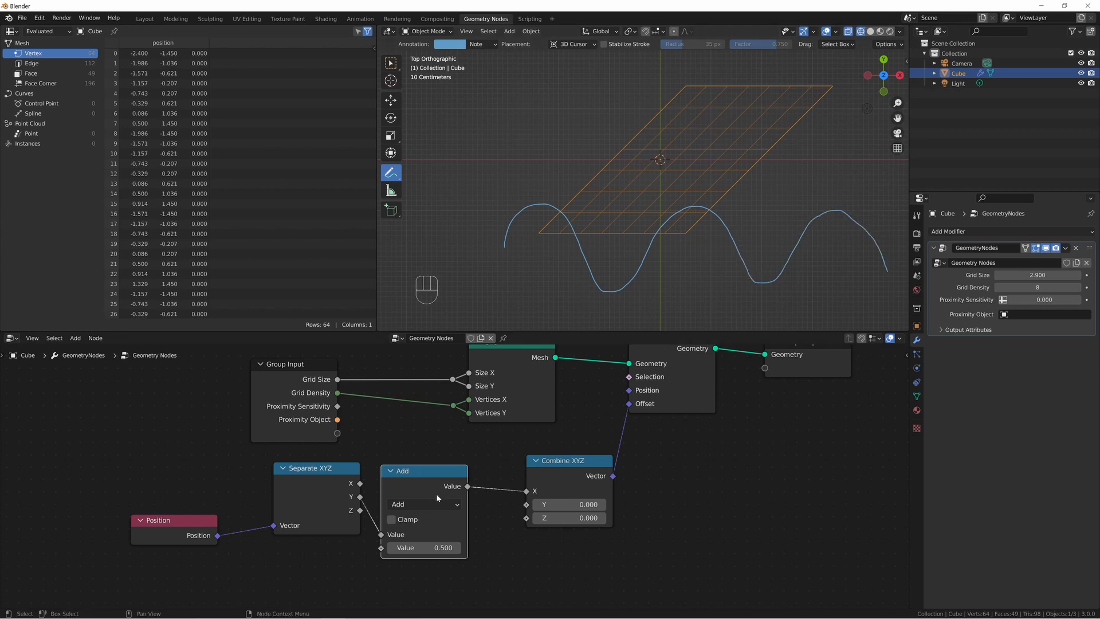
key(ctrl+z)
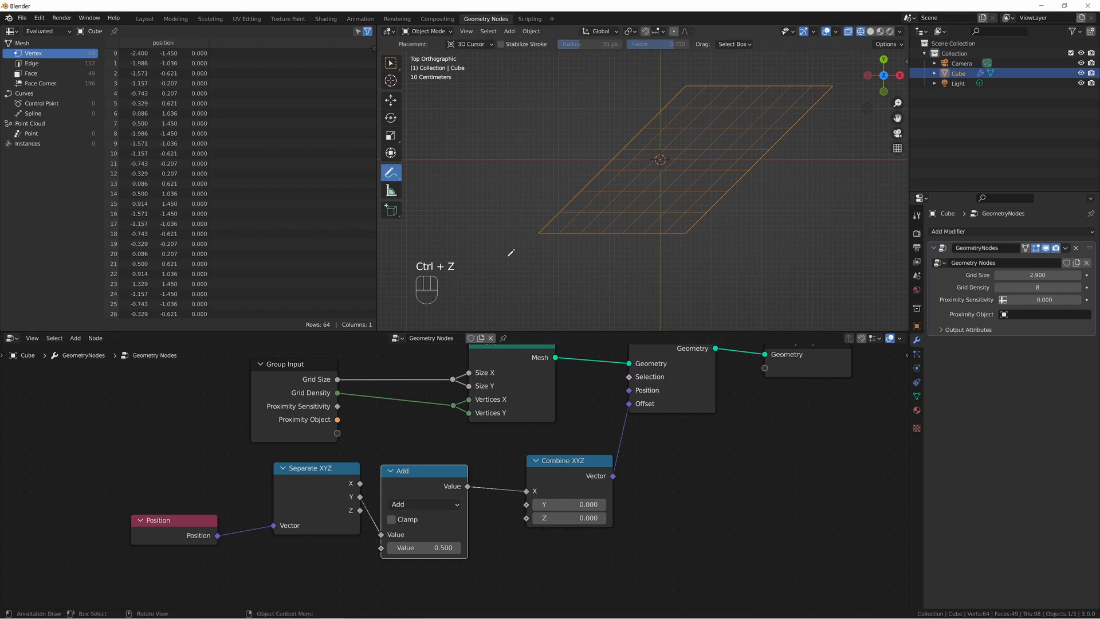
Change the Add node's operation to Cosine and set the modifier's Grid Size to 14.18 and Grid Density to 103.
click(424, 505)
click(424, 504)
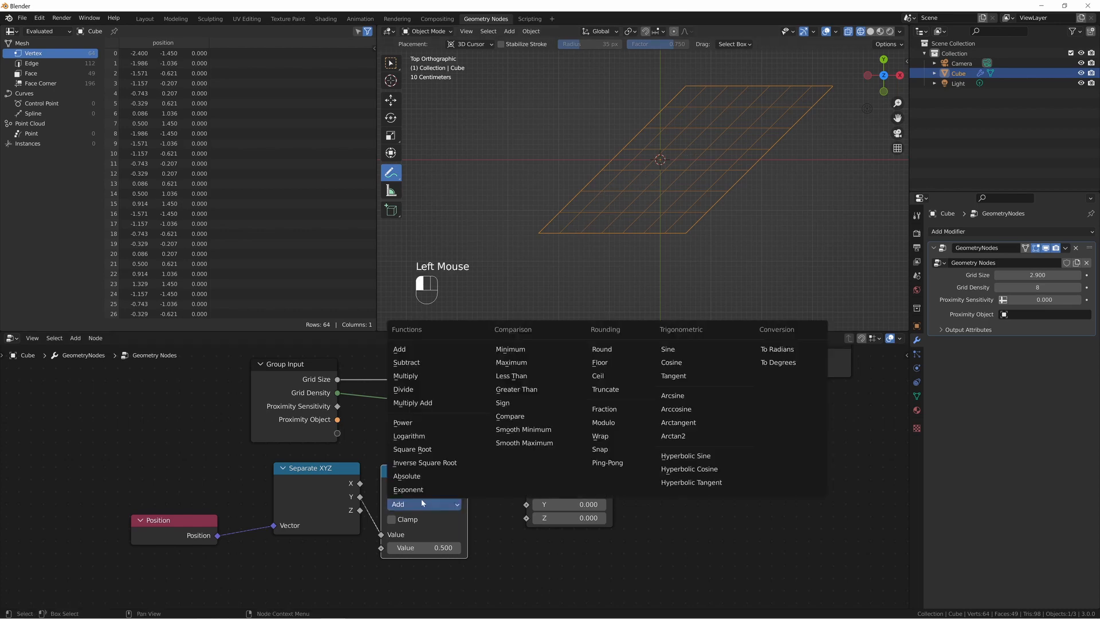
click(678, 369)
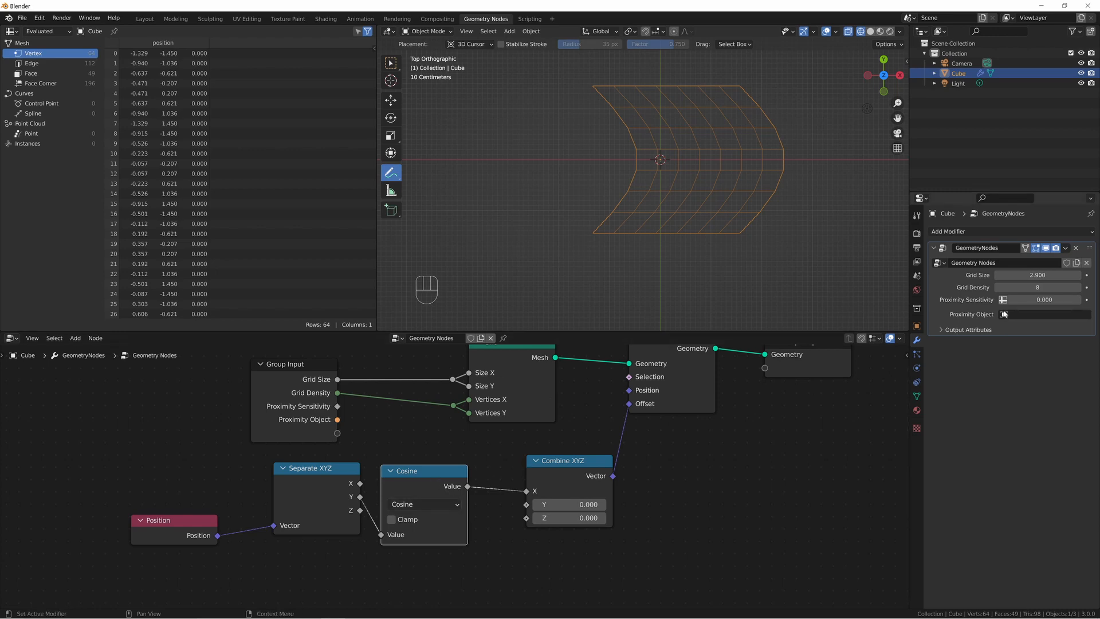
mouse_move(1038, 275)
mouse_down()
mouse_move(1077, 275)
mouse_move(1028, 275)
mouse_move(1080, 288)
mouse_up()
scroll(627, 213, down, 3)
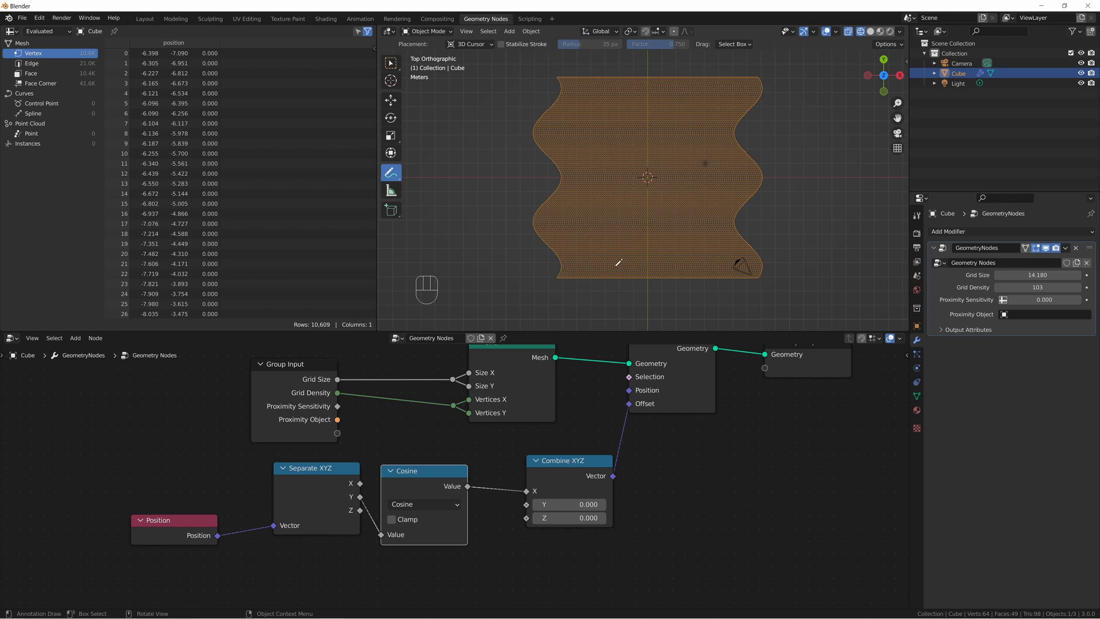
Annotate the peaks and trough along one wavelength of the grid's wavy left edge, and undo the strokes.
click(560, 265)
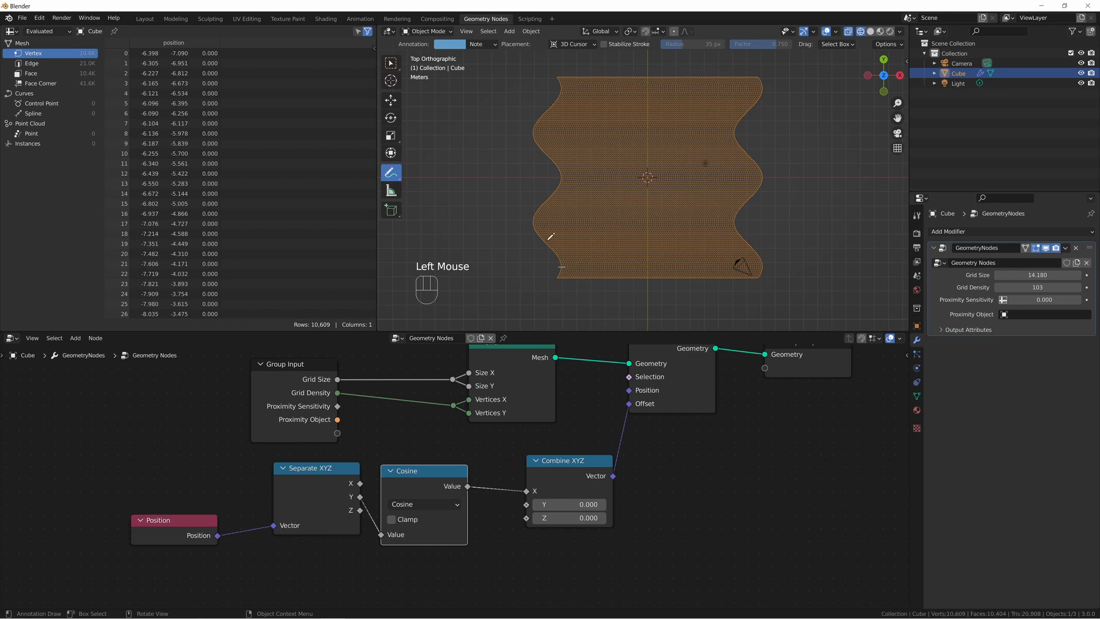
click(532, 221)
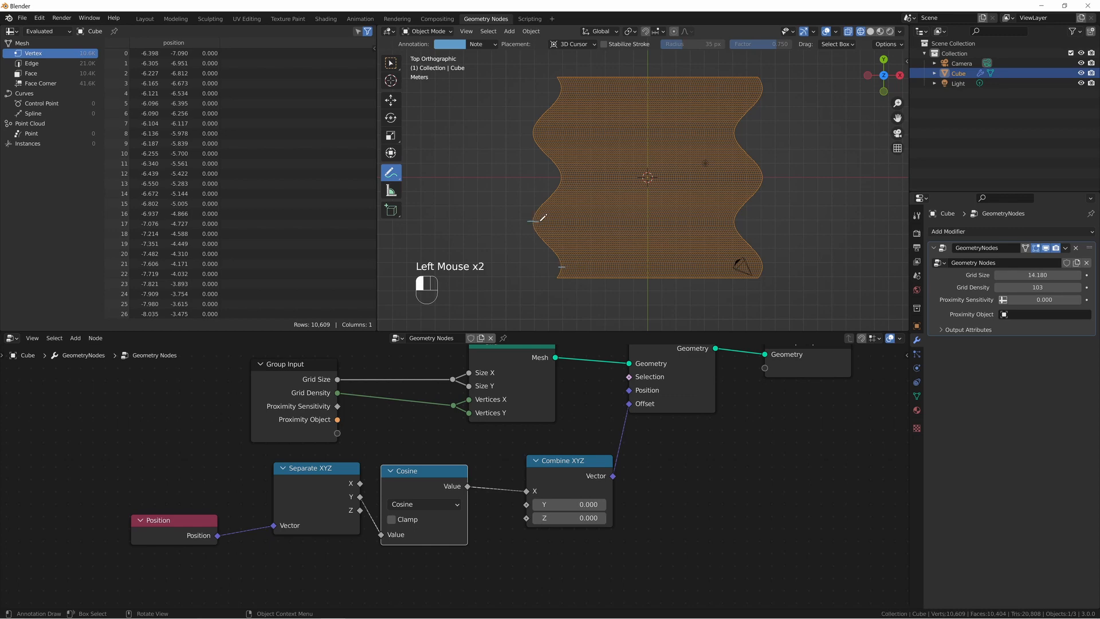
click(558, 178)
drag(541, 234, 563, 257)
key(ctrl+z)
mouse_move(564, 265)
mouse_down()
mouse_move(536, 216)
mouse_move(569, 175)
mouse_up()
key(ctrl+z)
key(ctrl+z)
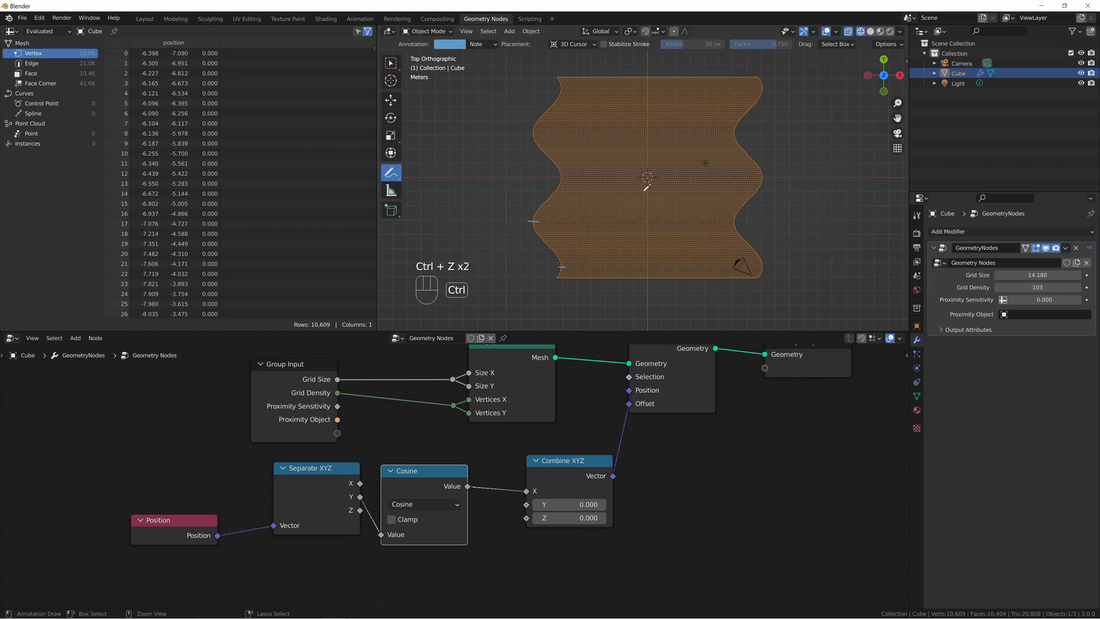
key(ctrl+z)
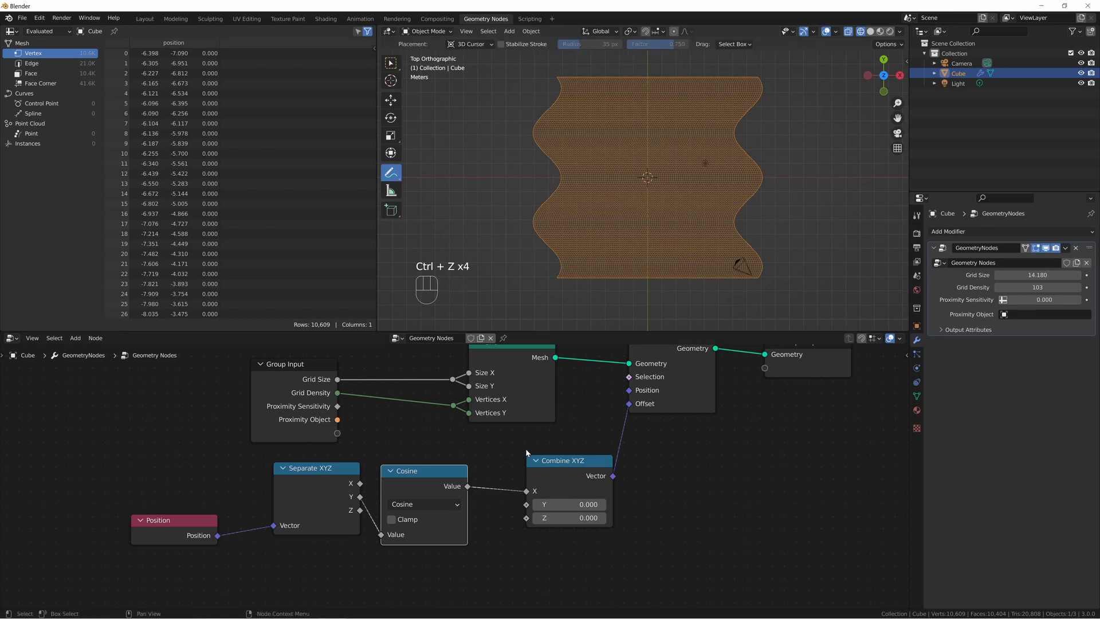
Add a Math node above the link between the Group Input and Grid nodes.
scroll(580, 242, up, 3)
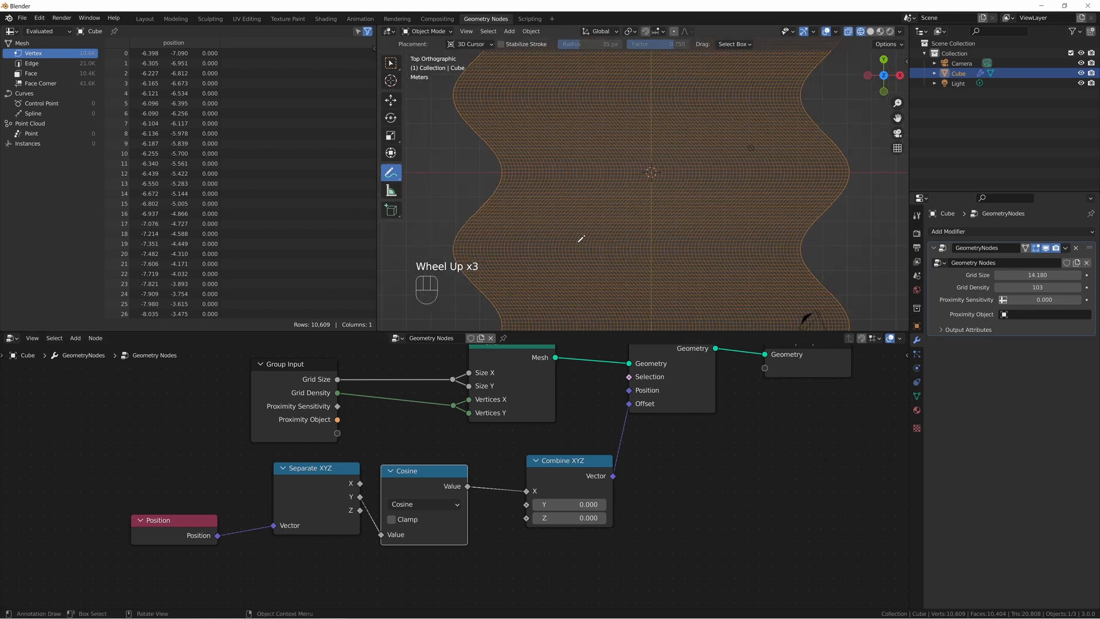
scroll(564, 247, down, 1)
middle_drag(354, 378, 359, 415)
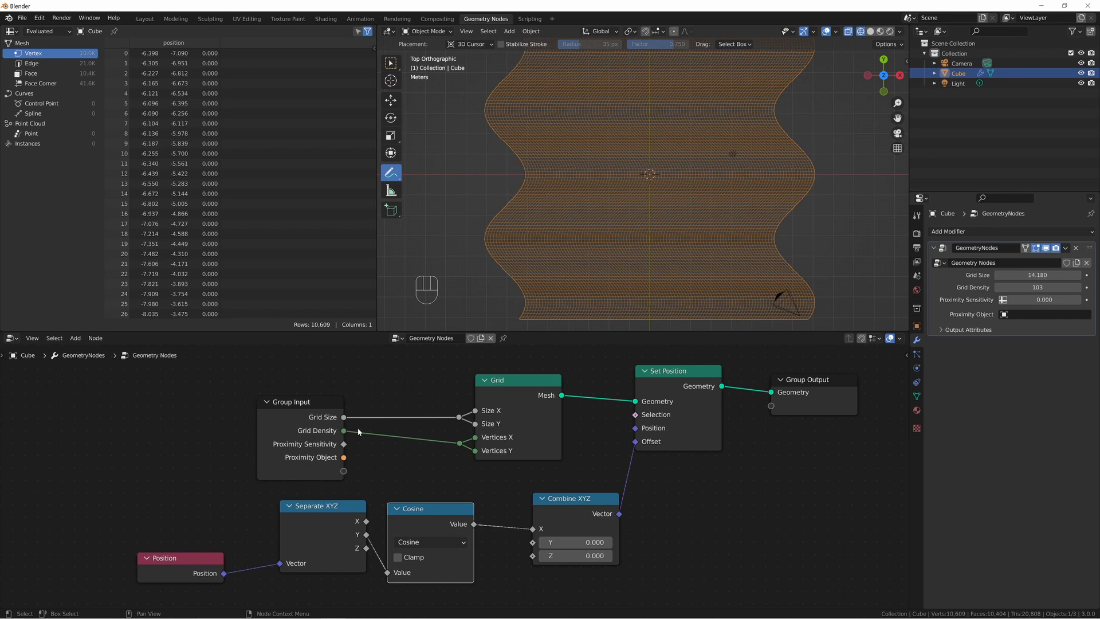
drag(344, 430, 400, 420)
middle_drag(400, 420, 307, 518)
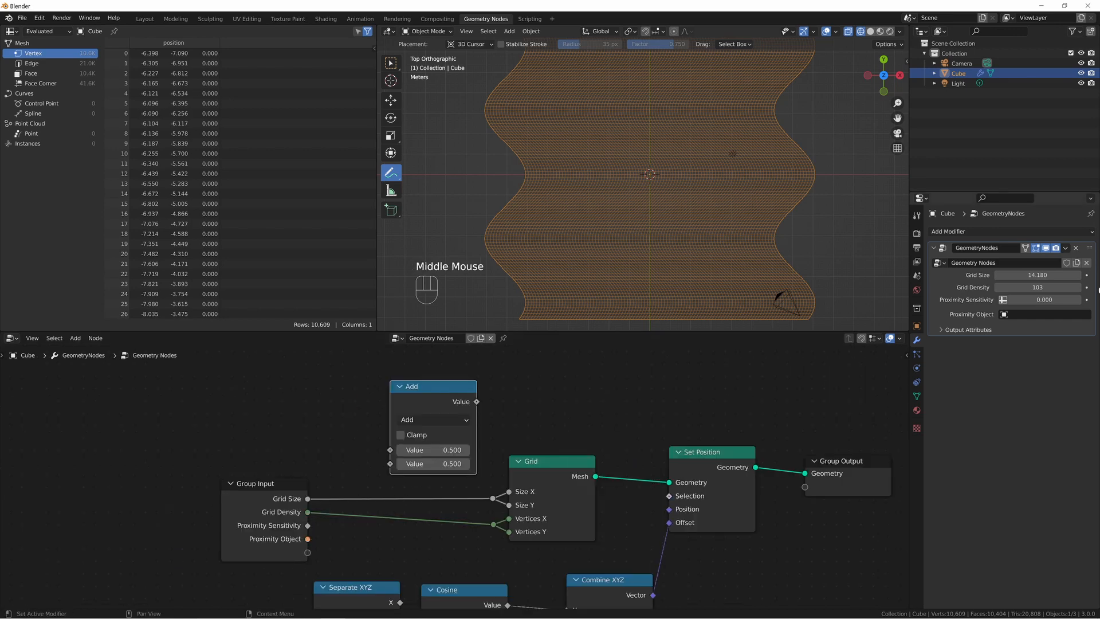
click(642, 204)
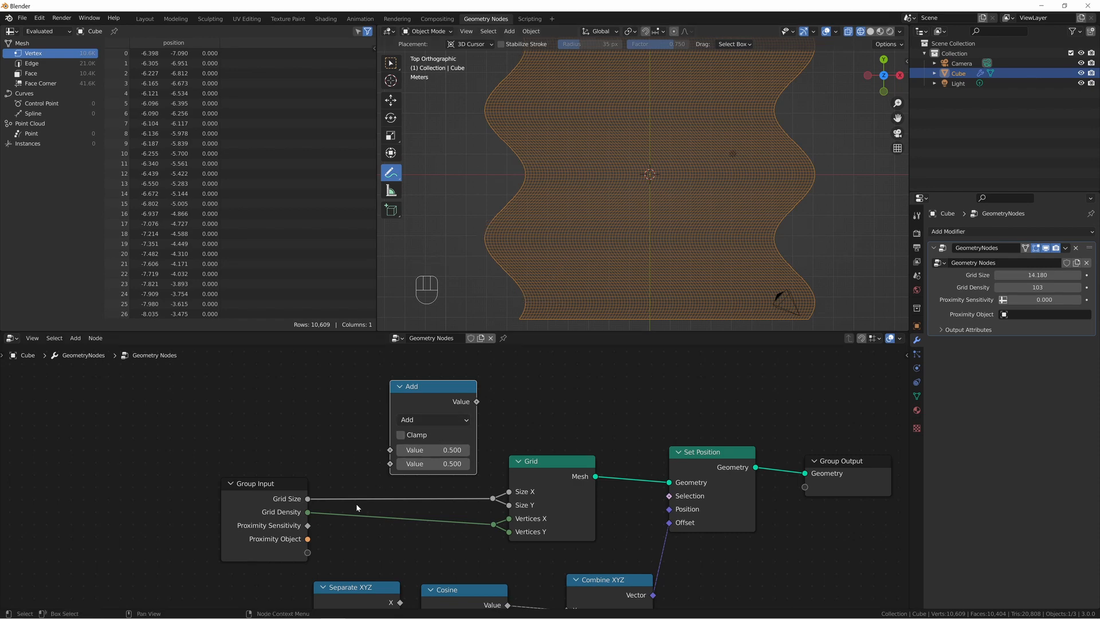
Subtract 1 from Grid Density with the new Math node and connect the result to Grid's Size X and Size Y, replacing Grid Size.
scroll(535, 509, up, 2)
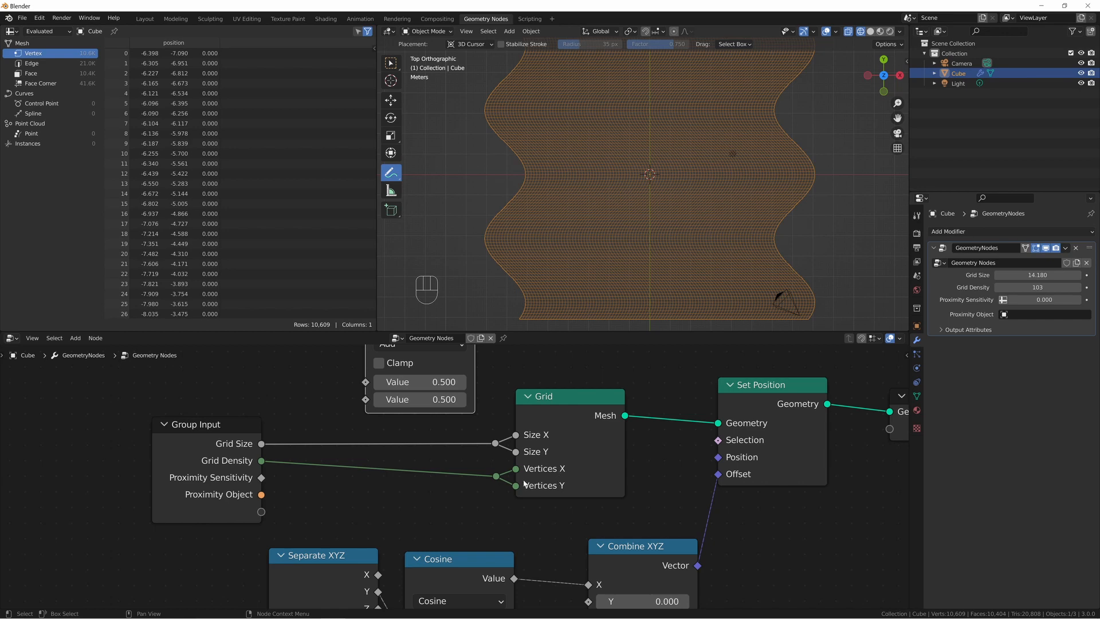
middle_drag(263, 466, 275, 500)
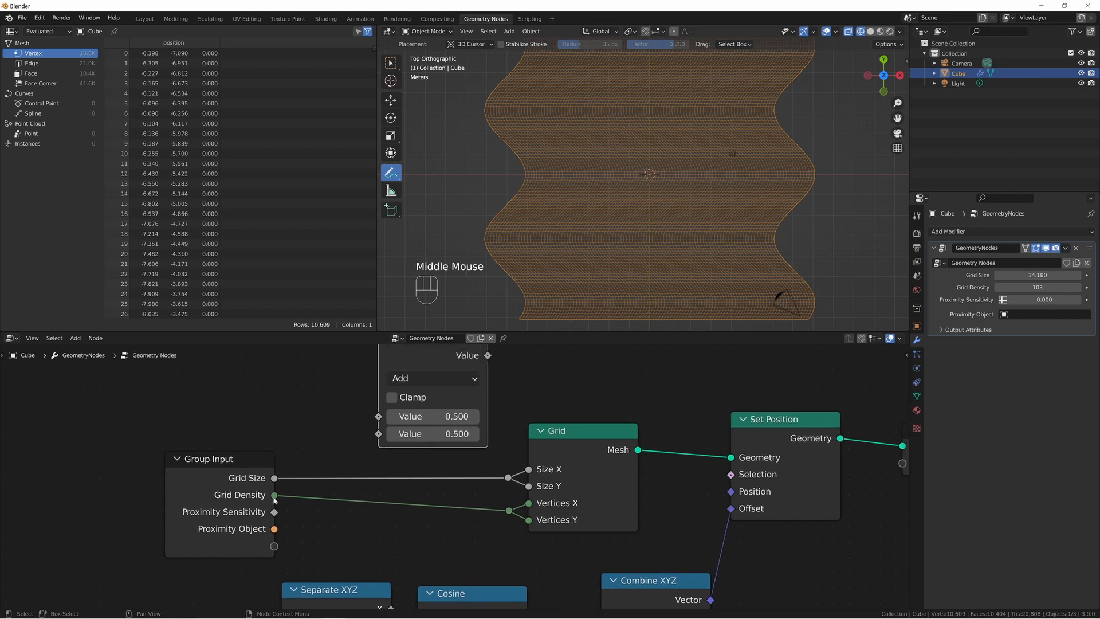
drag(275, 496, 378, 416)
click(421, 378)
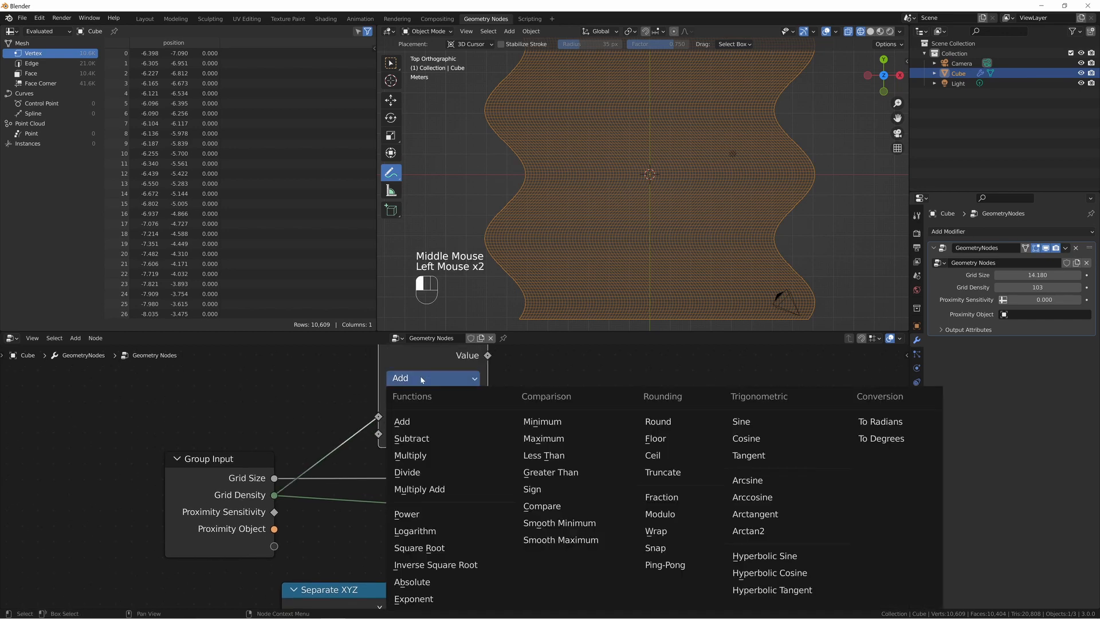
click(411, 438)
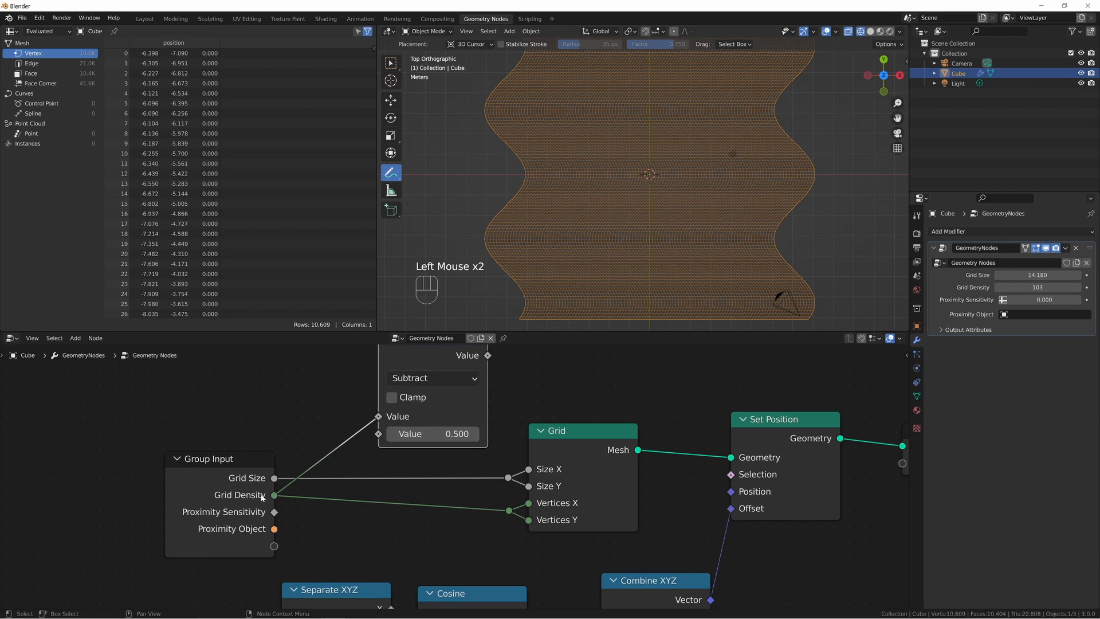
click(422, 434)
text(1)
key(Return)
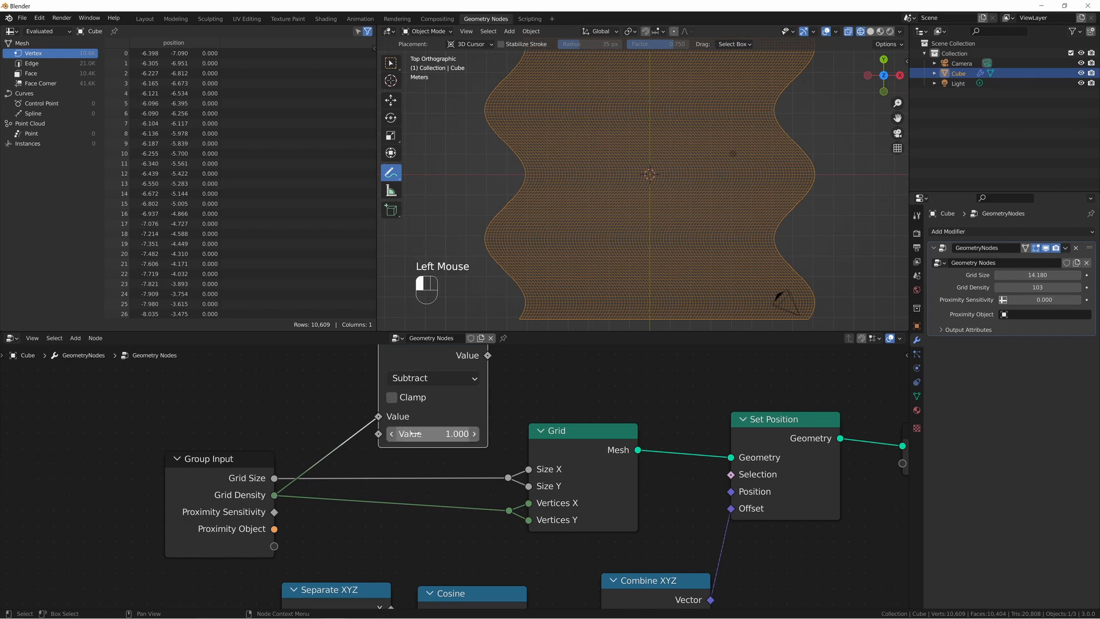
drag(487, 355, 509, 478)
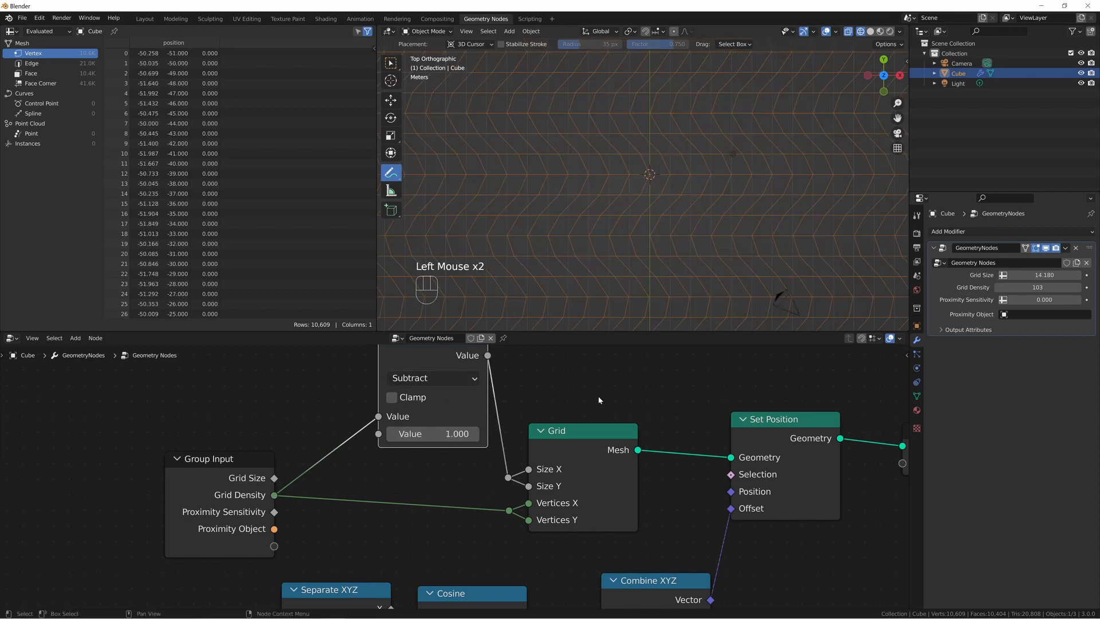
scroll(659, 208, down, 6)
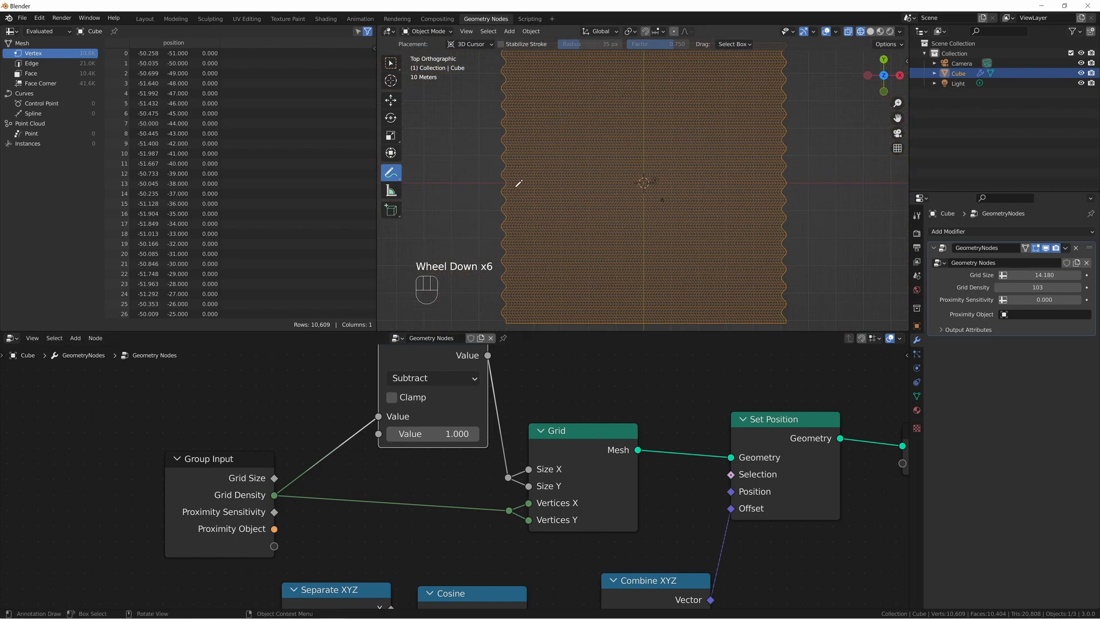
Make room between the Separate XYZ and Cosine nodes and insert a Math node on the link joining them.
middle_drag(472, 593, 650, 369)
middle_drag(650, 368, 671, 371)
drag(472, 467, 325, 467)
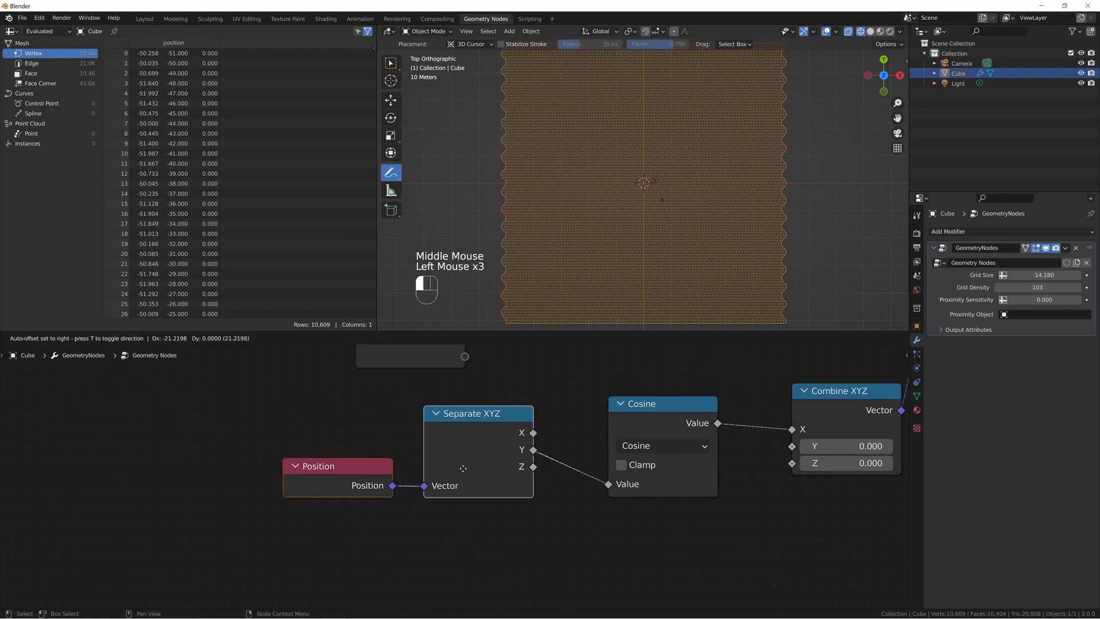
click(468, 440)
key(shift+a)
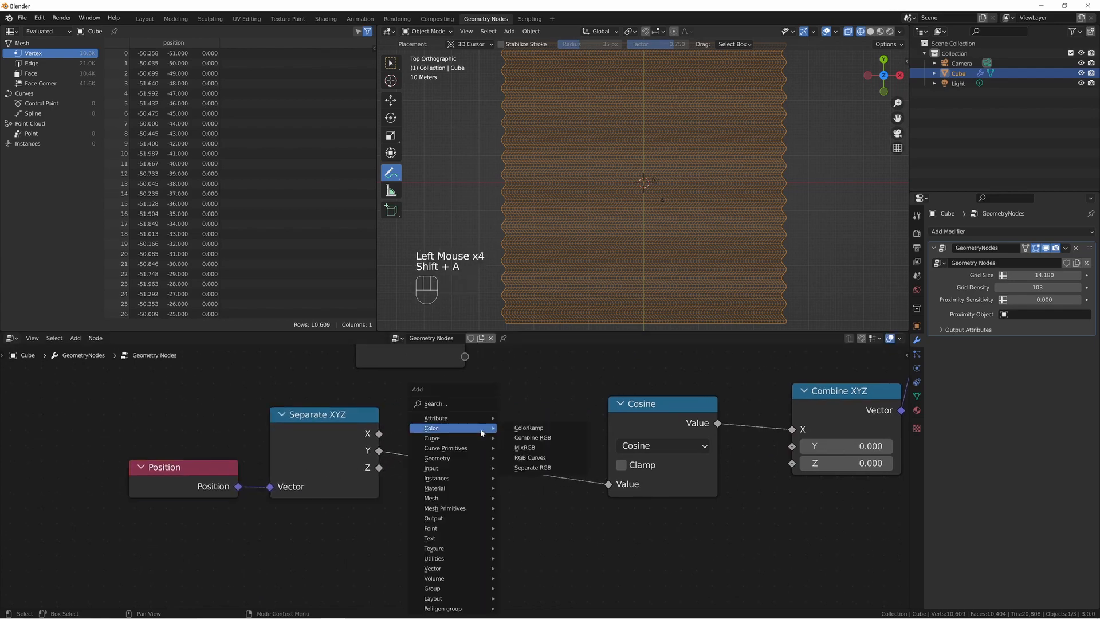
text(math)
key(Return)
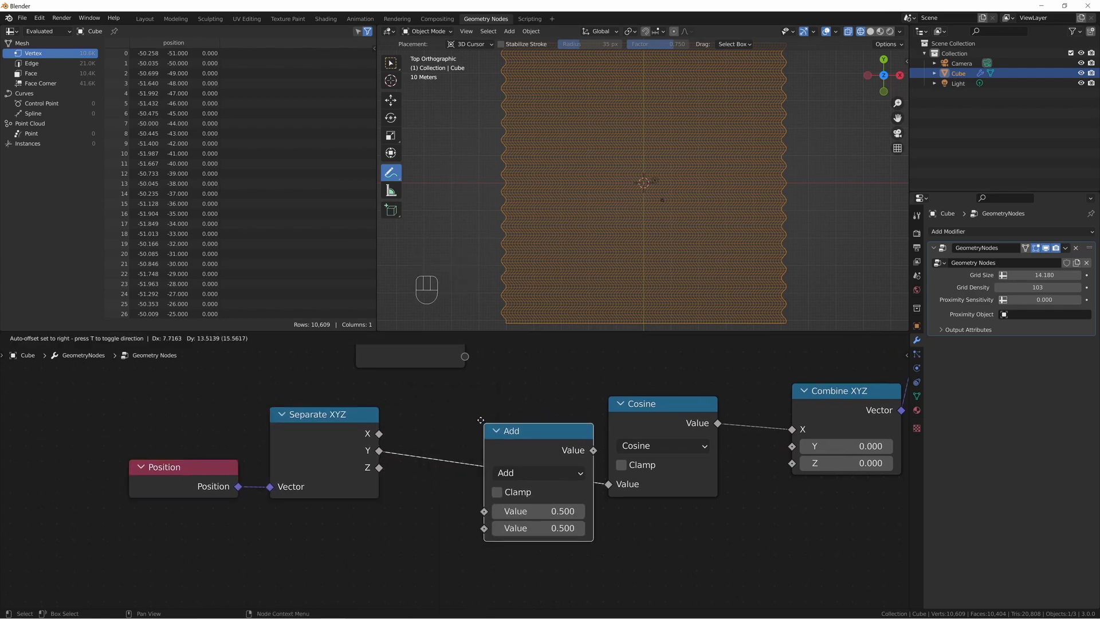
click(483, 450)
Set the inserted Math node's operation to Multiply with a second value of pi.
click(483, 448)
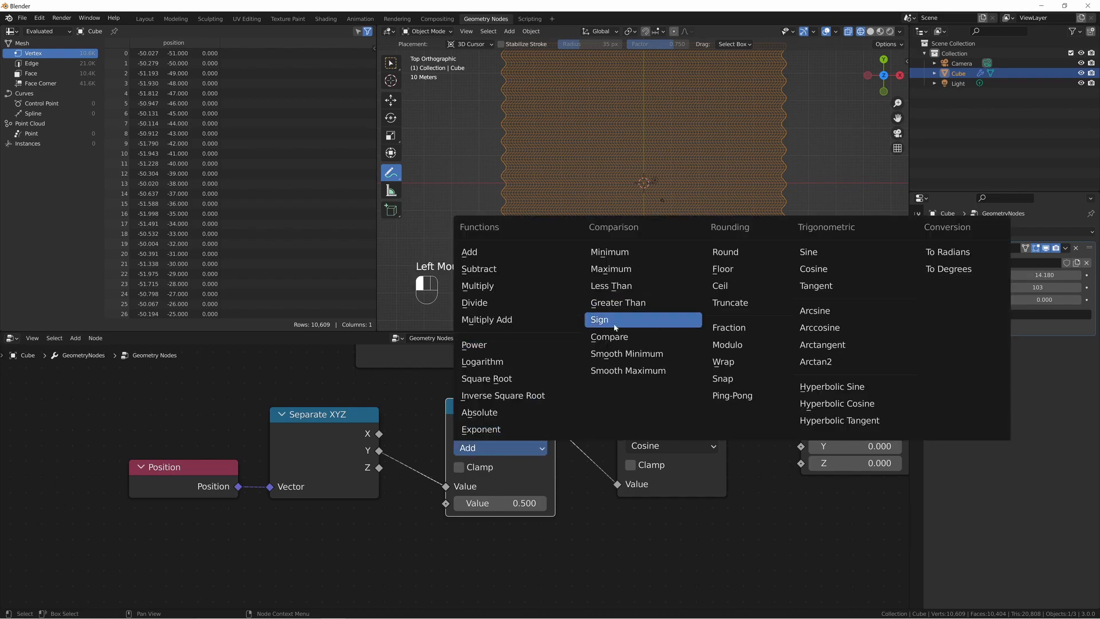
click(491, 286)
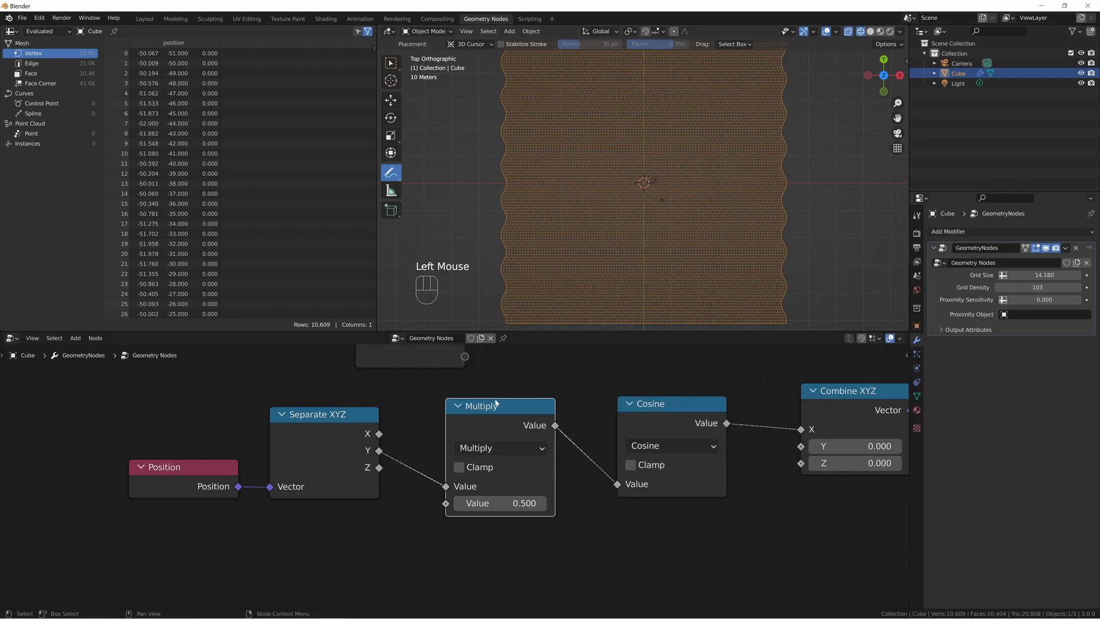
click(500, 503)
text(pi)
key(Return)
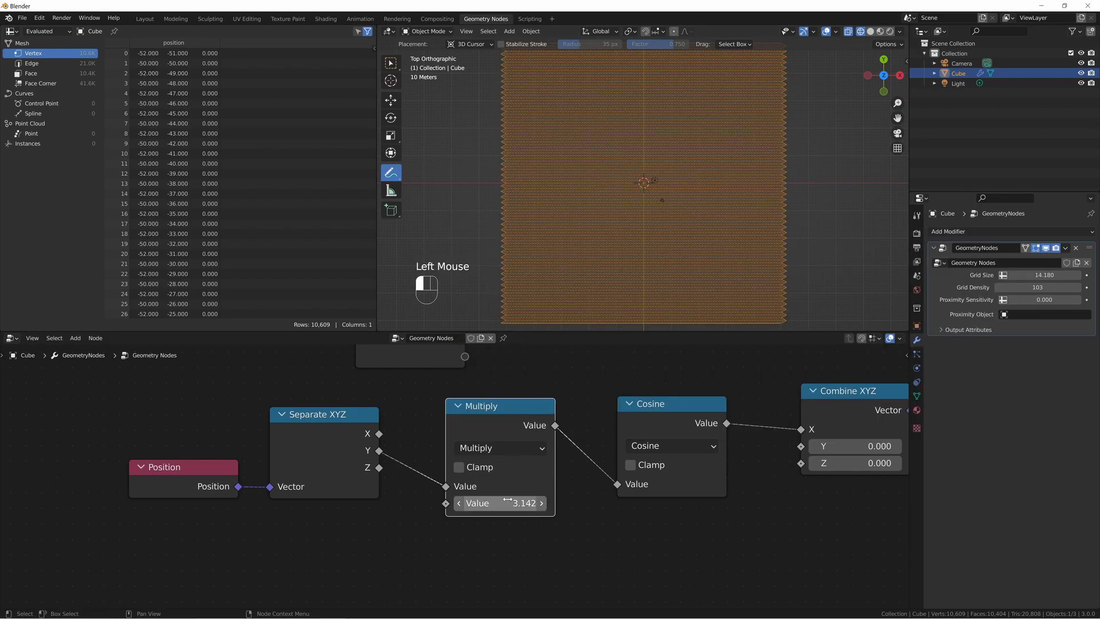
Mark successive vertices along the grid's left zigzag edge with annotation dots.
scroll(566, 227, up, 4)
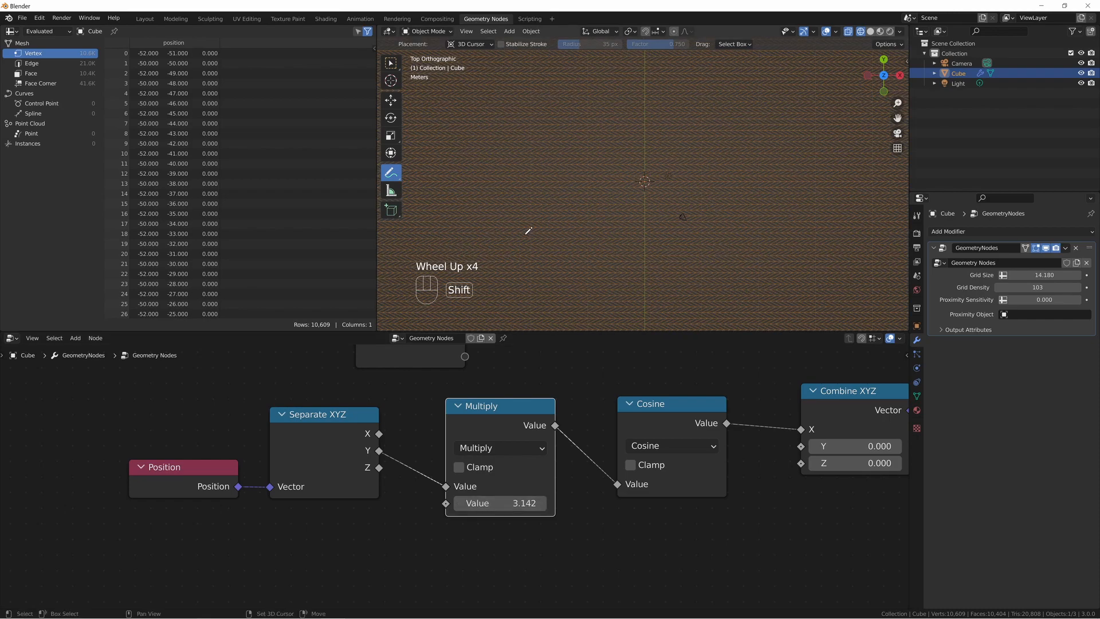
shift+middle_drag(567, 226, 829, 217)
scroll(829, 217, up, 6)
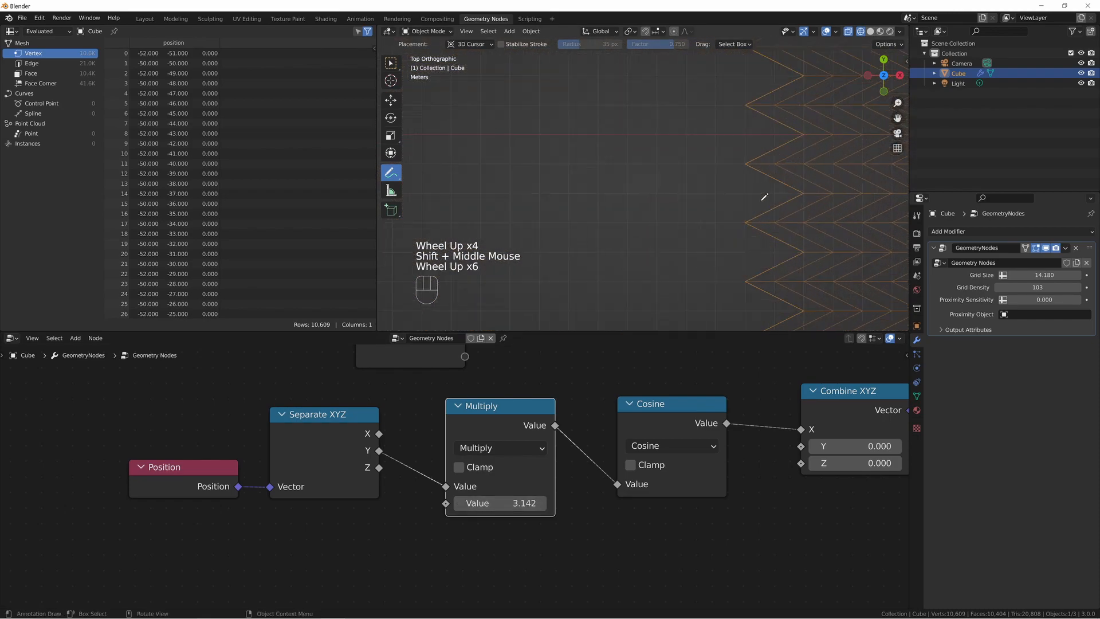
shift+scroll(789, 184, up, 1)
shift+middle_drag(788, 184, 523, 220)
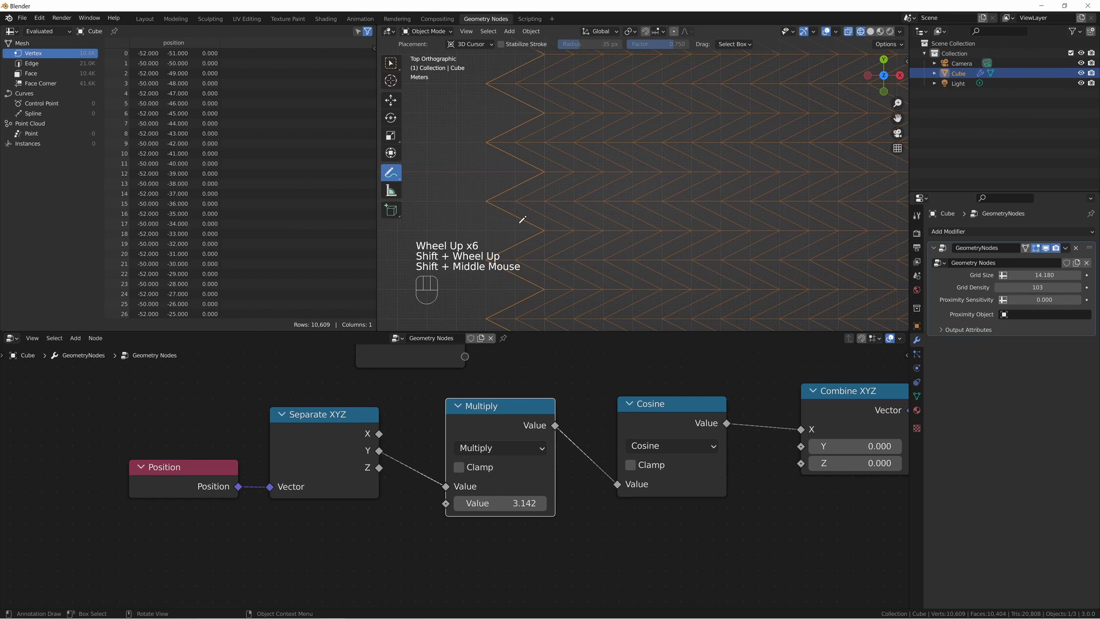
click(489, 197)
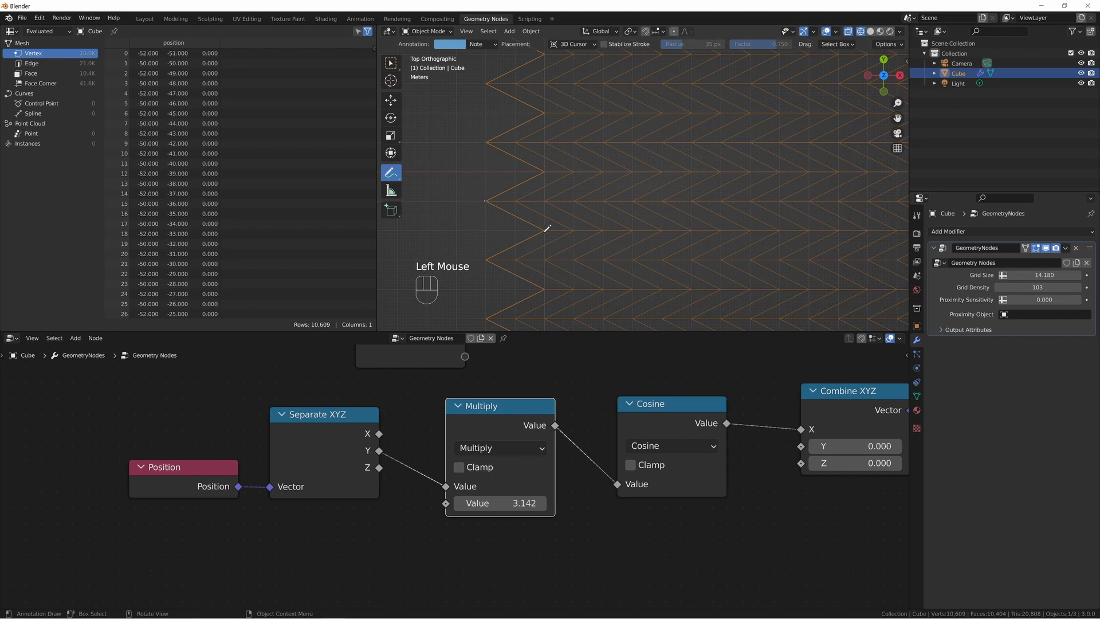
double_click(486, 259)
click(582, 226)
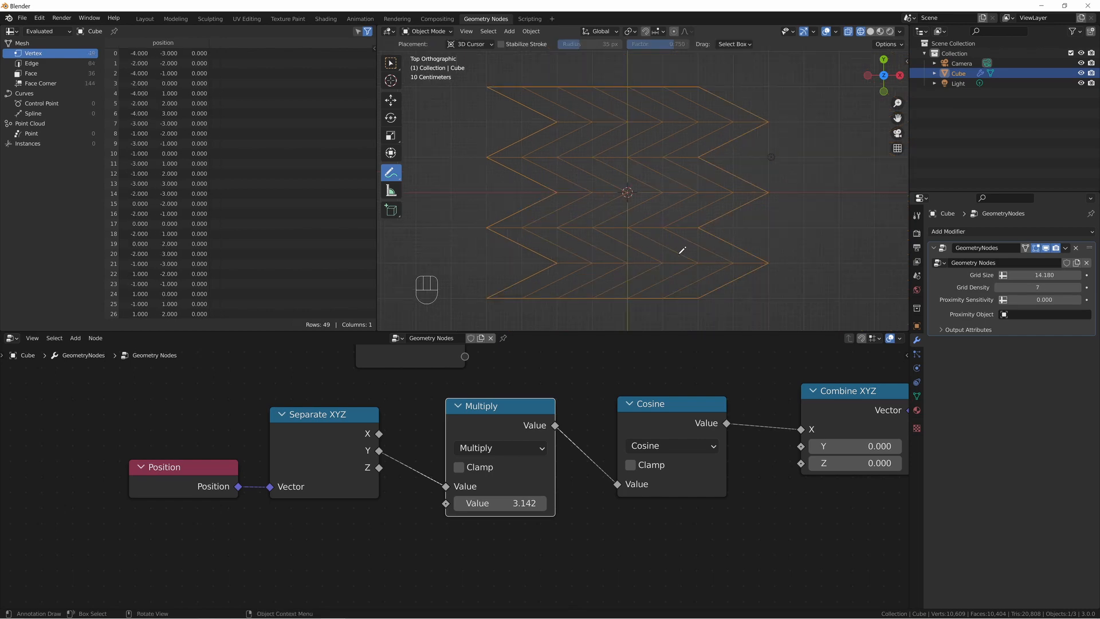
Set the modifier's Grid Density to 9 and raise it in single increments to 13.
click(1038, 287)
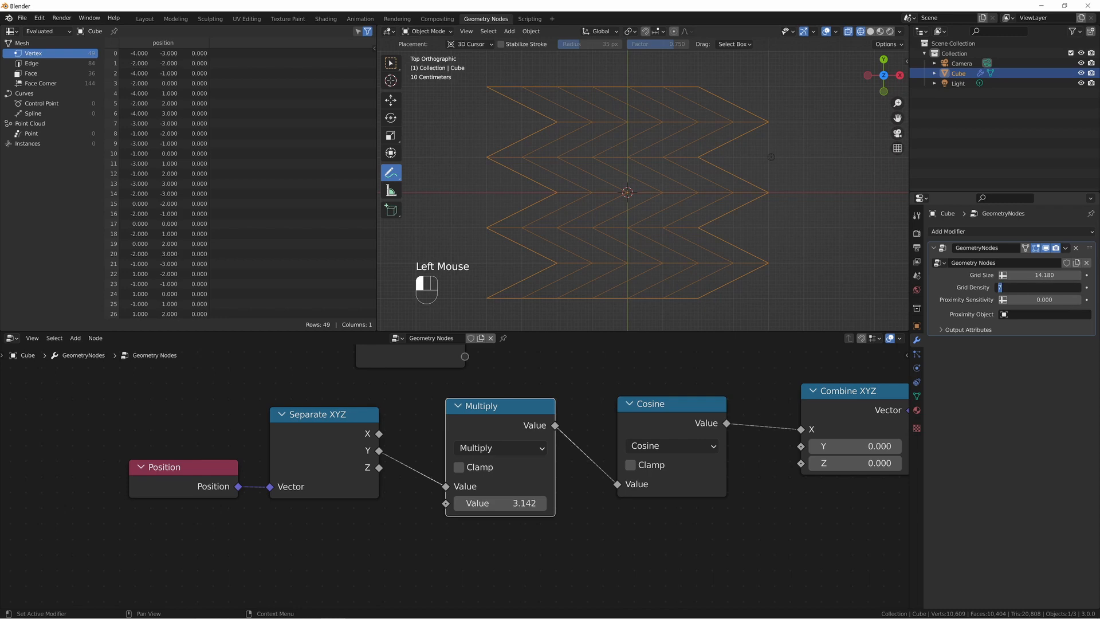
text(9)
key(Return)
scroll(683, 138, down, 2)
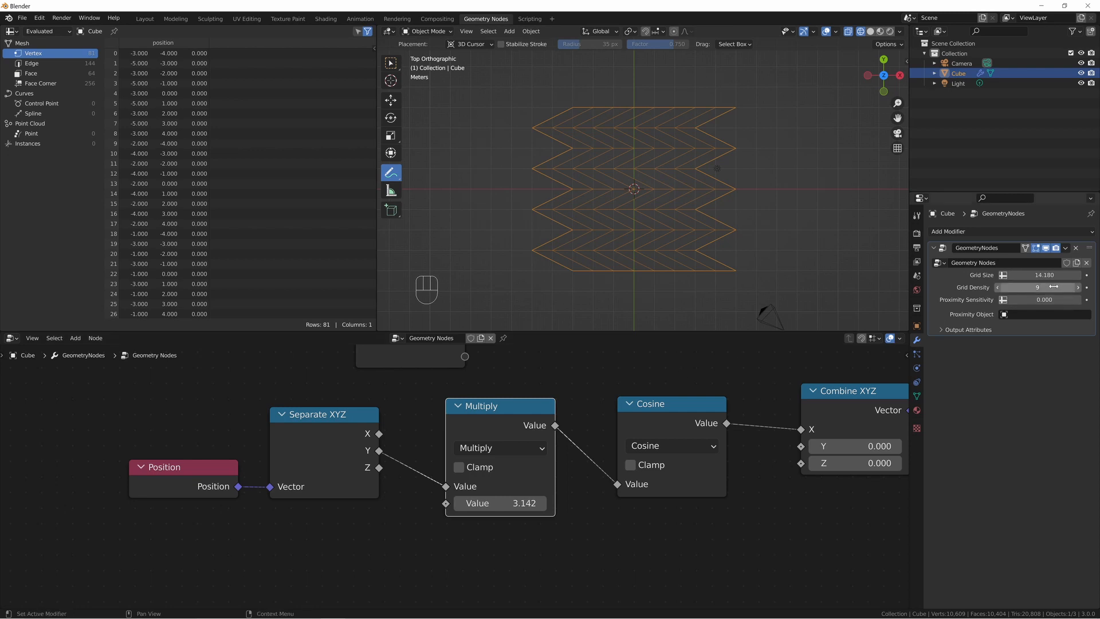
click(1079, 288)
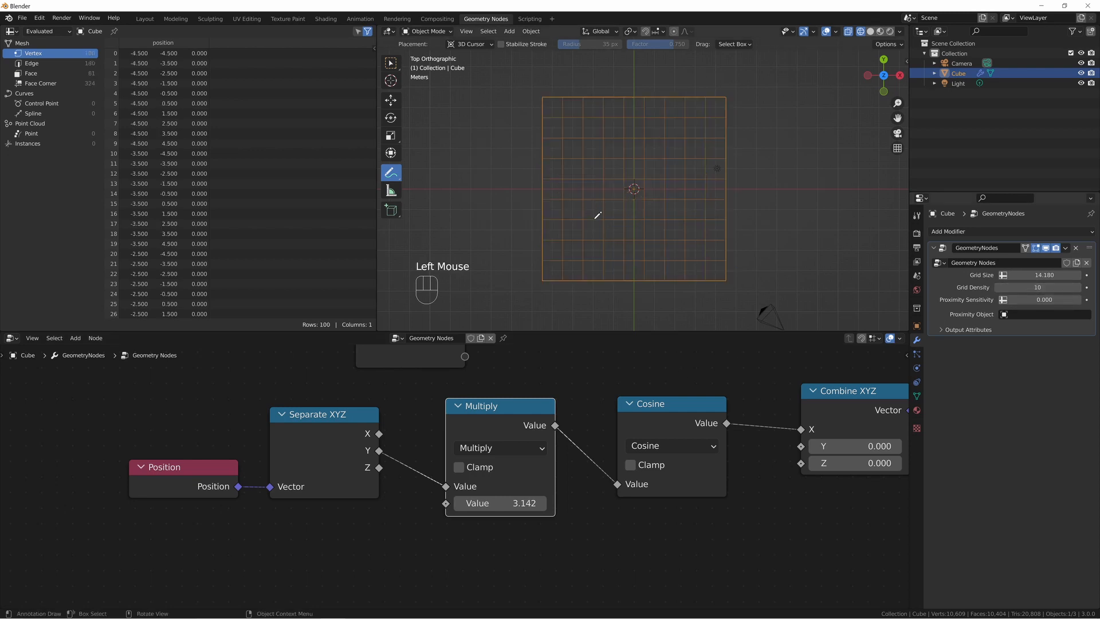
click(1080, 288)
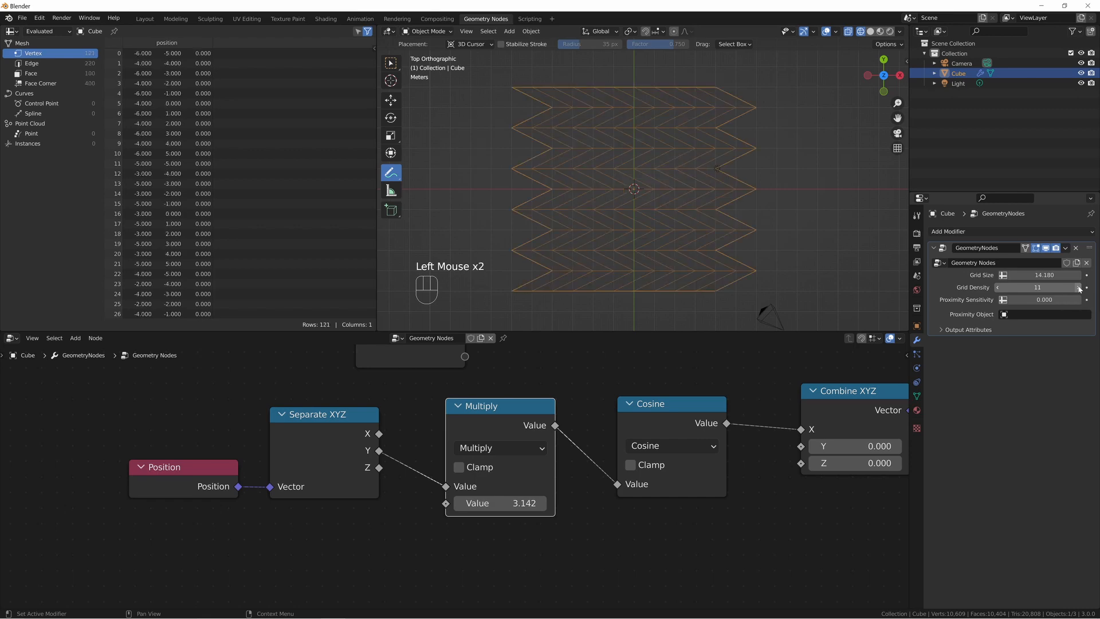
click(1080, 287)
click(1080, 287)
click(1080, 288)
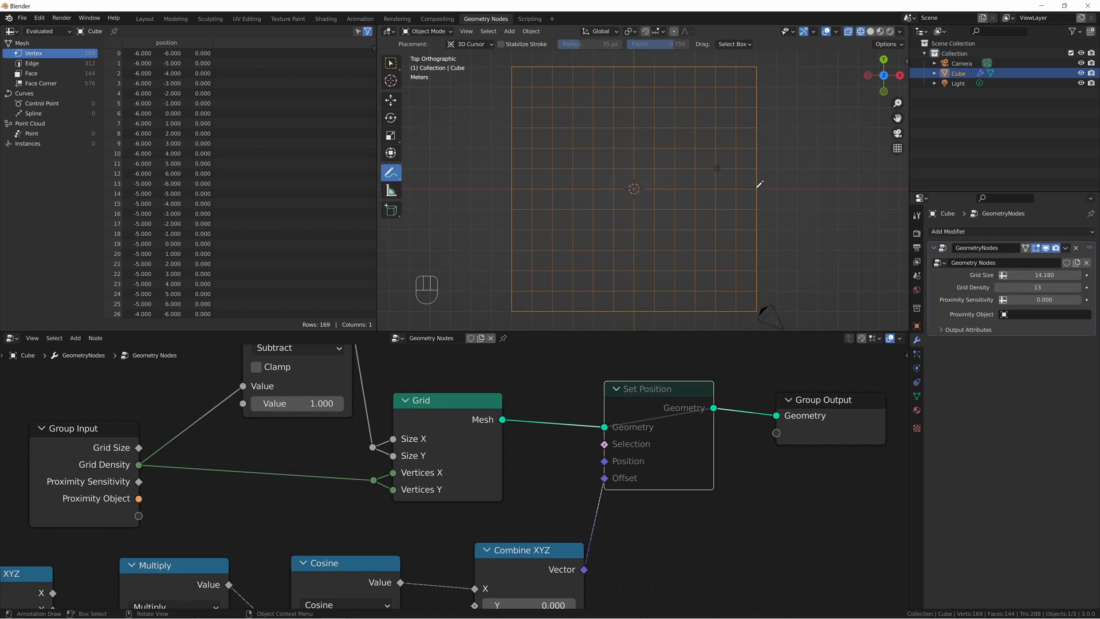
Mark the undeformed grid's right edge with annotation strokes and unmute the Set Position node.
click(759, 184)
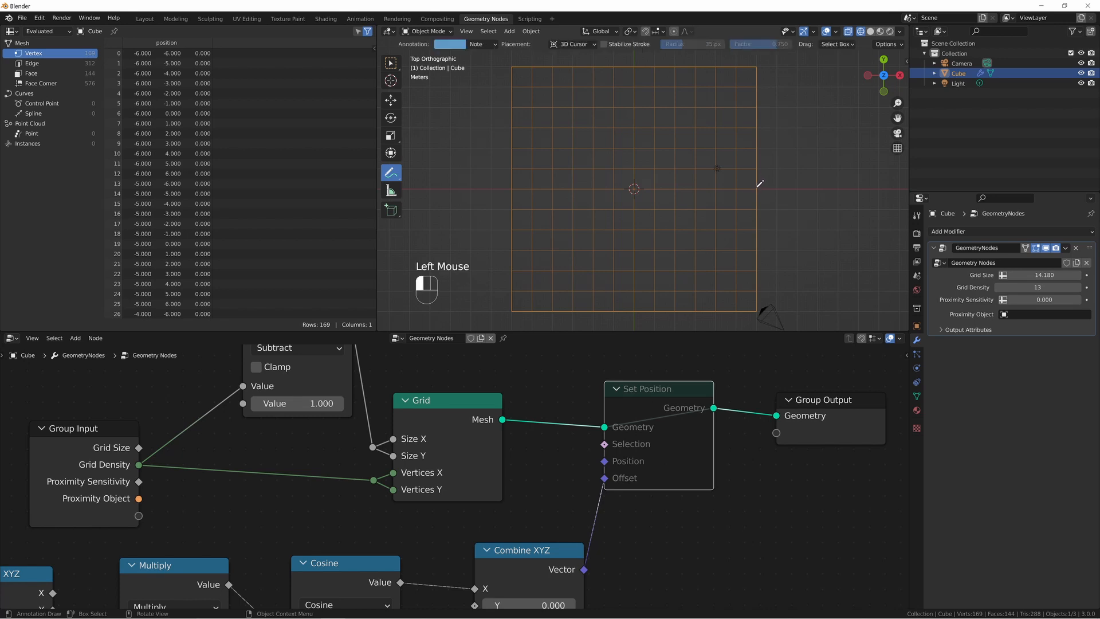
drag(757, 193, 757, 189)
key(m)
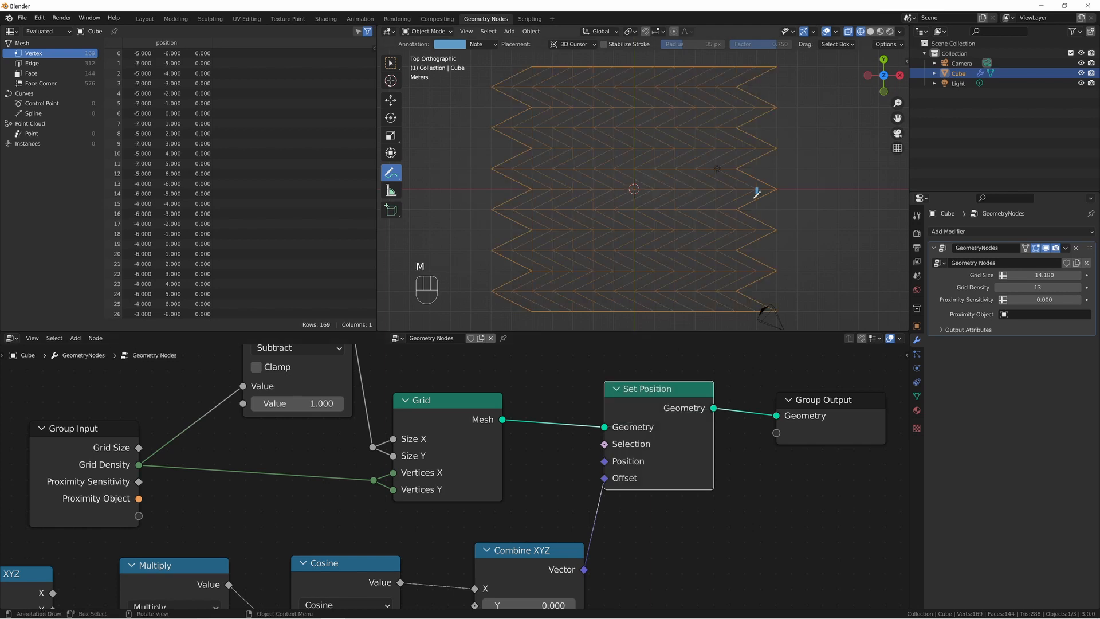
Draw annotation strokes between neighbouring tips of the grid's right zigzag edge.
drag(757, 190, 774, 187)
drag(754, 168, 743, 163)
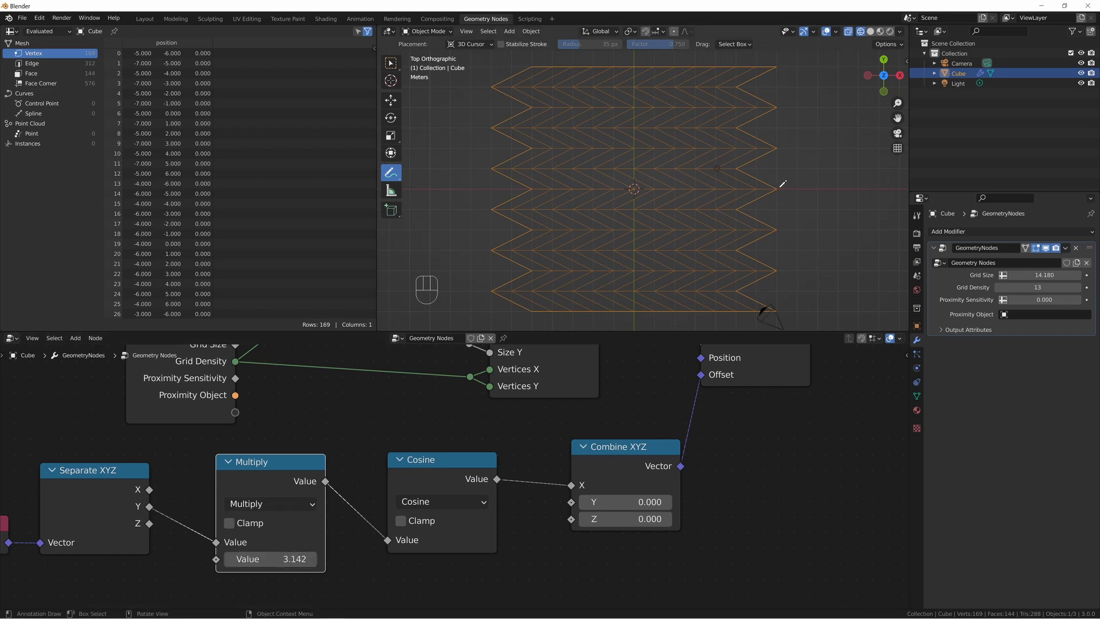
drag(740, 128, 777, 149)
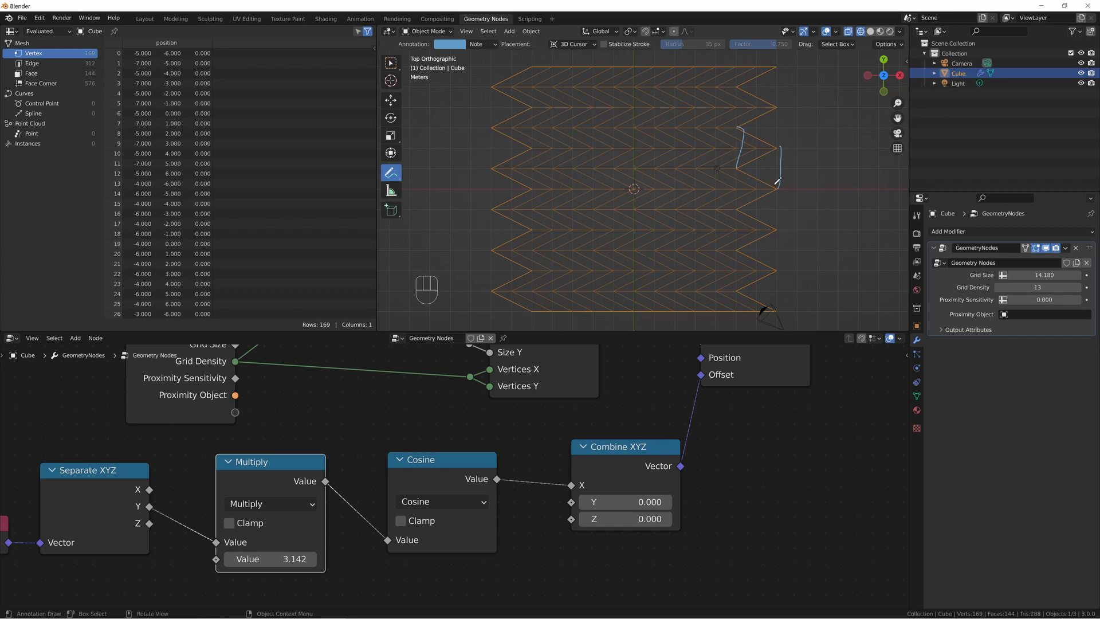
Mute the Multiply node temporarily to annotate one full cosine wave along the grid's right edge.
click(264, 477)
key(m)
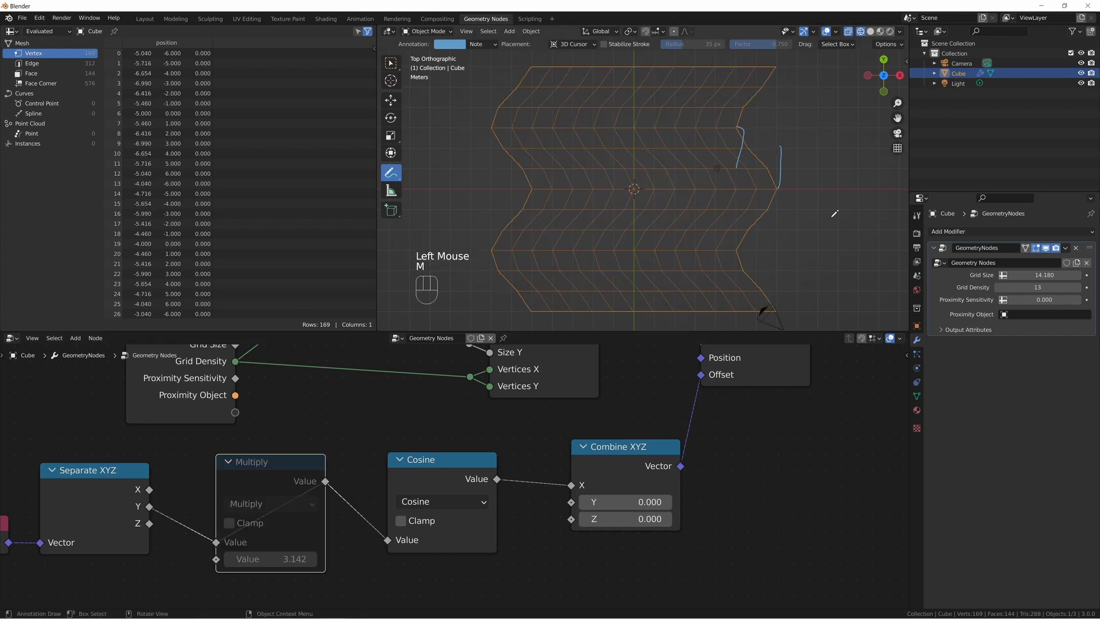
mouse_move(778, 188)
mouse_down()
mouse_move(788, 137)
mouse_move(778, 61)
mouse_up()
drag(779, 68, 774, 149)
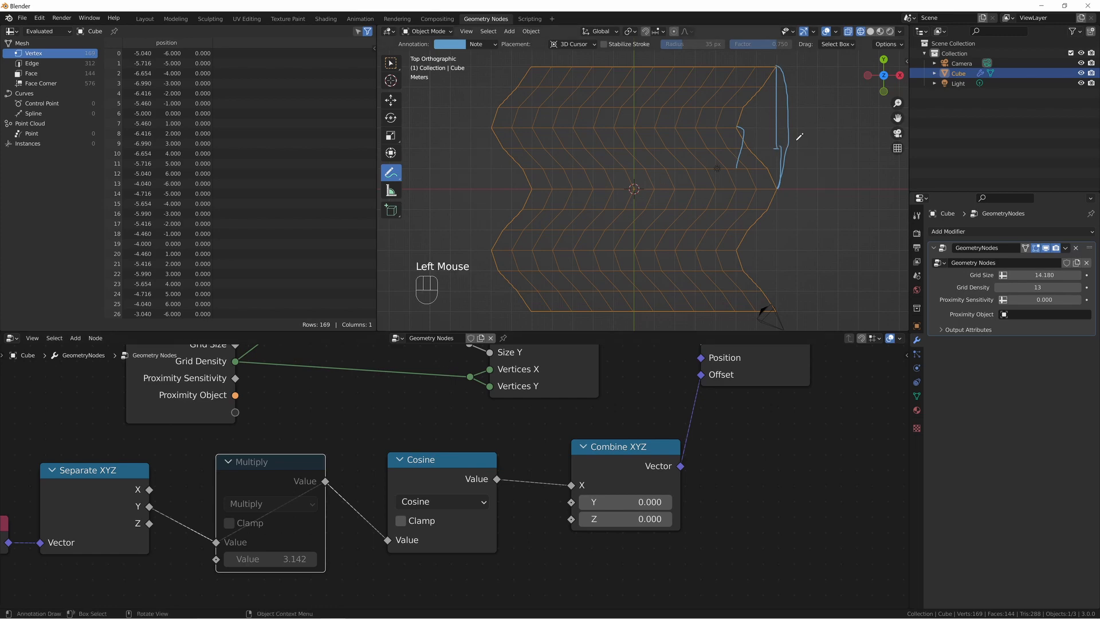
click(306, 483)
key(m)
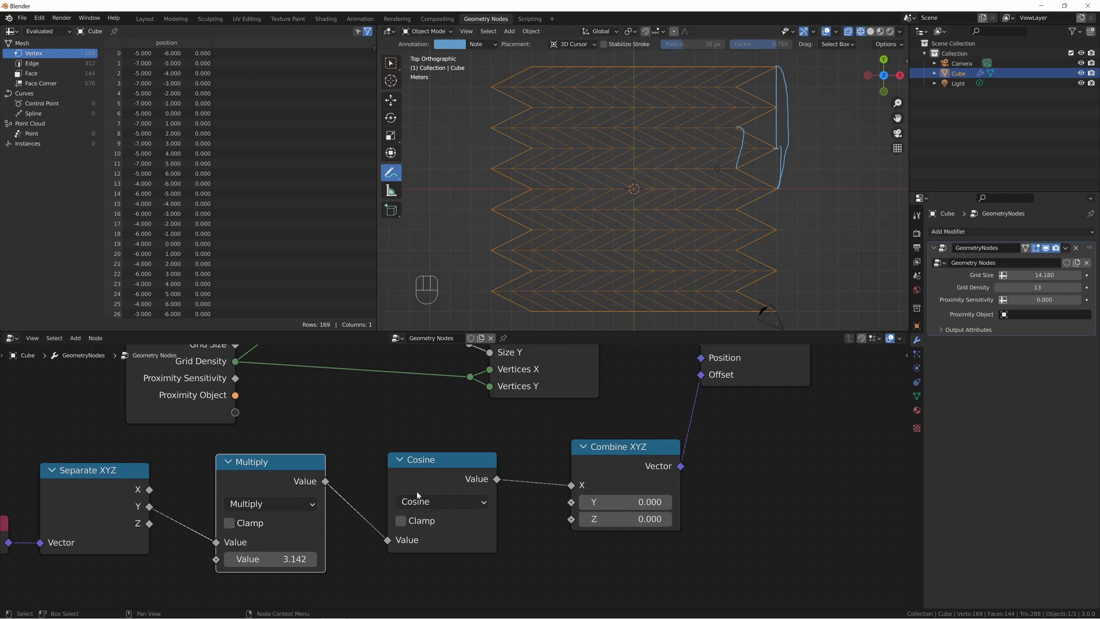
Undo all the annotation strokes on the grid's right edge.
click(779, 147)
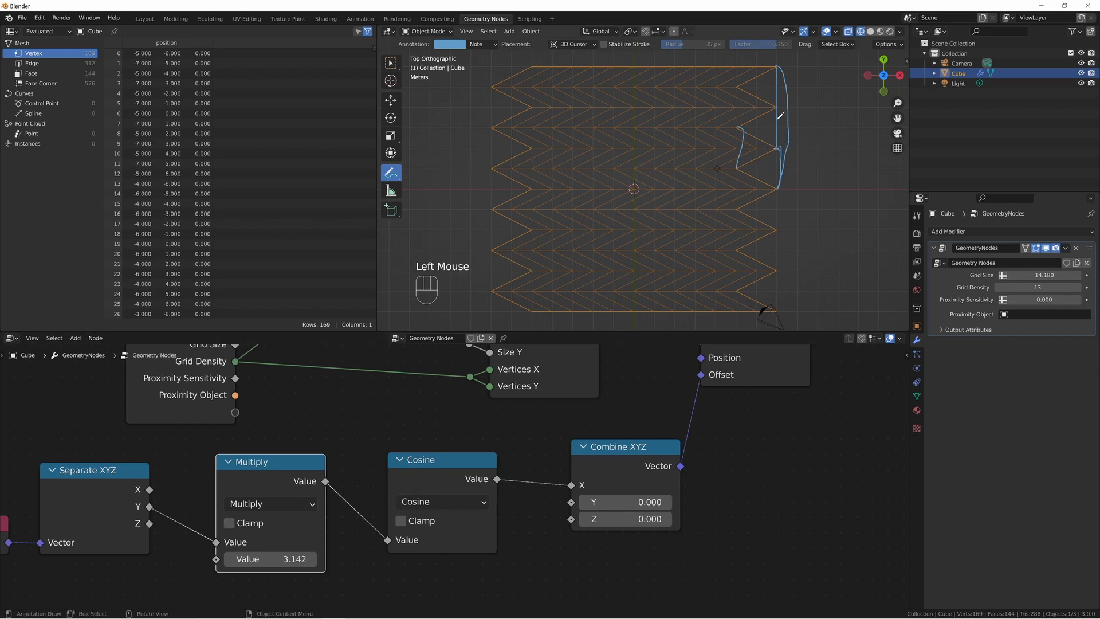
click(782, 62)
key(ctrl+z)
key(ctrl+z)
key(ctrl+z)
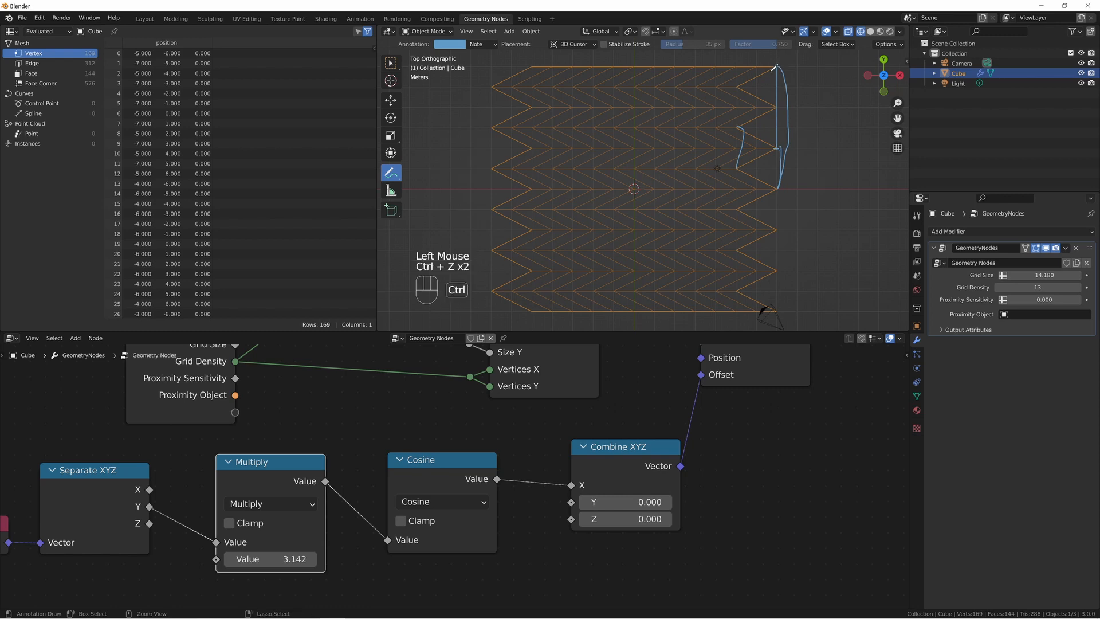
key(ctrl+z)
key(ctrl+z)
key(ctrl+z)
key(ctrl+z)
key(ctrl+z)
key(ctrl+z)
key(ctrl+z)
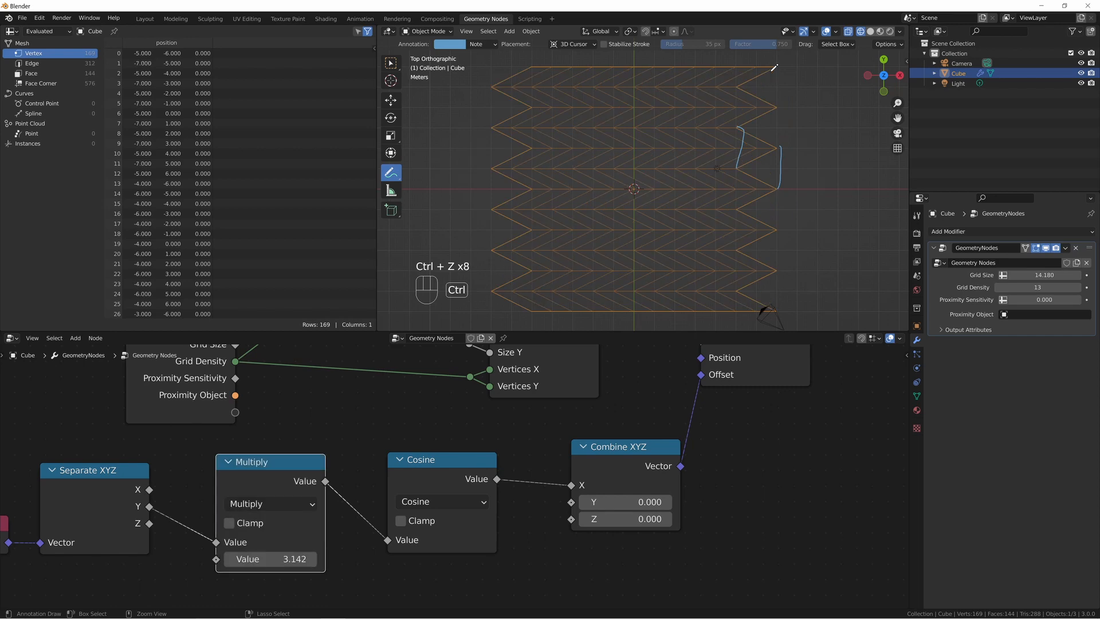
key(ctrl+z)
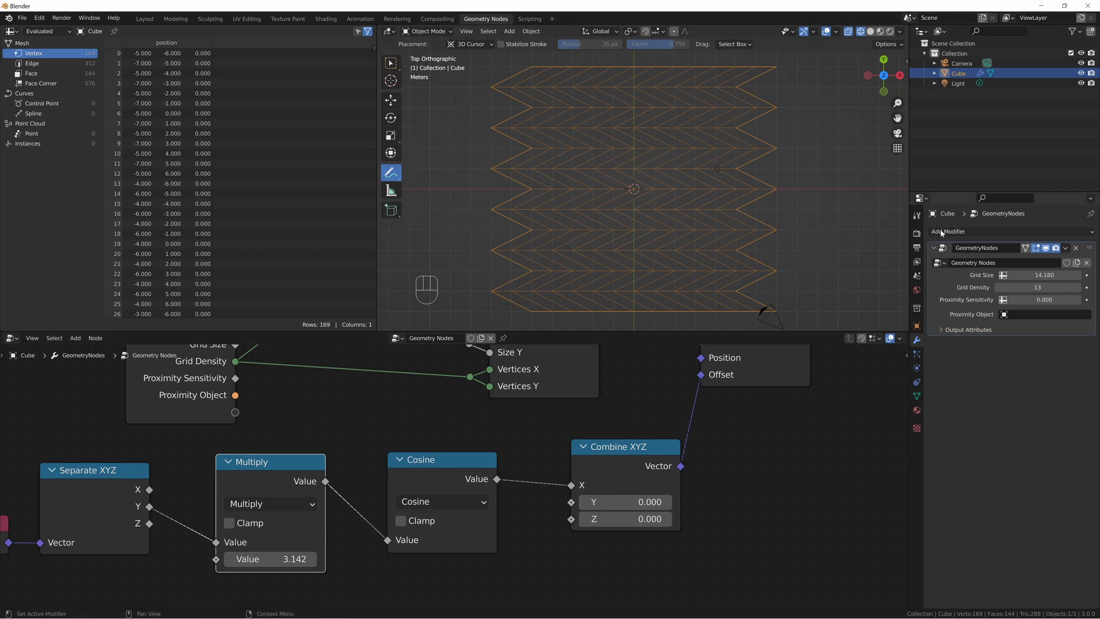
Lower Grid Density to 12 and try marking points upward from the X axis on the grid's right edge.
click(999, 287)
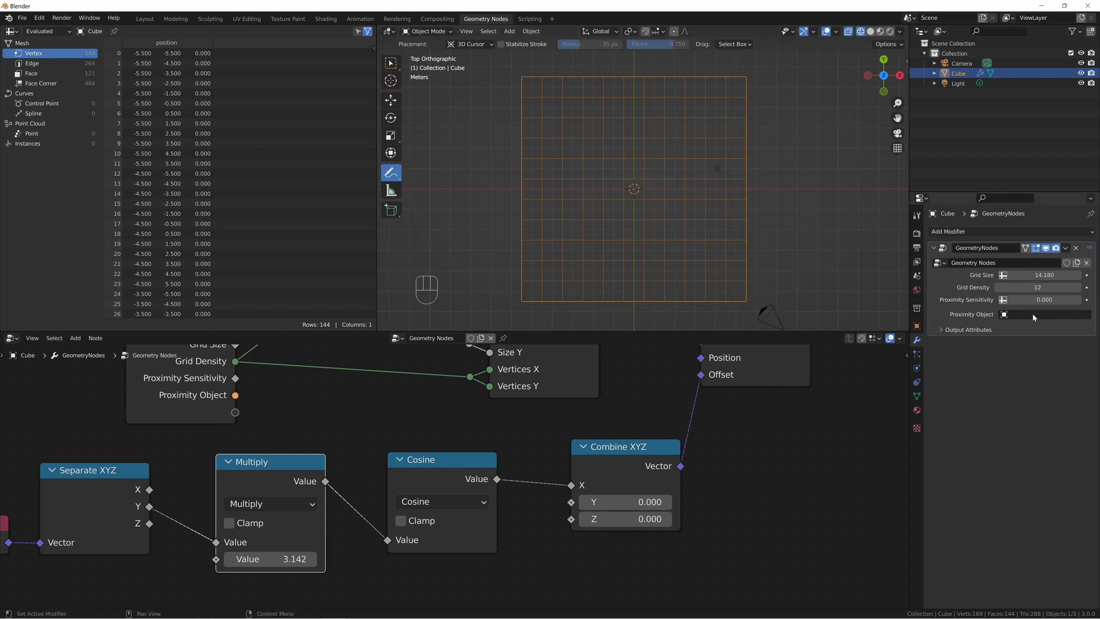
click(746, 189)
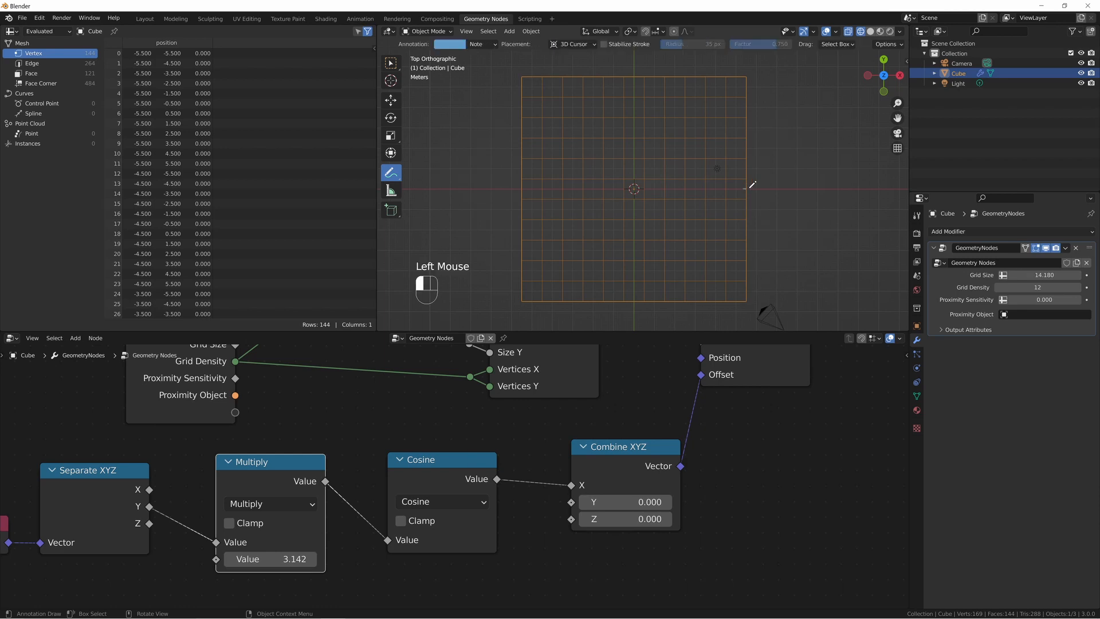
click(746, 169)
click(746, 148)
key(ctrl+z)
key(ctrl+z)
key(ctrl+z)
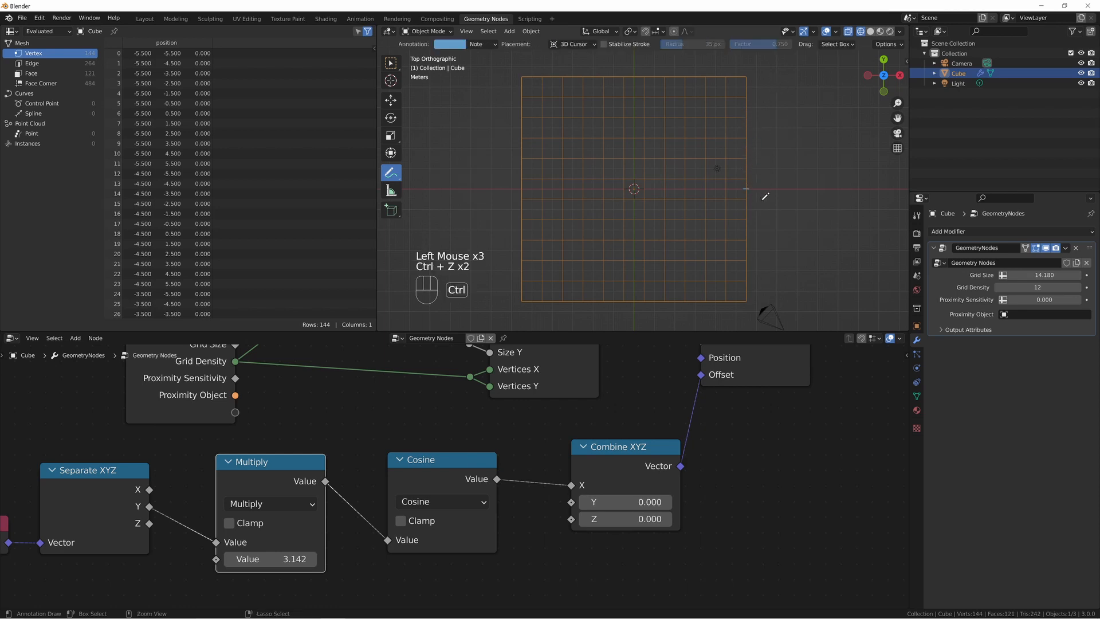
Mark the ends of three successive grid rows on the right edge and undo those strokes.
drag(746, 175, 757, 138)
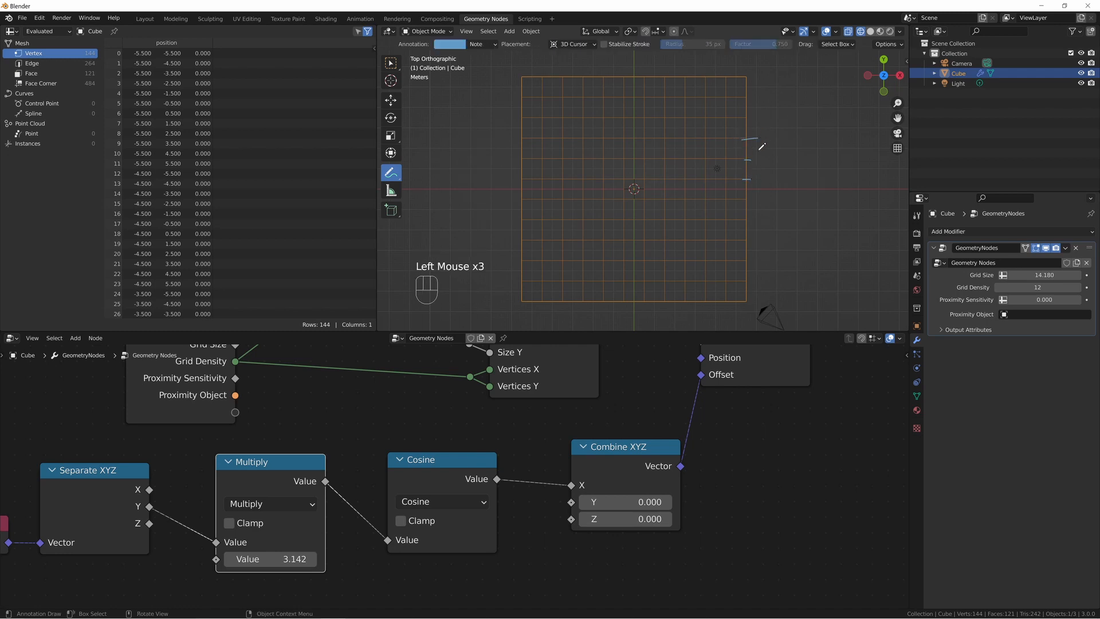
key(ctrl+z)
key(ctrl+z)
key(ctrl+z)
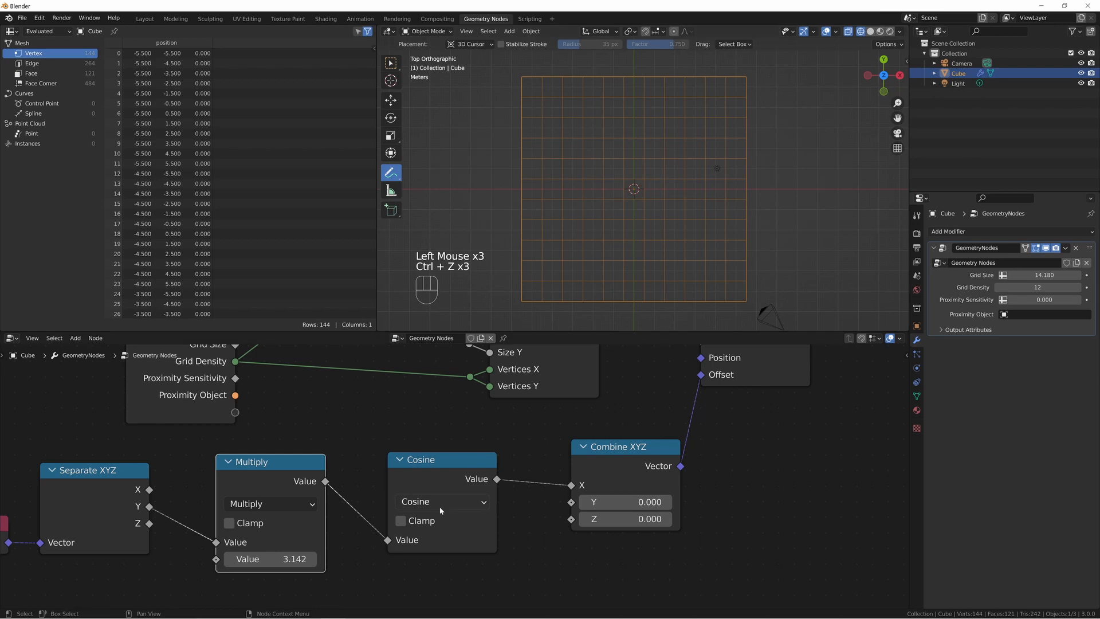
Change the Cosine node's operation to Sine and lower Grid Density to 11.
click(441, 502)
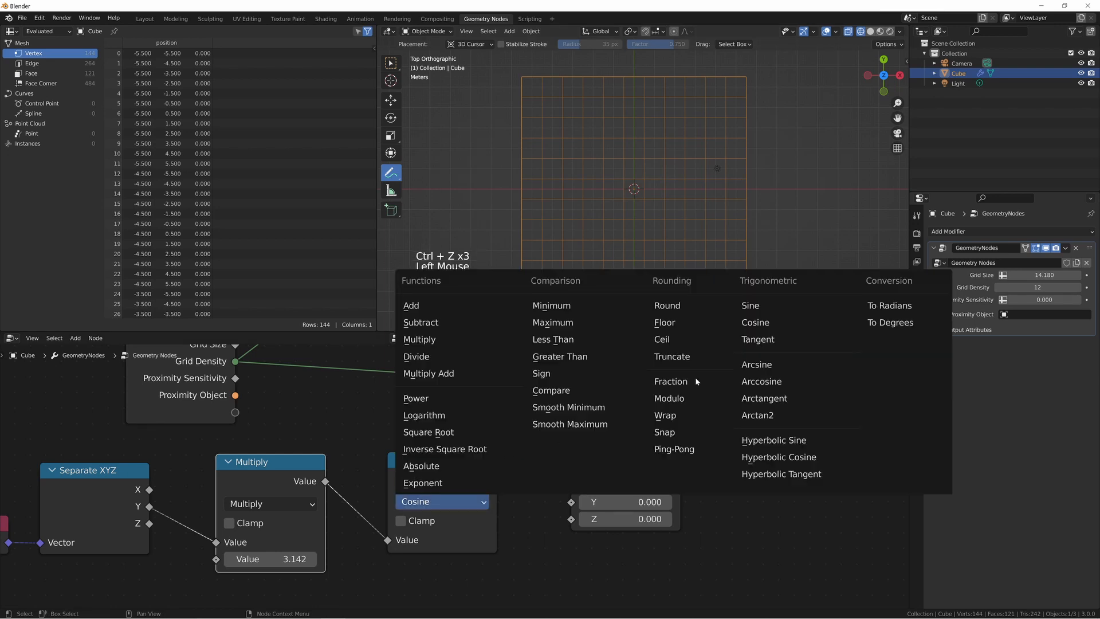
click(765, 313)
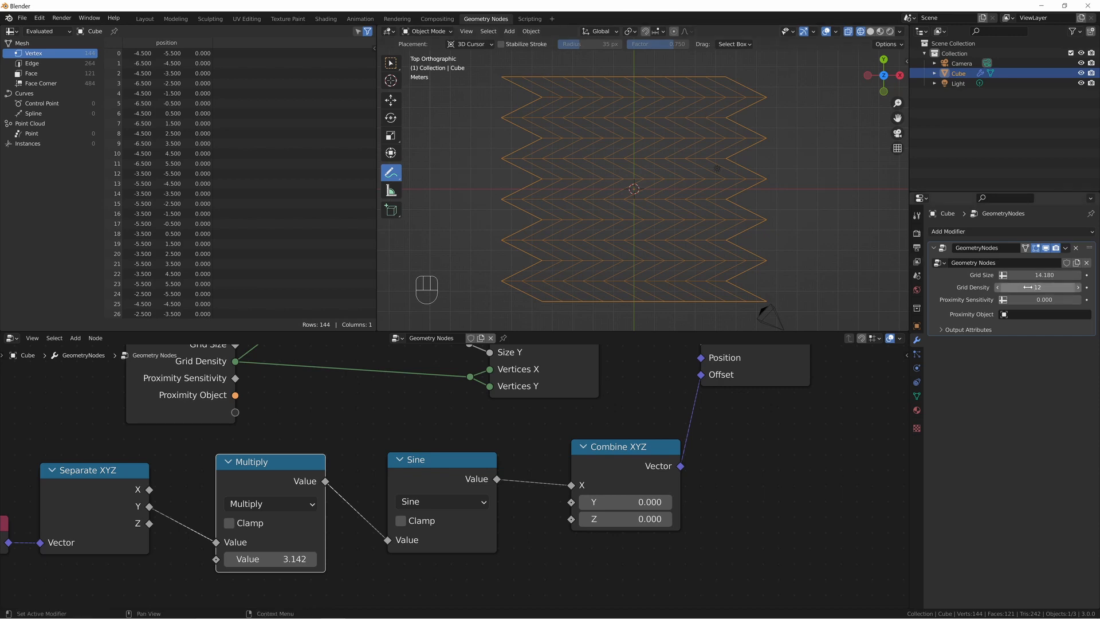
click(998, 287)
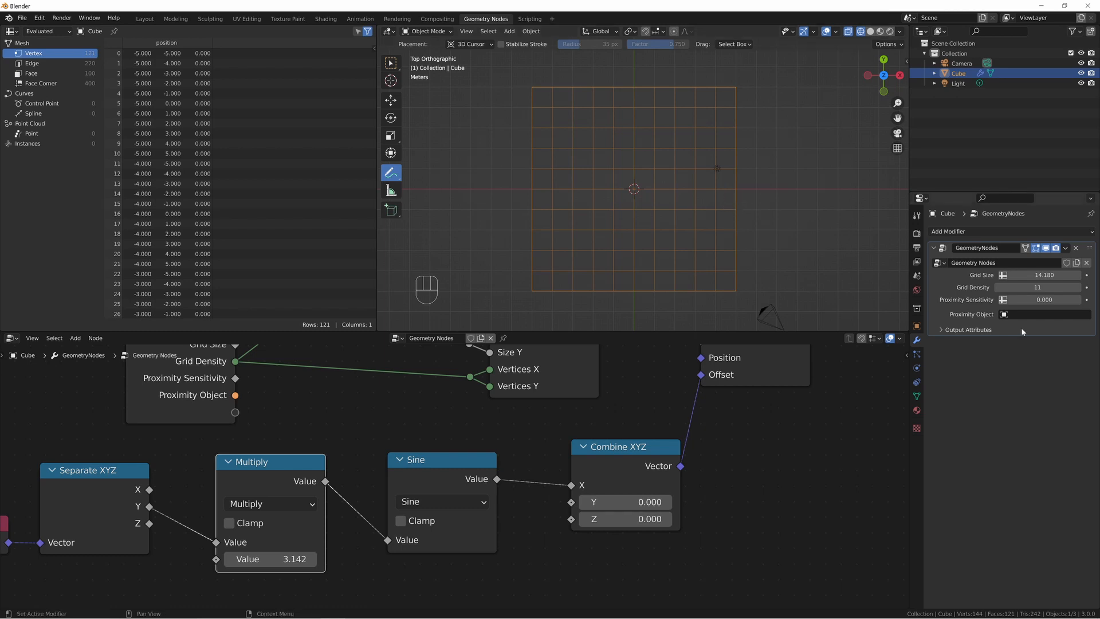
Switch the Sine node's operation back to Cosine.
click(418, 501)
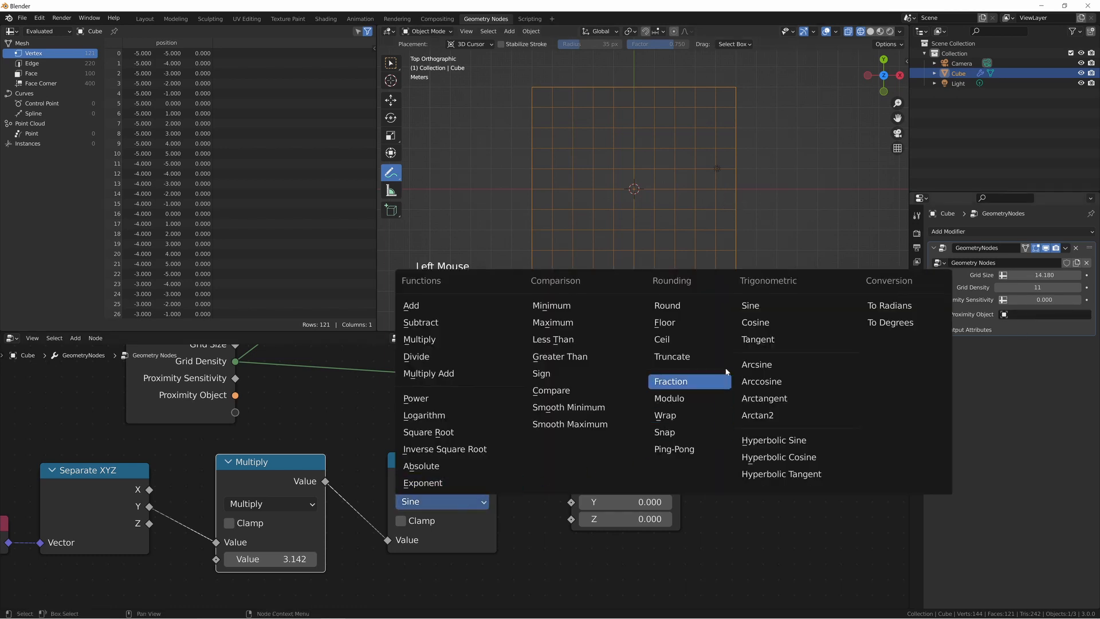
click(750, 323)
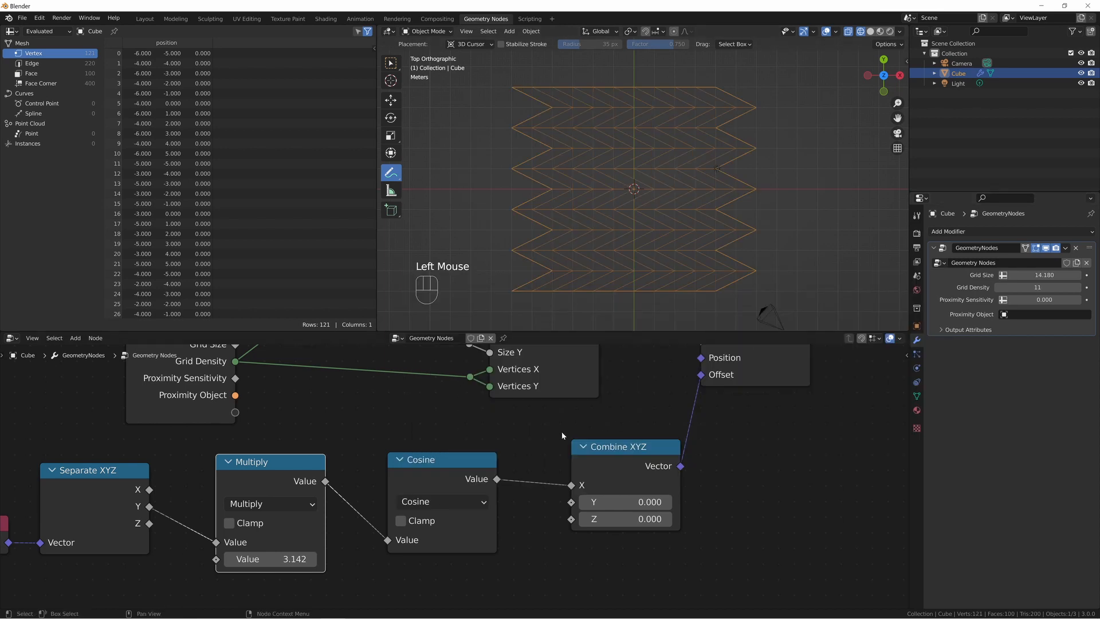
Arrange the Position, Separate XYZ, Multiply, Cosine and Combine XYZ nodes in a compact row below the Grid node.
scroll(562, 431, down, 6)
middle_drag(481, 453, 476, 439)
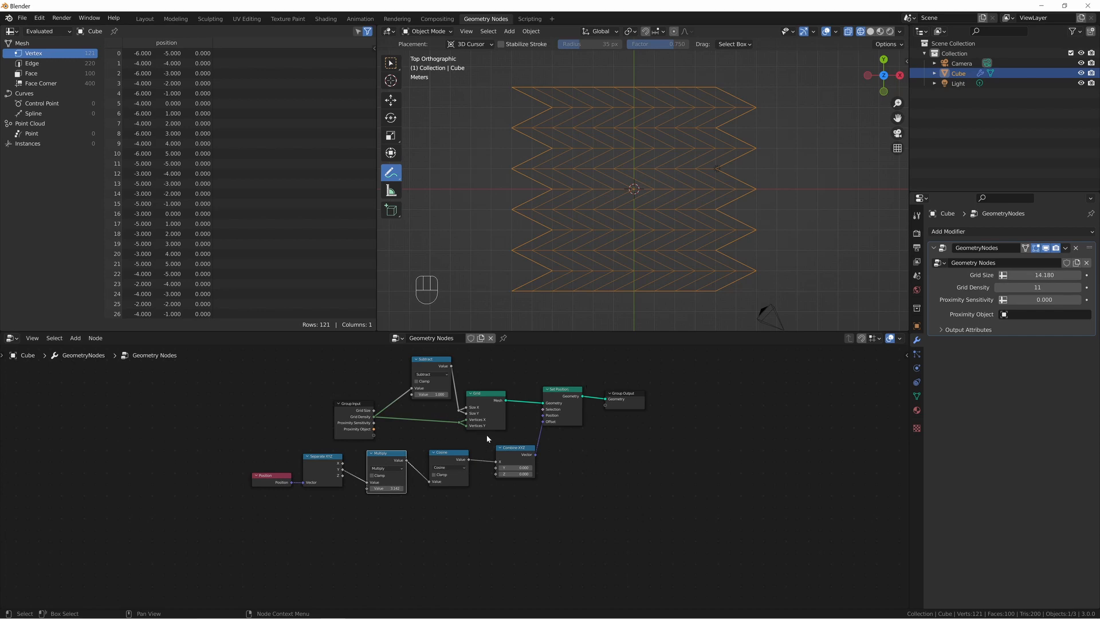
drag(523, 452, 521, 442)
drag(453, 461, 474, 446)
drag(388, 461, 423, 438)
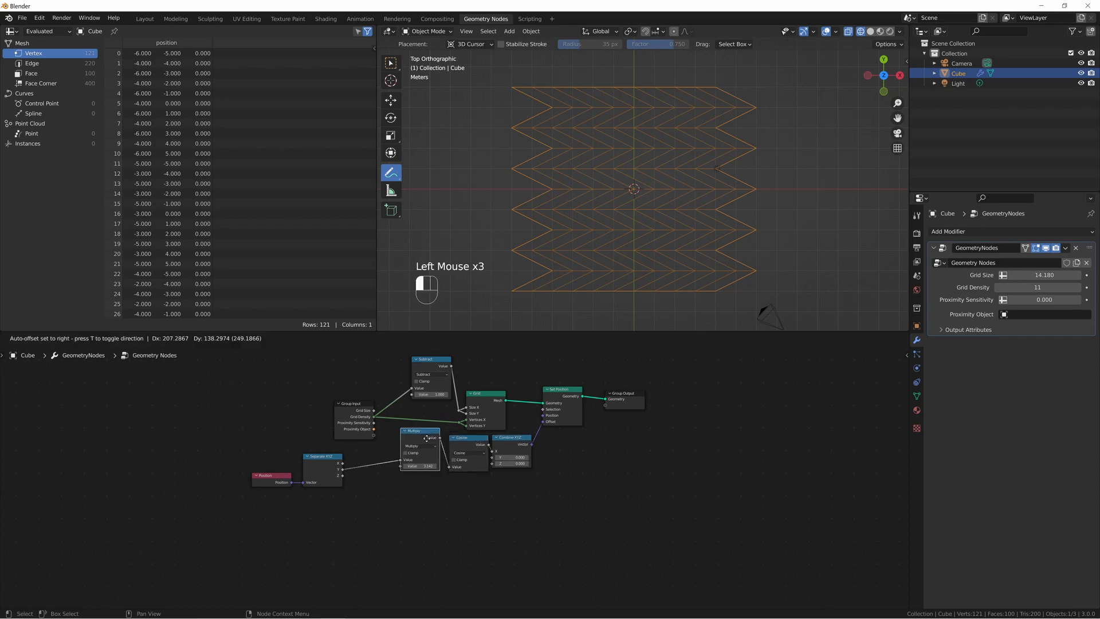
drag(326, 467, 384, 448)
drag(273, 478, 341, 440)
key(g)
click(519, 464)
Move the Set Position, Grid and Subtract nodes close together around the end of the offset node row.
drag(566, 413, 566, 444)
click(487, 408)
key(g)
click(515, 421)
drag(432, 366, 458, 409)
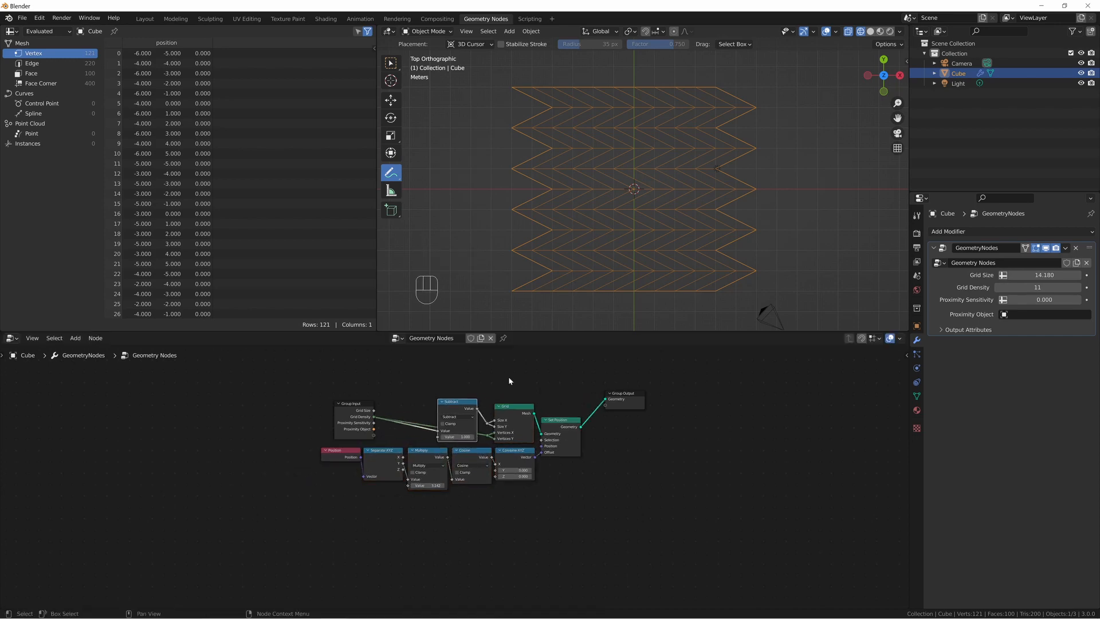
Place Group Output just after Set Position and move Group Input farther away before the other nodes.
drag(626, 400, 612, 429)
drag(694, 394, 321, 504)
drag(354, 418, 264, 436)
scroll(673, 422, up, 2)
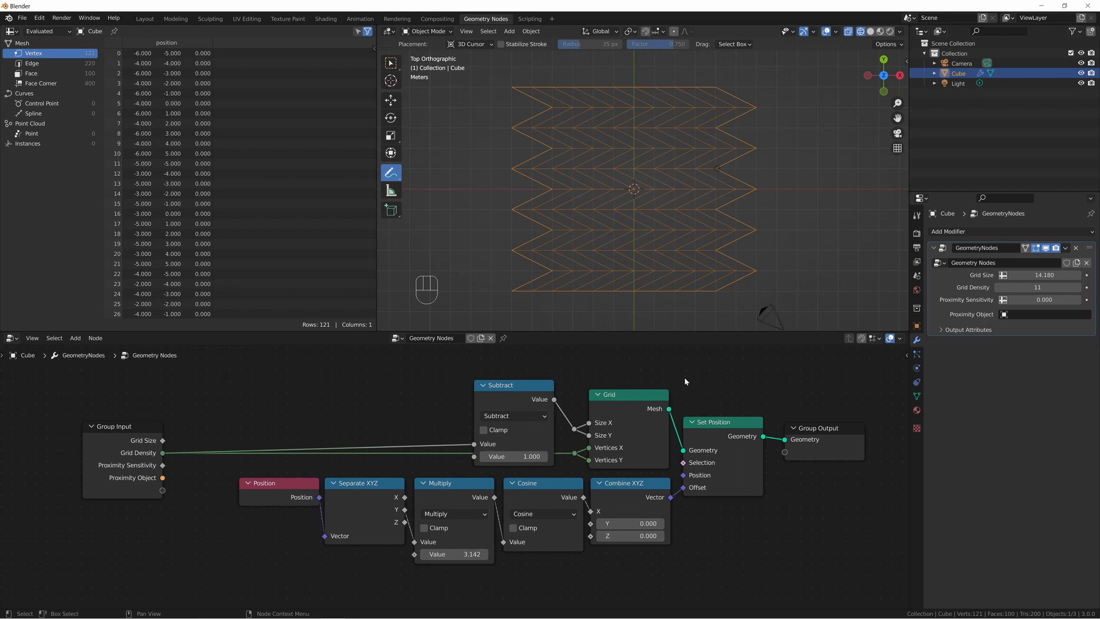
middle_drag(684, 380, 661, 440)
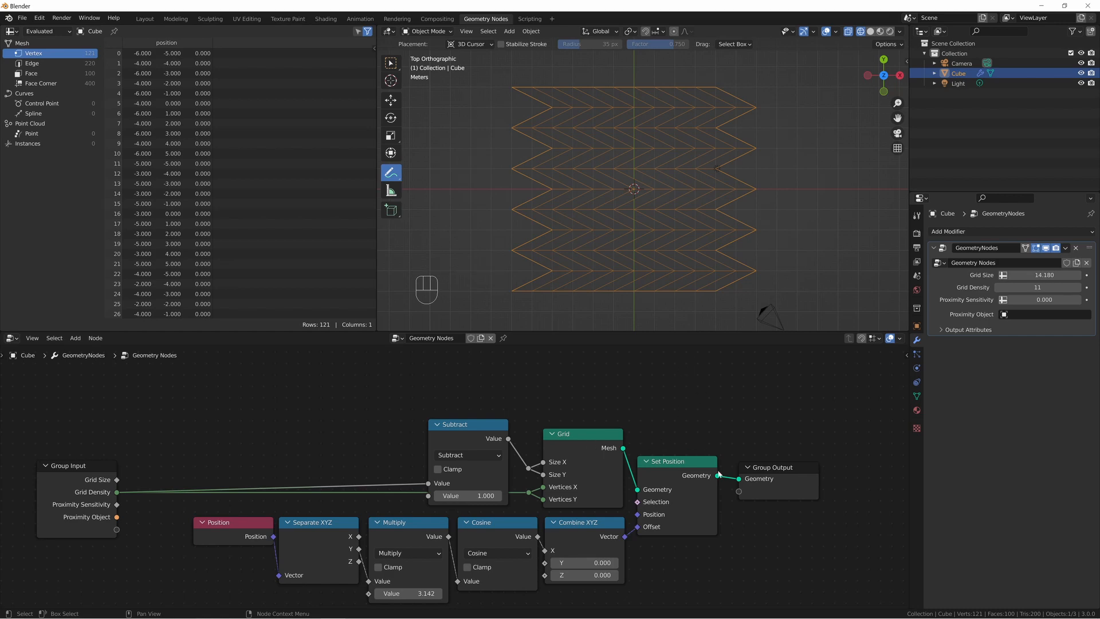
drag(775, 485, 798, 482)
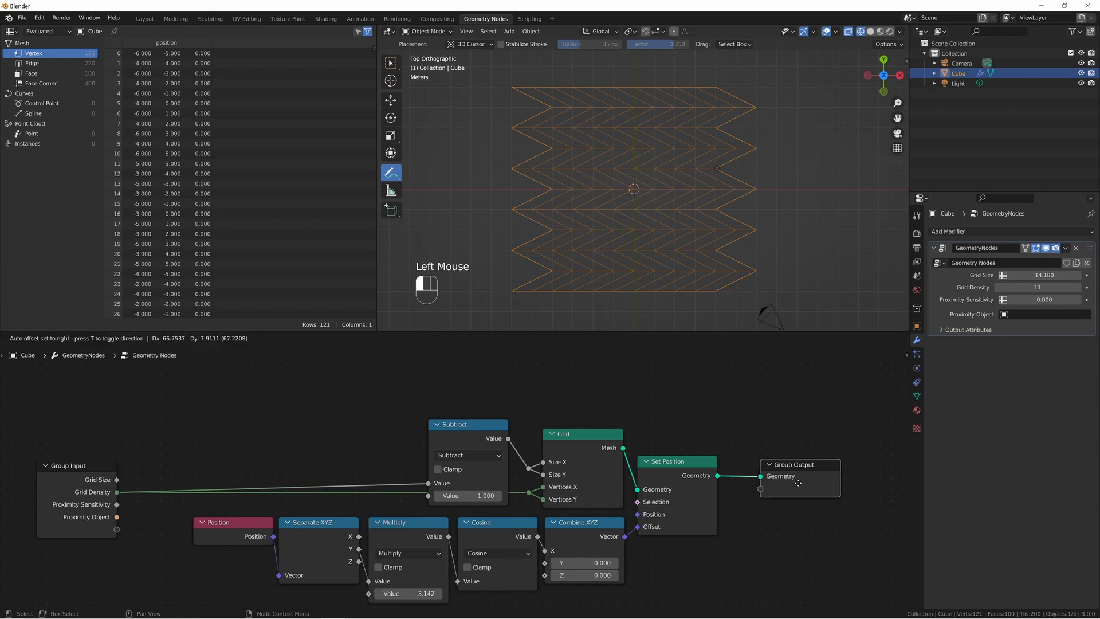
Add a Compare Floats node in the empty space above the Grid node.
middle_drag(604, 414, 631, 492)
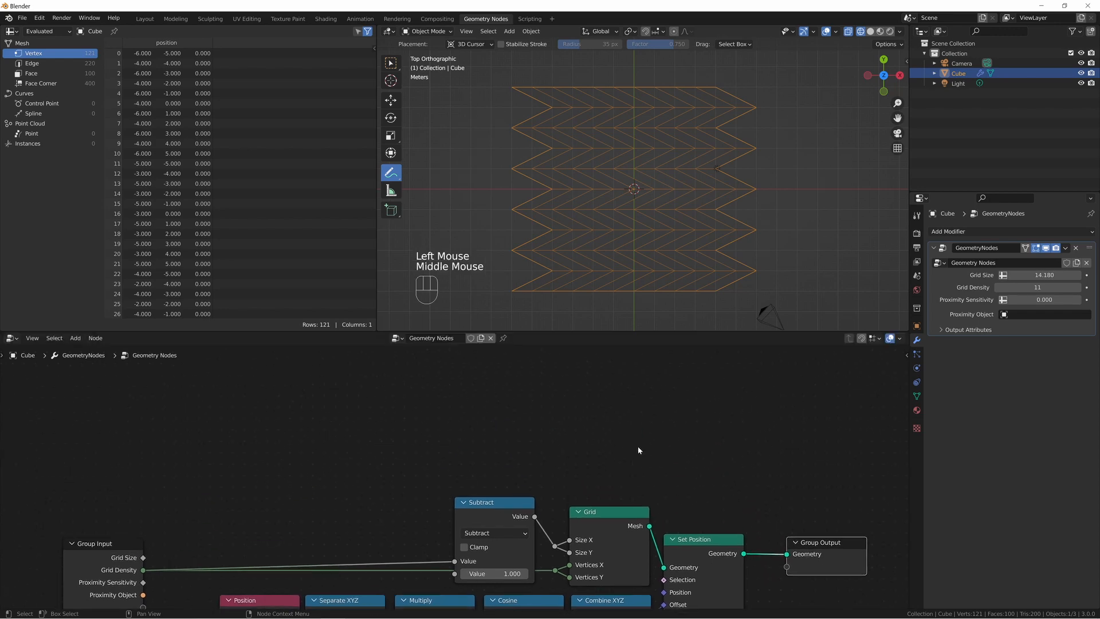
key(shift+a)
text(s)
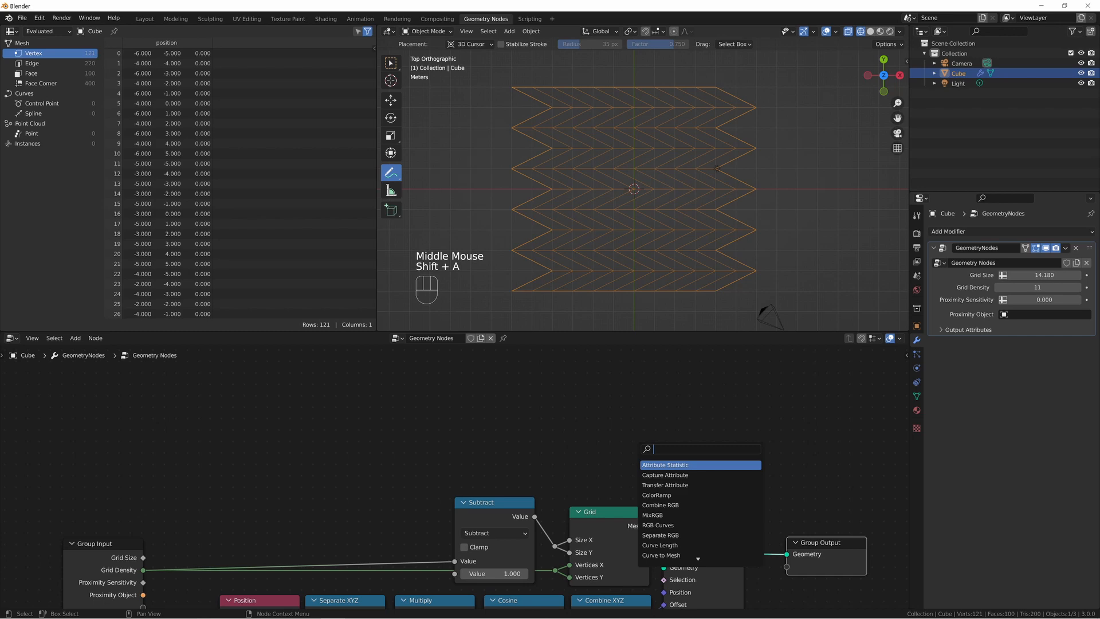
text(comp)
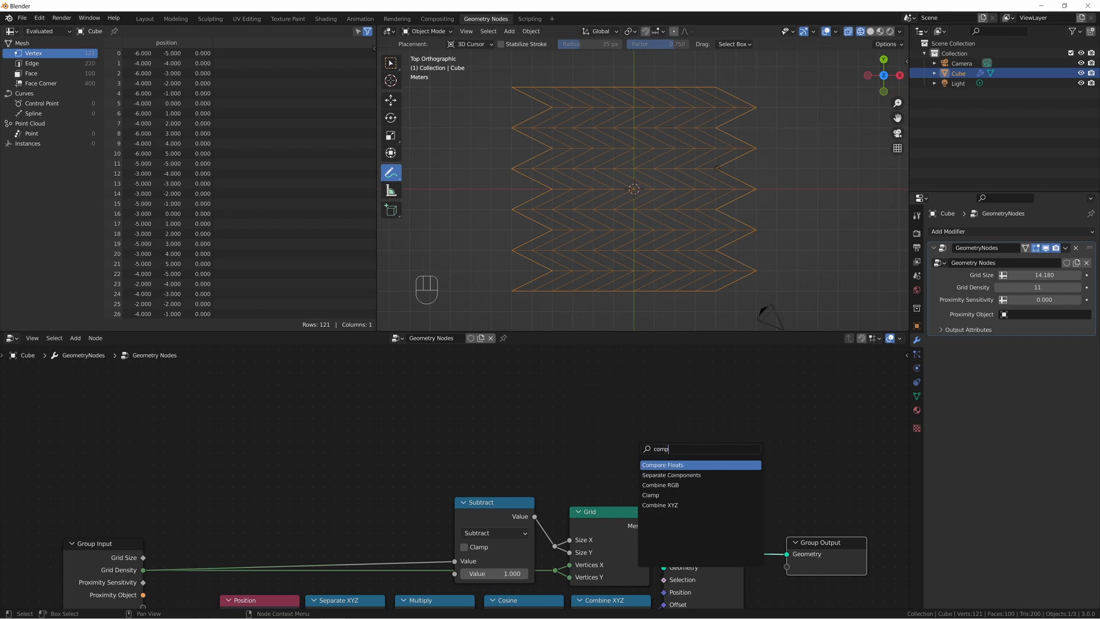
key(Return)
click(583, 371)
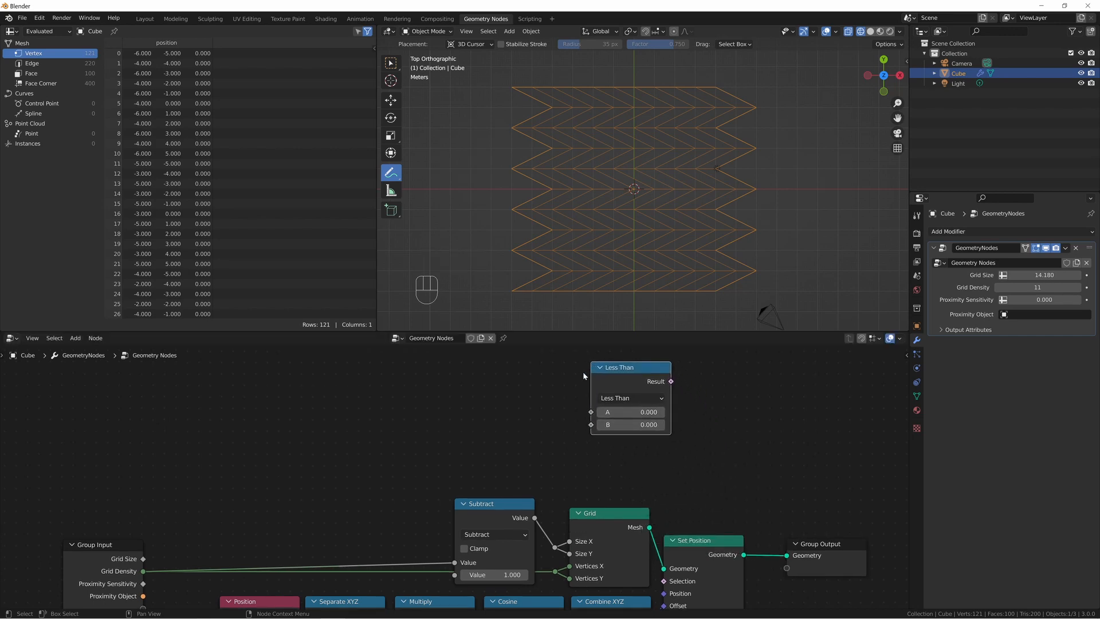
Add a Math node before the compare node and connect Group Input's Grid Density to its first value.
key(shift+a)
text(sadd)
key(Return)
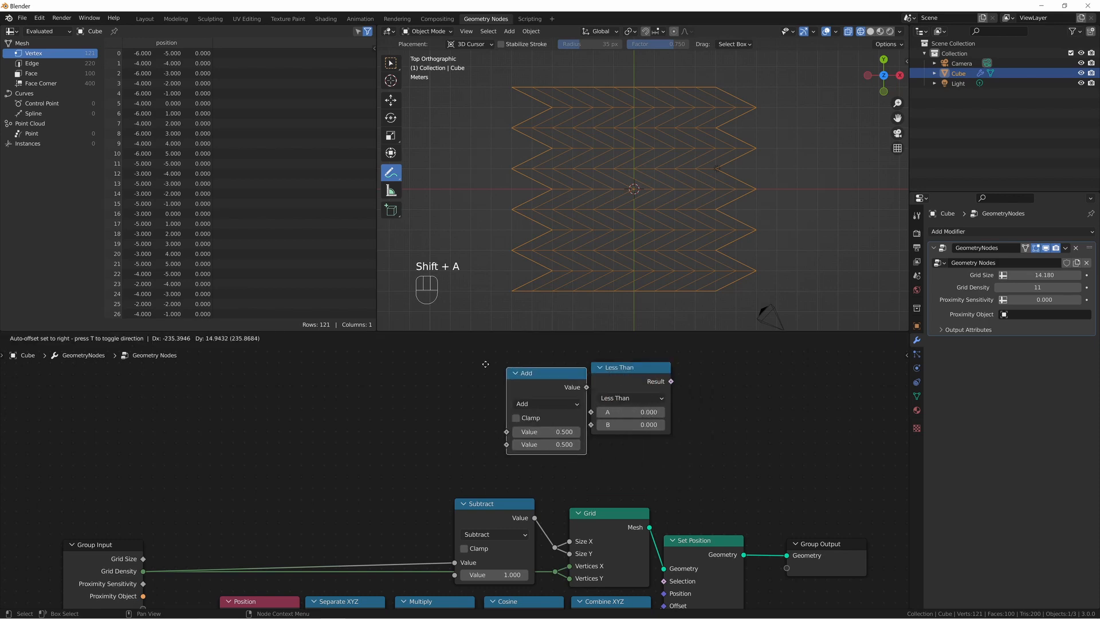
click(443, 354)
drag(143, 576, 464, 425)
Set the new Math node's operation to Modulo with a second value of 2.
click(504, 397)
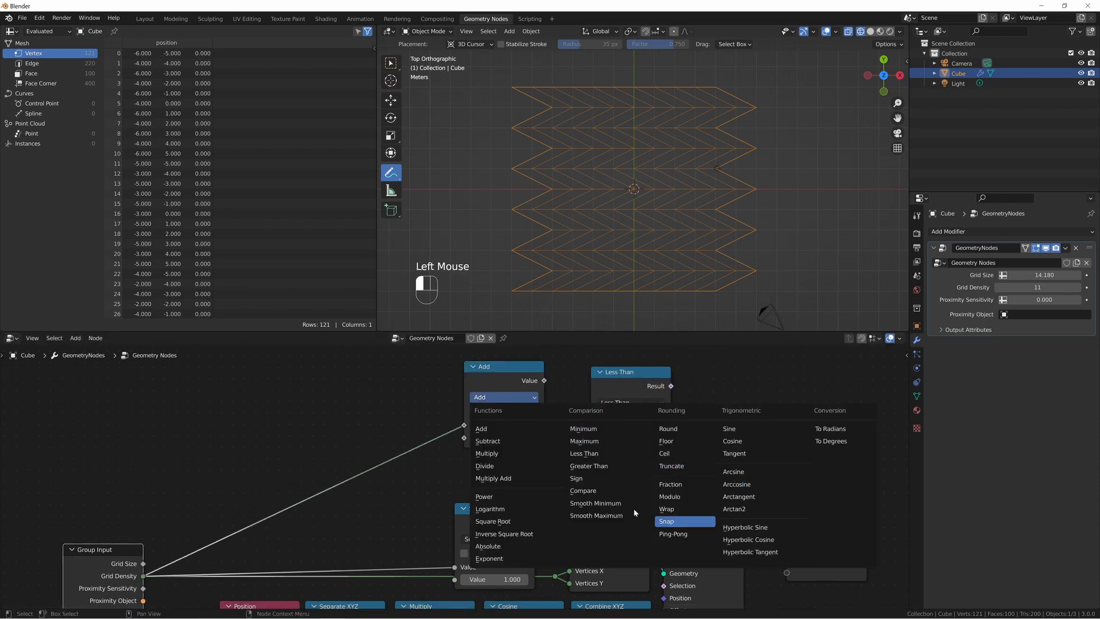
click(670, 497)
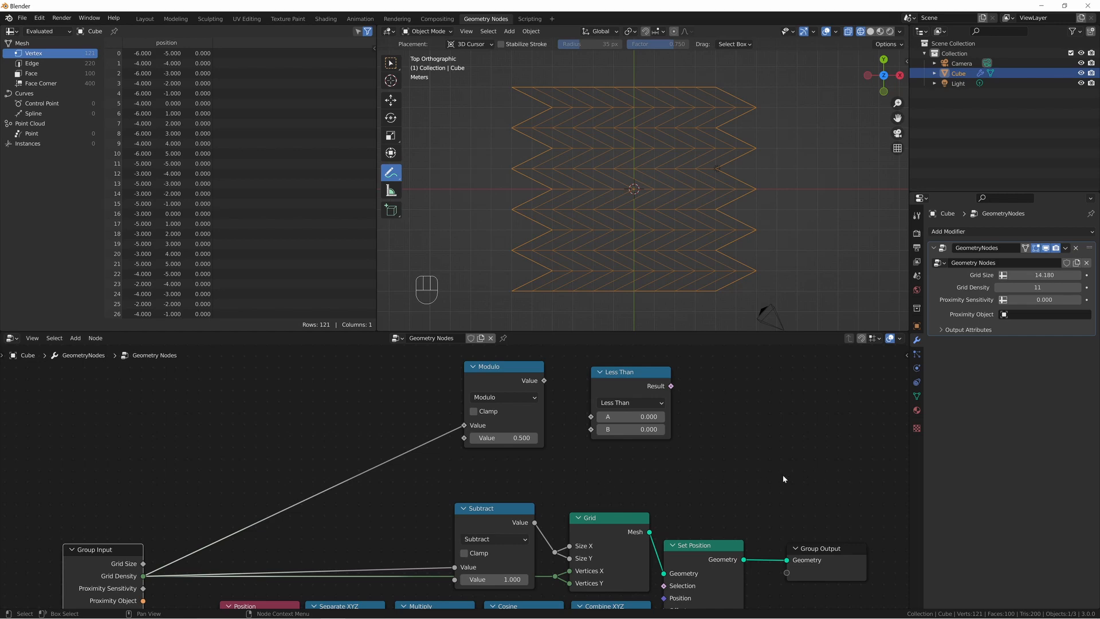
click(516, 438)
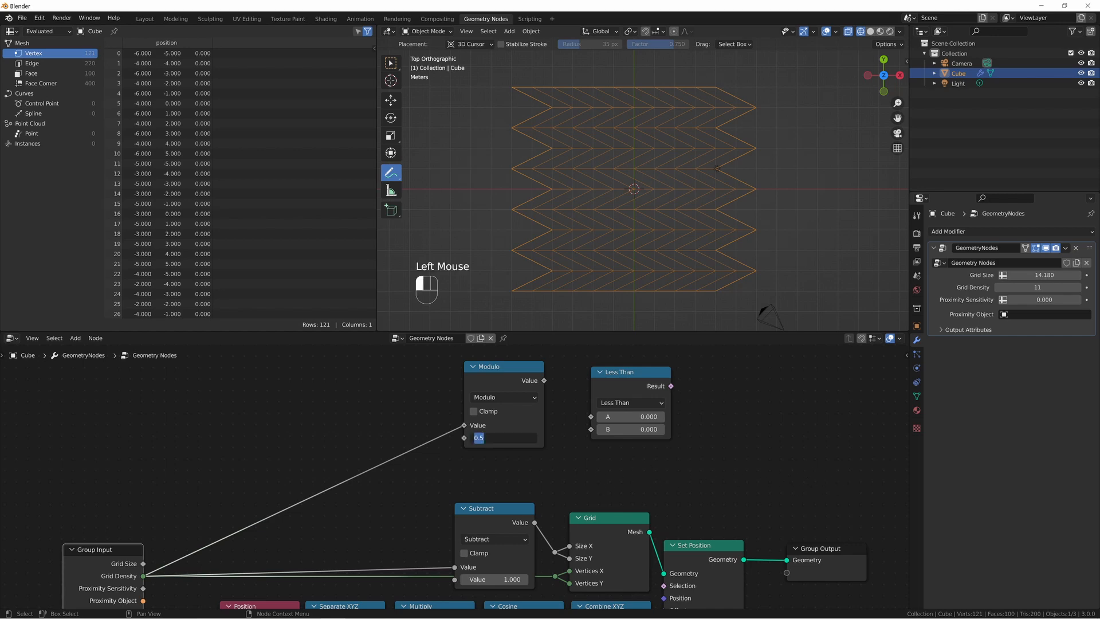
text(2)
key(Return)
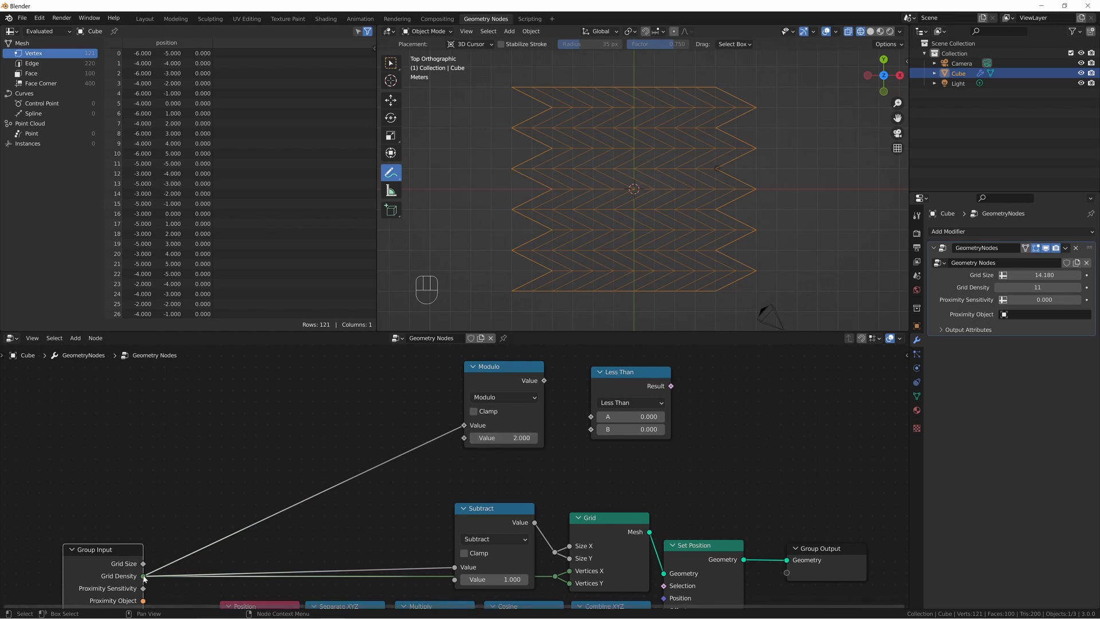
Try a Grid Density of 10 in the modifier and return it to 11.
click(1049, 288)
text(10)
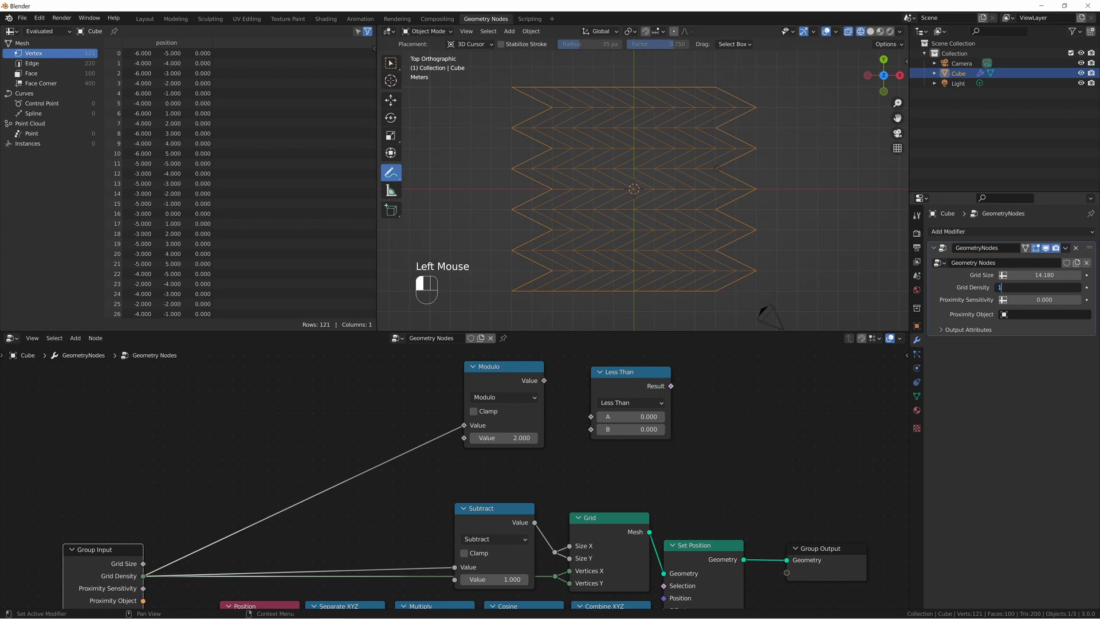
key(Return)
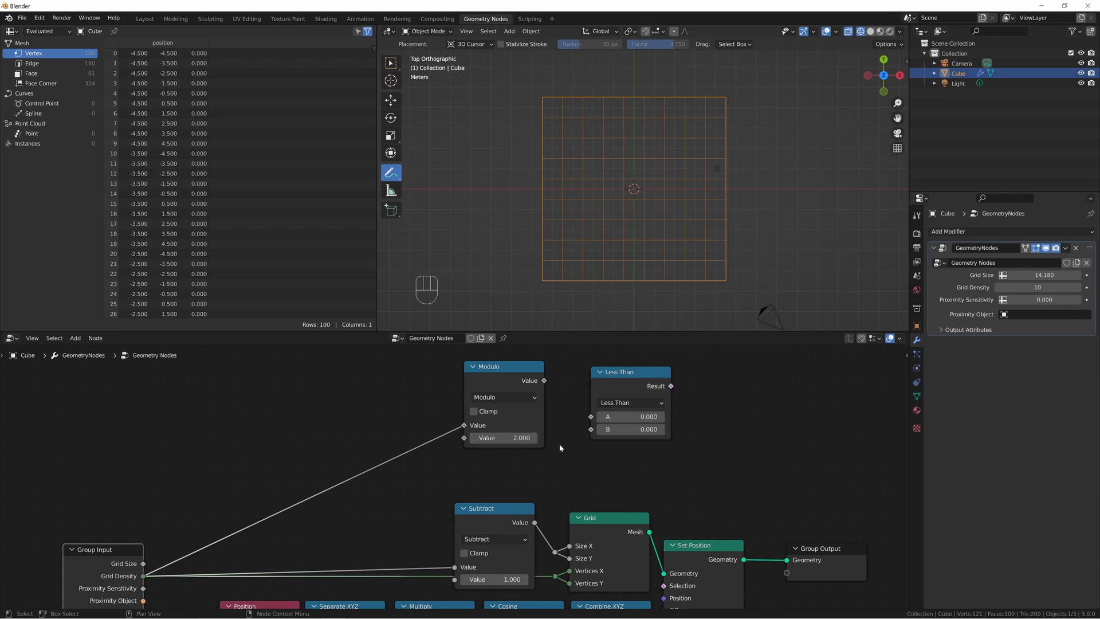
click(1081, 287)
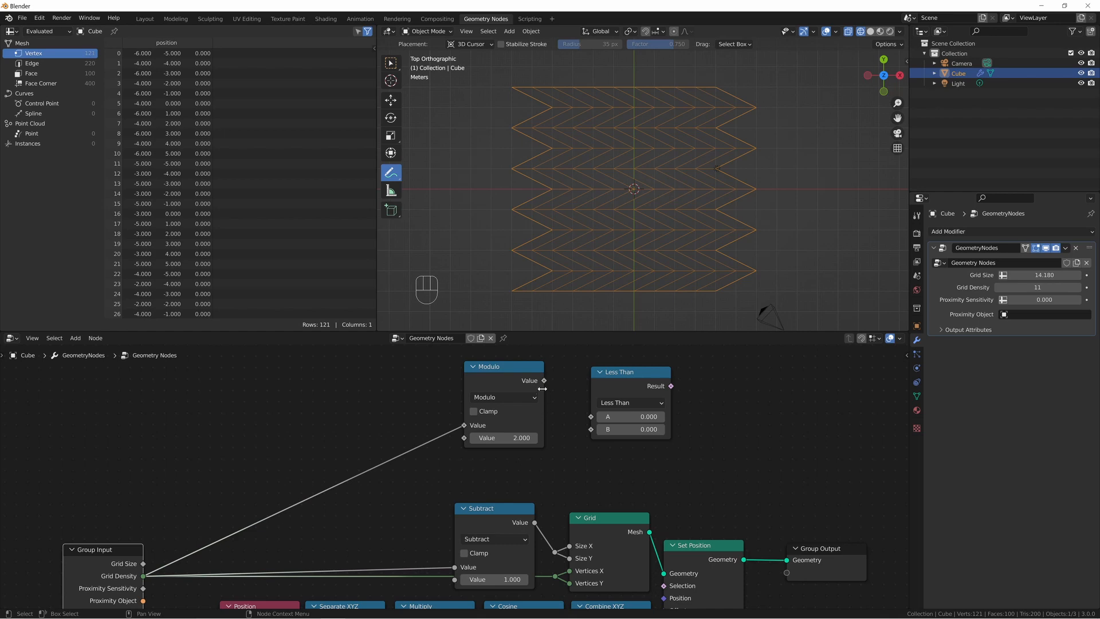
Connect the Modulo value to input A of the compare node and set its operation to Greater Than.
drag(544, 381, 590, 419)
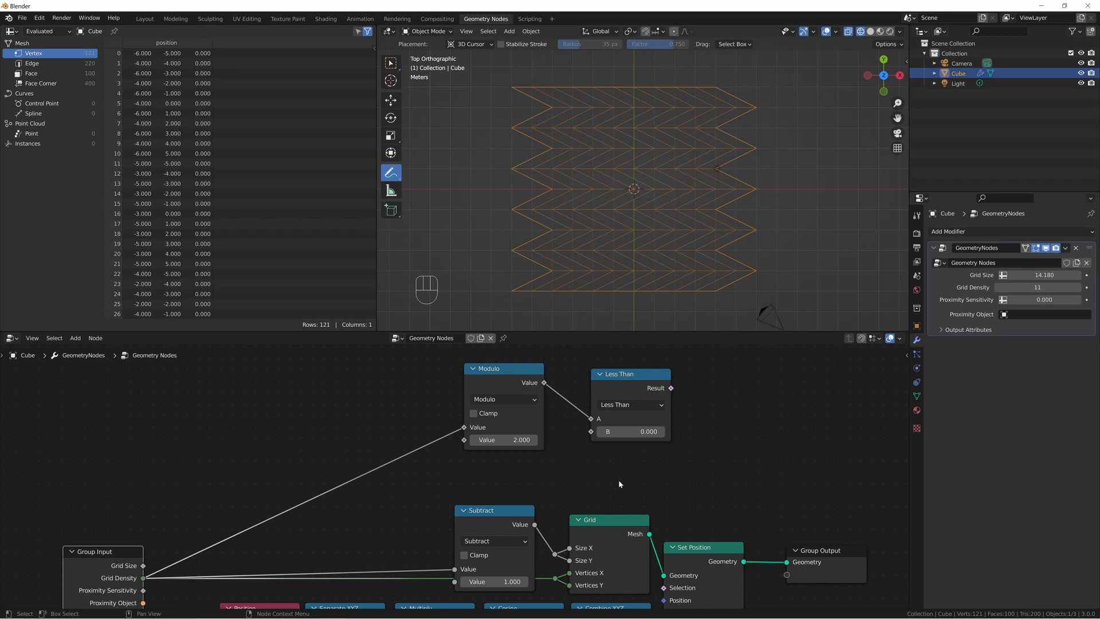
click(619, 405)
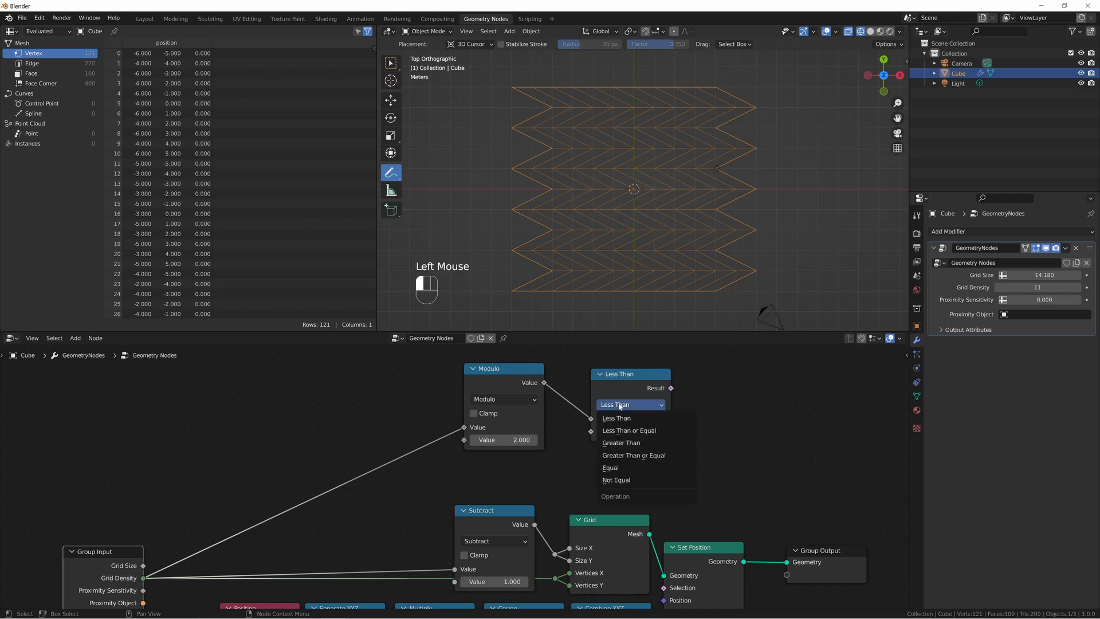
click(621, 442)
middle_drag(687, 389, 589, 390)
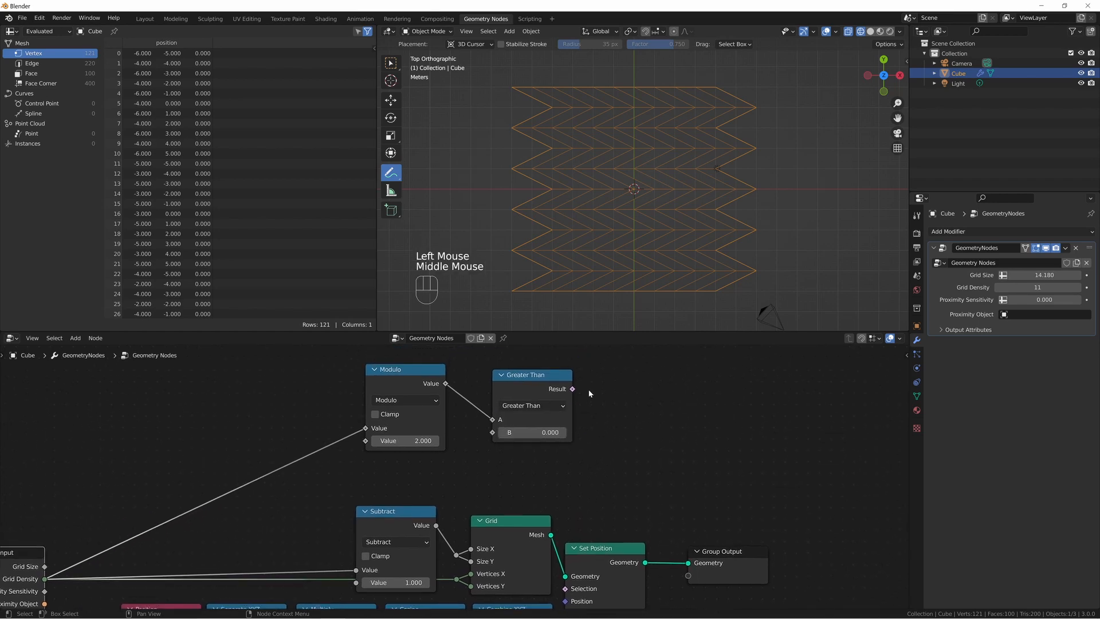
drag(572, 389, 676, 424)
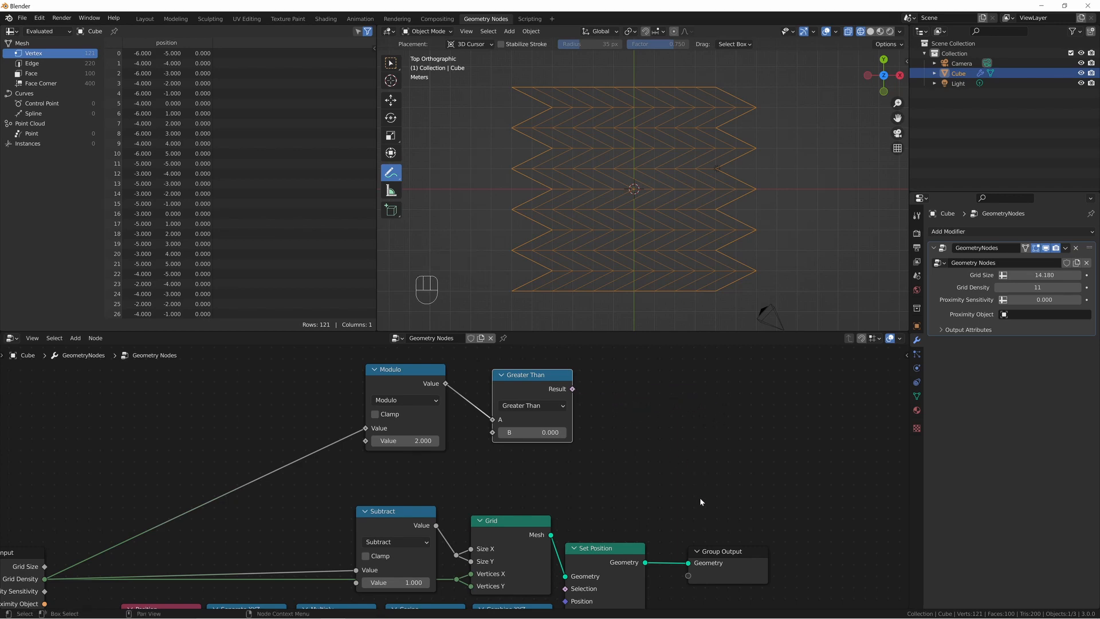
Add a Switch node above Group Output and connect the Greater Than result to its Switch input.
middle_drag(700, 498, 716, 357)
scroll(327, 412, down, 4)
drag(288, 429, 588, 510)
key(shift+a)
text(s)
text(sw)
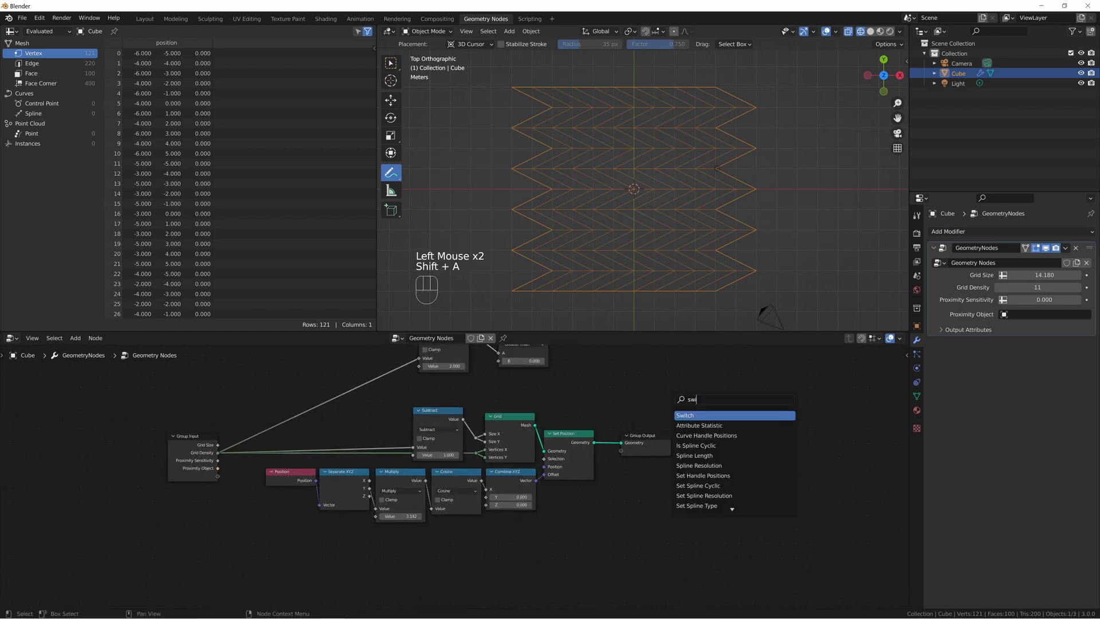
key(Return)
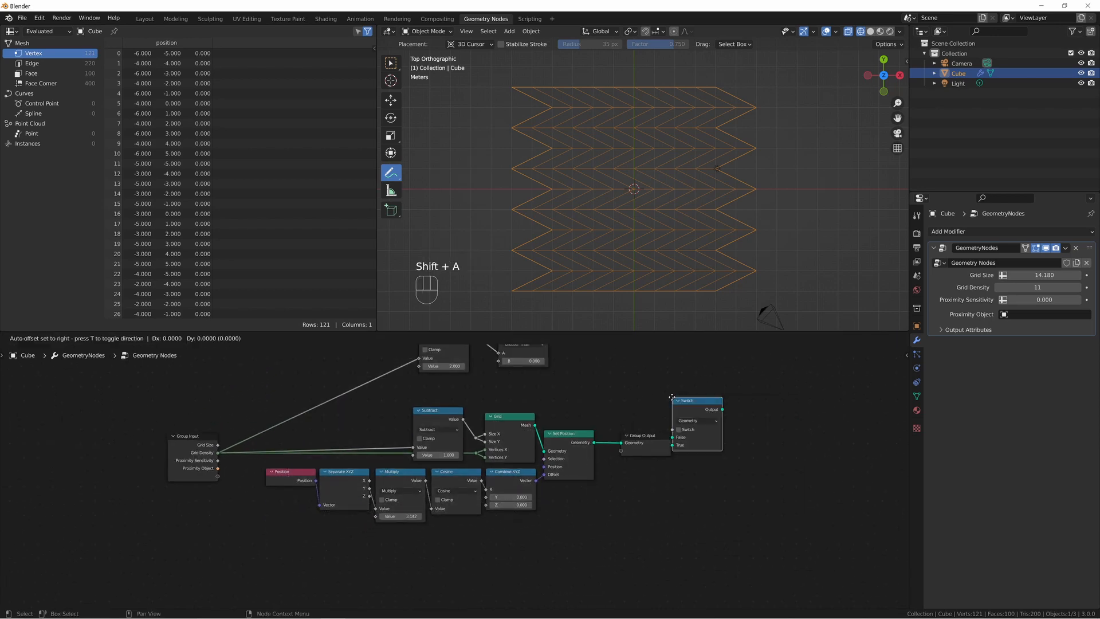
click(642, 370)
middle_drag(710, 495, 684, 496)
scroll(713, 476, up, 2)
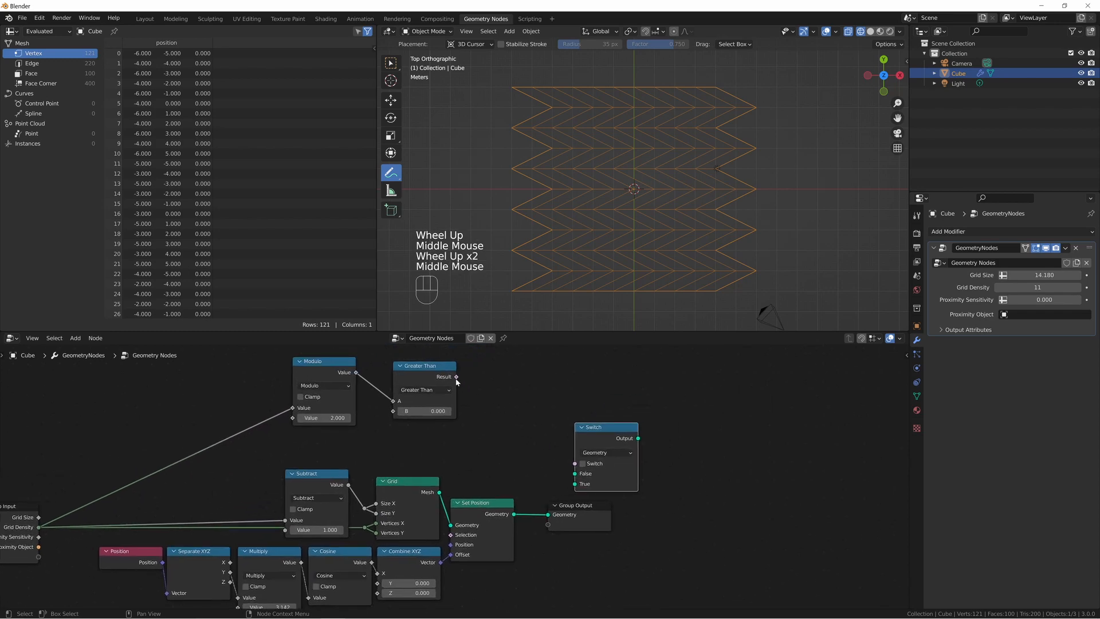
drag(457, 377, 575, 464)
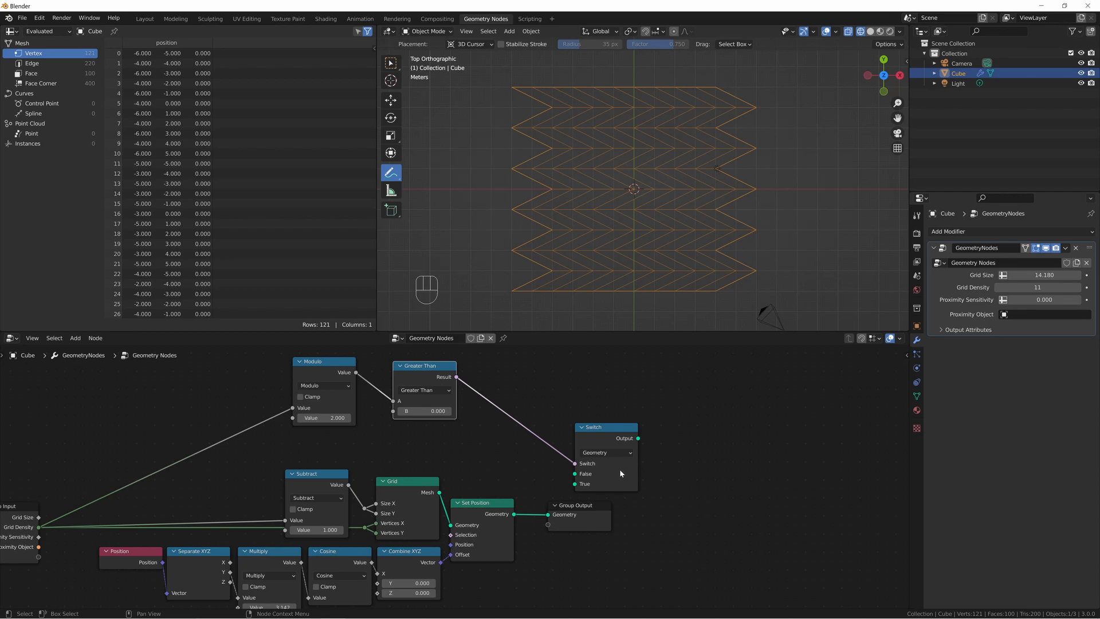
Move Group Output farther from Set Position and connect Set Position's geometry to the Switch node's False input.
drag(589, 525, 794, 523)
drag(575, 475, 543, 470)
drag(515, 514, 575, 474)
Duplicate the Subtract, Grid, Set Position and Position-to-Combine XYZ offset nodes and place the copy below the originals.
middle_drag(102, 517, 150, 422)
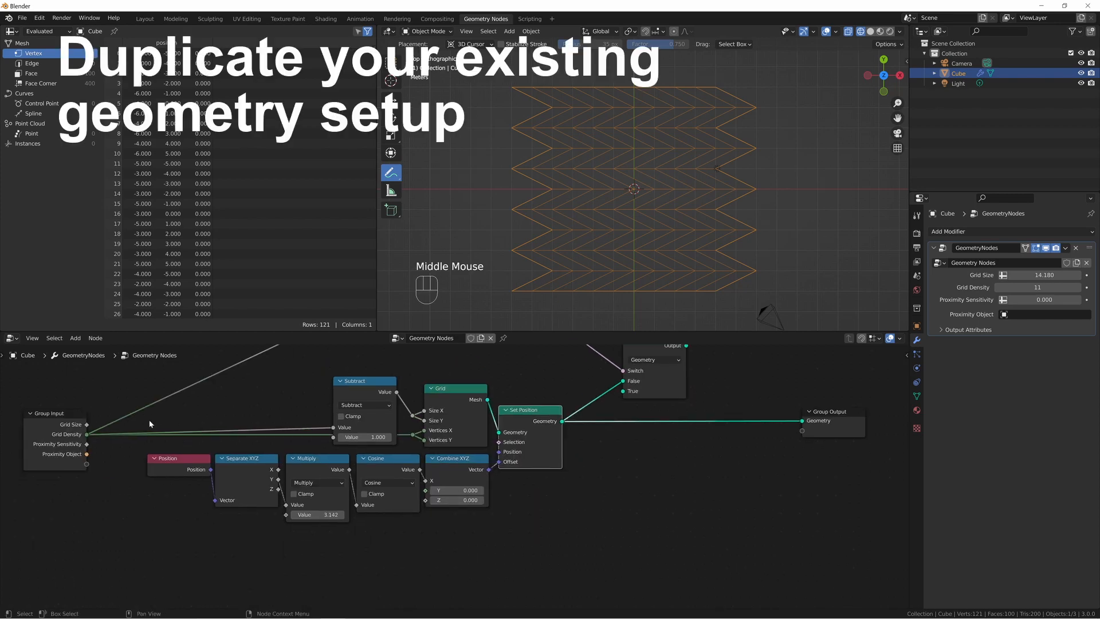
drag(149, 422, 520, 499)
key(shift+d)
click(518, 386)
middle_drag(607, 490, 585, 530)
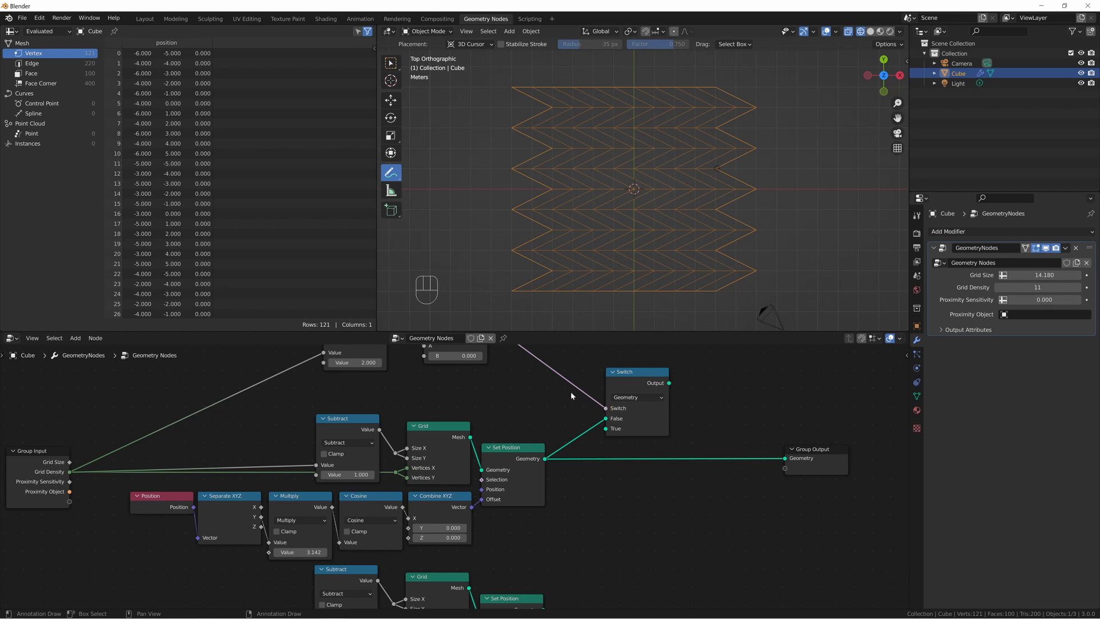
Move the Modulo and Greater Than nodes close together above the Subtract and Grid nodes.
middle_drag(571, 393, 582, 427)
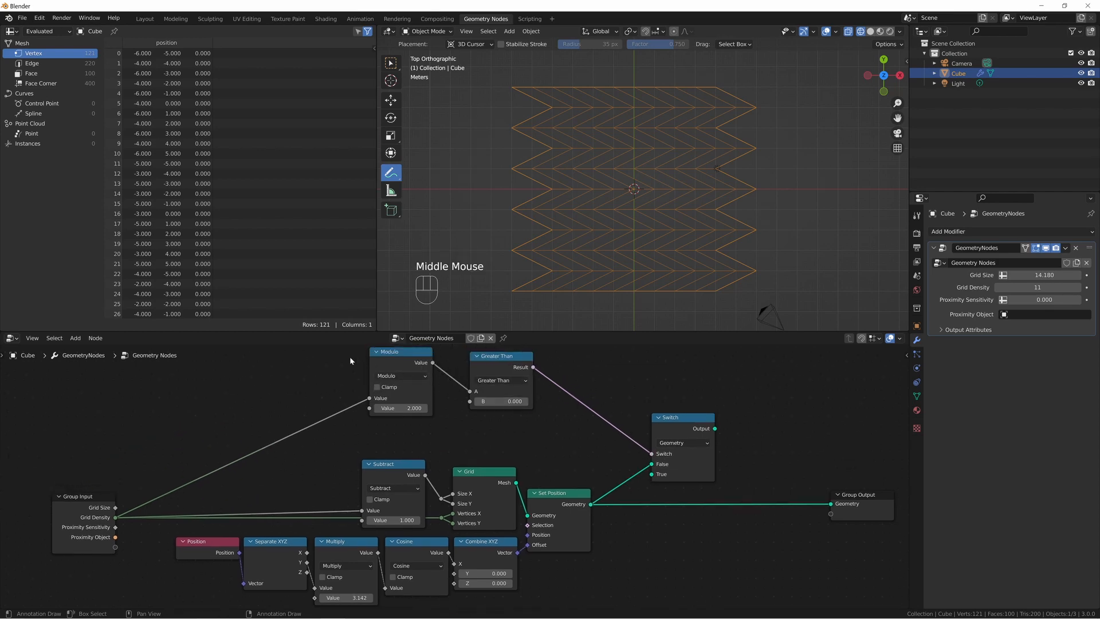
drag(389, 351, 502, 401)
drag(503, 358, 480, 362)
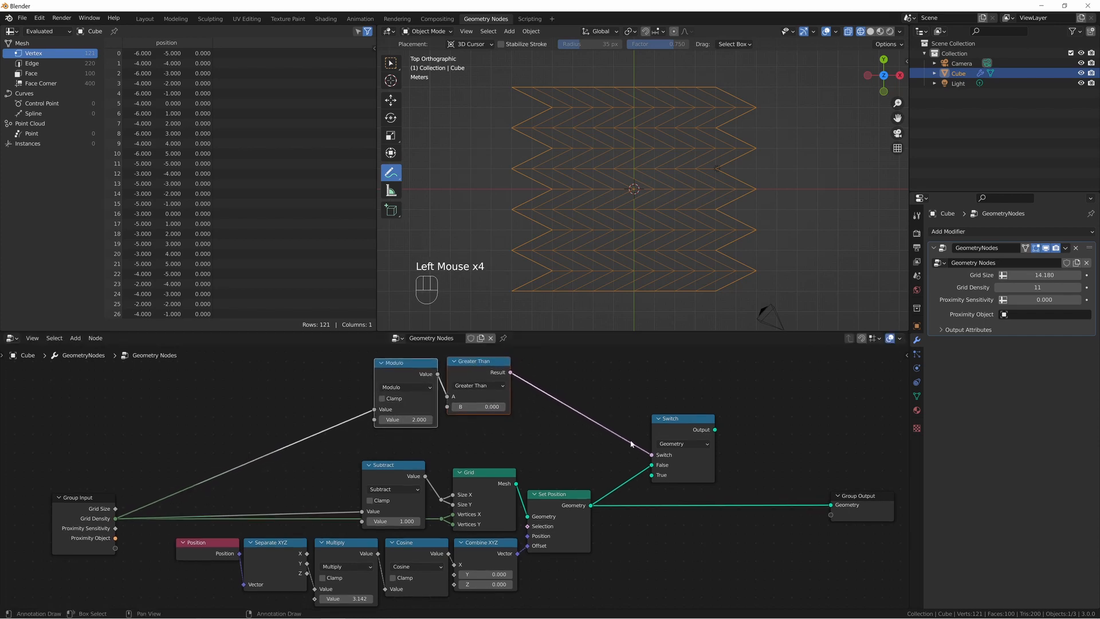
Connect the duplicated Set Position to the Switch's True input and Grid Density to the duplicated Subtract and Grid nodes.
middle_drag(631, 443, 624, 327)
drag(583, 540, 645, 413)
middle_drag(527, 543, 634, 474)
drag(216, 383, 542, 534)
middle_drag(659, 436, 623, 521)
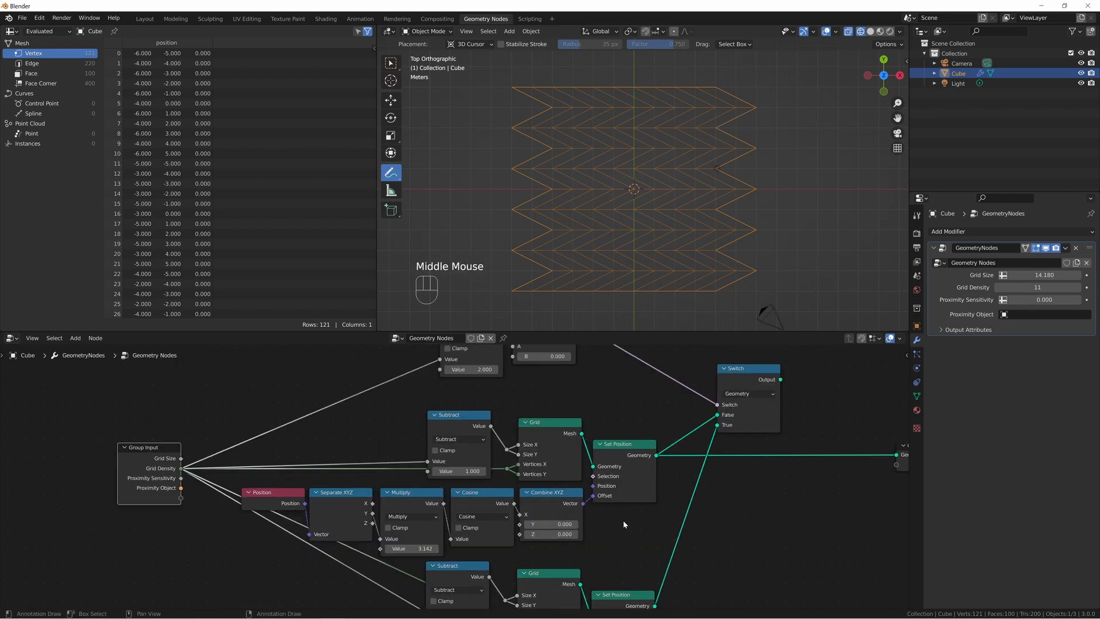
Connect the Switch output to Group Output's geometry and set Grid Density to 10.
drag(658, 401, 809, 500)
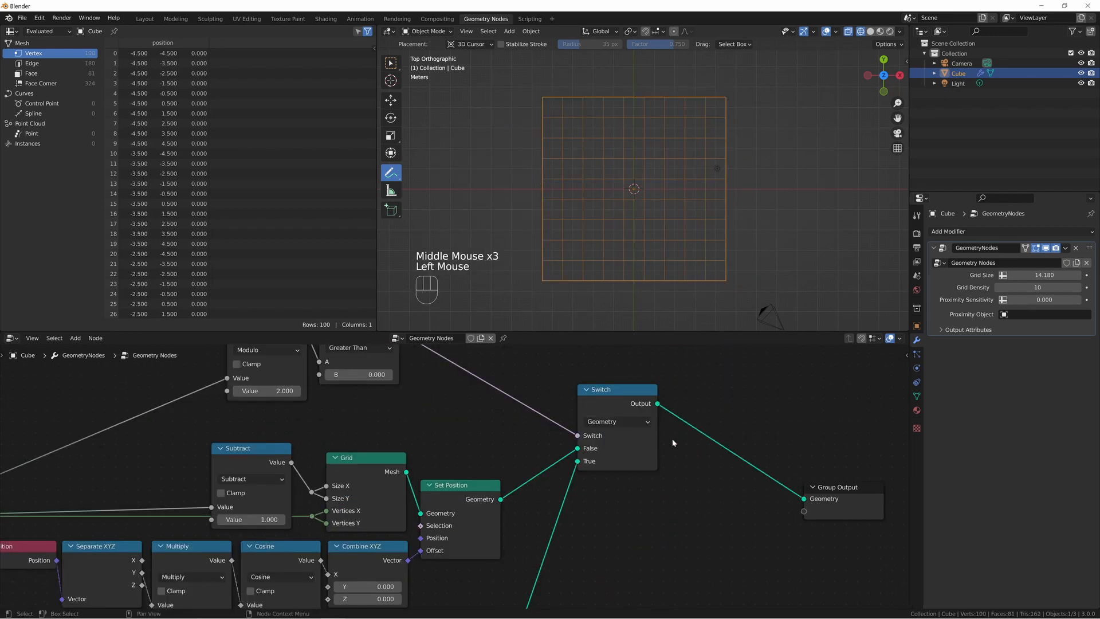
drag(622, 413, 622, 462)
middle_drag(264, 583, 418, 483)
Set the original chain's trigonometric node to Sine and the duplicated chain's to Cosine.
click(444, 474)
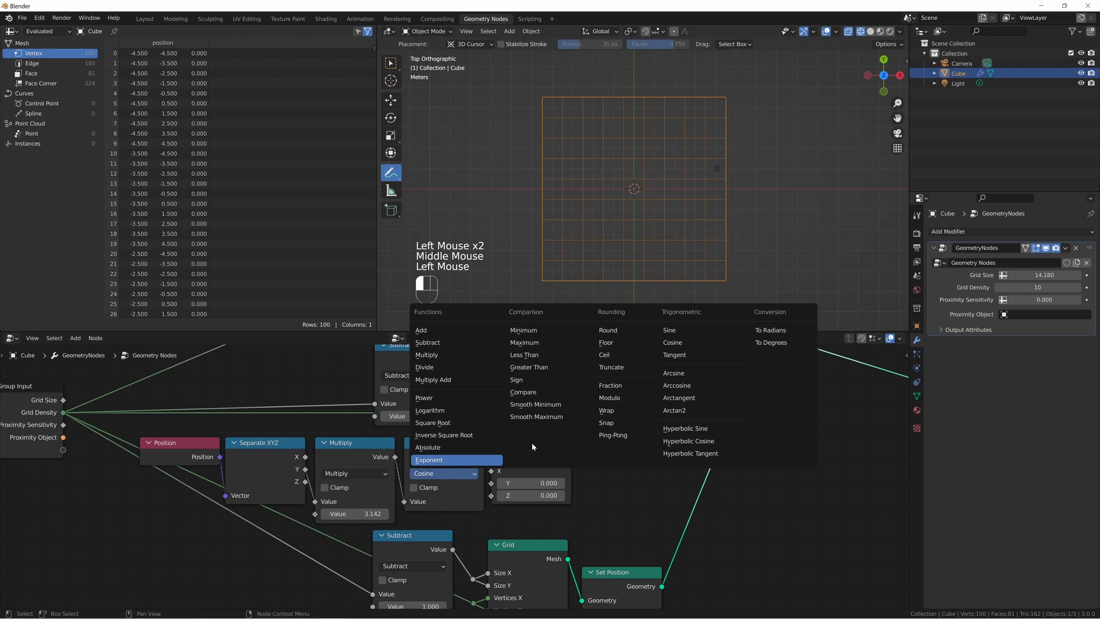
click(664, 330)
middle_drag(447, 414, 498, 504)
click(493, 555)
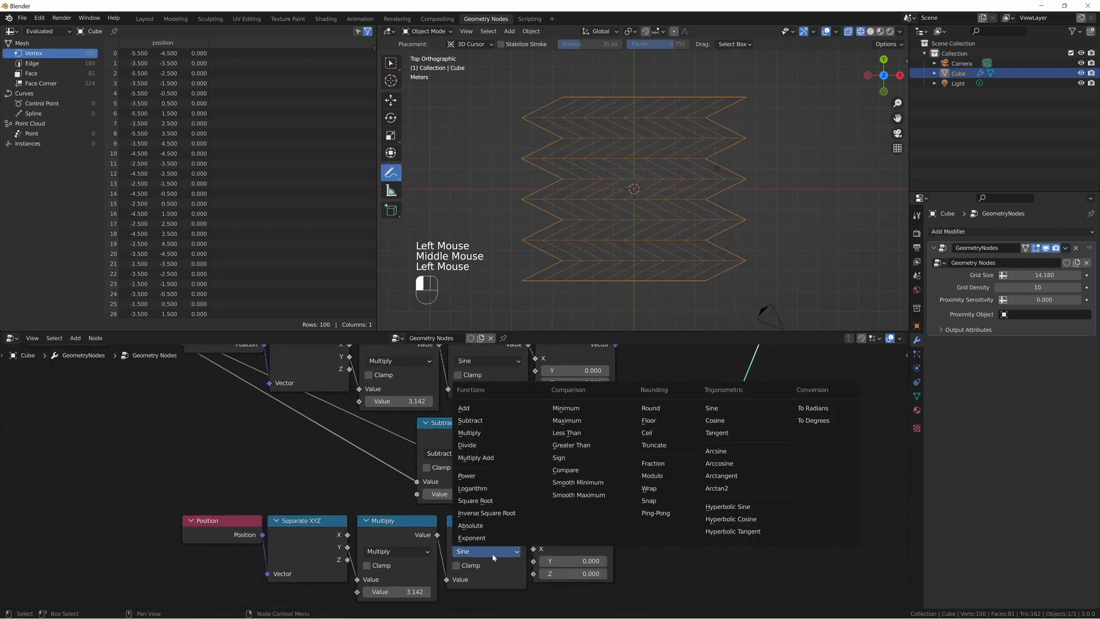
click(715, 420)
Review the path from Modulo and Greater Than through the Switch inputs to Group Output.
middle_drag(679, 382, 668, 554)
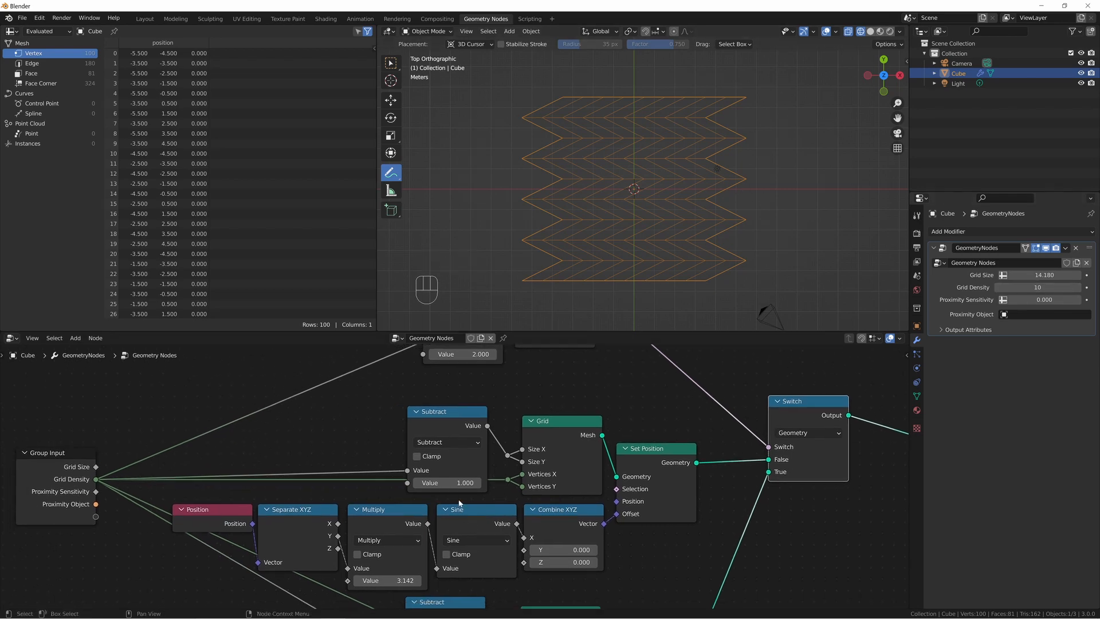
middle_drag(459, 504, 413, 535)
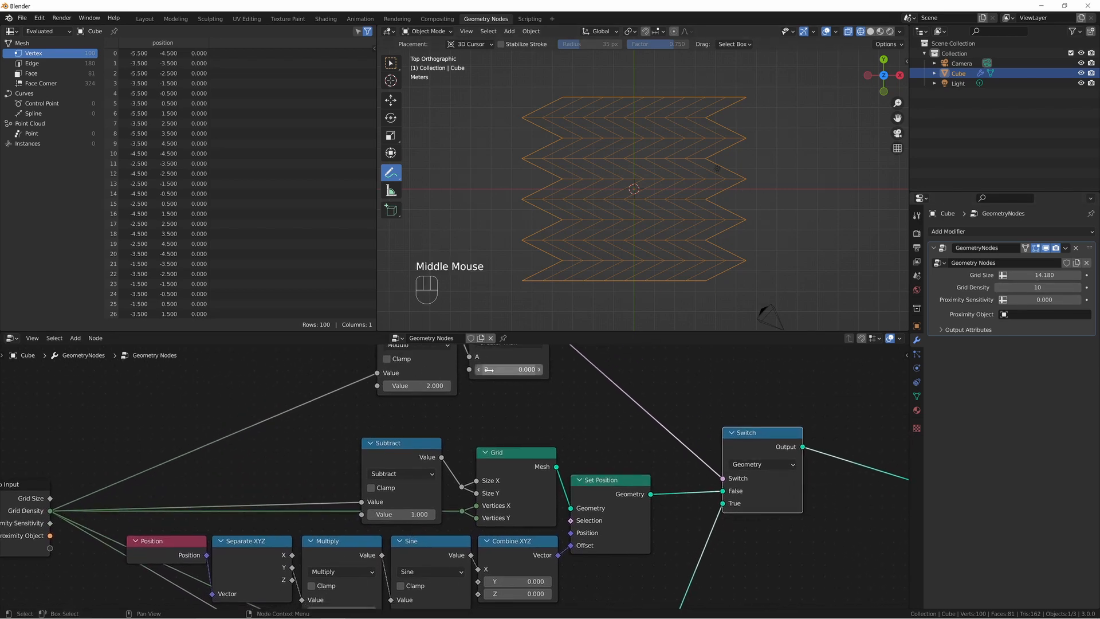
middle_drag(458, 355, 468, 388)
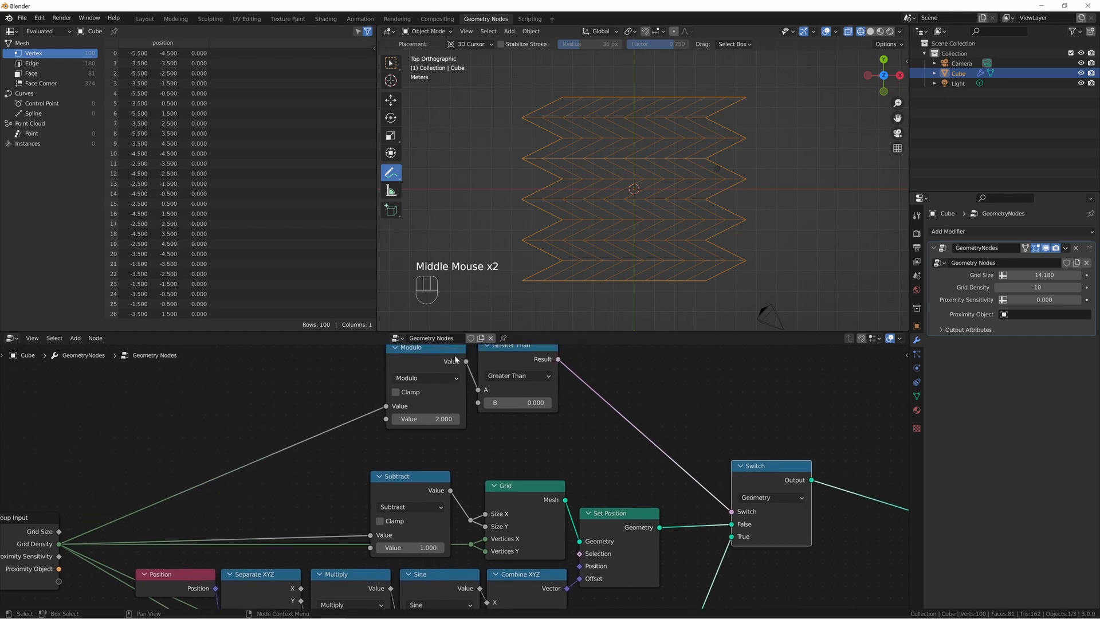
click(422, 358)
click(521, 353)
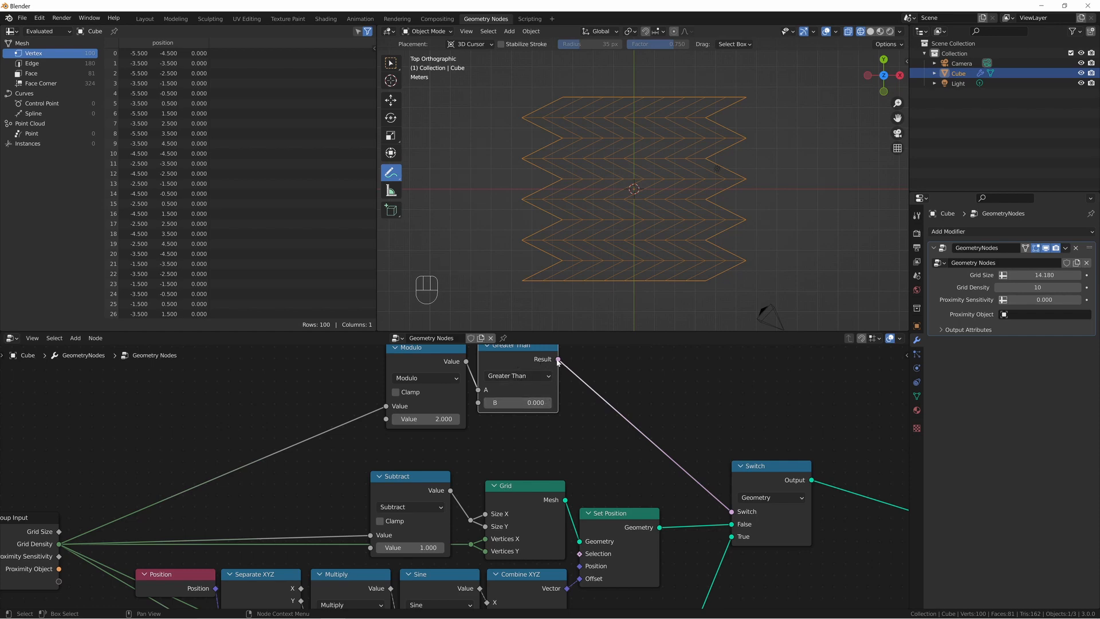
middle_drag(718, 442, 691, 360)
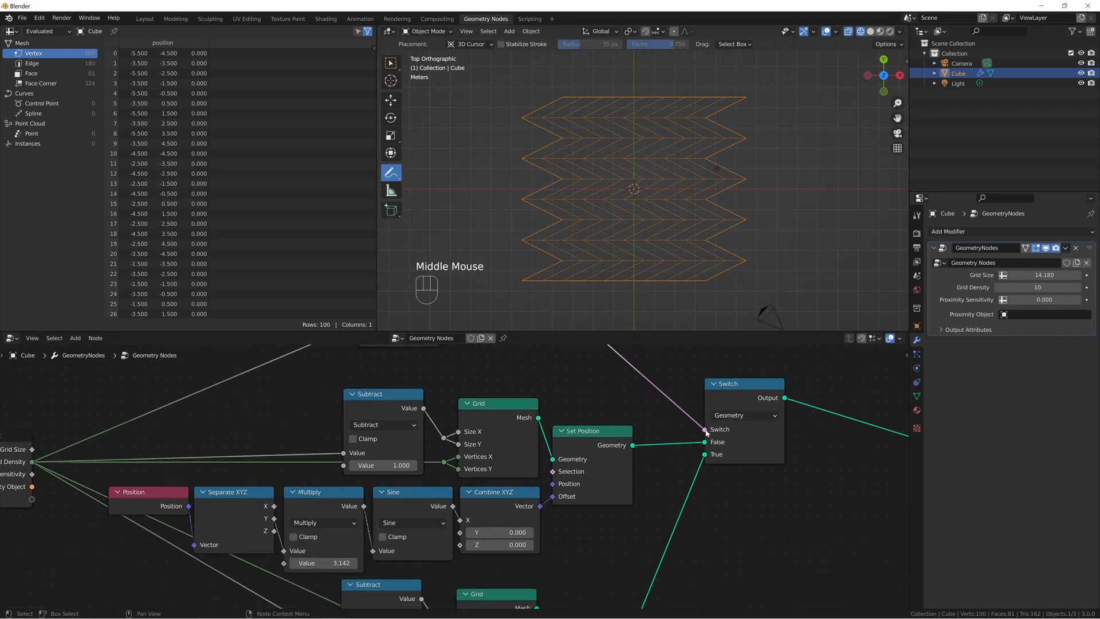
mouse_move(705, 442)
mouse_down()
mouse_move(661, 412)
mouse_move(712, 445)
mouse_up()
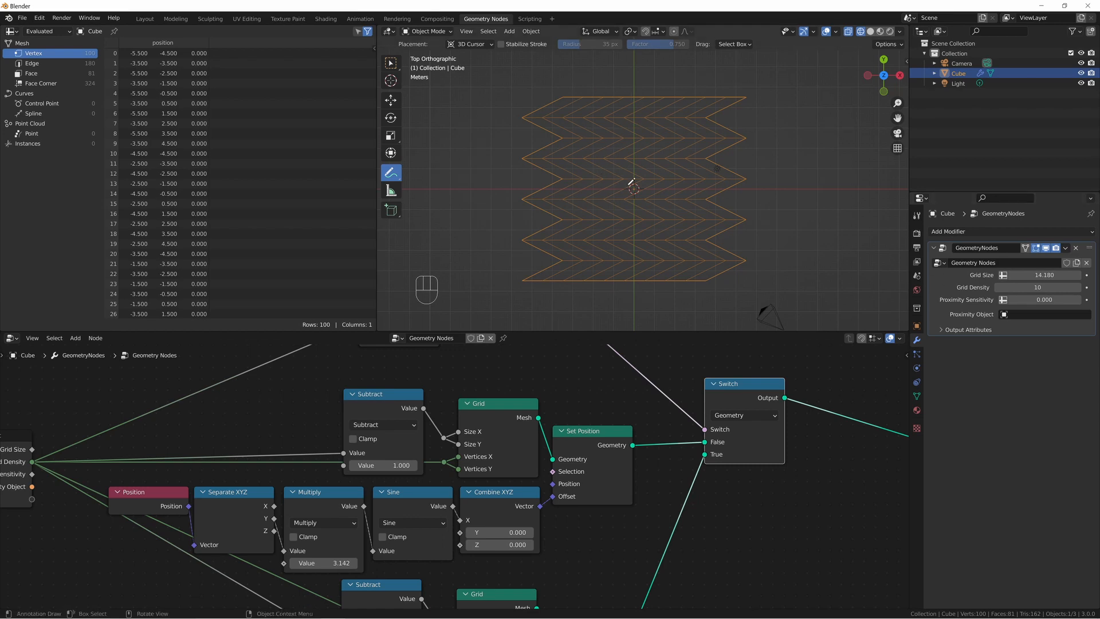
middle_drag(762, 441, 598, 434)
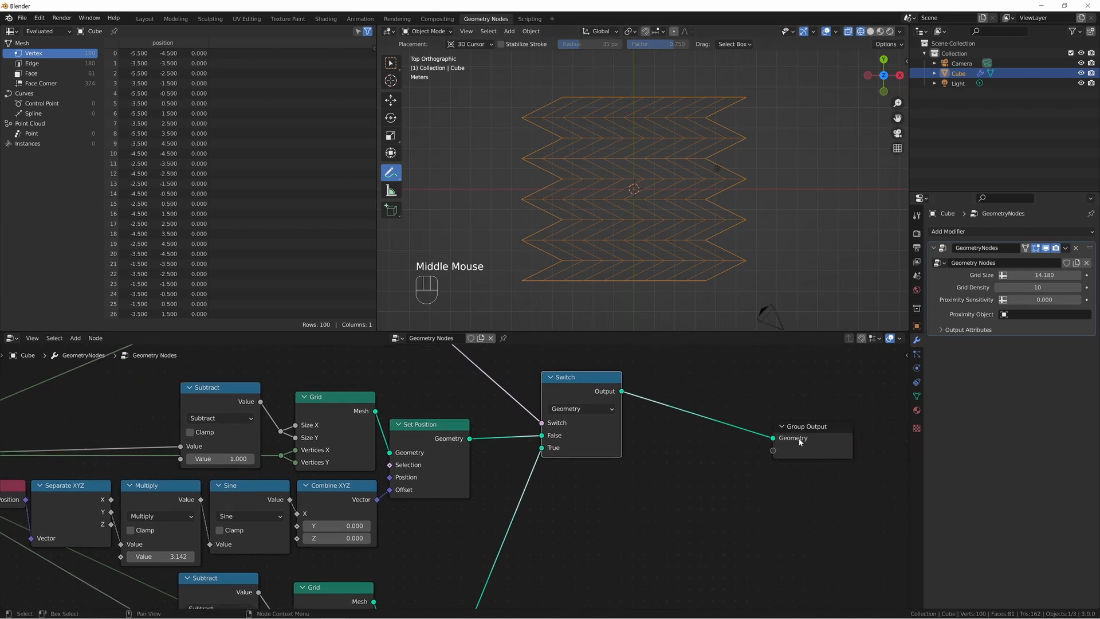
middle_drag(575, 513, 589, 499)
Lower the modifier's Grid Density to 9 and bring the Modulo and Greater Than nodes back into view.
click(1000, 287)
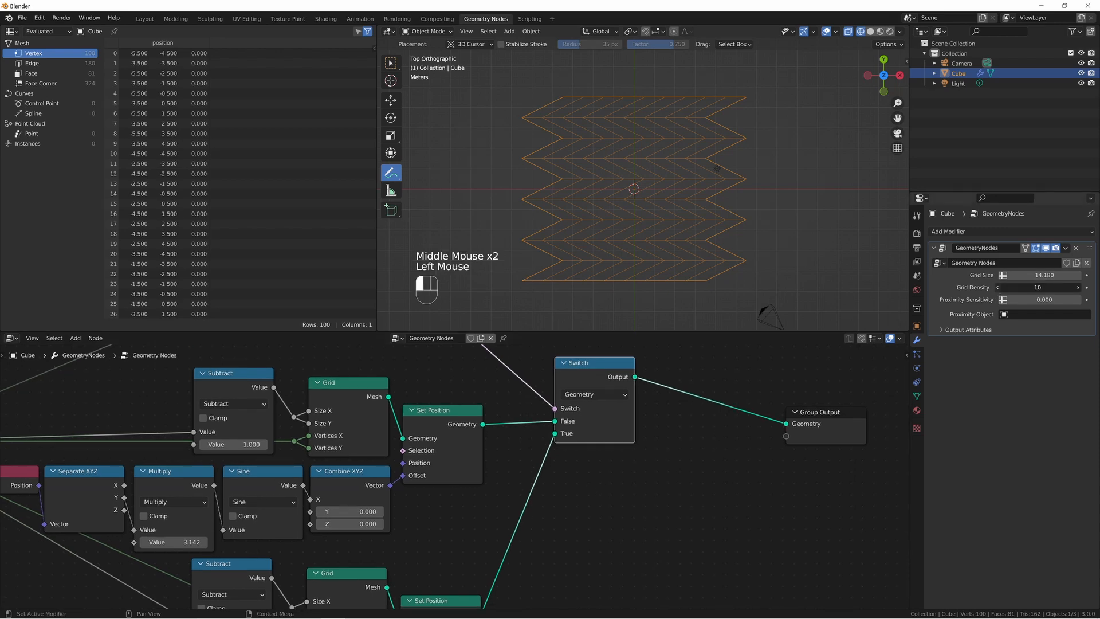
middle_drag(448, 372, 587, 491)
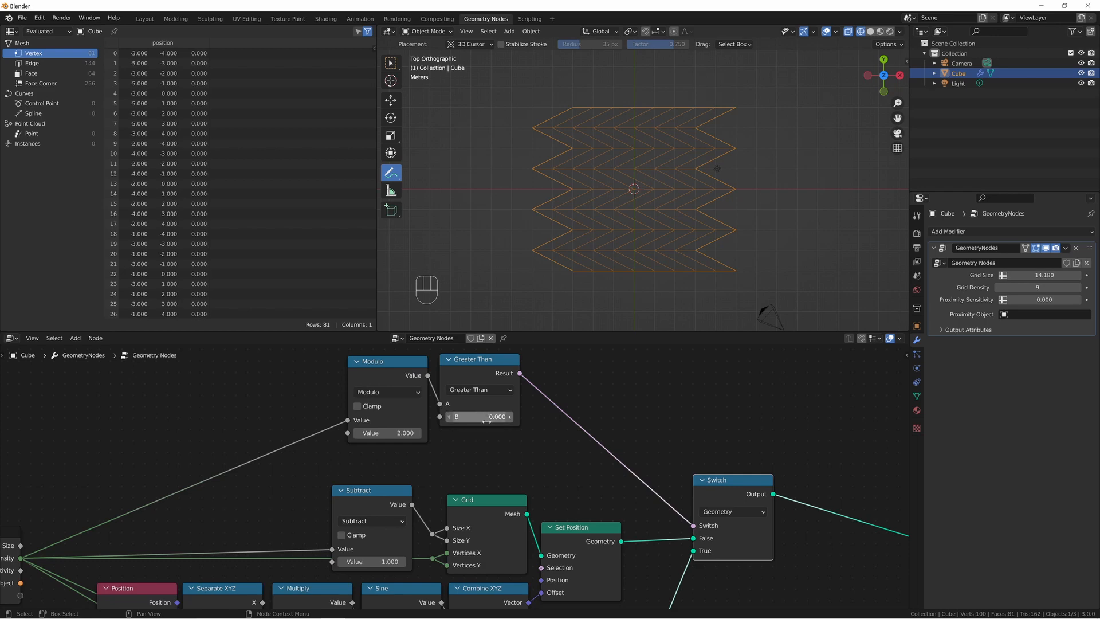
Raise the modifier's Grid Density to 11 to compare the row edges, and return it to 9.
middle_drag(707, 560, 724, 493)
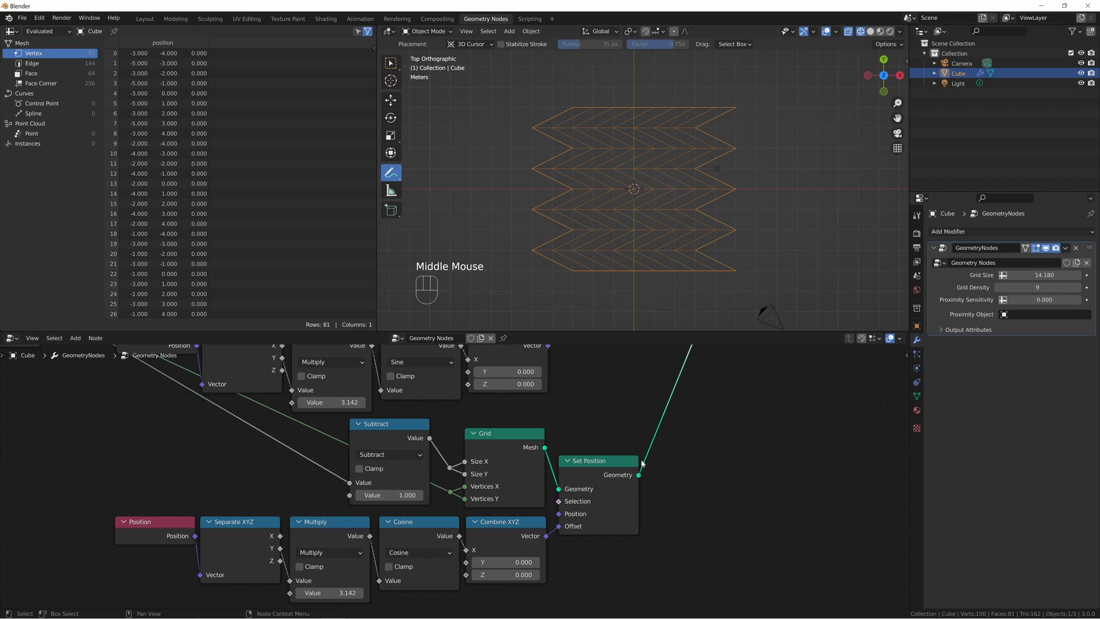
middle_drag(676, 444, 328, 381)
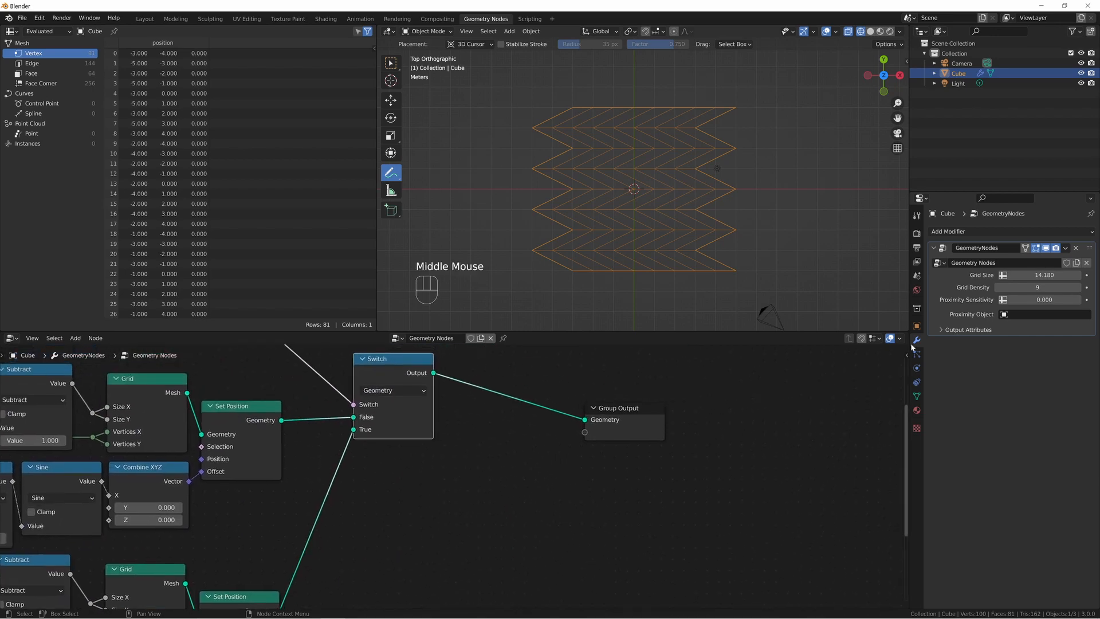
click(1079, 288)
click(1079, 288)
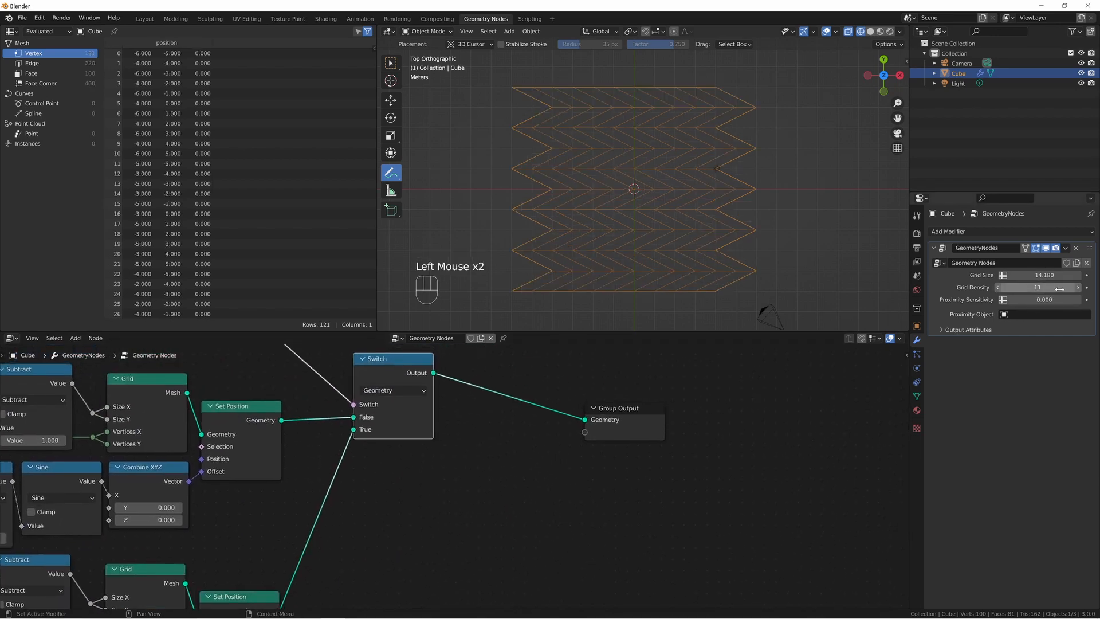
click(998, 288)
click(998, 287)
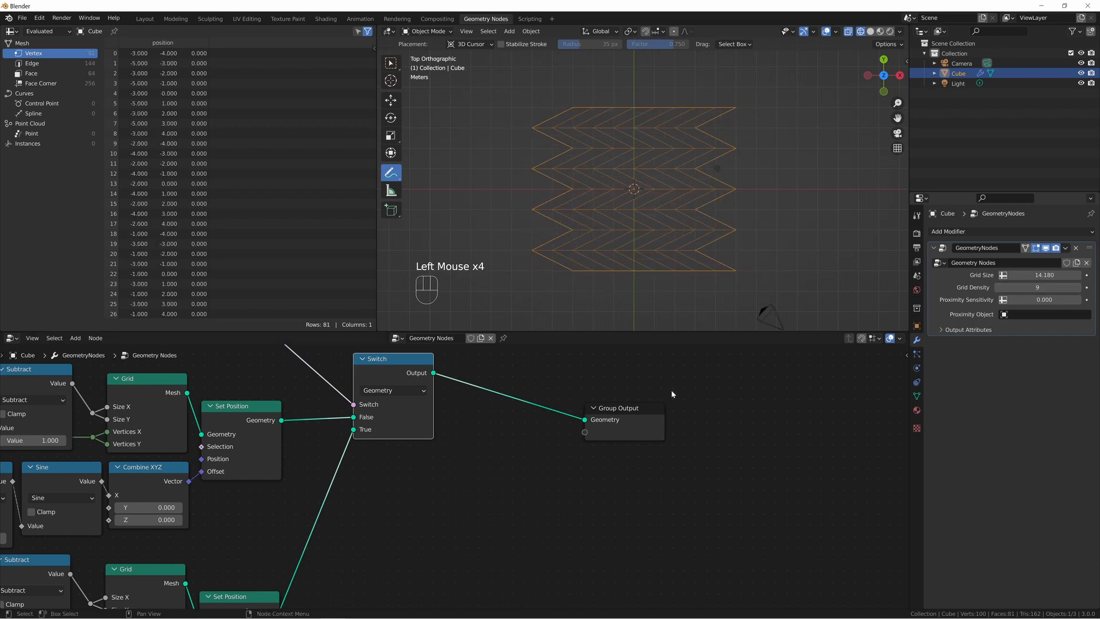
Annotate the grid's right-hand zigzag edge with a wavy line running from the lower corner to the upper corner.
middle_drag(508, 466, 591, 446)
scroll(591, 446, down, 3)
middle_drag(404, 463, 451, 427)
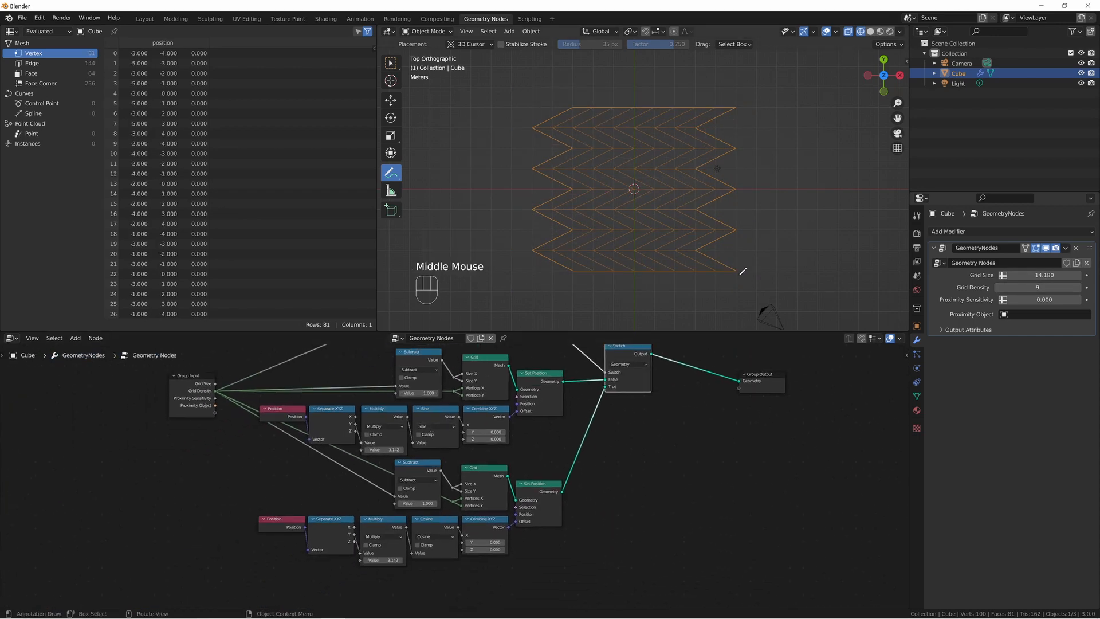
mouse_move(736, 269)
mouse_down()
mouse_move(716, 259)
mouse_move(733, 230)
mouse_move(707, 214)
mouse_move(729, 191)
mouse_move(693, 167)
mouse_move(734, 147)
mouse_move(741, 109)
mouse_up()
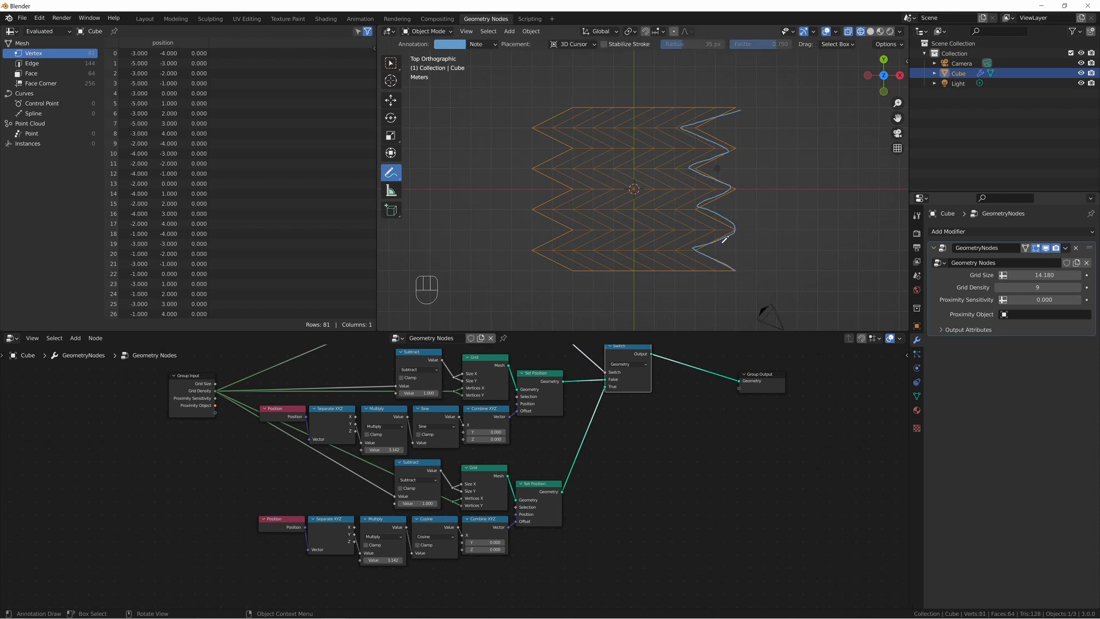
click(1079, 288)
Add a frame around all nodes between Group Input and Group Output, from Modulo through Switch and both grid chains.
mouse_move(643, 437)
middle_down()
mouse_move(659, 469)
mouse_move(654, 494)
middle_up()
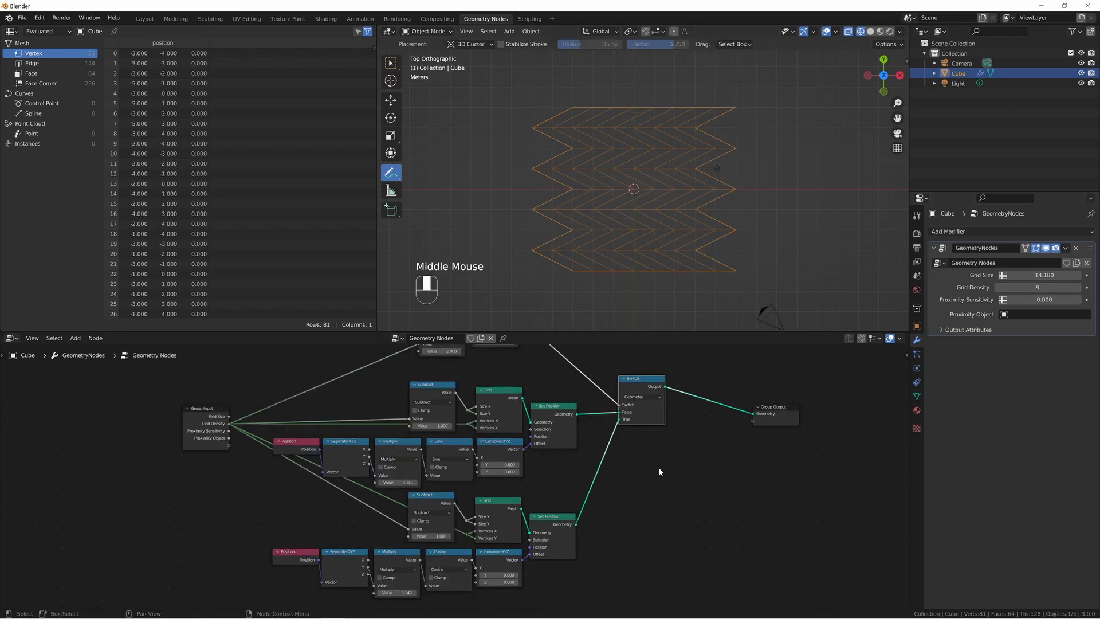
scroll(659, 469, down, 2)
drag(411, 362, 482, 378)
click(586, 365)
key(shift+a)
click(586, 365)
click(585, 365)
drag(281, 364, 614, 602)
drag(610, 425, 602, 385)
drag(595, 484, 592, 522)
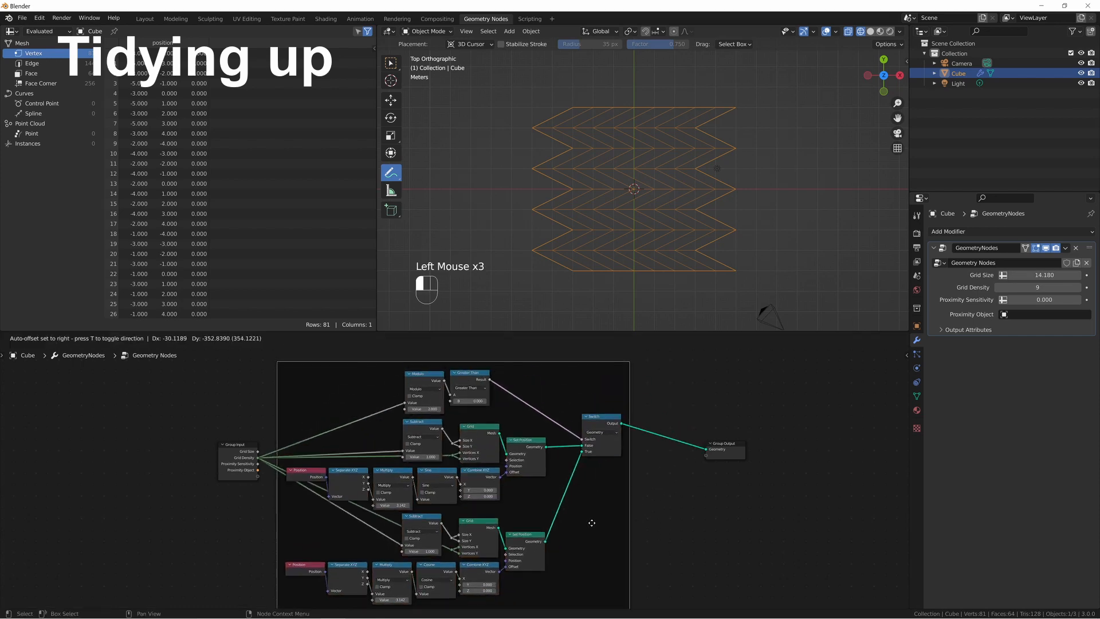
Label the frame Grid and bring its sine and cosine chains into view.
key(F2)
text(Grid)
key(Return)
click(667, 395)
middle_drag(682, 401, 528, 389)
scroll(592, 276, up, 3)
drag(571, 431, 688, 421)
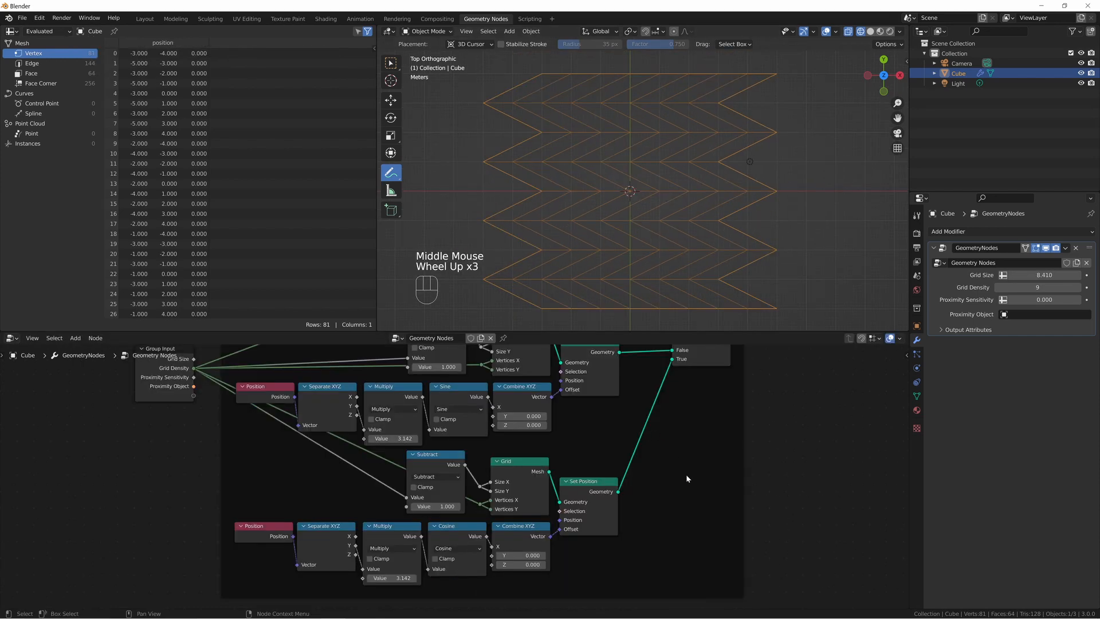
Mark the horizontal offset between neighbouring rows at the grid's lower-right corner with annotation strokes, and undo the strokes.
middle_drag(686, 474, 701, 445)
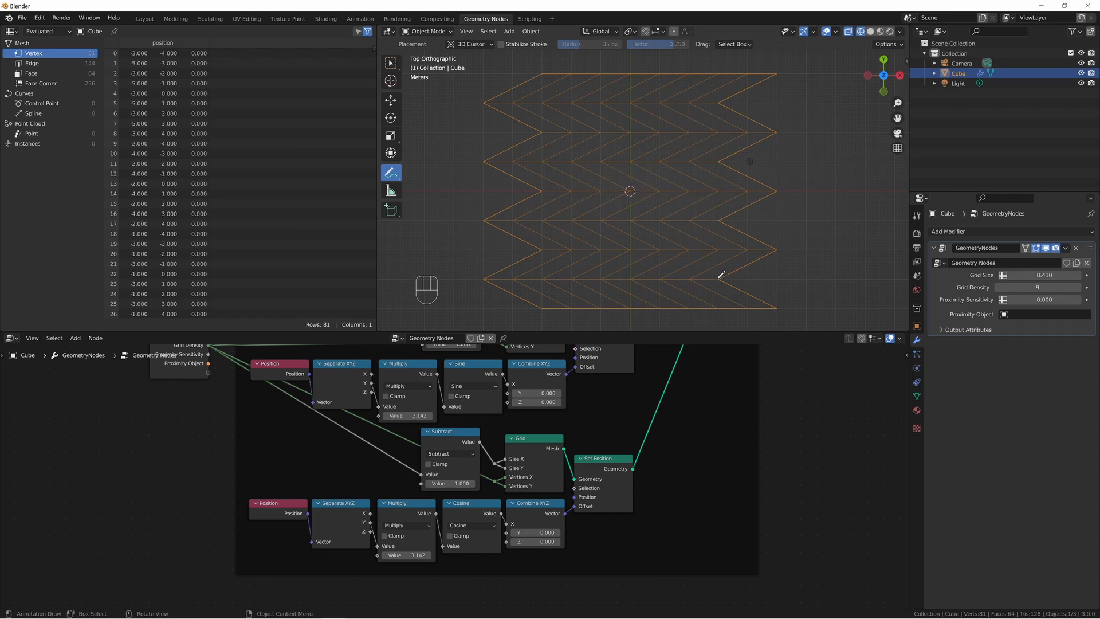
mouse_move(718, 275)
mouse_down()
mouse_move(718, 295)
mouse_move(776, 310)
mouse_move(776, 321)
mouse_move(749, 306)
mouse_move(776, 306)
mouse_up()
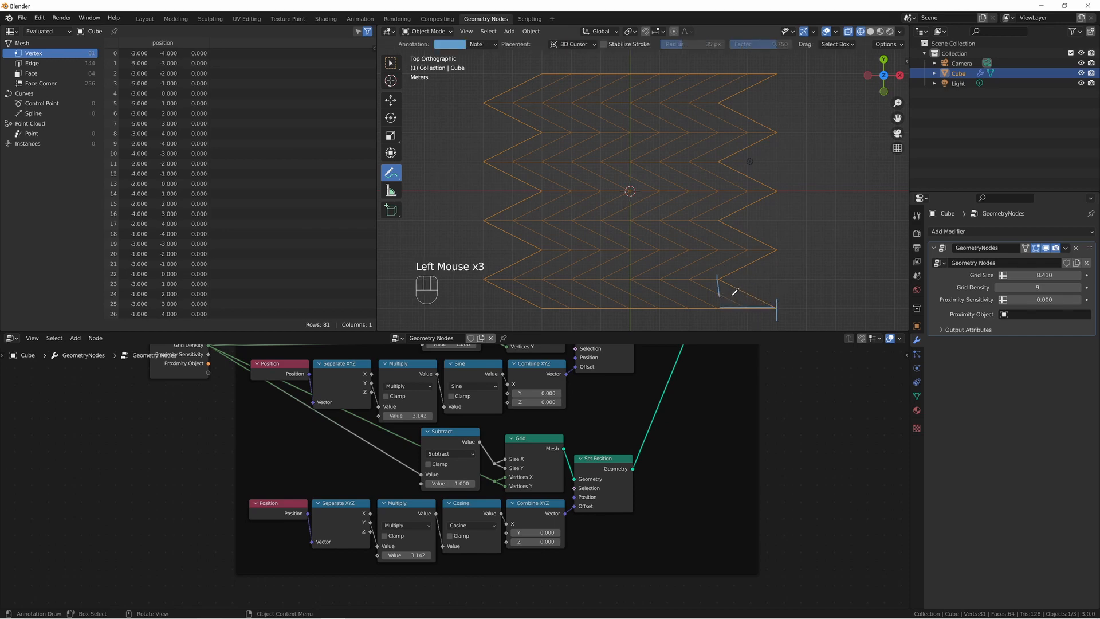
mouse_move(747, 274)
mouse_down()
mouse_move(747, 289)
mouse_move(777, 284)
mouse_up()
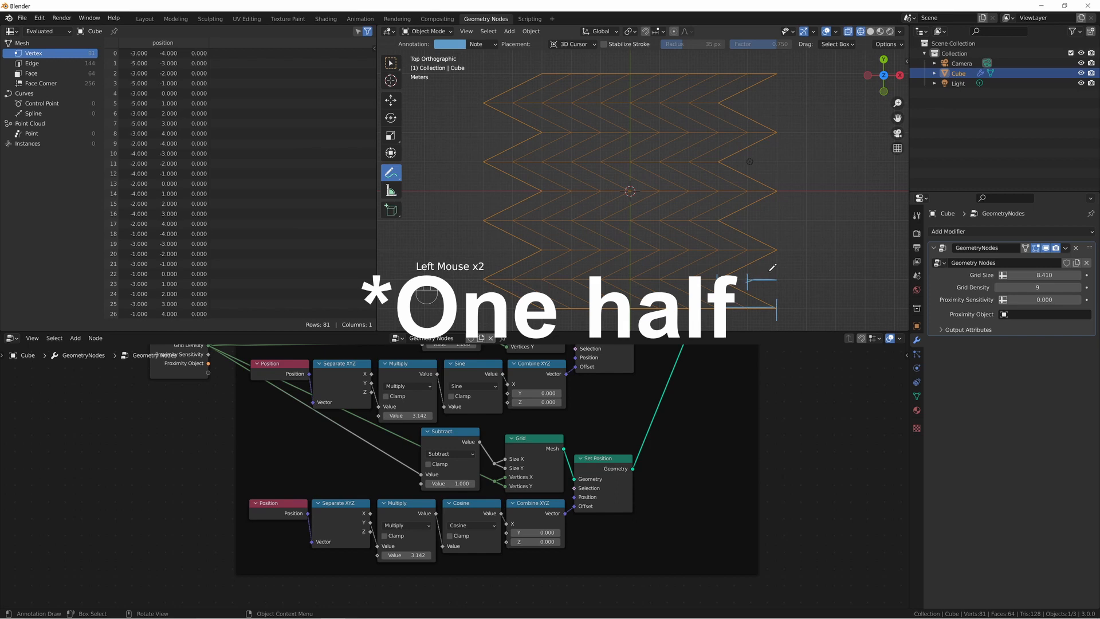
key(ctrl+z)
key(ctrl+z)
key(ctrl+z)
key(ctrl+z)
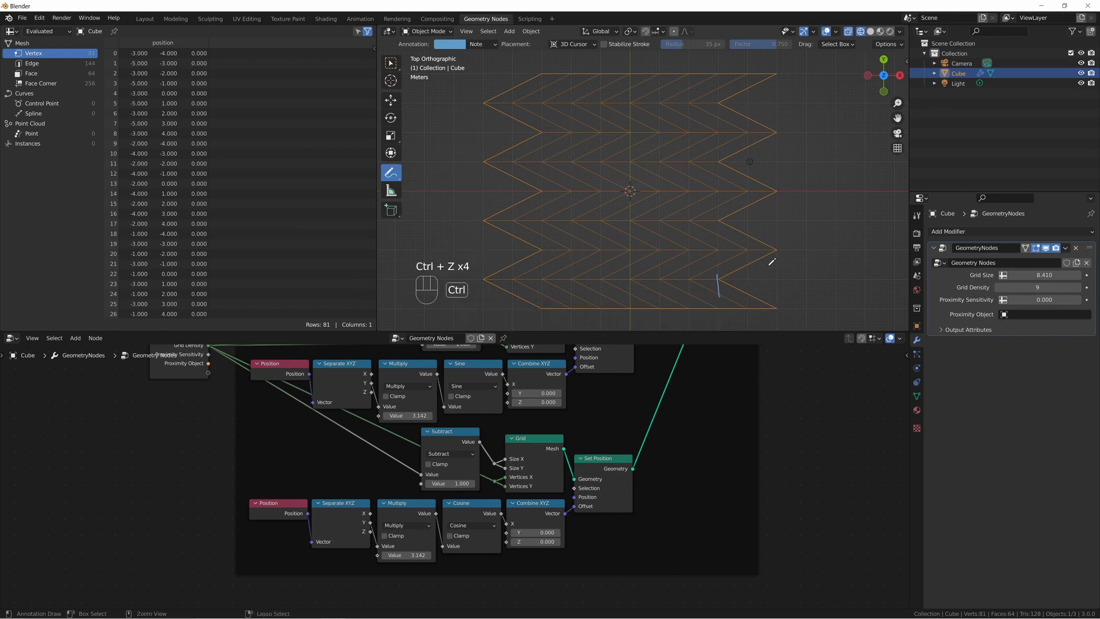
key(ctrl+z)
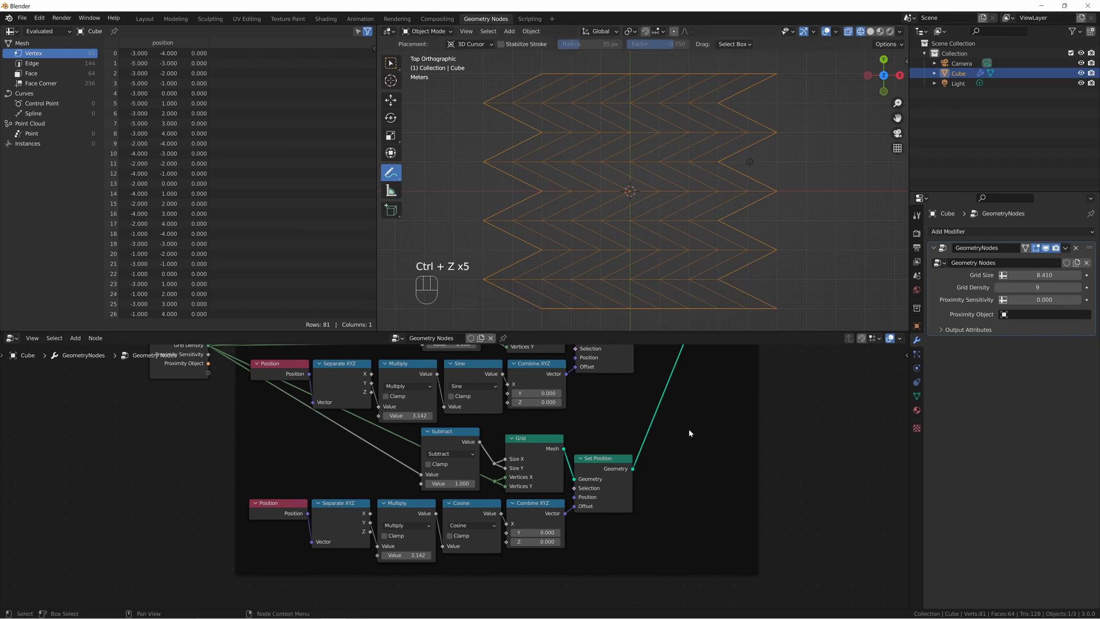
Insert a Math node between Cosine and Combine XYZ and set its operation to Multiply Add.
key(shift+a)
text(smath)
key(Return)
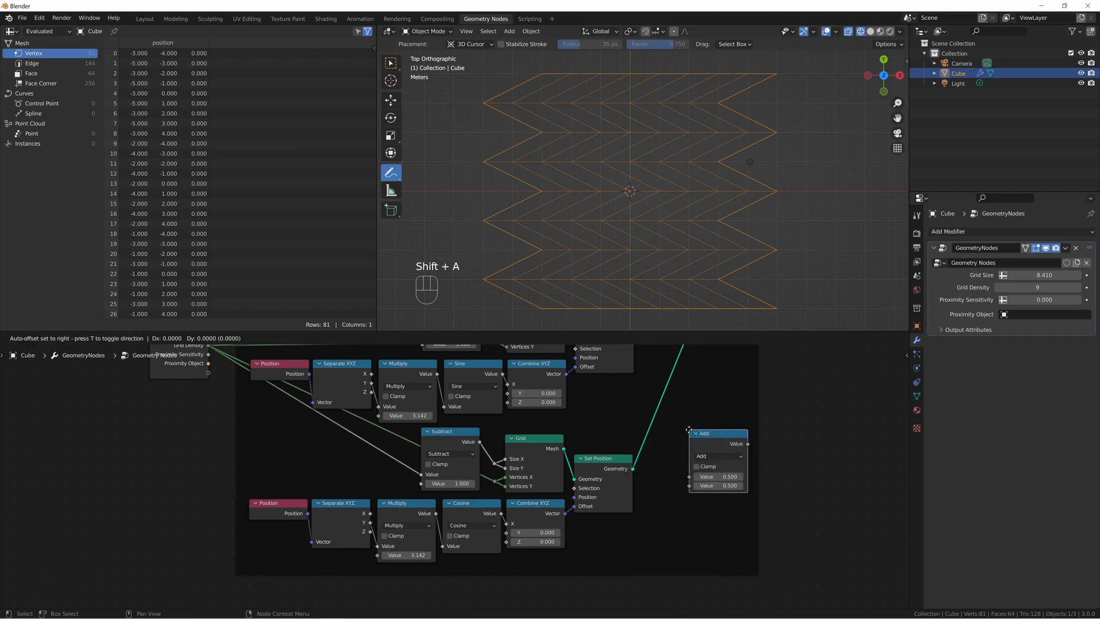
click(536, 488)
click(563, 513)
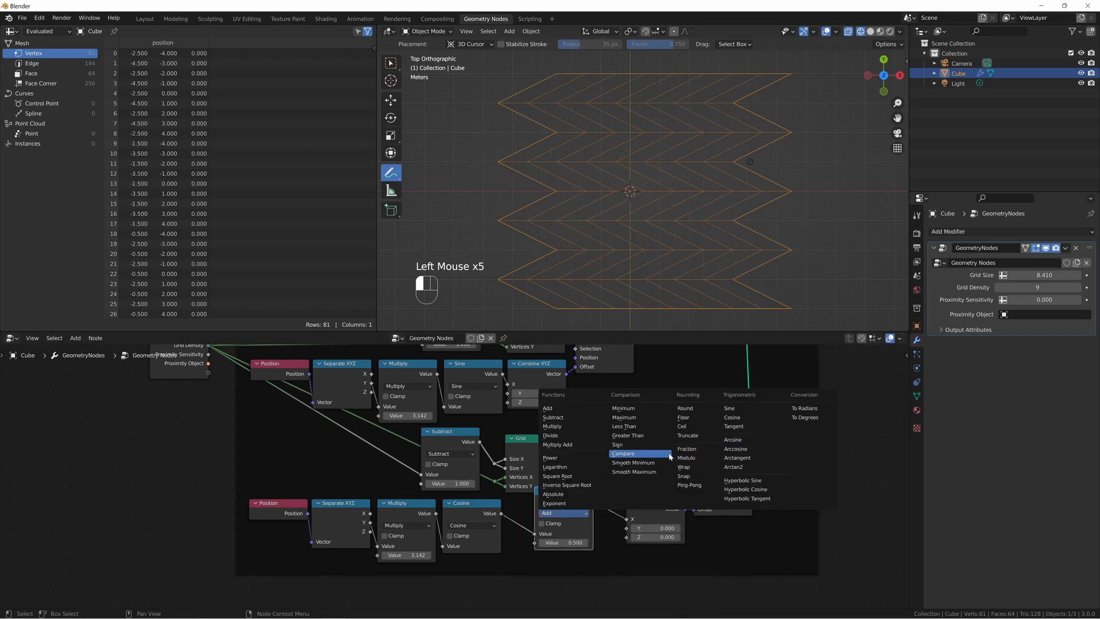
click(564, 445)
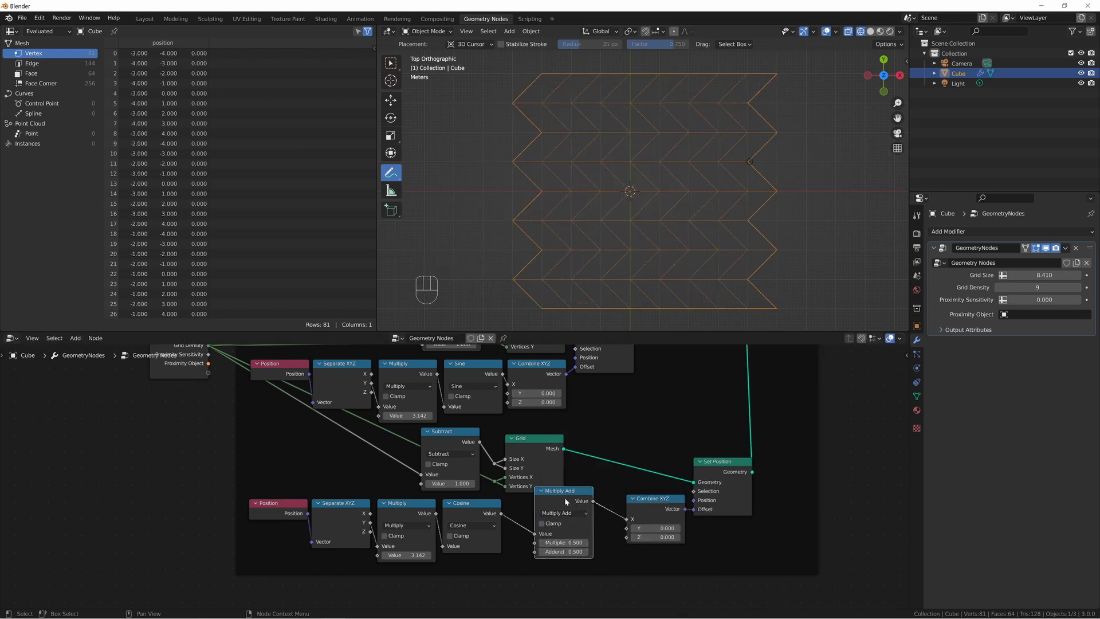
Align the Multiply Add node beside Cosine and set its multiplier to 0.25 and its addend to -0.25.
drag(565, 498, 543, 511)
click(541, 556)
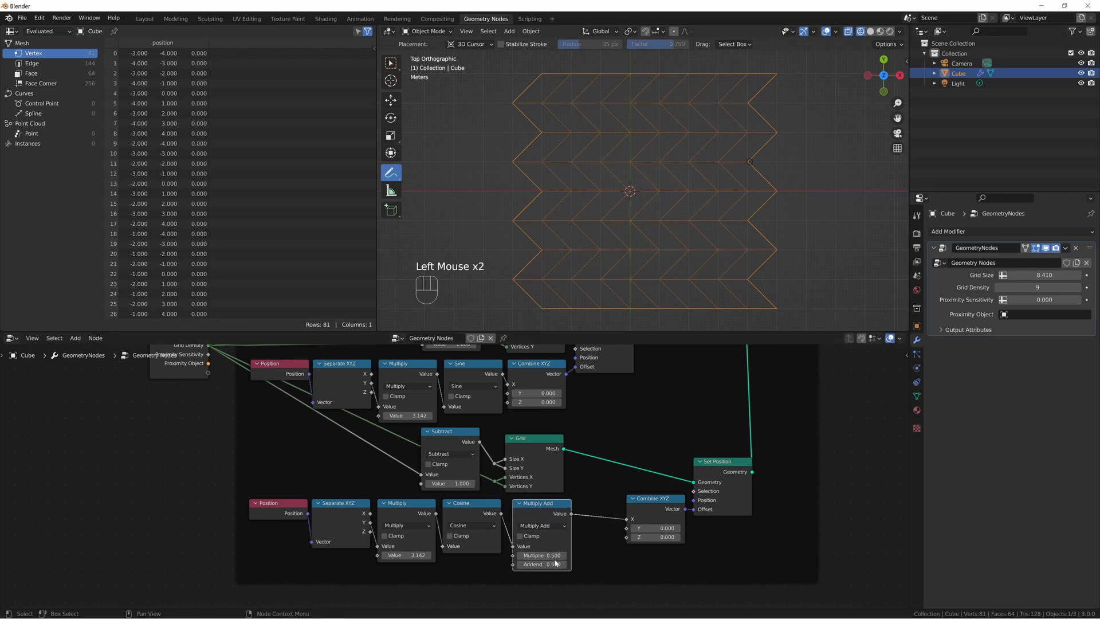
click(541, 555)
text(0.25)
key(Return)
click(542, 564)
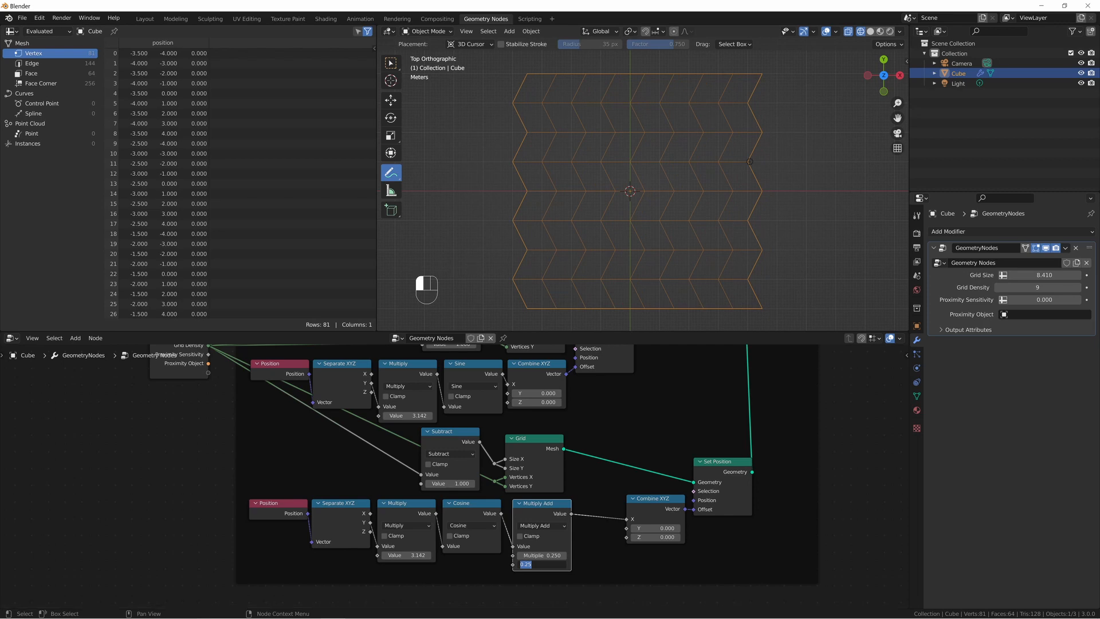
text(0.25)
key(Return)
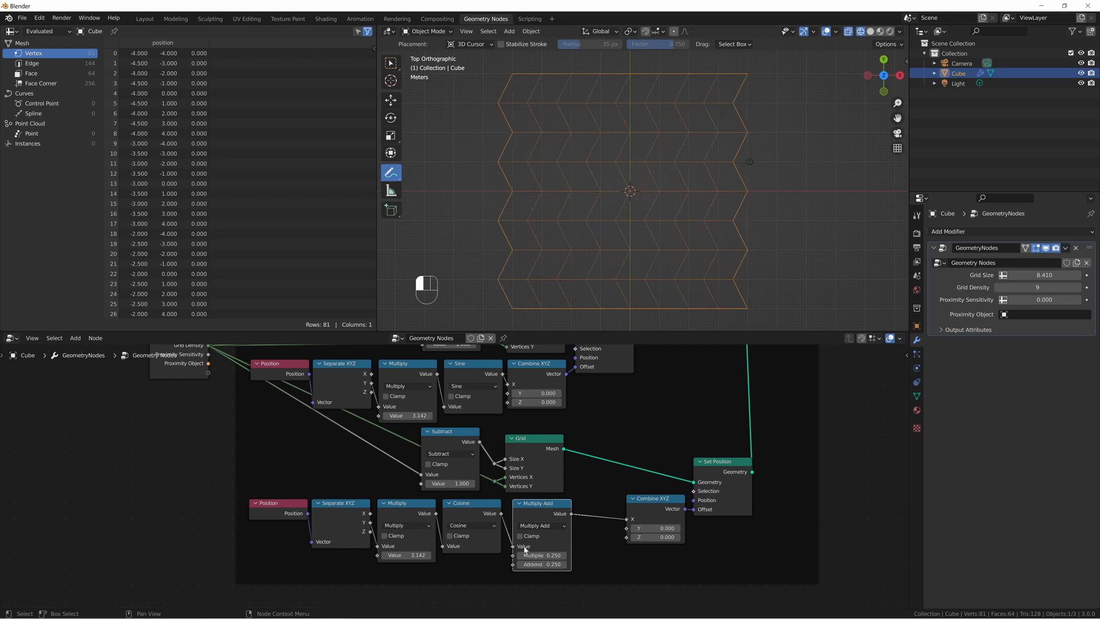
Mark the grid's origin, try an addend of 0 in the Multiply Add node, and undo both changes.
scroll(624, 201, up, 2)
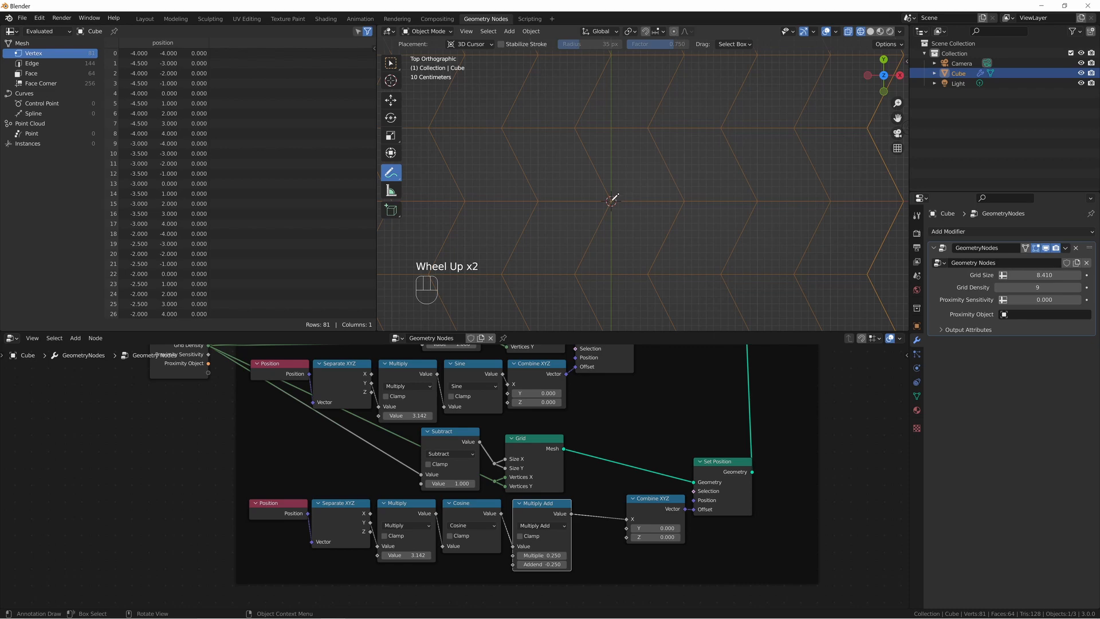
click(611, 200)
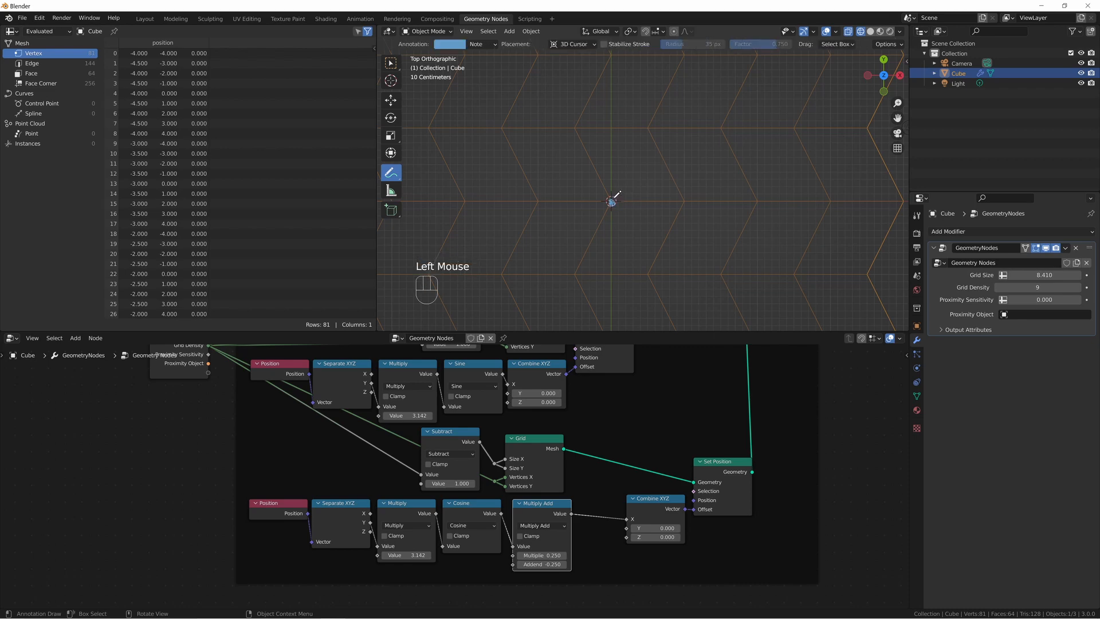
key(ctrl+z)
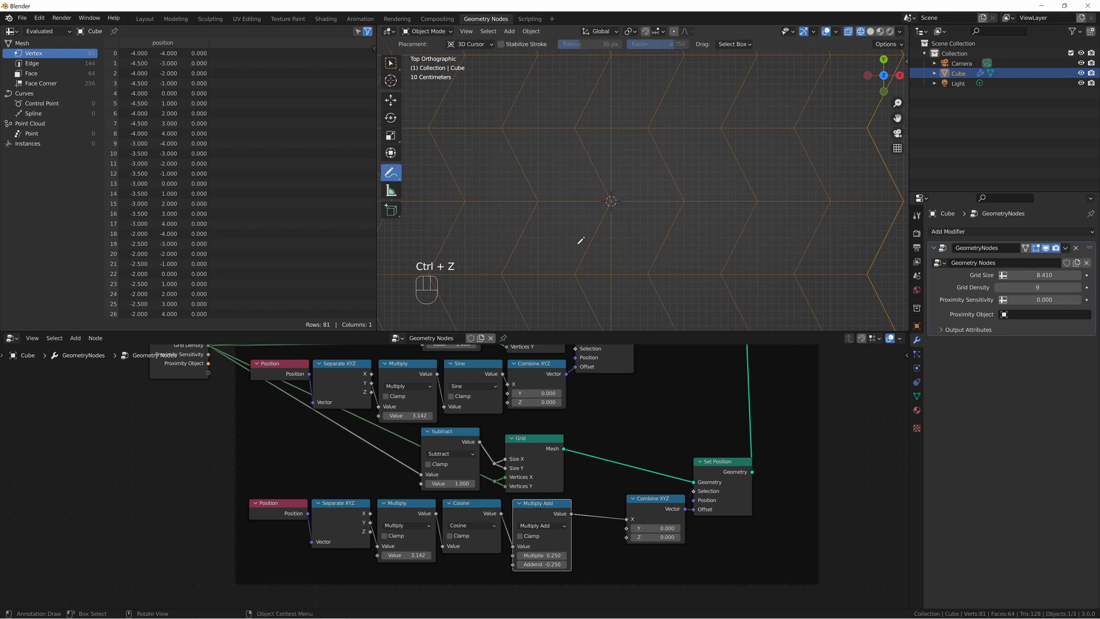
click(540, 564)
text(00)
key(Return)
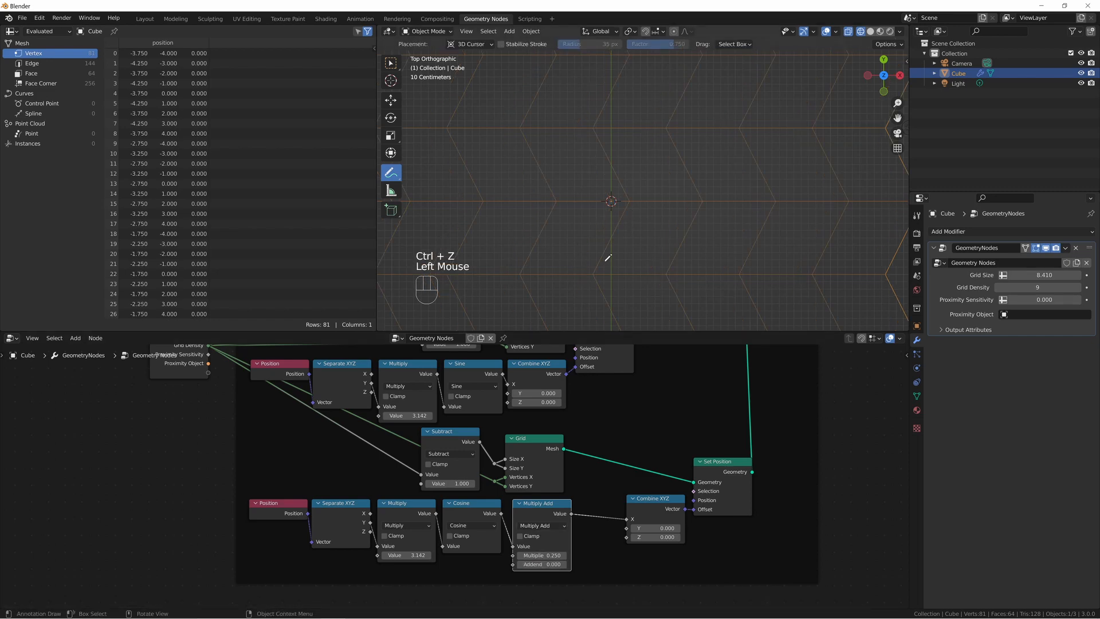
key(ctrl+z)
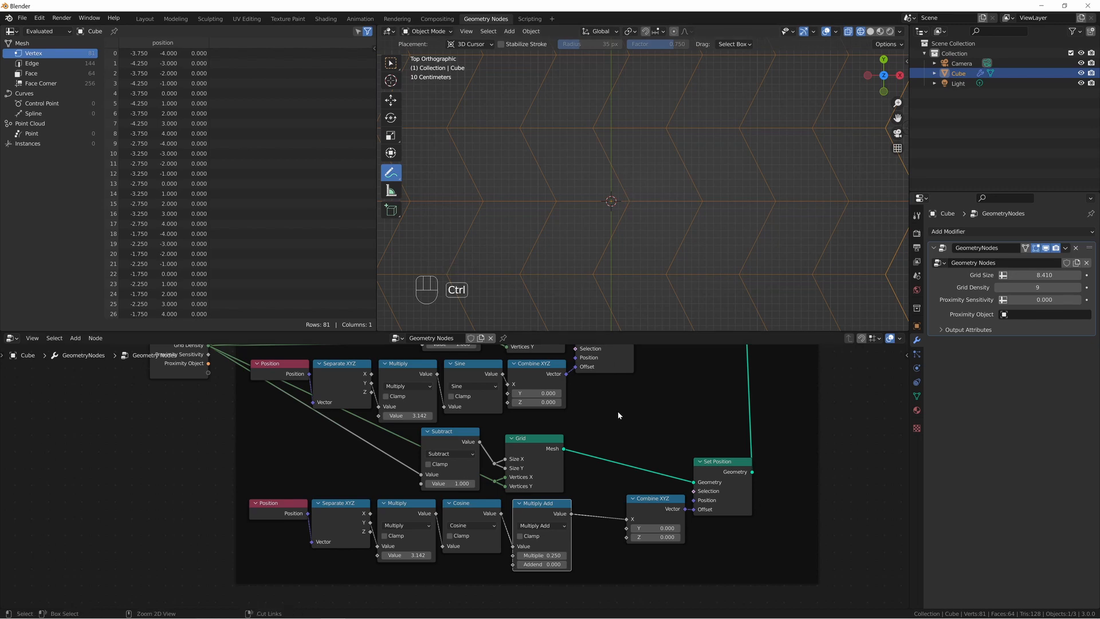
Make room after the Sine node and insert a duplicate of Multiply Add between Sine and Combine XYZ.
middle_drag(610, 394, 642, 474)
drag(633, 389, 685, 388)
drag(558, 433, 606, 431)
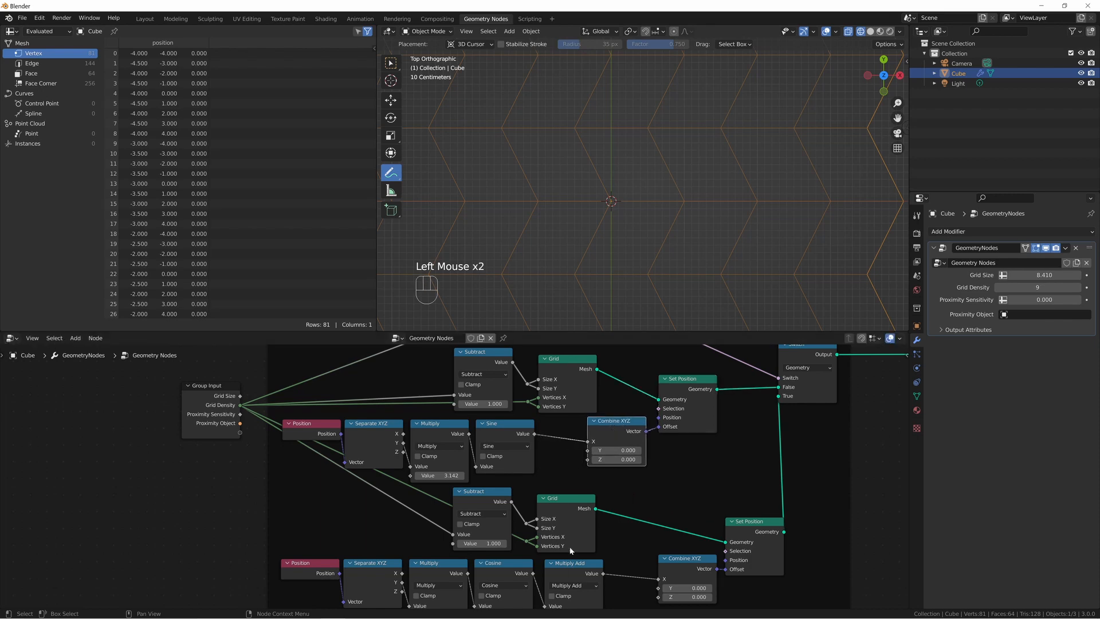
shift+click(559, 575)
key(shift+d)
click(581, 438)
Switch the duplicated node to Multiply with a value of 0.25, and lower the Grid Density to 8.
click(596, 449)
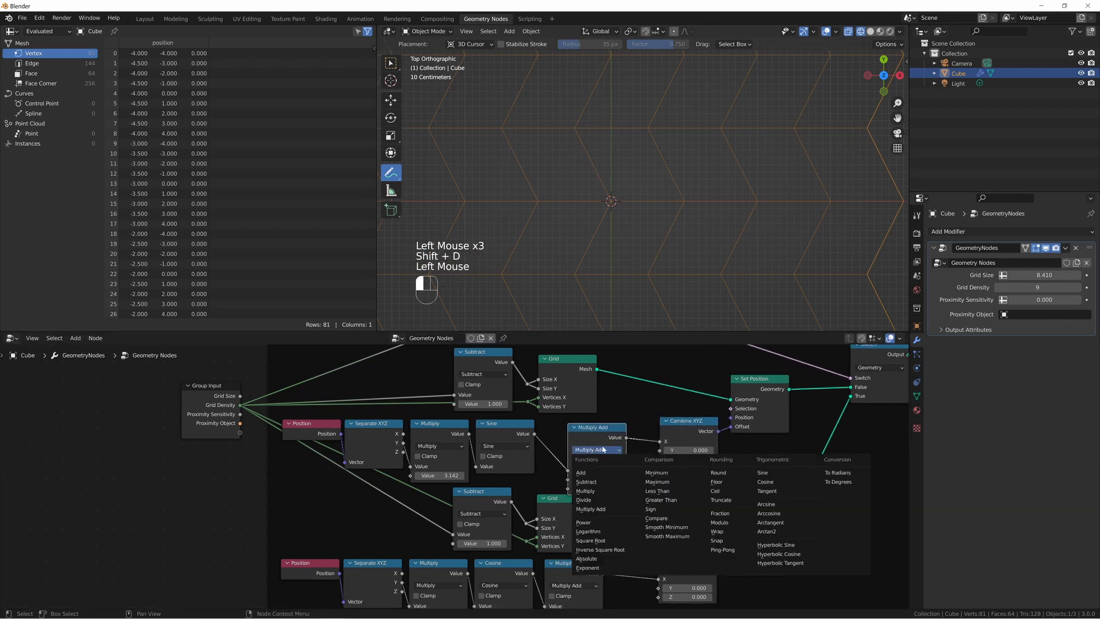
click(585, 491)
click(596, 479)
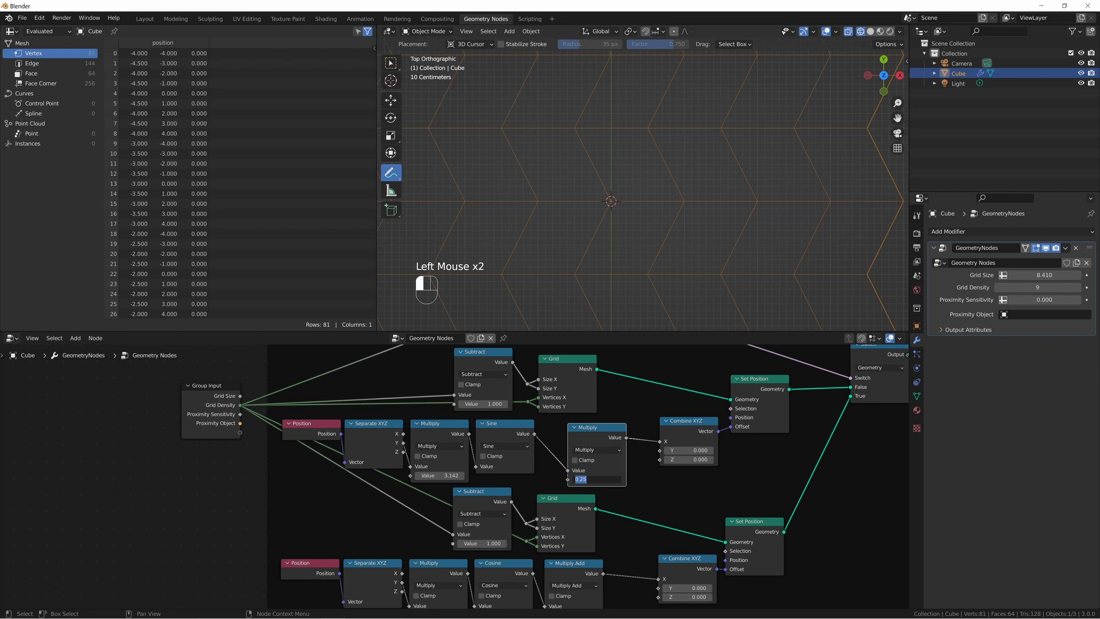
click(999, 287)
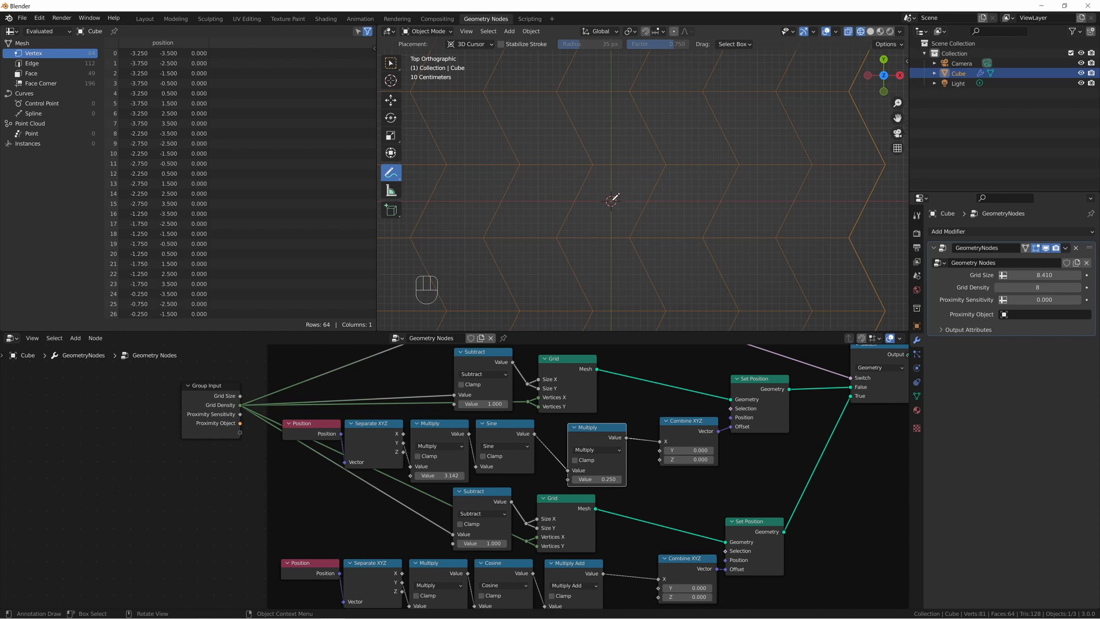
scroll(612, 198, down, 2)
Close the gaps in the sine chain by moving Multiply, Combine XYZ and Set Position closer together.
drag(602, 426, 581, 427)
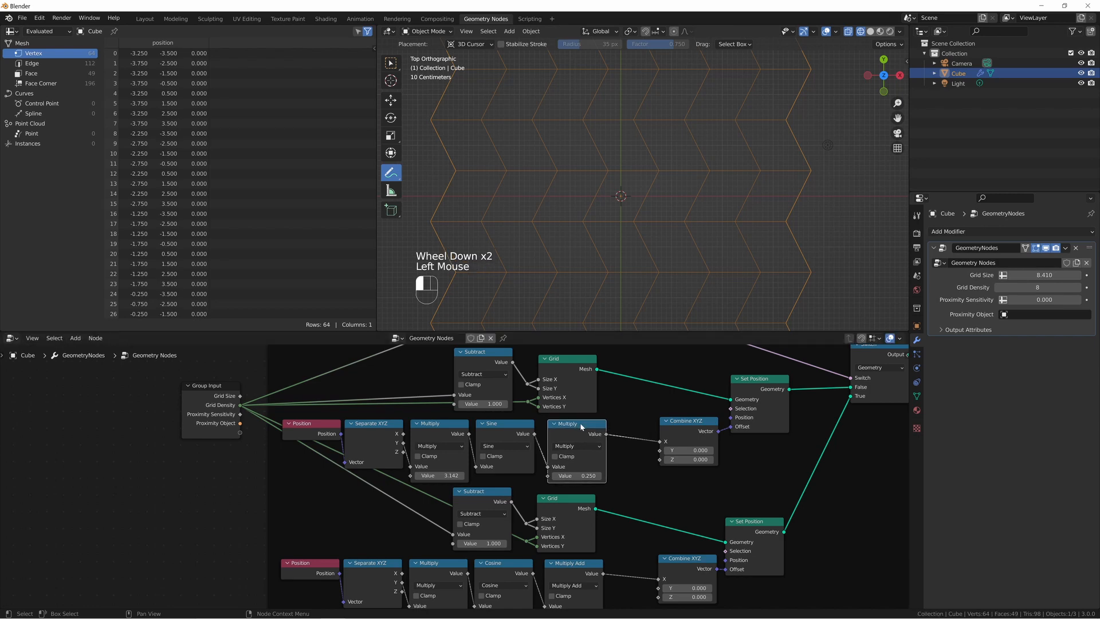
drag(682, 424, 640, 425)
click(754, 404)
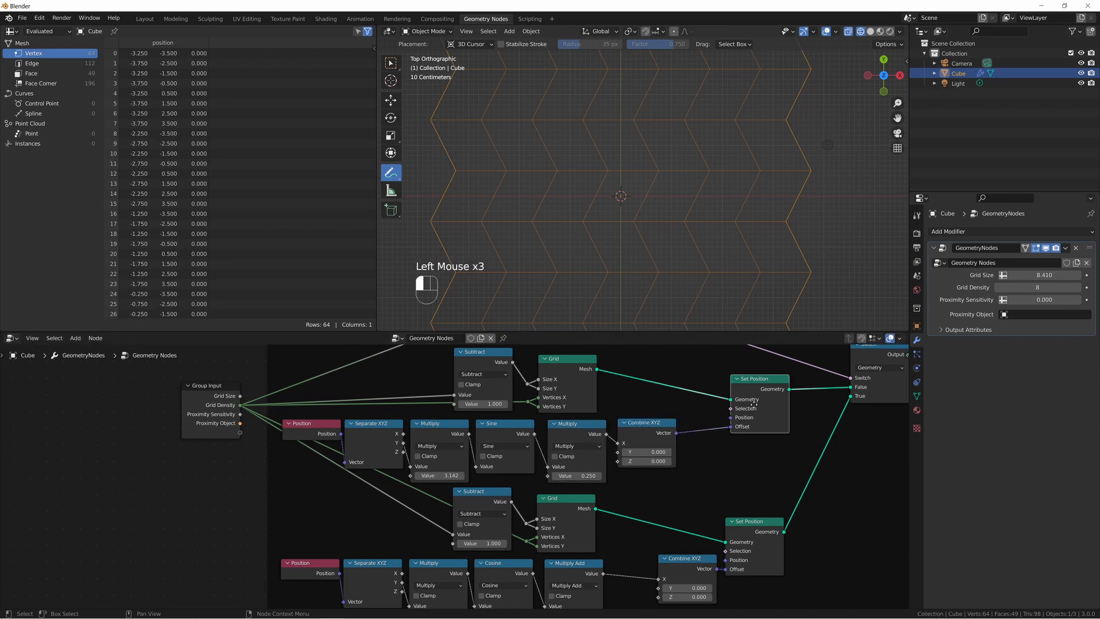
drag(755, 405, 714, 406)
scroll(741, 486, down, 1)
middle_drag(741, 486, 714, 463)
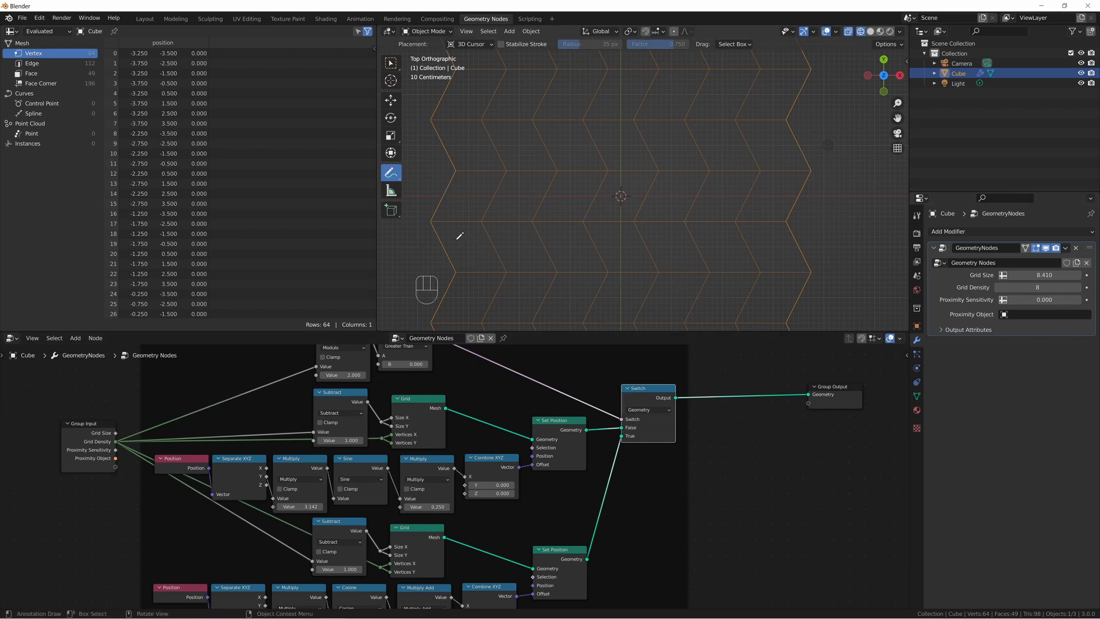
Set the Grid Density to 7 and trace the zigzag edge with an annotation, undoing the stroke.
click(998, 287)
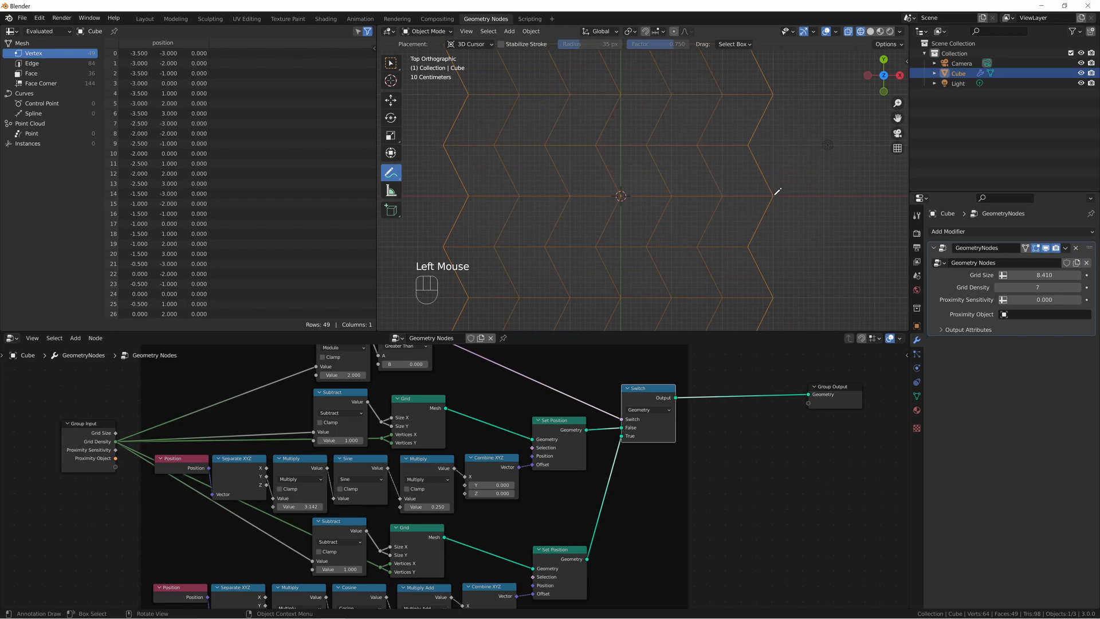
mouse_move(775, 194)
mouse_down()
mouse_move(753, 143)
mouse_move(773, 83)
mouse_up()
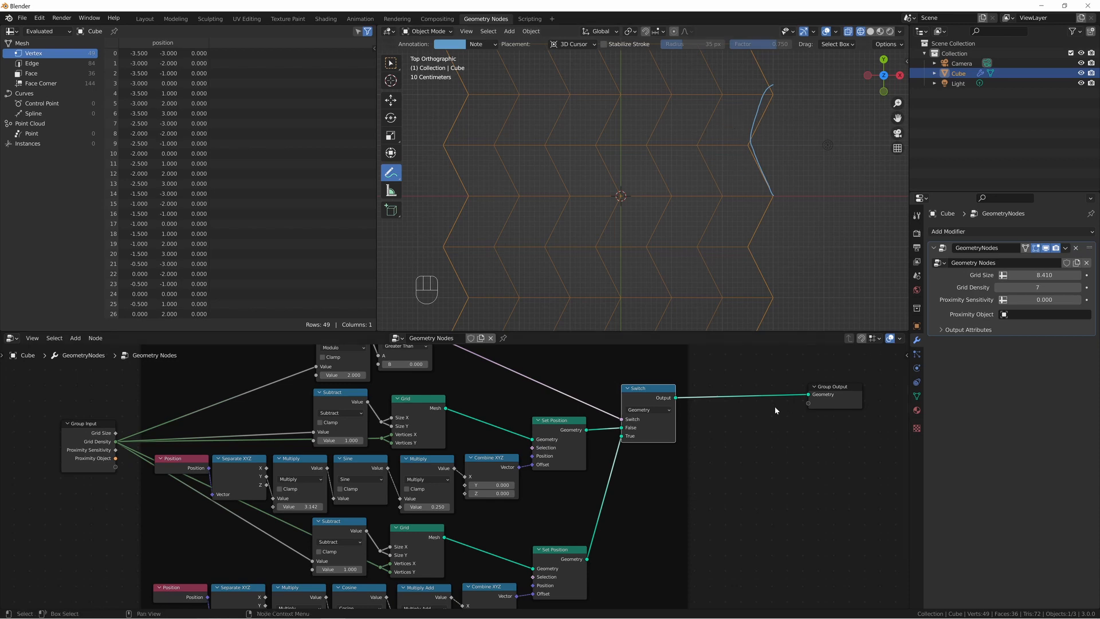
key(ctrl+z)
key(ctrl+z)
key(ctrl+shift+z)
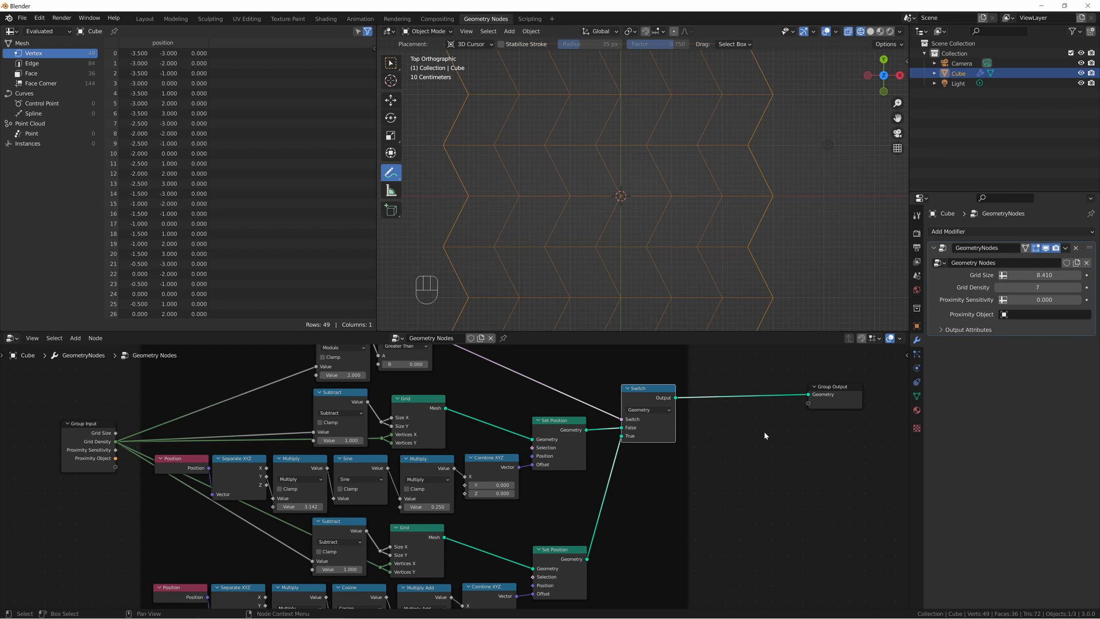
Move Group Output farther from the Switch node and insert an Instance on Points node on the link between them.
middle_drag(760, 429, 497, 435)
double_click(498, 436)
drag(596, 397, 826, 397)
key(shift+a)
text(ins)
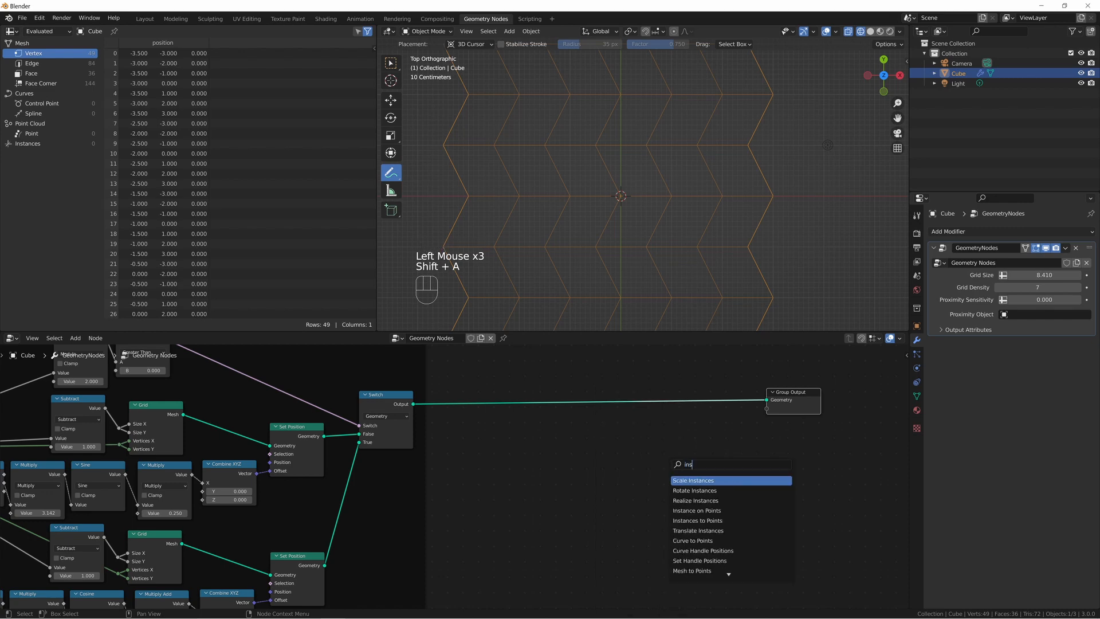
key(Down)
key(Down)
key(Down)
key(Return)
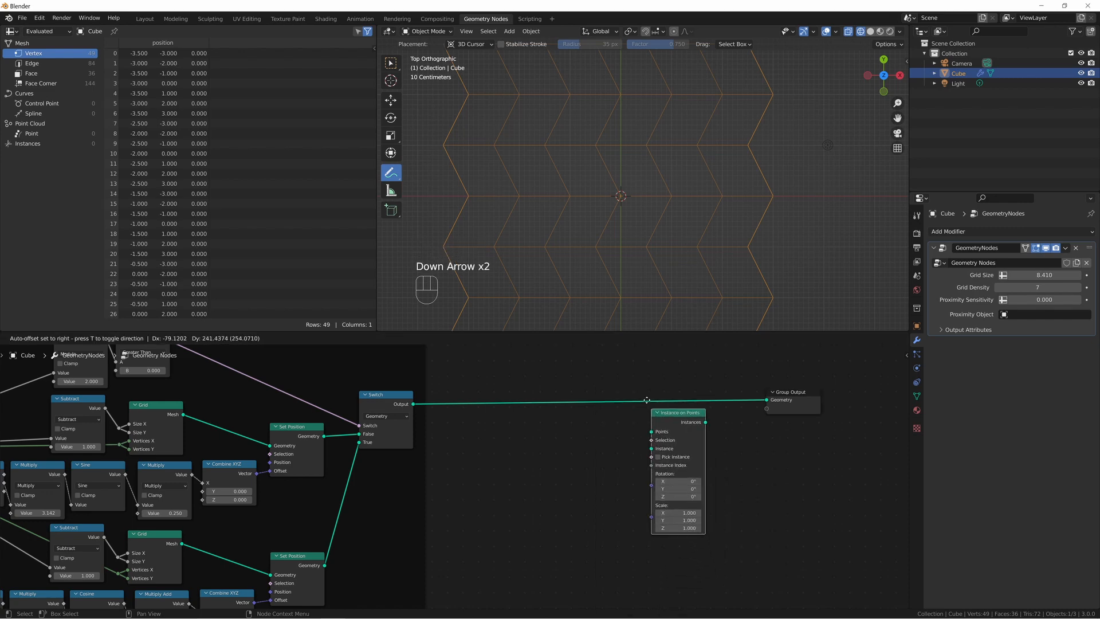
click(645, 373)
click(600, 478)
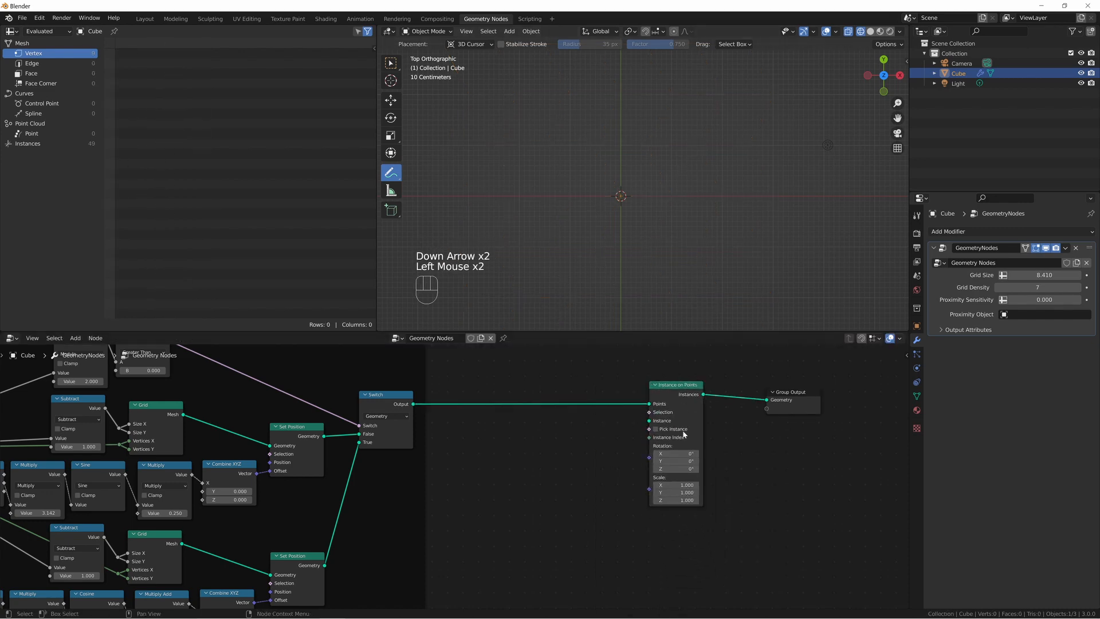
Add a Cylinder node with 6 vertices and connect its Mesh output to the Instance input of Instance on Points.
key(shift+a)
text(cylin)
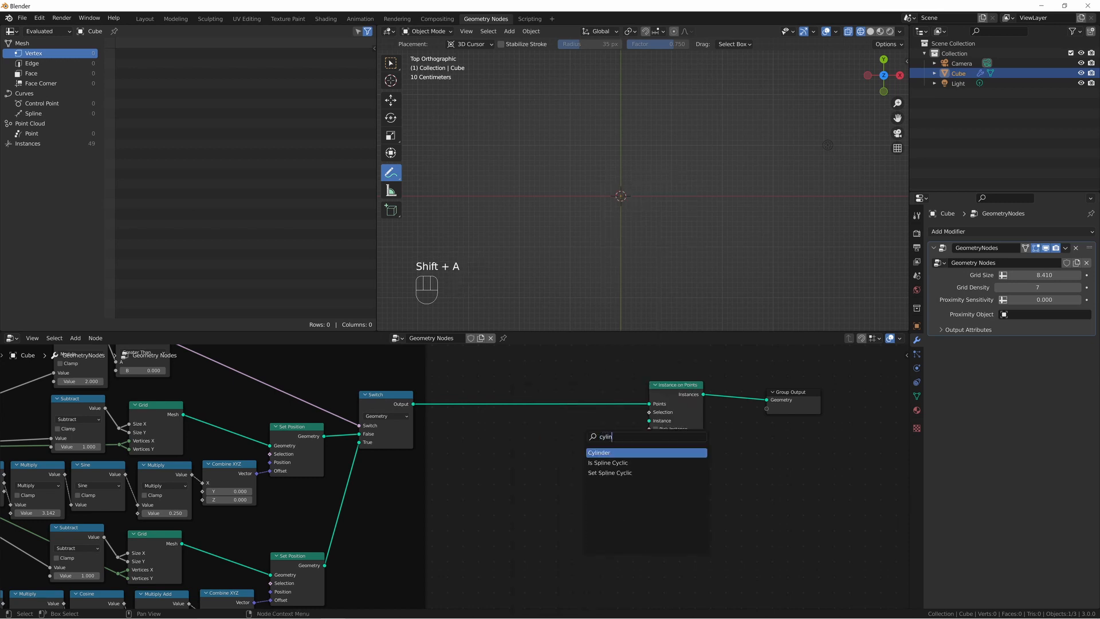
key(Return)
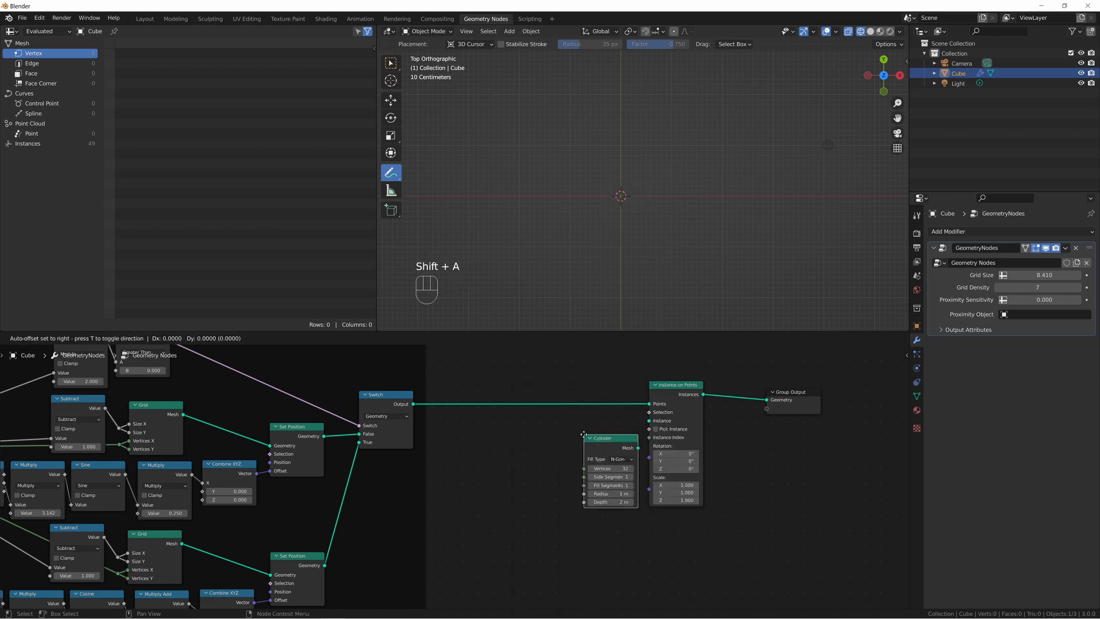
click(552, 434)
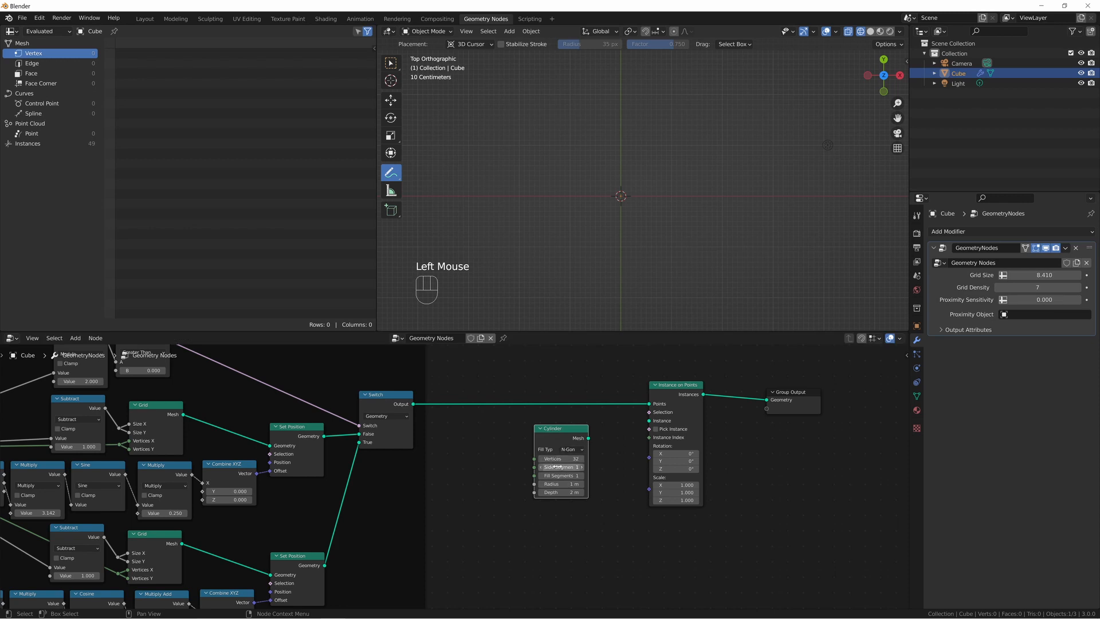
click(559, 459)
text(6)
key(Return)
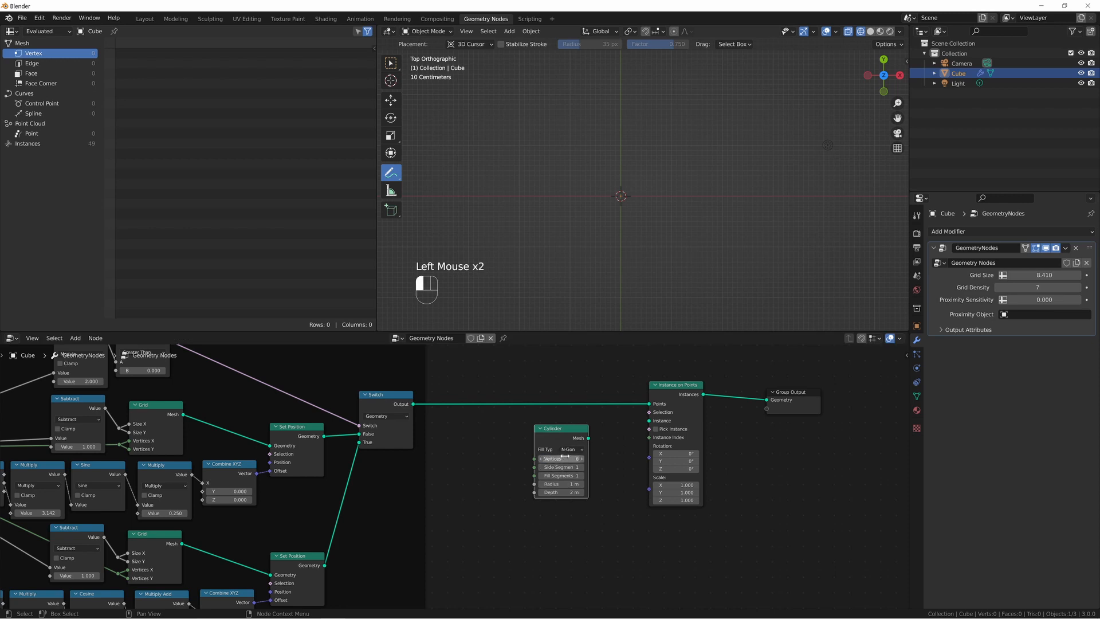
drag(588, 438, 649, 421)
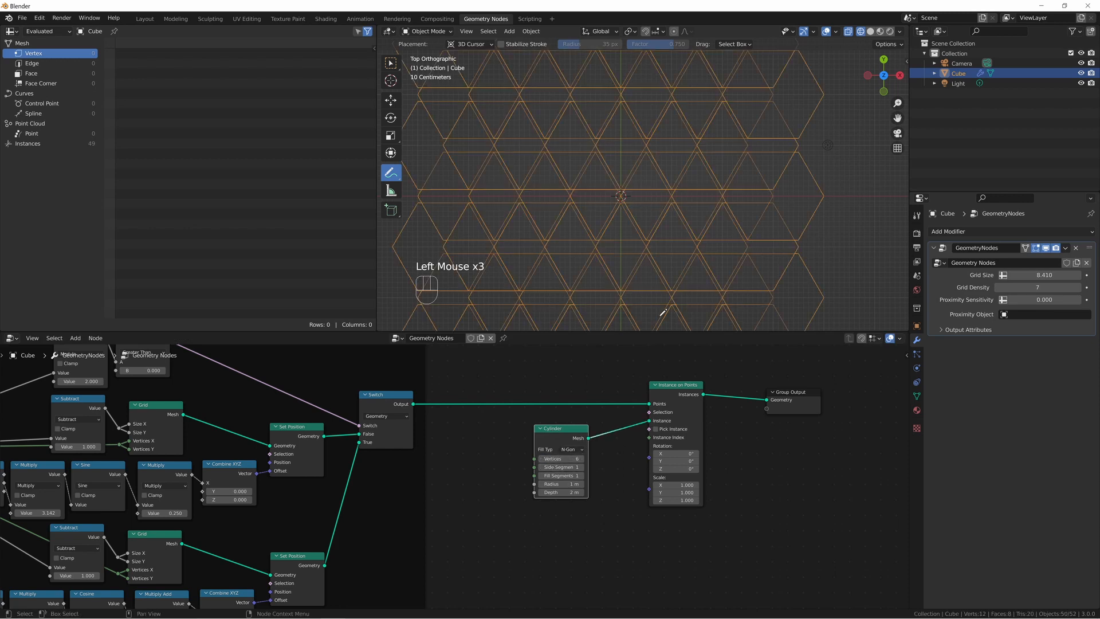
Reduce the Cylinder radius to 0.48 m and mark a spot between the hexagons with an annotation, undoing the stroke.
shift+middle_drag(673, 237, 721, 236)
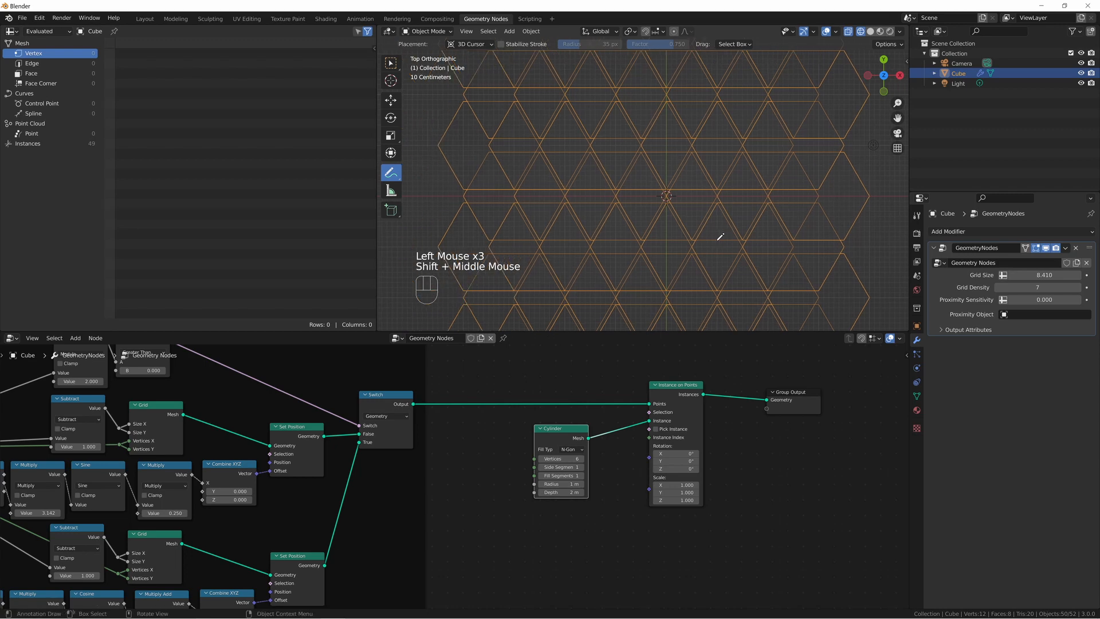
key(KP_7)
scroll(732, 227, down, 2)
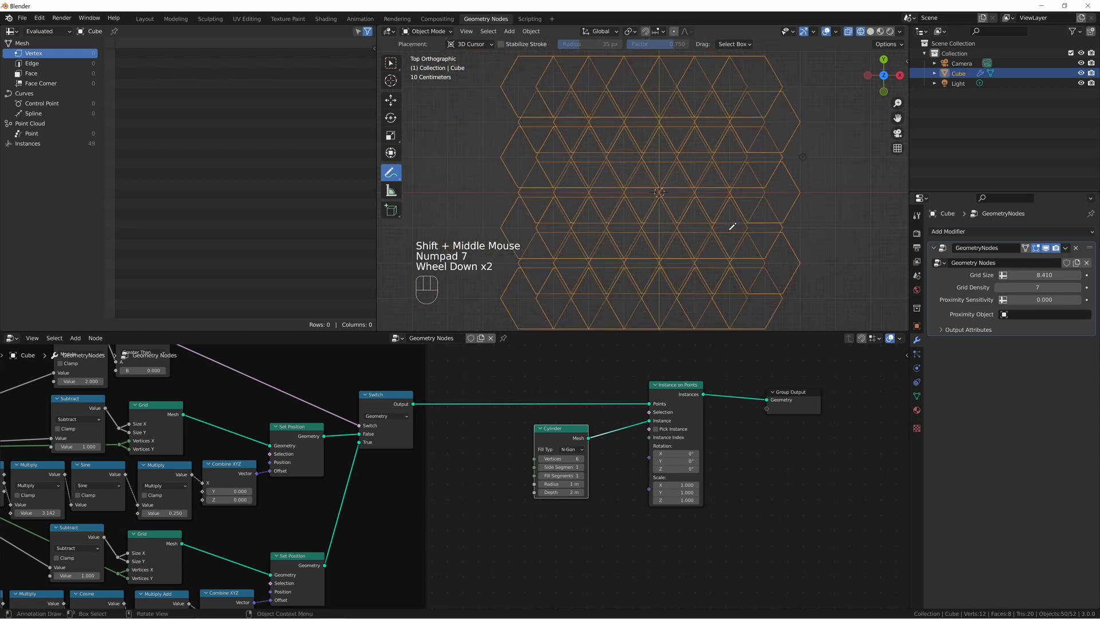
scroll(731, 226, down, 1)
shift+middle_drag(732, 227, 660, 230)
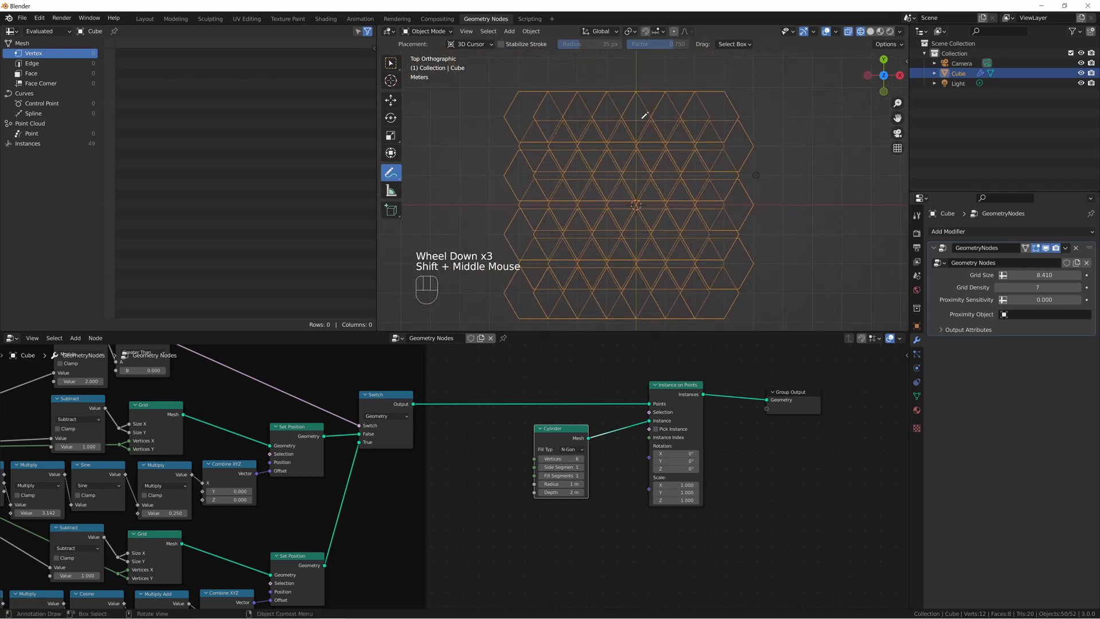
shift+drag(563, 484, 546, 484)
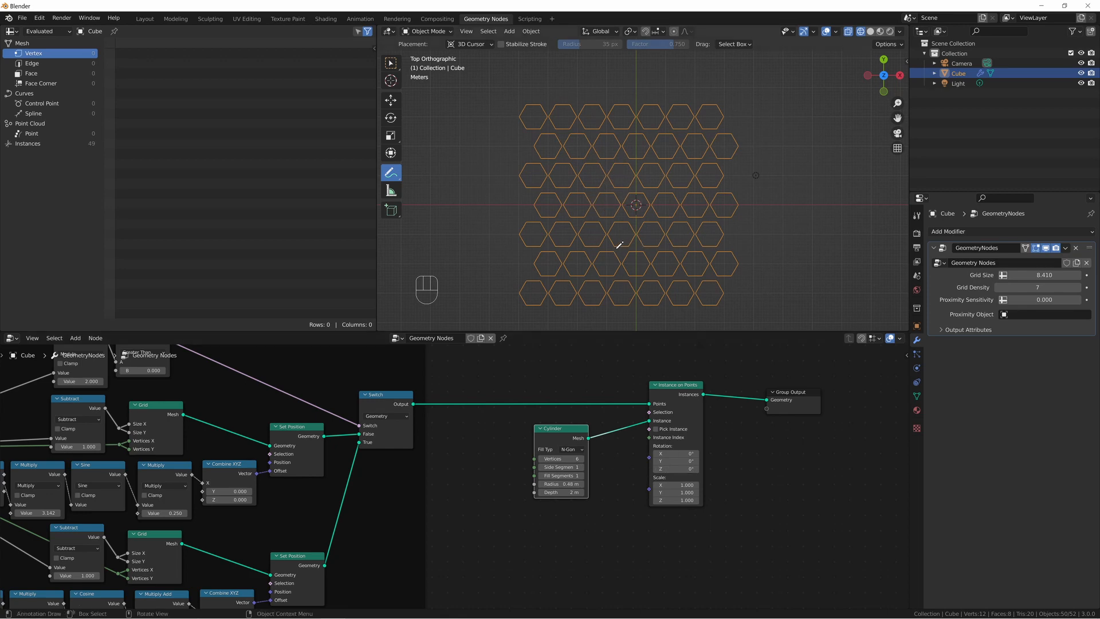
drag(611, 230, 618, 240)
key(ctrl+z)
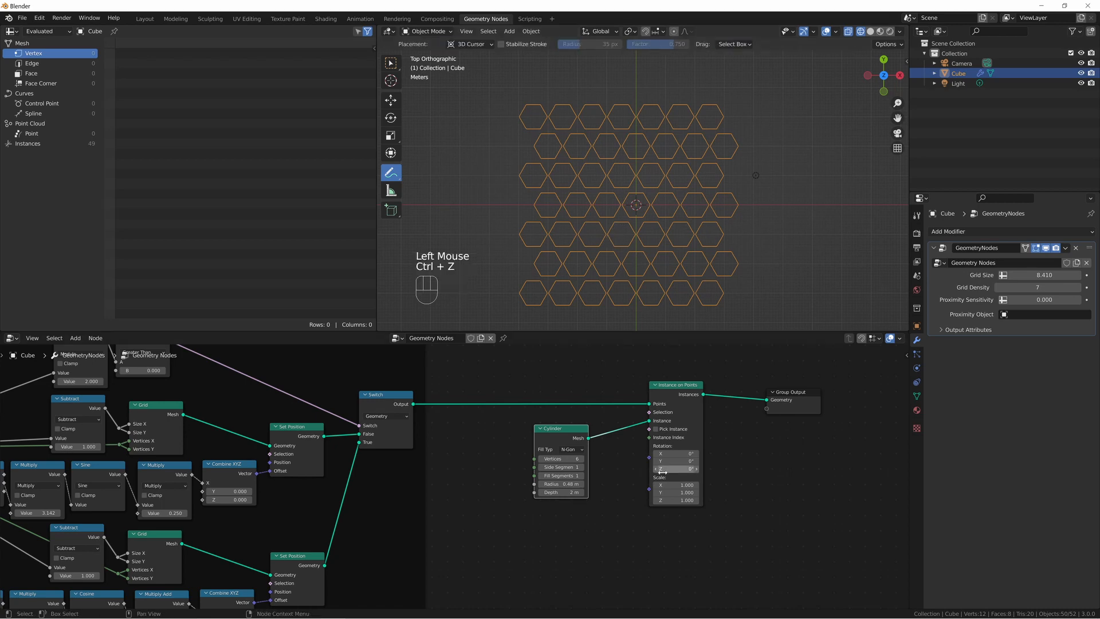
Set the Z rotation of Instance on Points to 30° and scribble an annotation between two hexagons, undoing the stroke.
scroll(646, 458, up, 3)
middle_drag(646, 459, 418, 496)
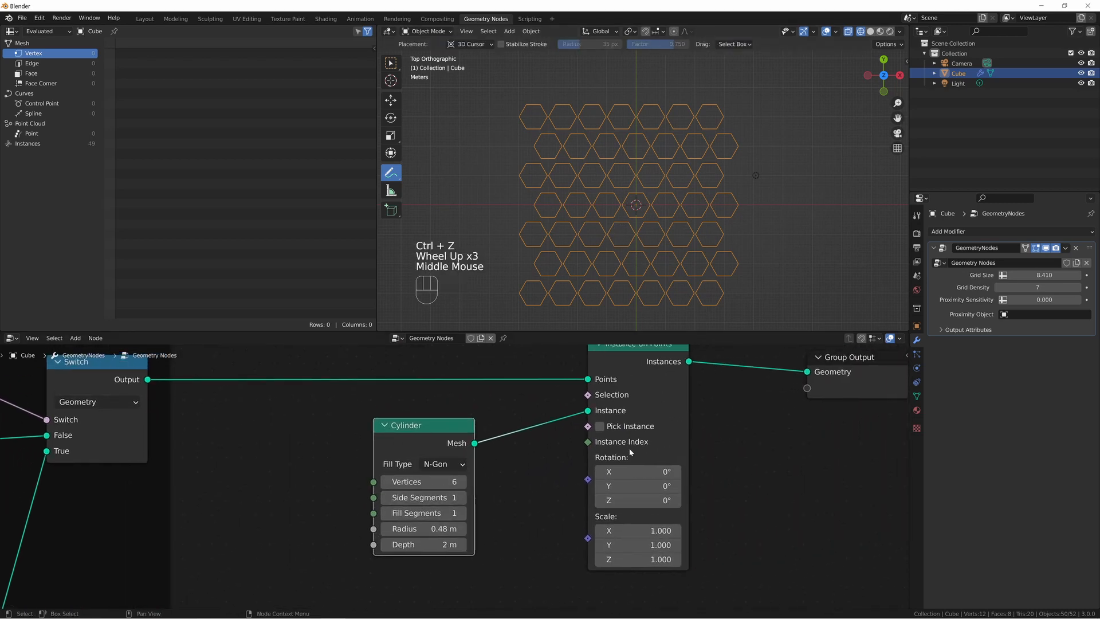
click(650, 500)
text(30)
key(Return)
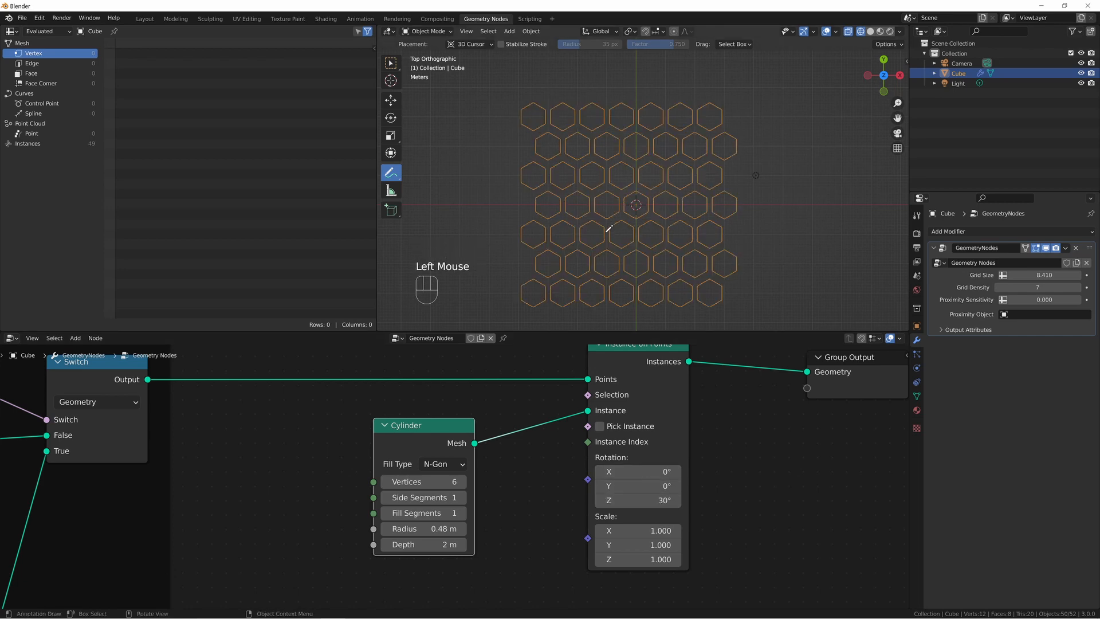
drag(606, 238, 609, 230)
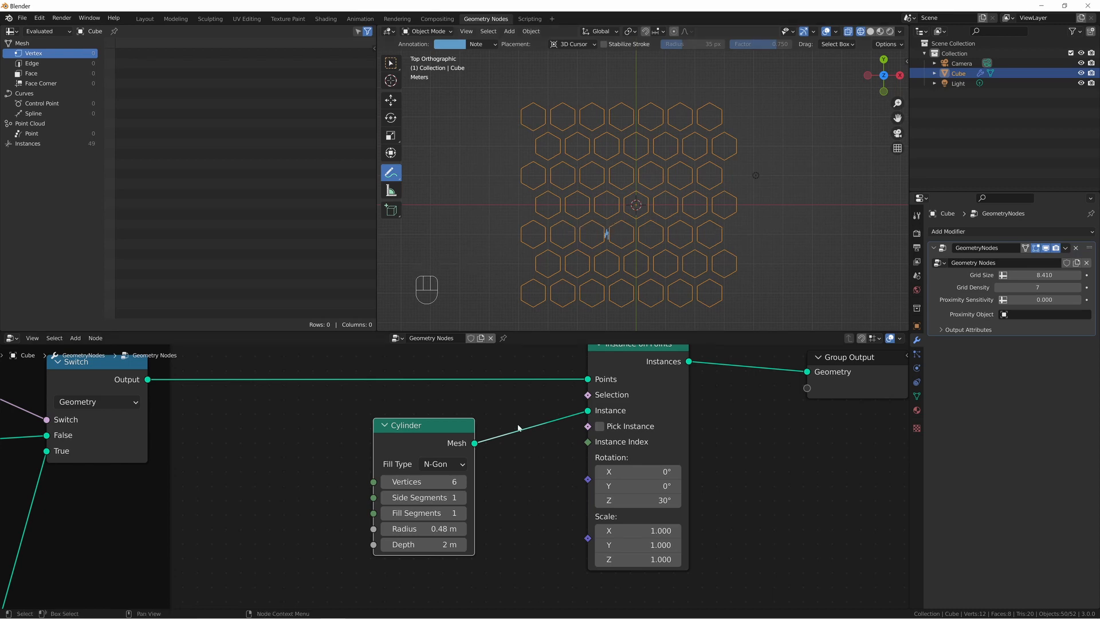
key(ctrl+z)
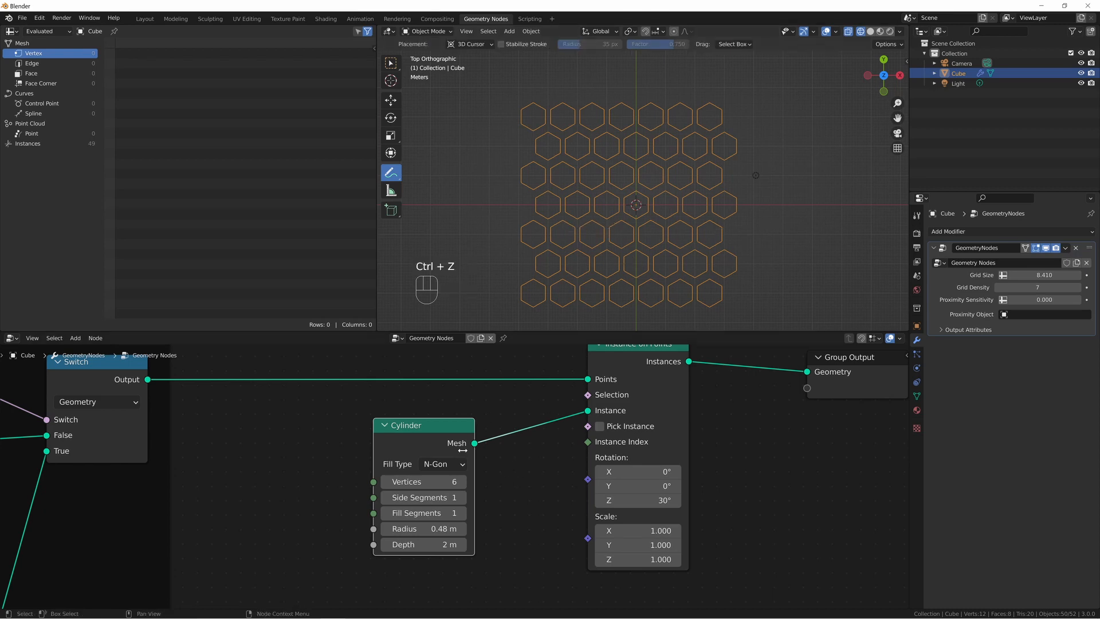
Enlarge the Cylinder radius until hexagons in the same row touch, fine-tuning it to 0.5777 m.
shift+click(424, 528)
shift+drag(424, 529, 439, 529)
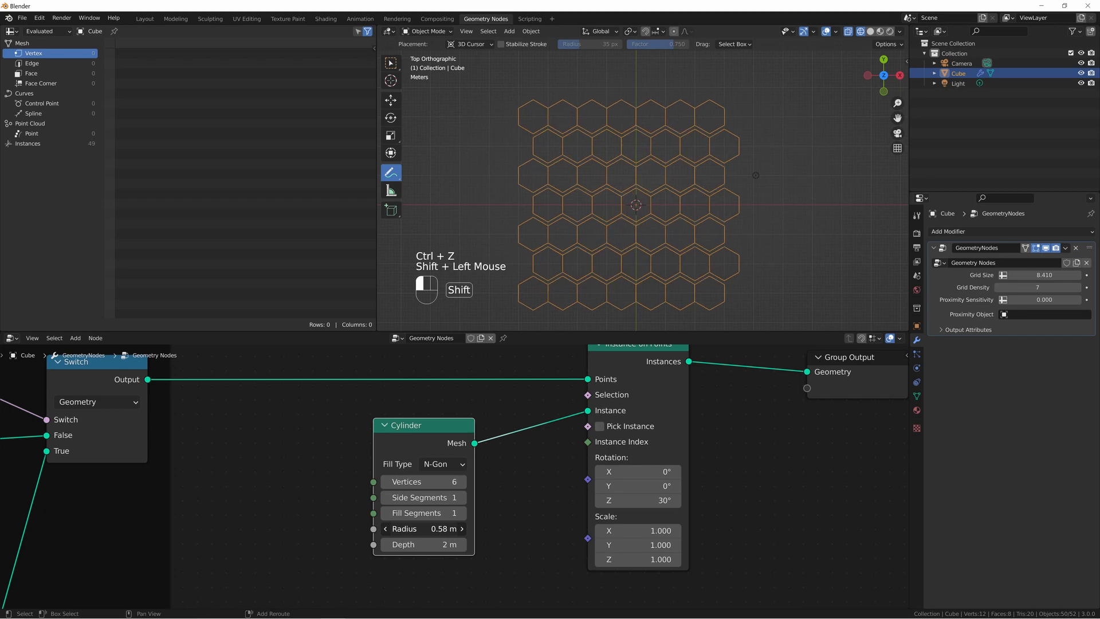
scroll(642, 183, up, 6)
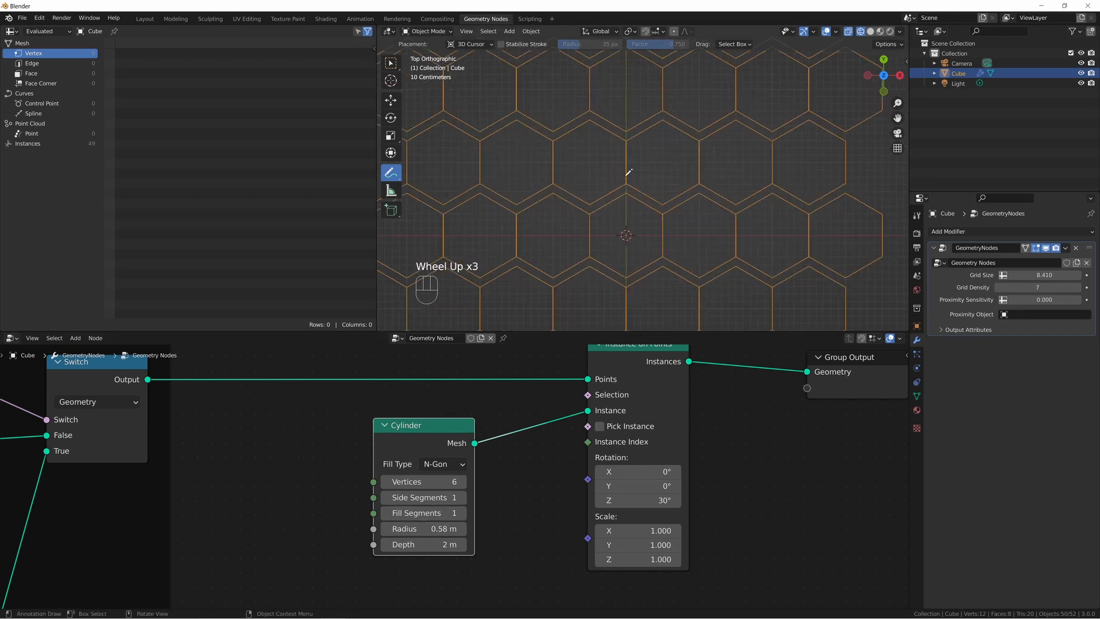
click(422, 528)
text(0.5777)
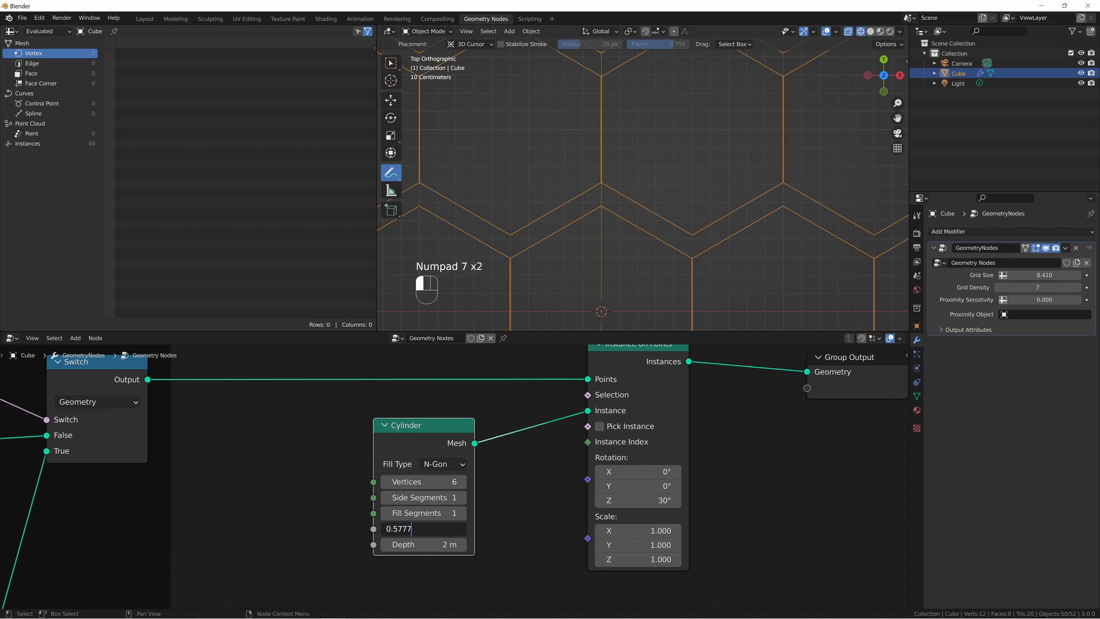
key(Return)
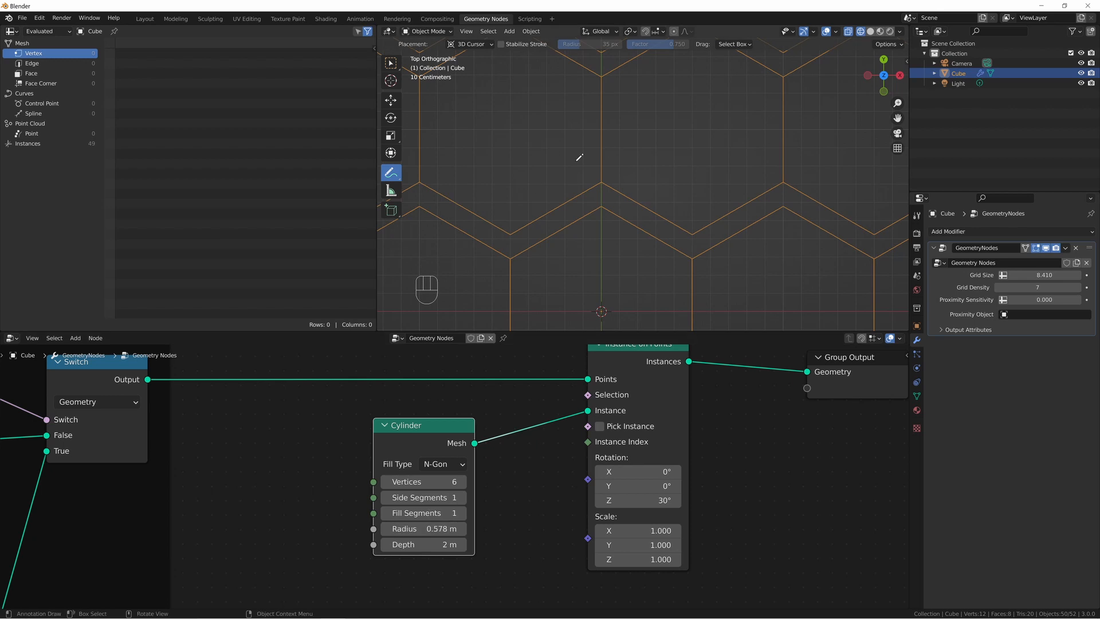
scroll(668, 147, down, 1)
scroll(668, 148, down, 2)
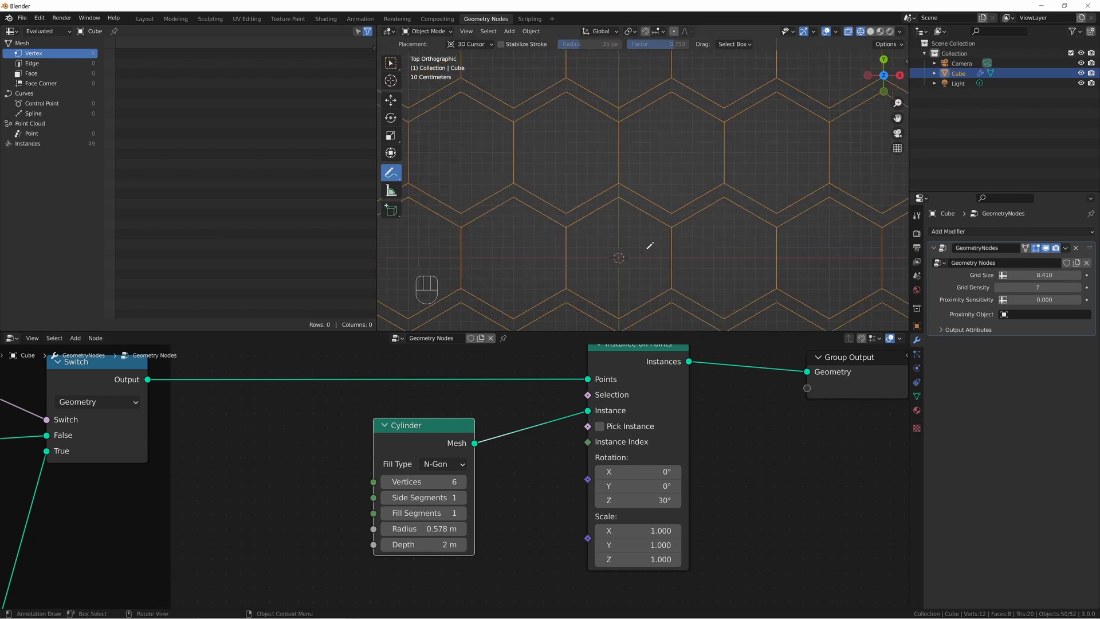
Annotate a horizontal line from the central hexagon's centre to its neighbour's, labelled 1 below and r above.
click(619, 257)
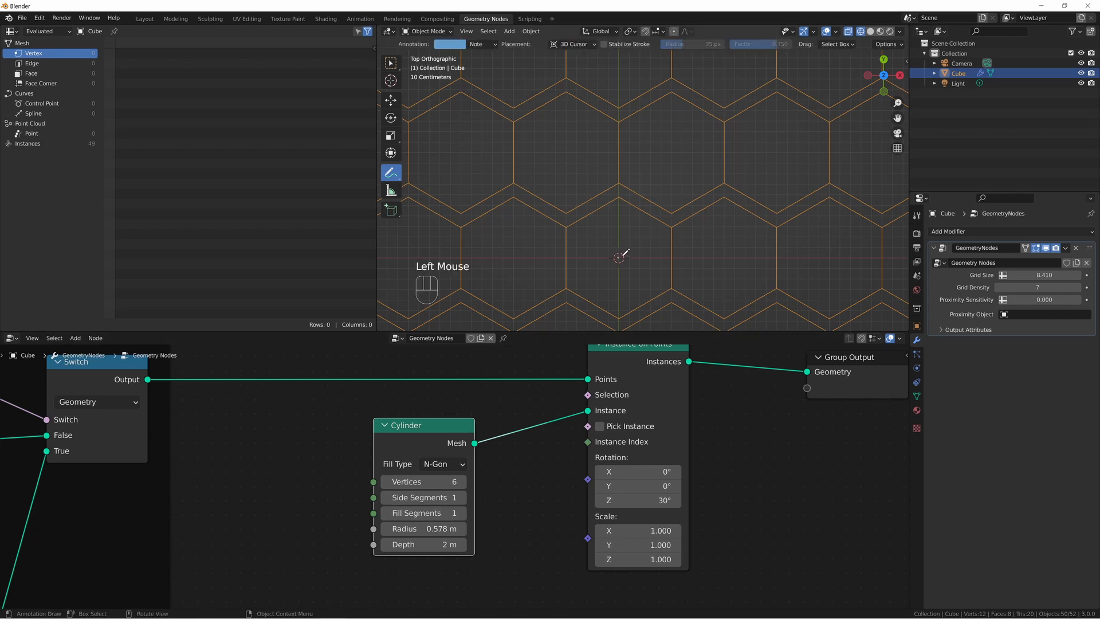
click(727, 258)
drag(622, 257, 743, 258)
drag(665, 266, 665, 278)
drag(640, 253, 648, 248)
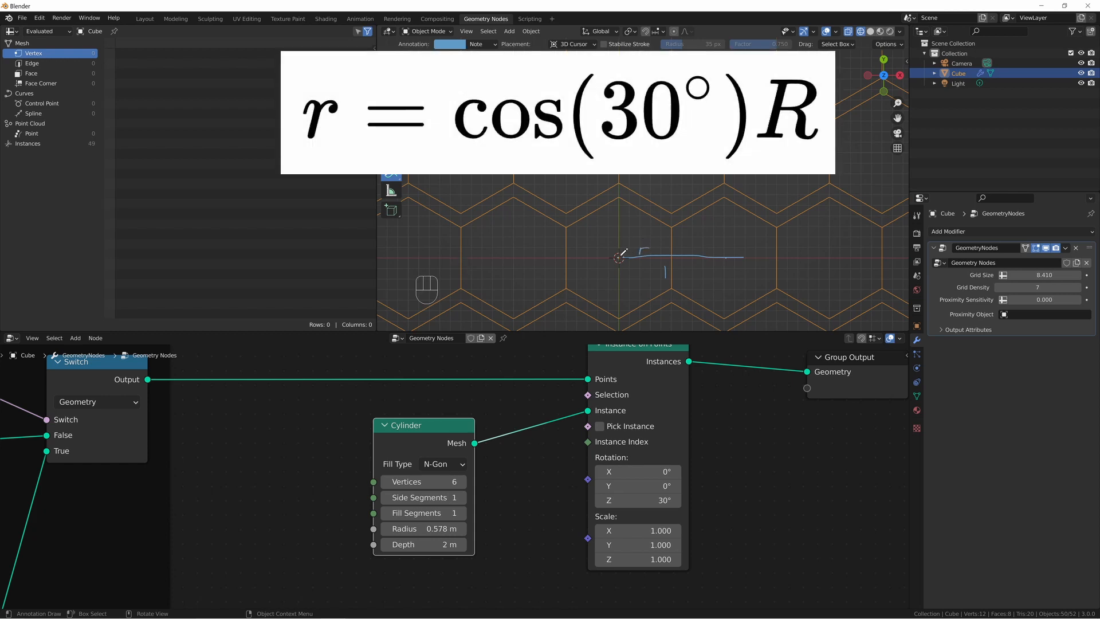
Annotate a vertical line from the central hexagon's centre to its upper corner, labelled R, and complete the r label as r=1/2.
drag(619, 256, 618, 198)
mouse_move(624, 231)
mouse_down()
mouse_move(627, 221)
mouse_move(631, 231)
mouse_up()
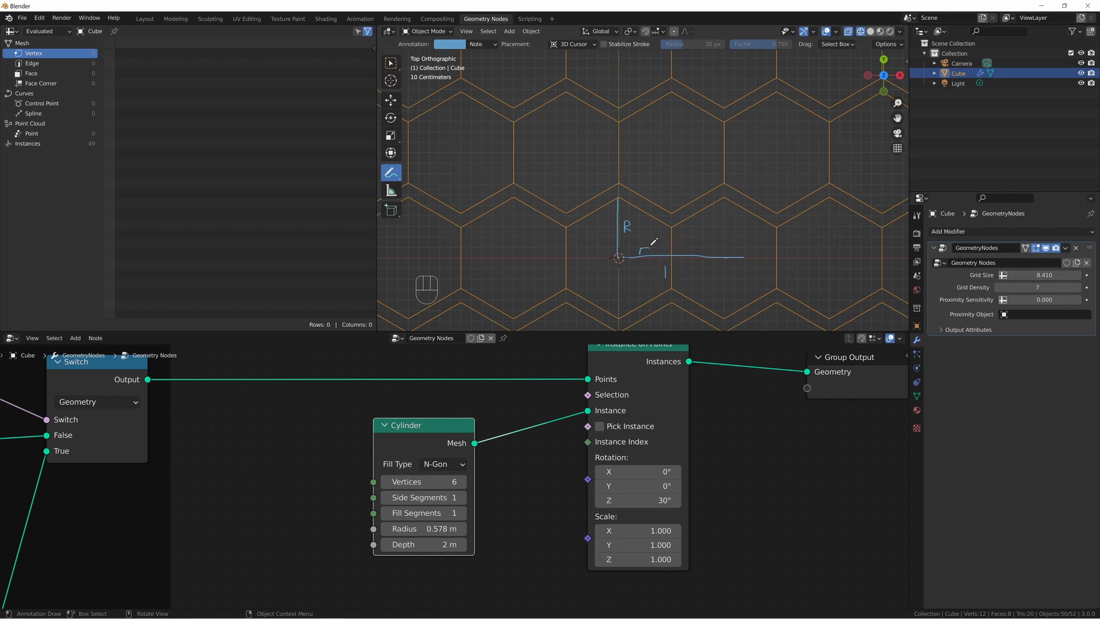
drag(652, 245, 682, 253)
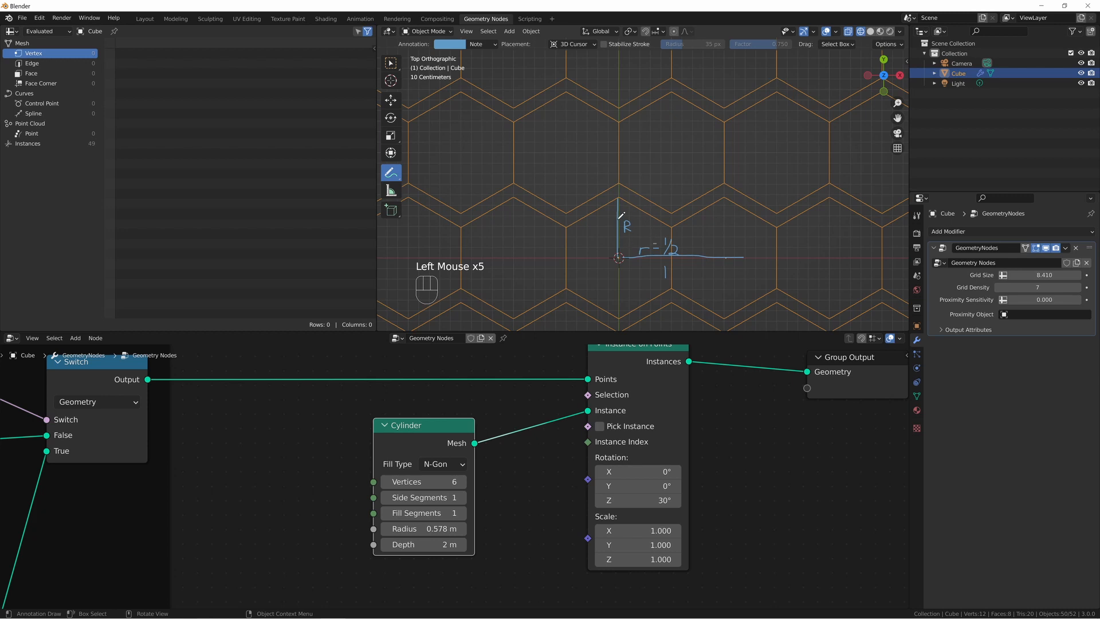
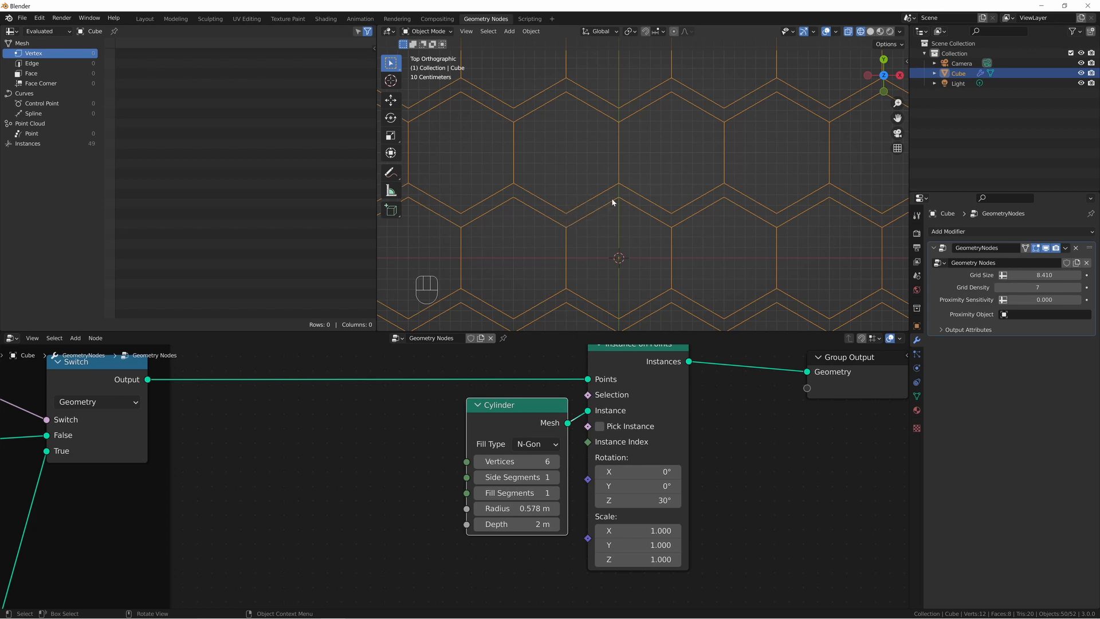
Draw a short annotation stroke in the gap between the hexagon rows above the origin and undo it.
key(shift+space)
key(d)
drag(619, 184, 616, 194)
key(ctrl+z)
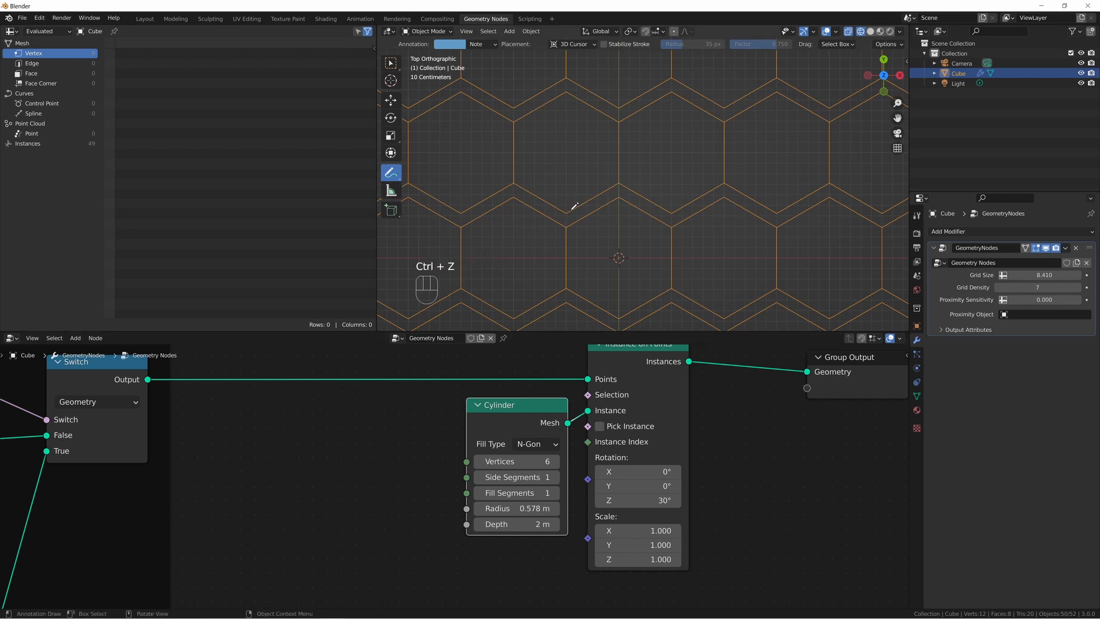
Preview the Switch node's geometry, mark the spacing between grid rows with an annotation stroke, and undo both.
scroll(574, 207, down, 2)
alt+shift+click(112, 387)
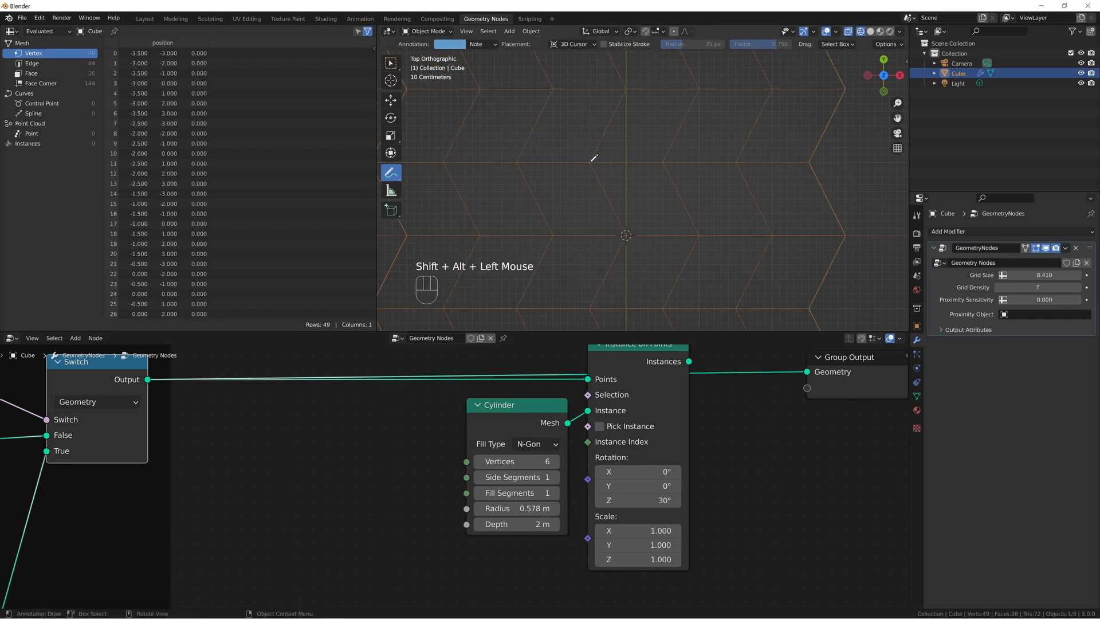
drag(591, 163, 592, 173)
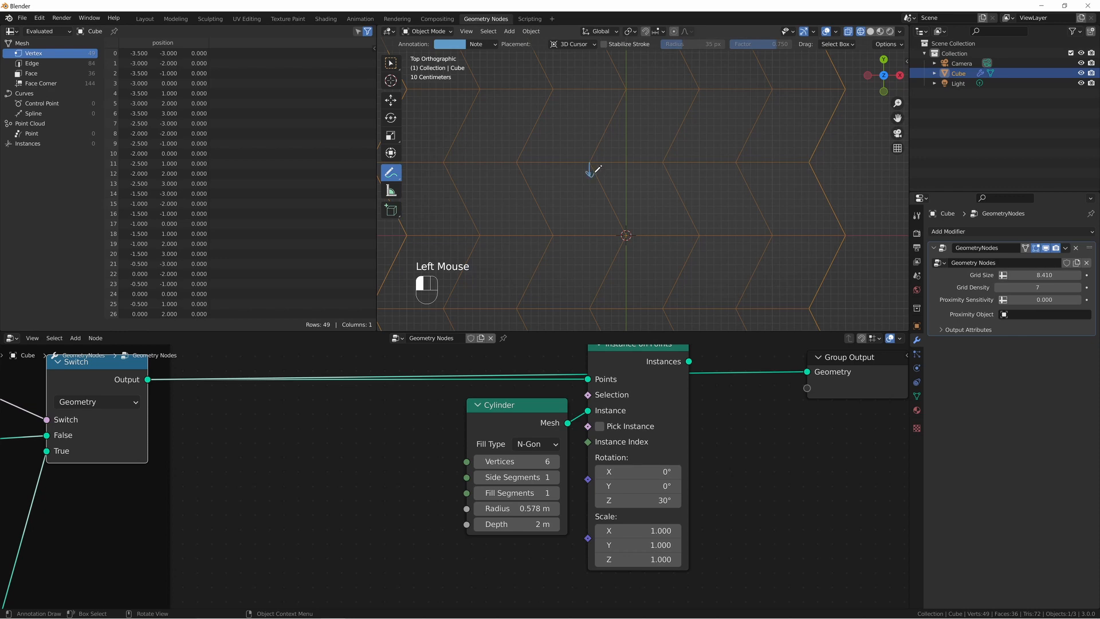
key(ctrl+z)
key(ctrl+z)
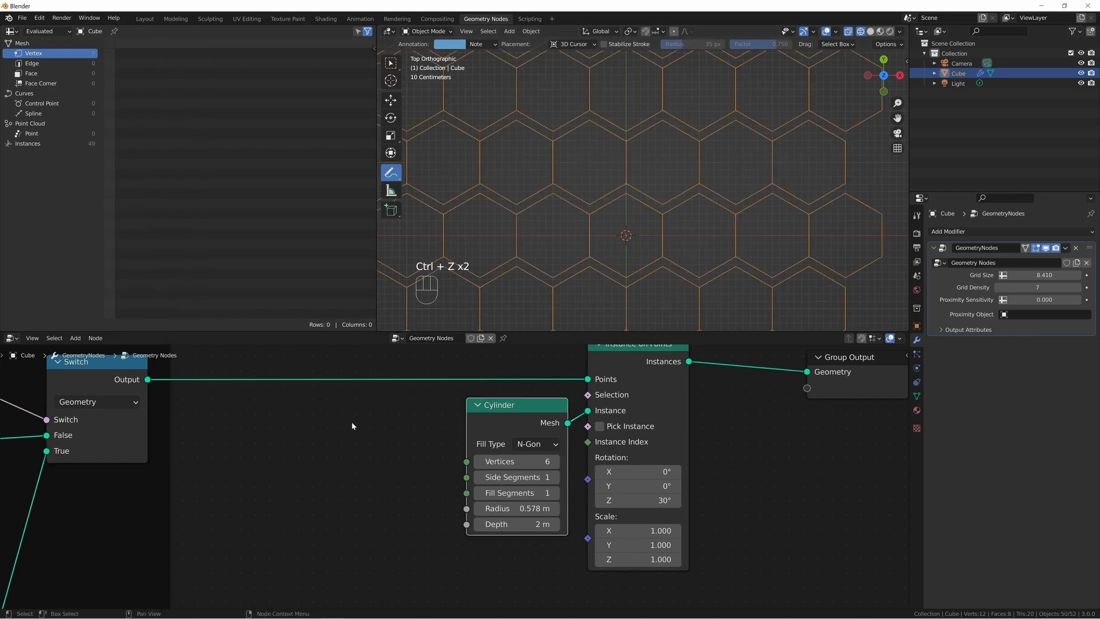
Insert a Transform node between Switch and Instance on Points and set its Y scale to 0.867.
key(shift+a)
text(stransform)
key(Return)
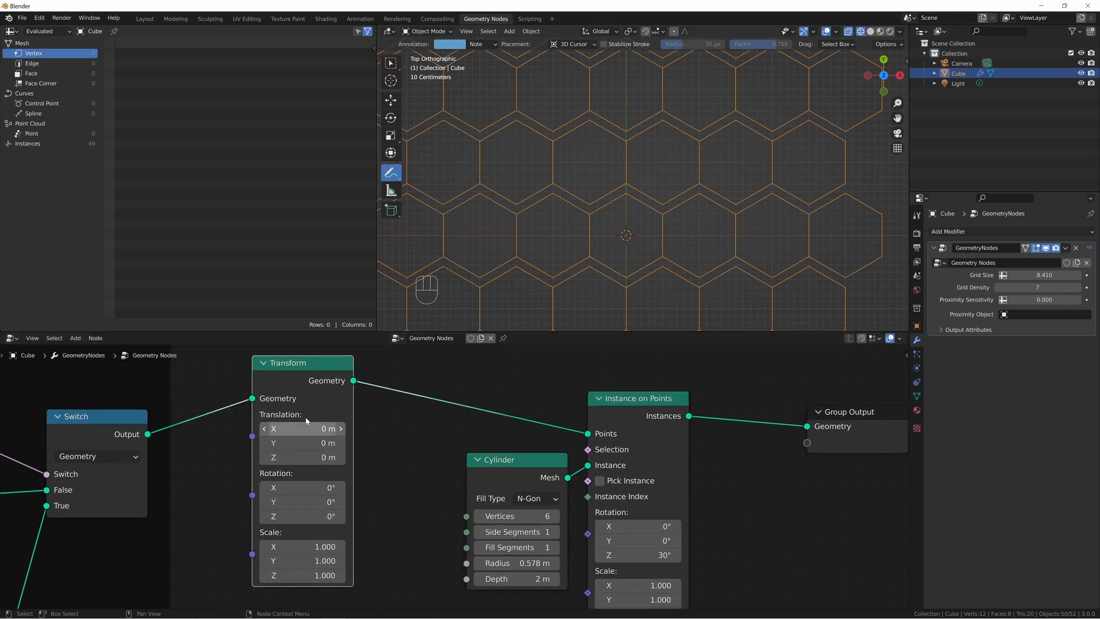
click(291, 383)
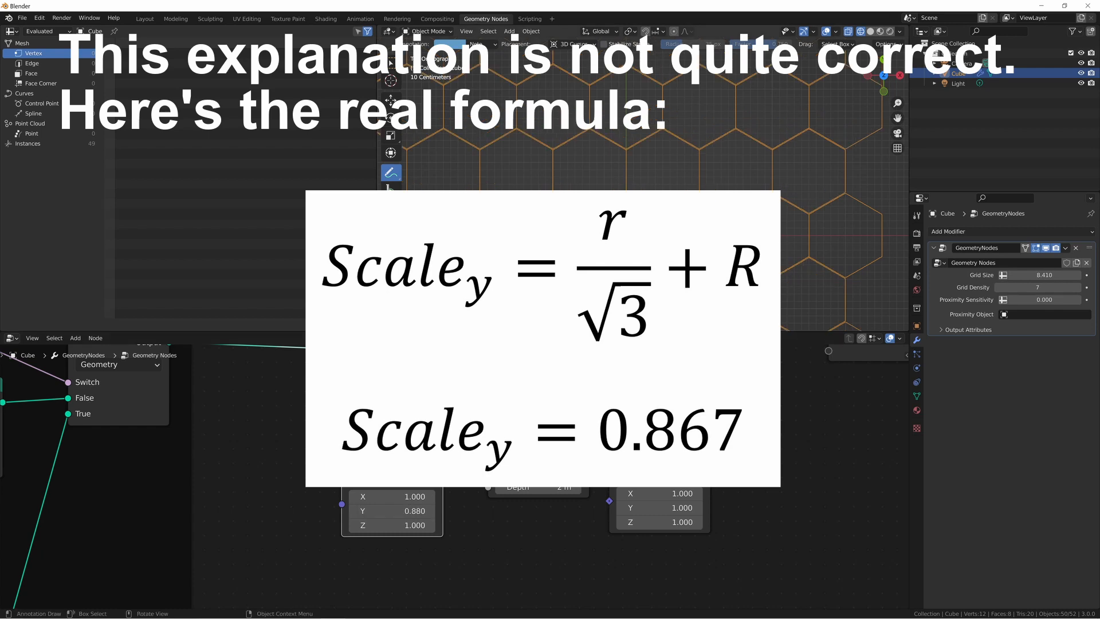
click(412, 510)
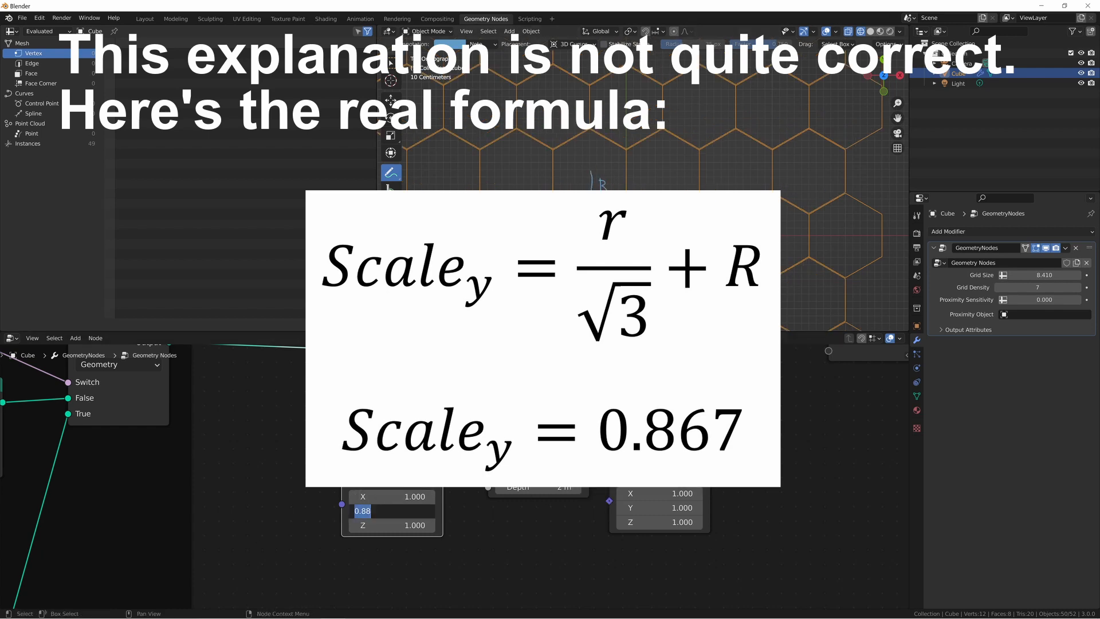
text(0.867)
key(Return)
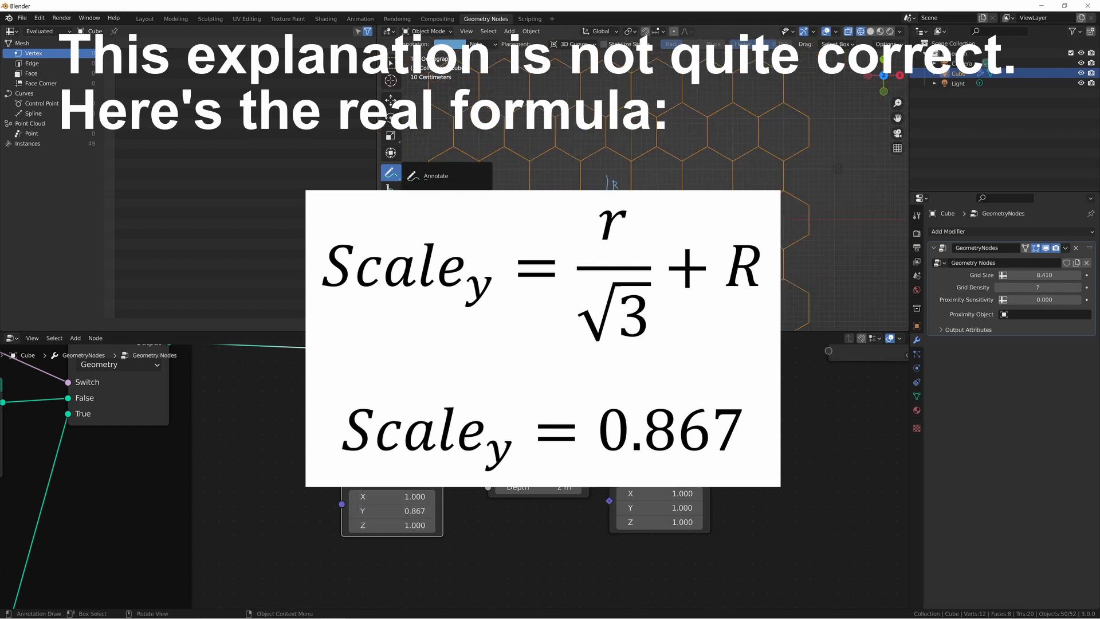
Erase the R annotation from the viewport and switch back to the Select Box tool.
click(610, 182)
click(602, 212)
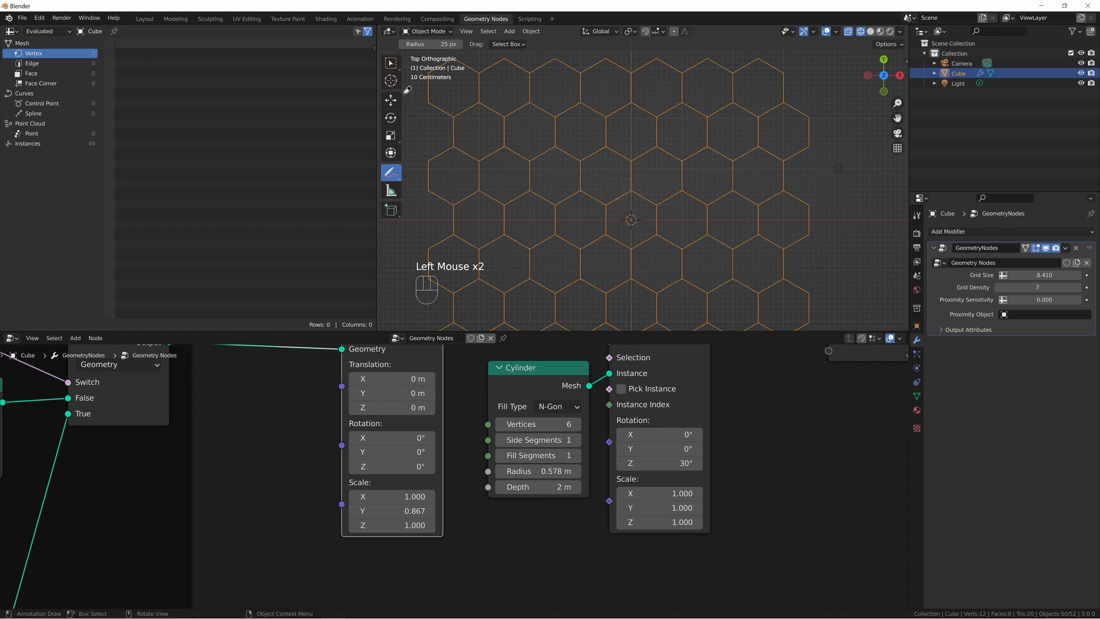
click(395, 70)
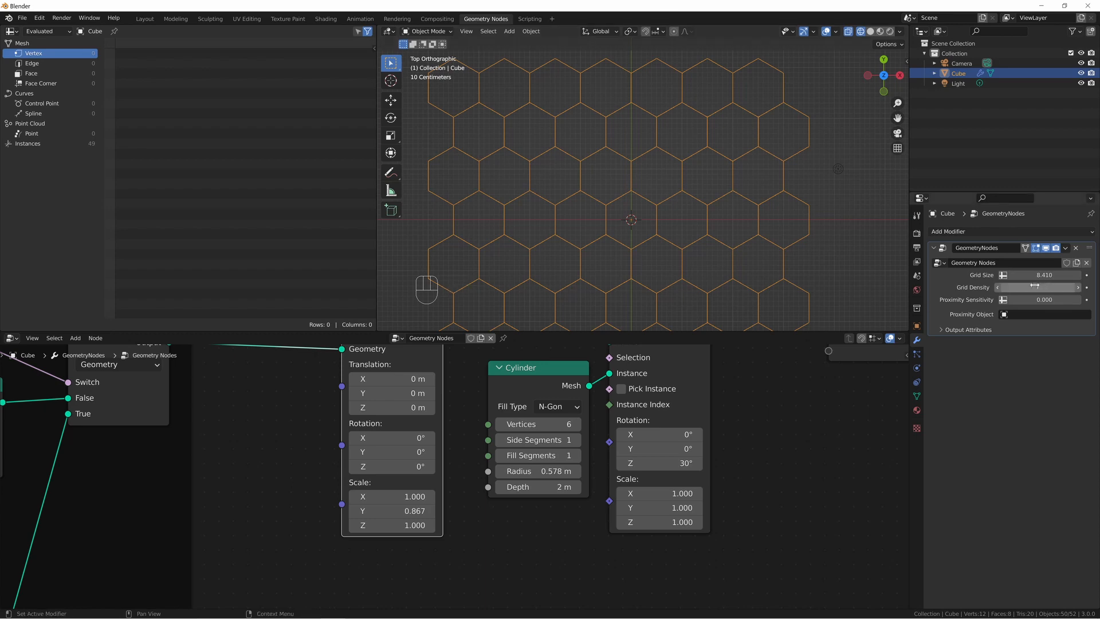
Raise the modifier's Grid Density to 16 and further to 22 to test the hexagon tiling.
click(1078, 288)
scroll(644, 184, down, 3)
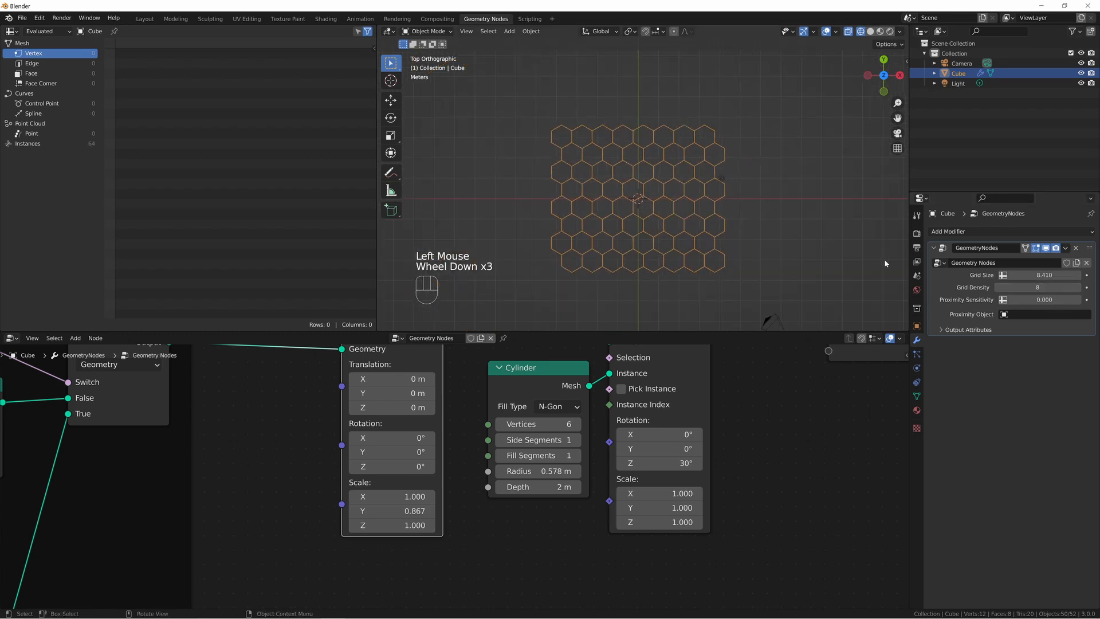
click(771, 319)
click(1078, 287)
click(1079, 288)
click(1079, 288)
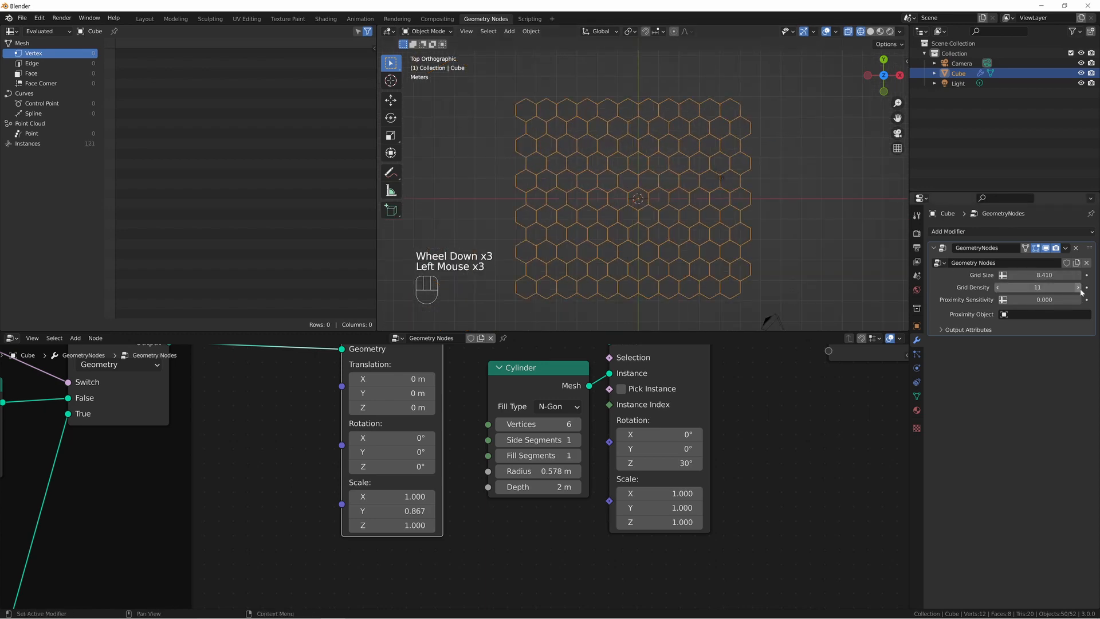
click(1078, 287)
click(1078, 288)
click(1079, 288)
click(1080, 288)
click(1080, 288)
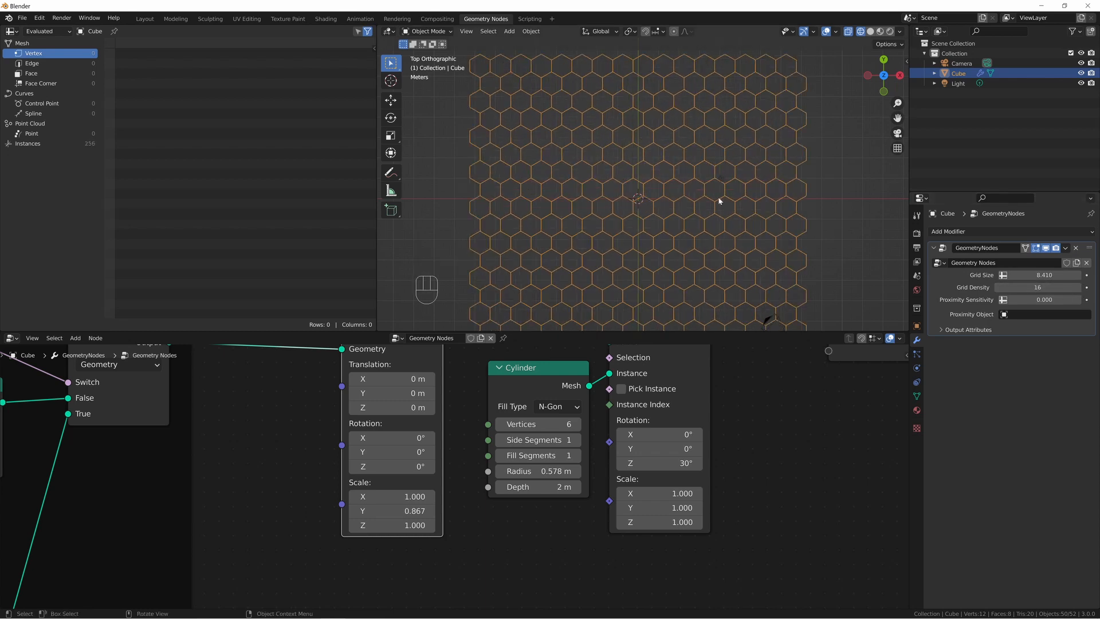
scroll(681, 415, down, 3)
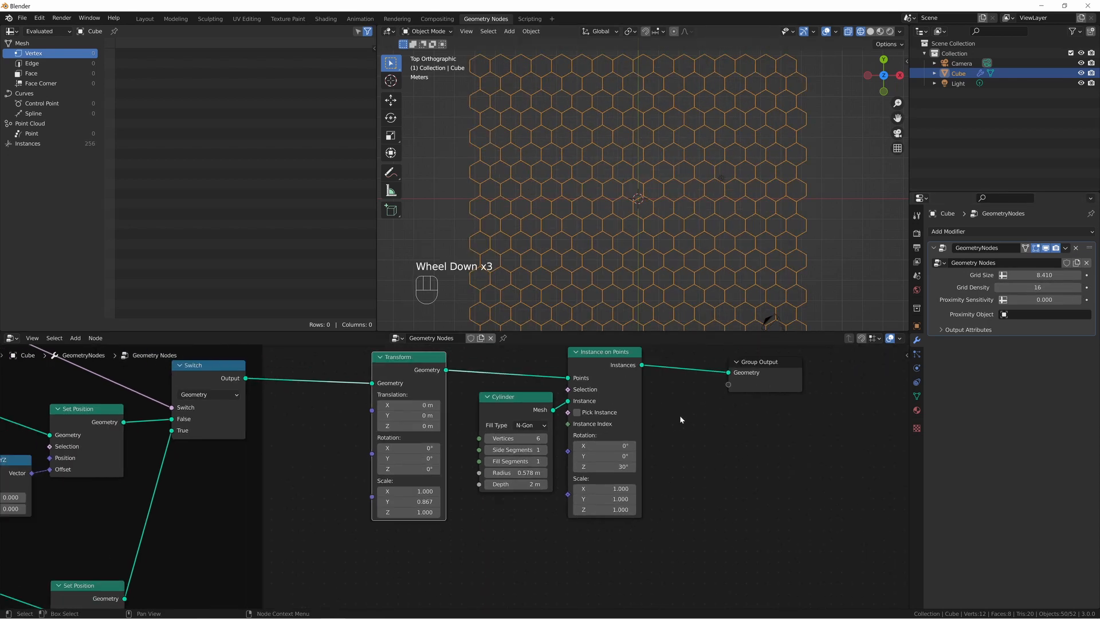
middle_drag(680, 415, 642, 425)
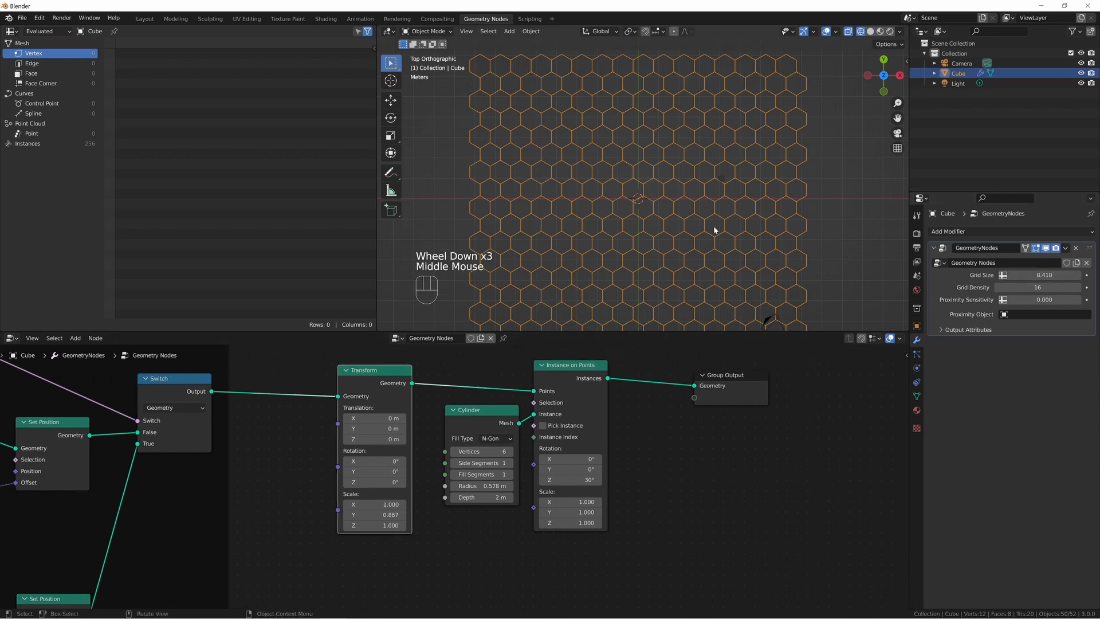
scroll(613, 194, down, 2)
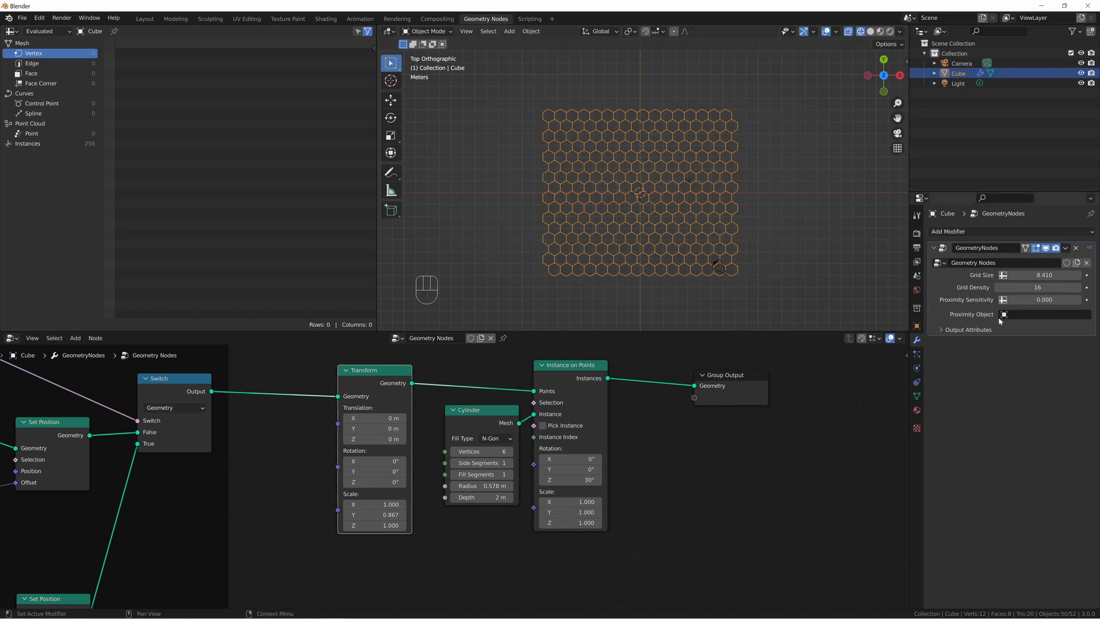
mouse_move(1038, 287)
mouse_down()
mouse_move(1060, 287)
mouse_move(1028, 287)
mouse_move(1052, 288)
mouse_up()
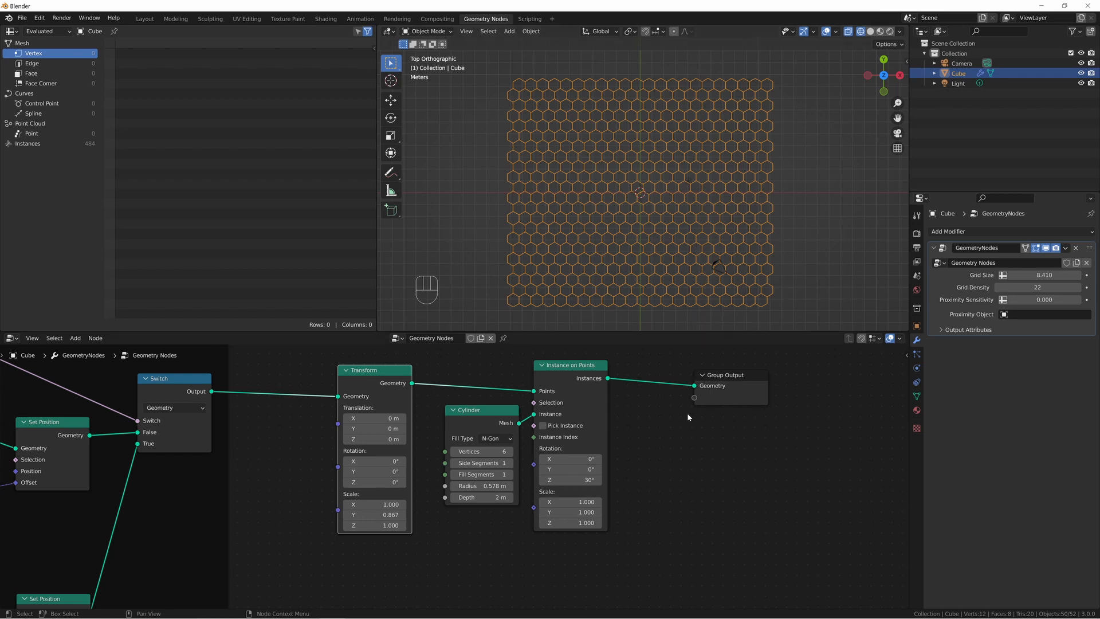
Insert a second Transform node between Instance on Points and Group Output.
key(shift+a)
text(transform)
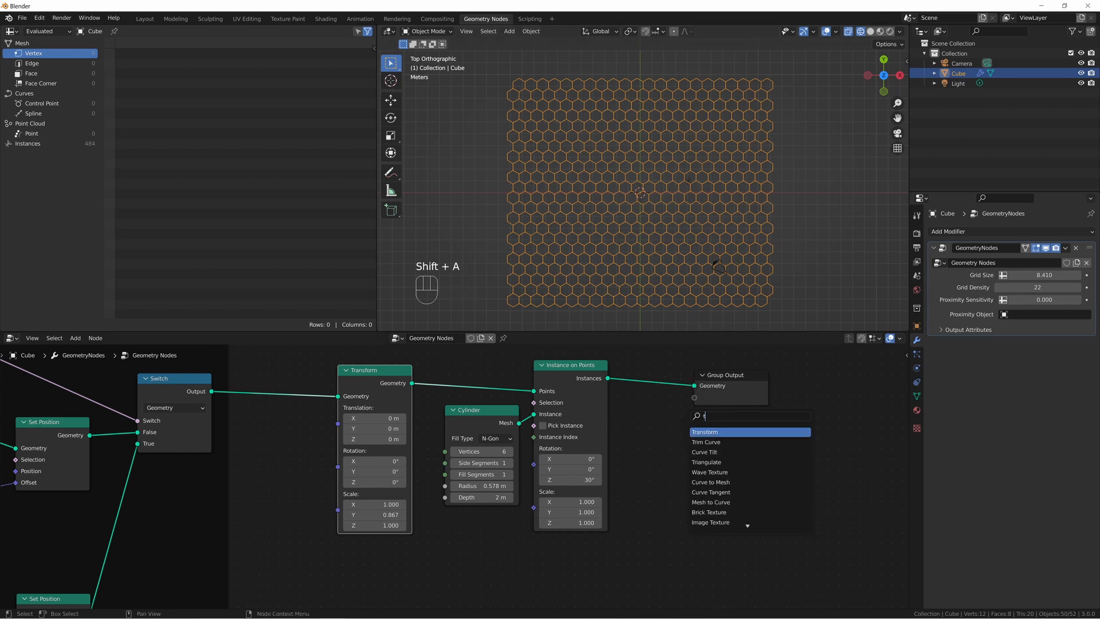
key(Return)
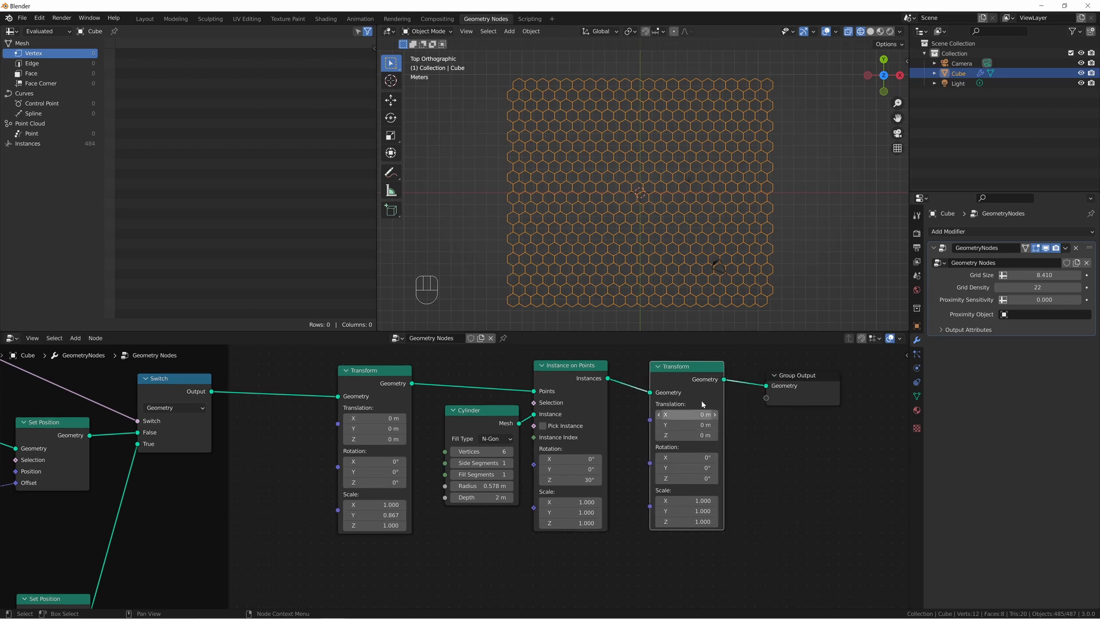
click(663, 360)
Add a Group Input node and a Combine XYZ node below the instancing nodes.
middle_drag(664, 513, 718, 430)
key(shift+a)
text(group)
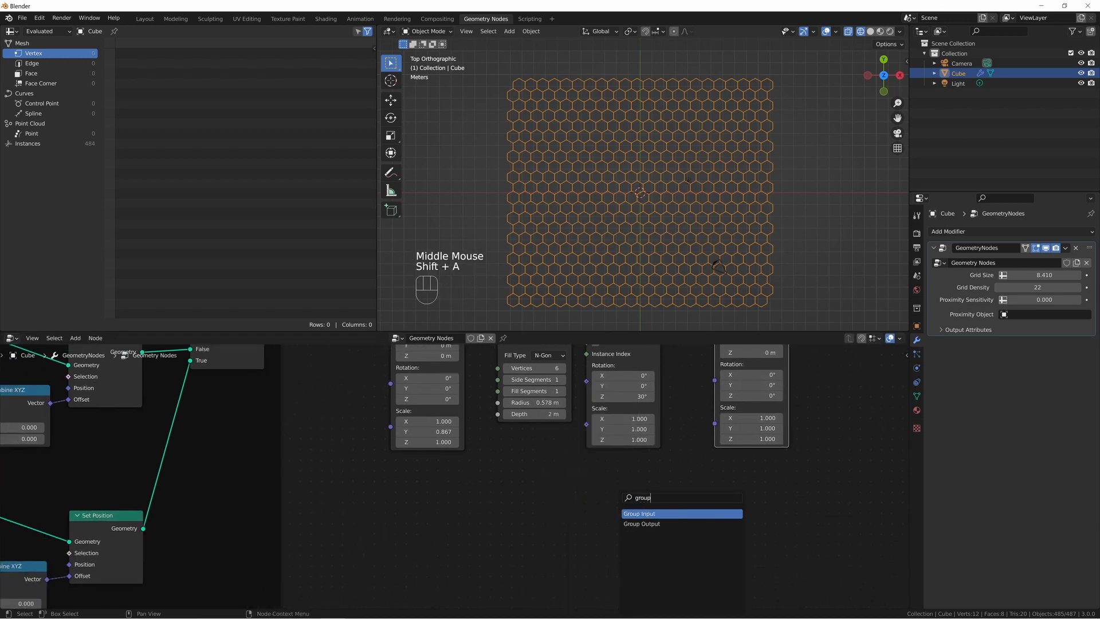
key(Return)
click(413, 497)
key(shift+a)
text(s)
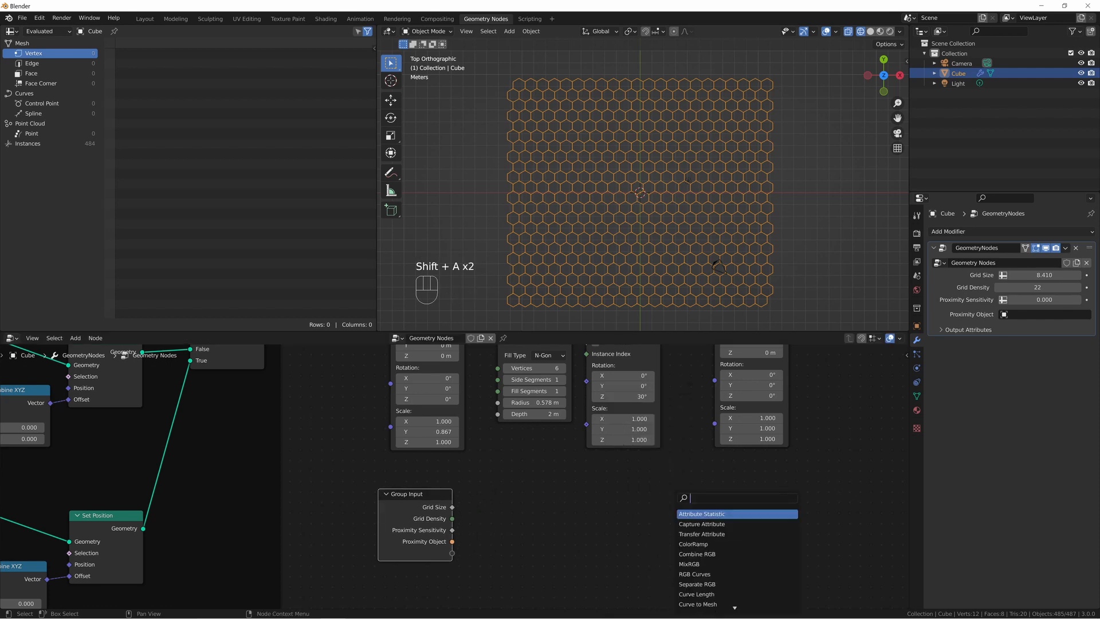
text(combin)
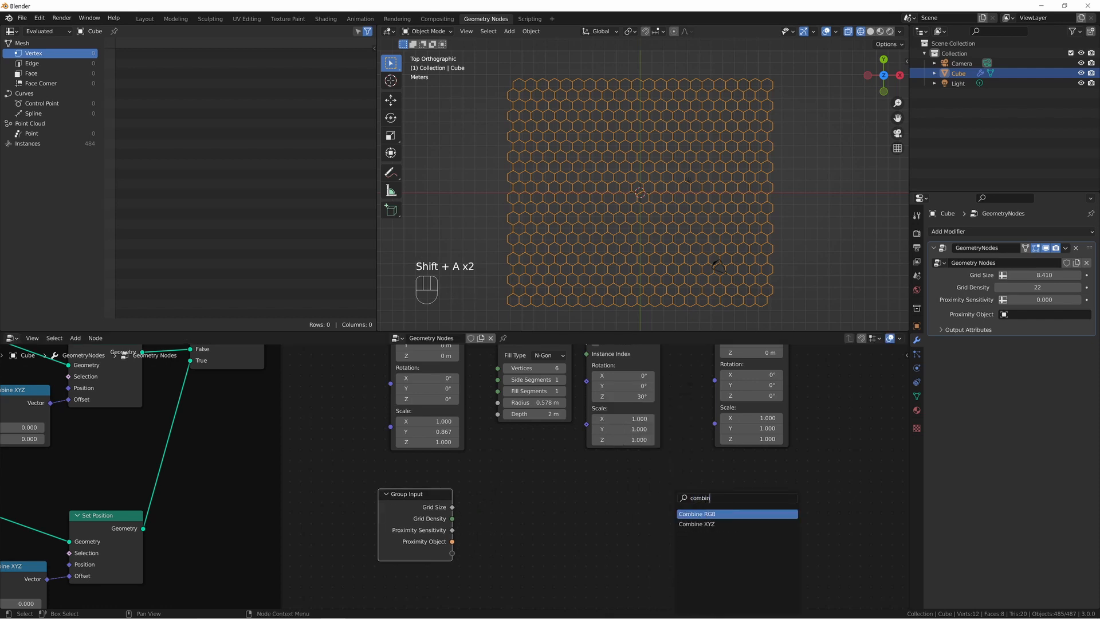
key(Down)
key(Return)
click(613, 505)
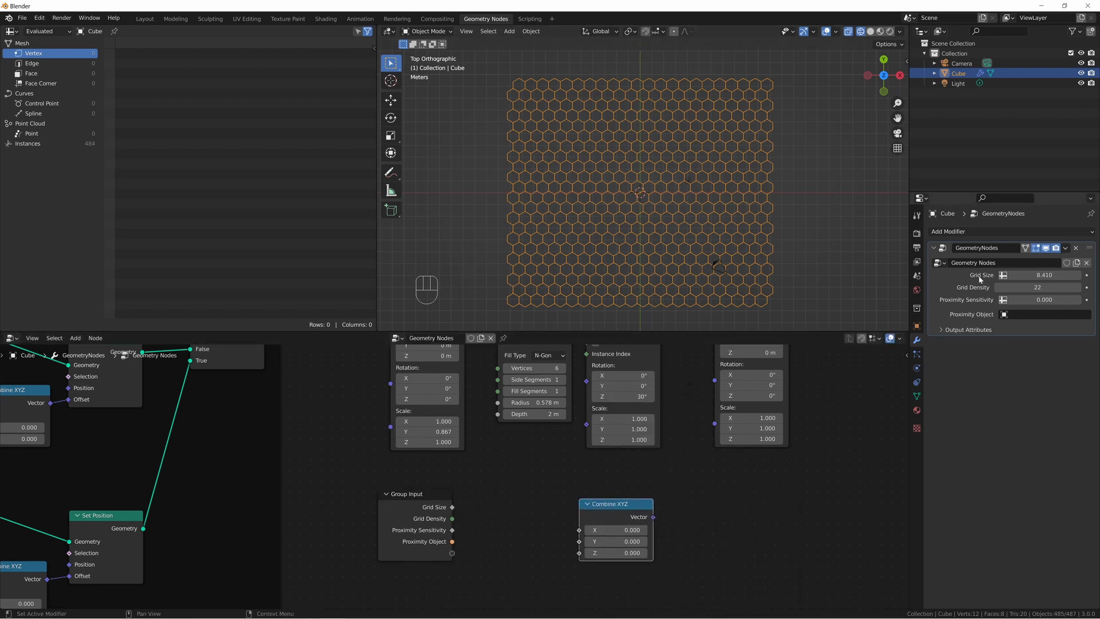
Flatten the hexagons by setting the Cylinder node's Depth to 0.09 m.
middle_drag(642, 220, 644, 124)
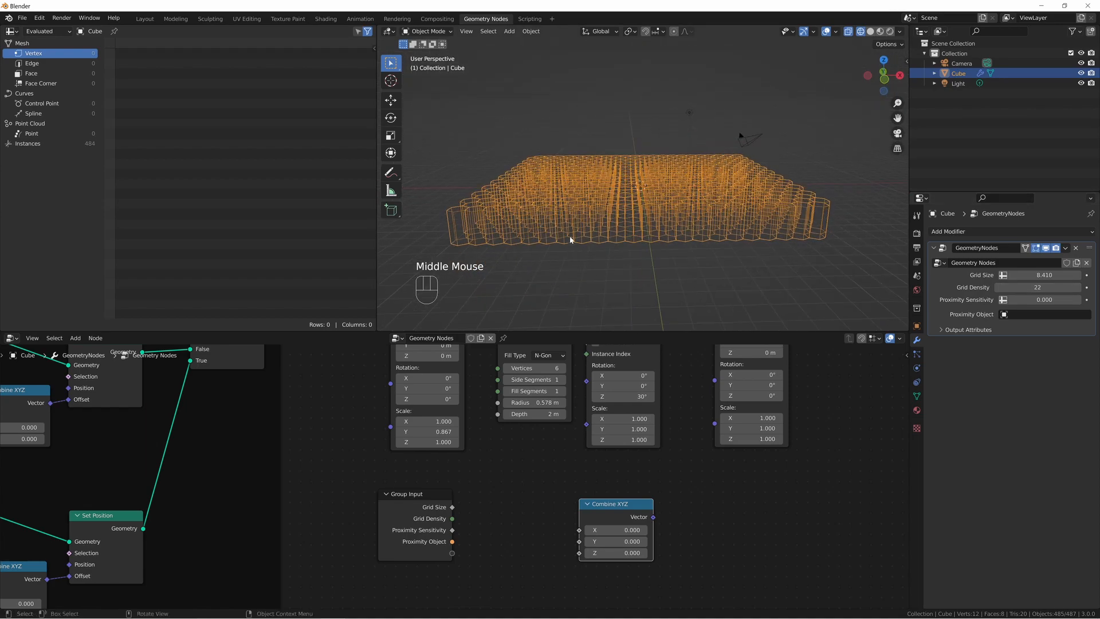
middle_drag(570, 239, 591, 250)
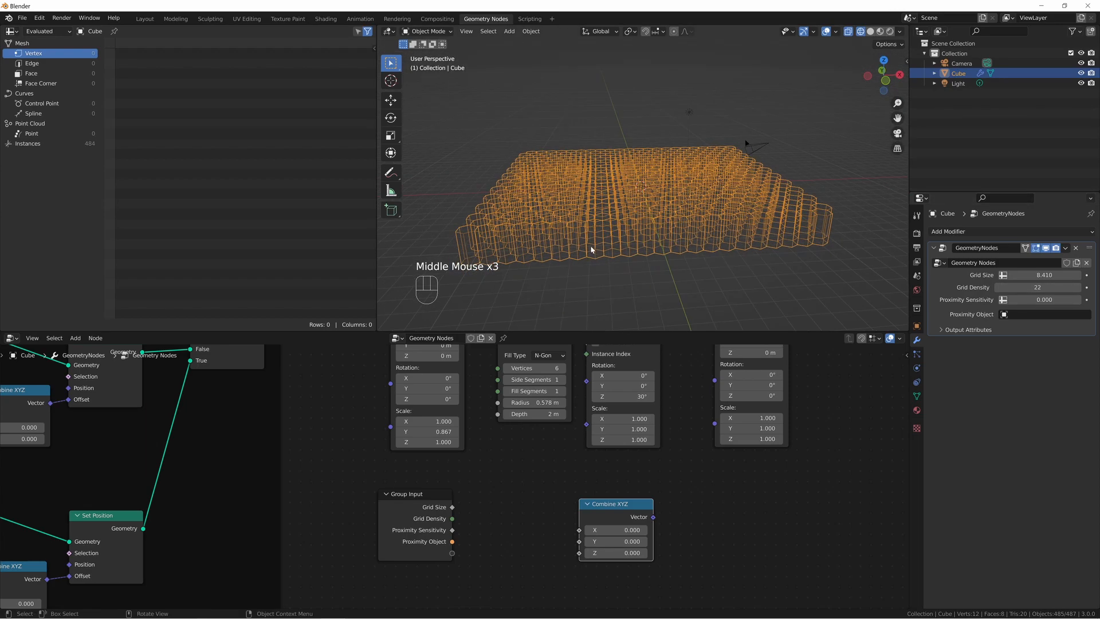
shift+drag(542, 414, 531, 414)
click(548, 414)
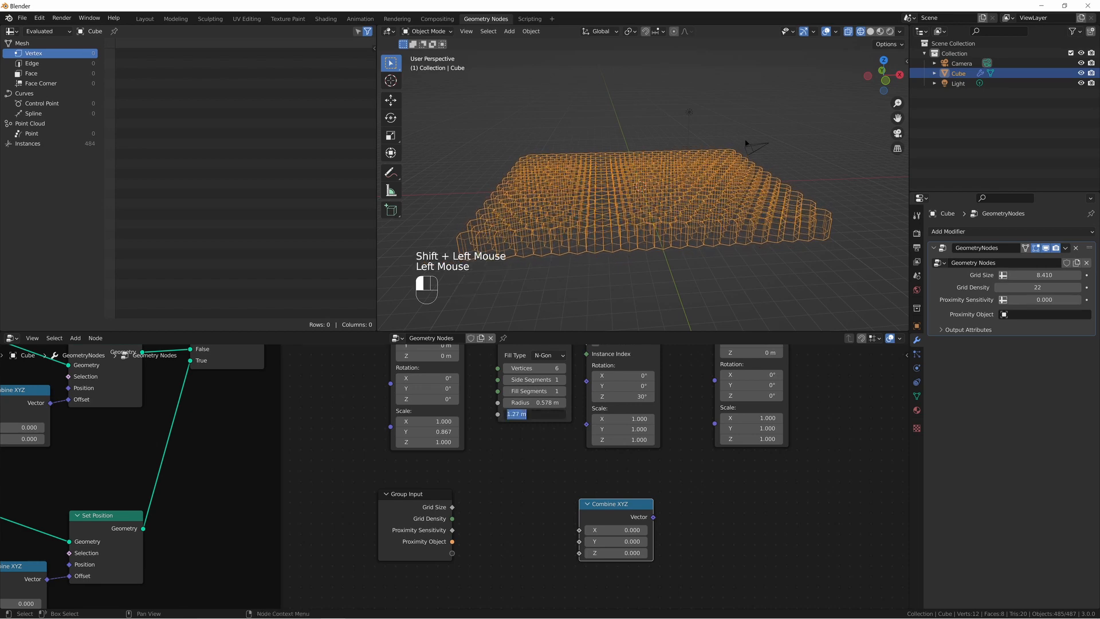
text(.09)
key(Return)
mouse_move(630, 246)
middle_down()
mouse_move(632, 221)
mouse_move(604, 221)
mouse_move(619, 210)
mouse_move(617, 264)
middle_up()
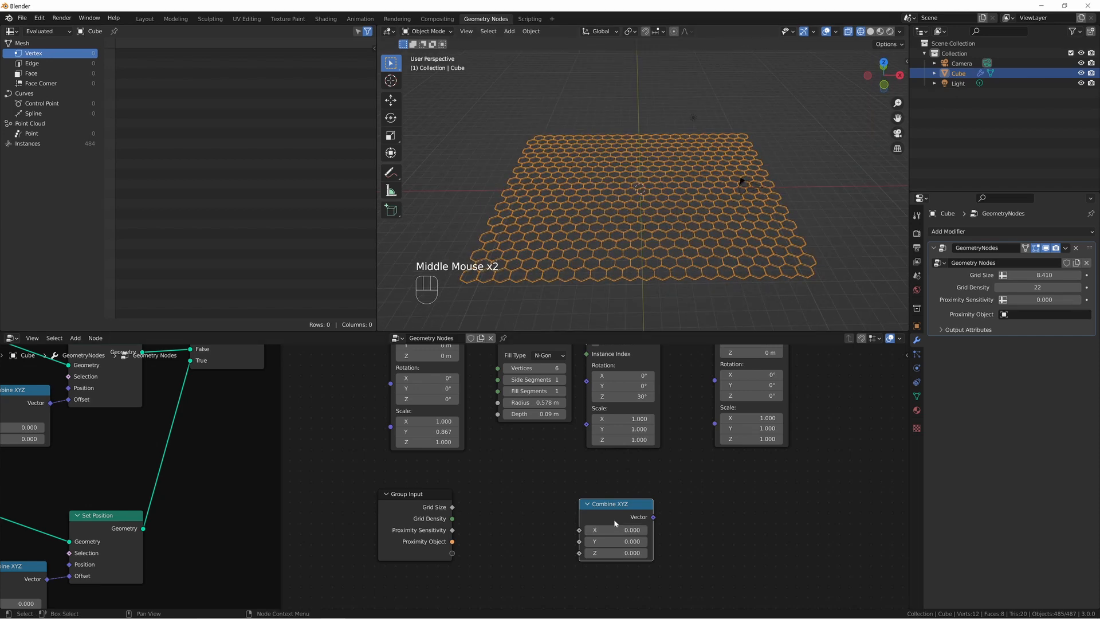
Set Combine XYZ's Z to 1, feed Grid Size into its X and Y, and link its Vector to the second Transform's Scale.
drag(616, 517, 613, 488)
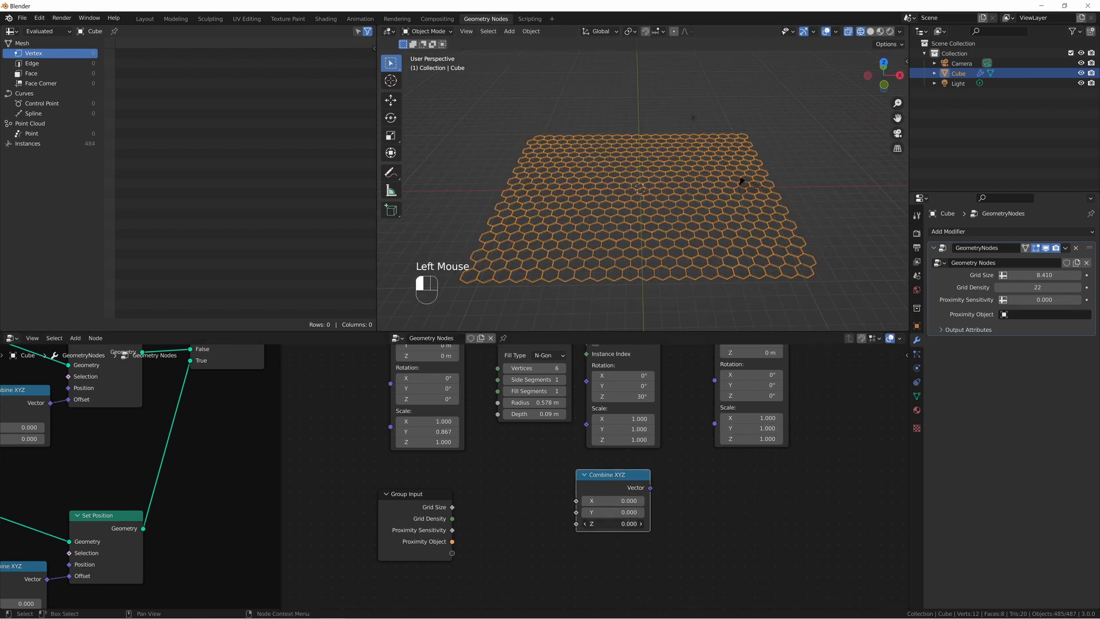
drag(612, 524, 625, 522)
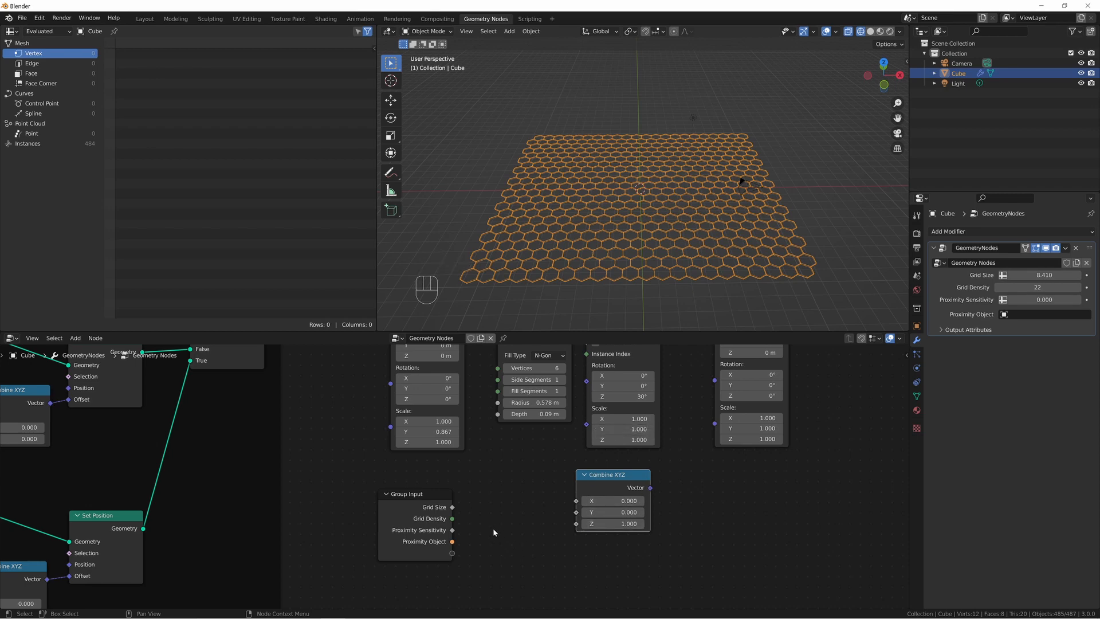
drag(453, 508, 577, 500)
drag(576, 513, 453, 507)
drag(651, 488, 715, 407)
Set the modifier's Grid Density to 25.
scroll(641, 149, down, 5)
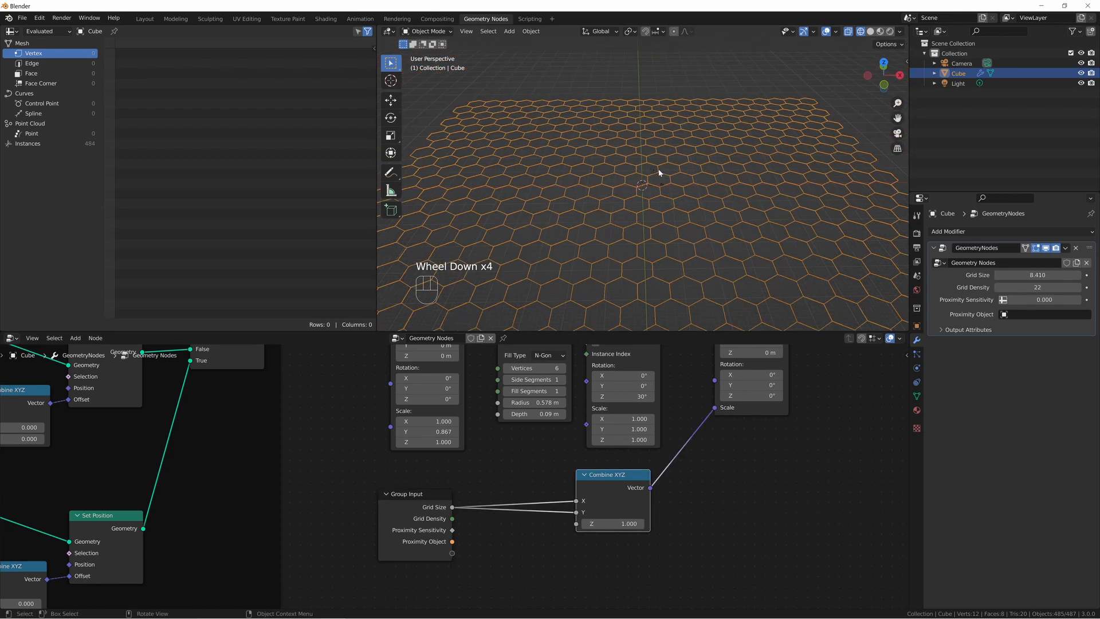
middle_drag(658, 172, 629, 224)
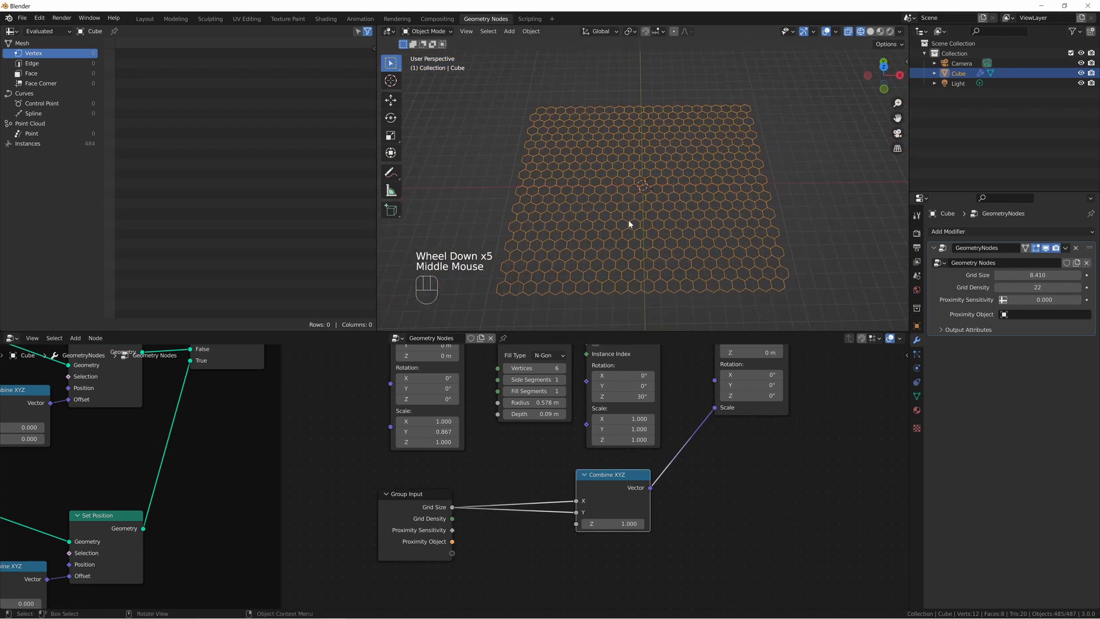
click(1078, 287)
click(1078, 287)
click(1079, 287)
click(1078, 287)
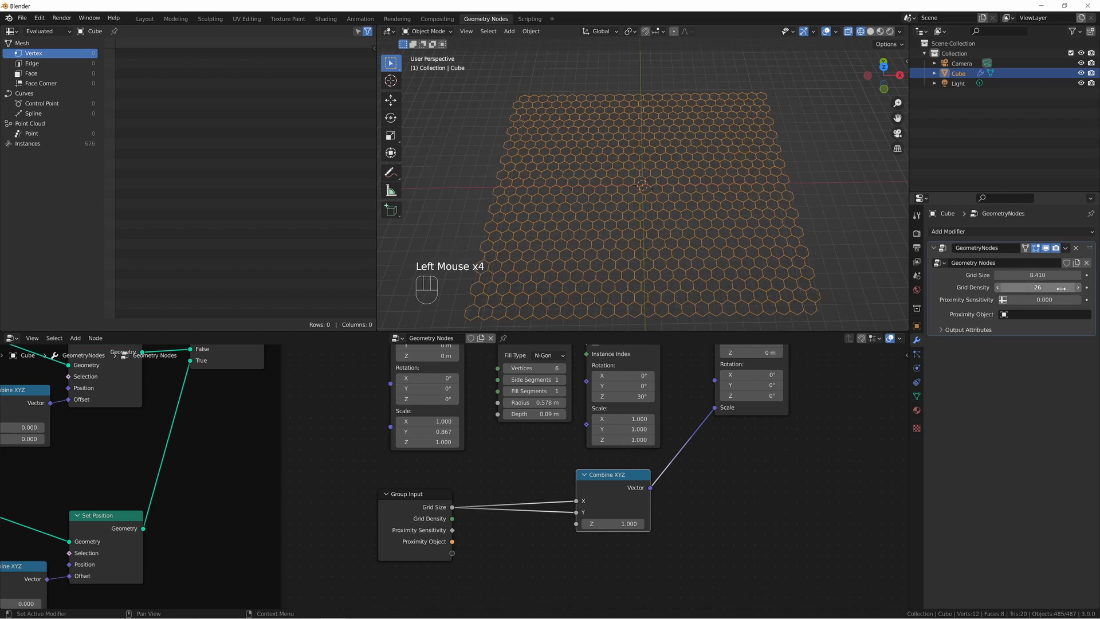
click(1044, 287)
text(25)
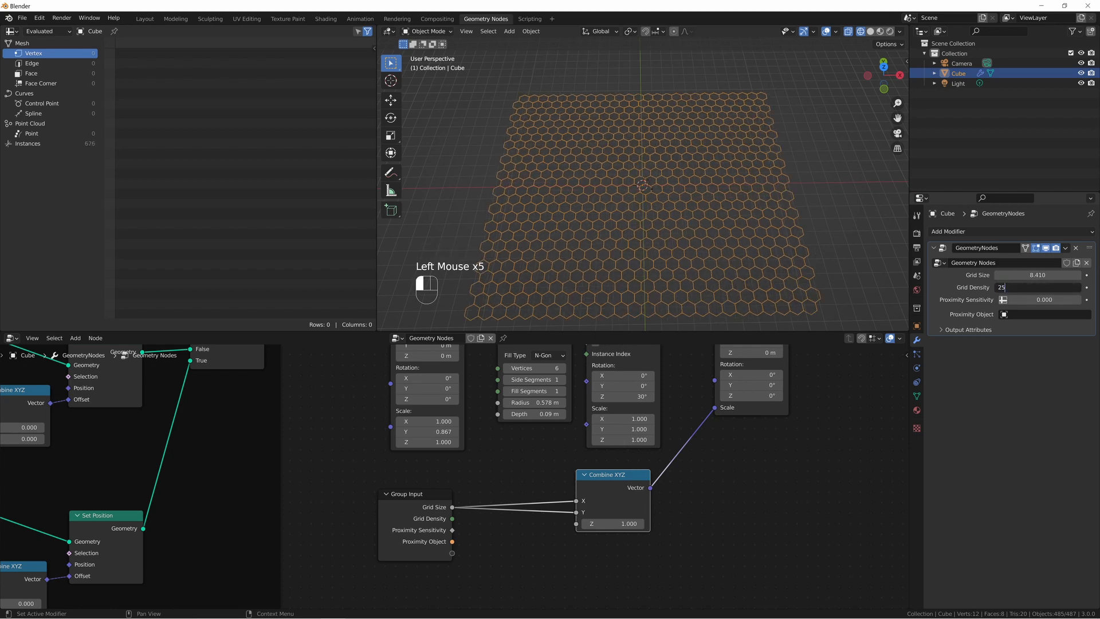
key(Return)
middle_drag(619, 240, 643, 178)
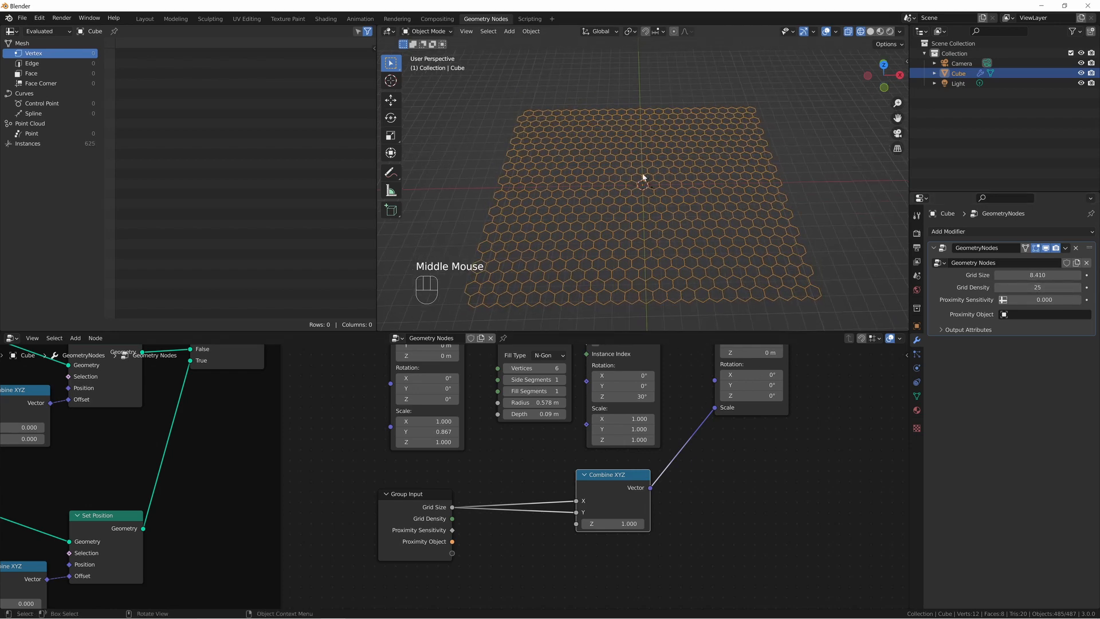
Shrink the whole hexagon grid by reducing the modifier's Grid Size to 0.970.
drag(1038, 275, 906, 276)
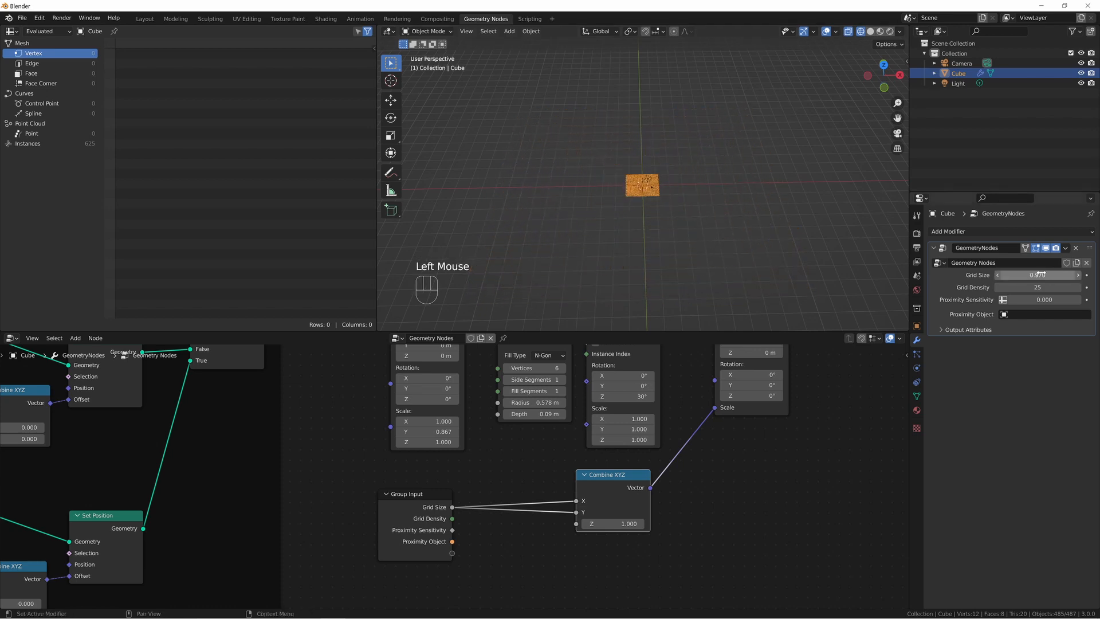
scroll(663, 205, up, 4)
scroll(663, 204, up, 3)
mouse_move(810, 236)
middle_down()
mouse_move(749, 294)
mouse_move(793, 239)
middle_up()
Add a Divide math node, divide Grid Size by Grid Density, and feed the result into Combine XYZ's X and Y.
key(shift+a)
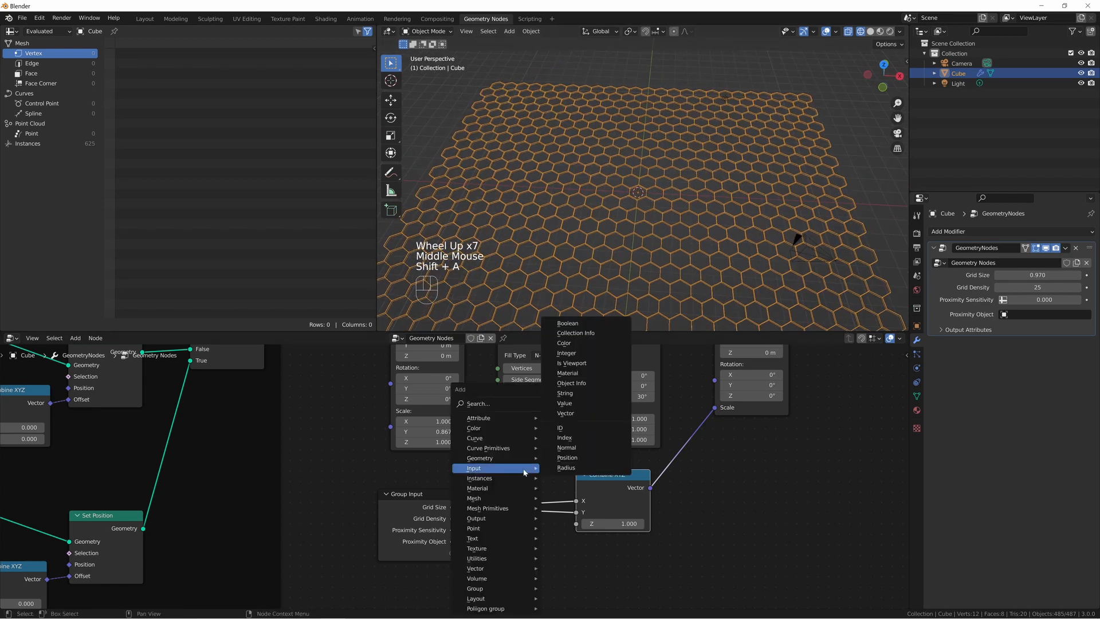
text(s)
text(math)
key(Return)
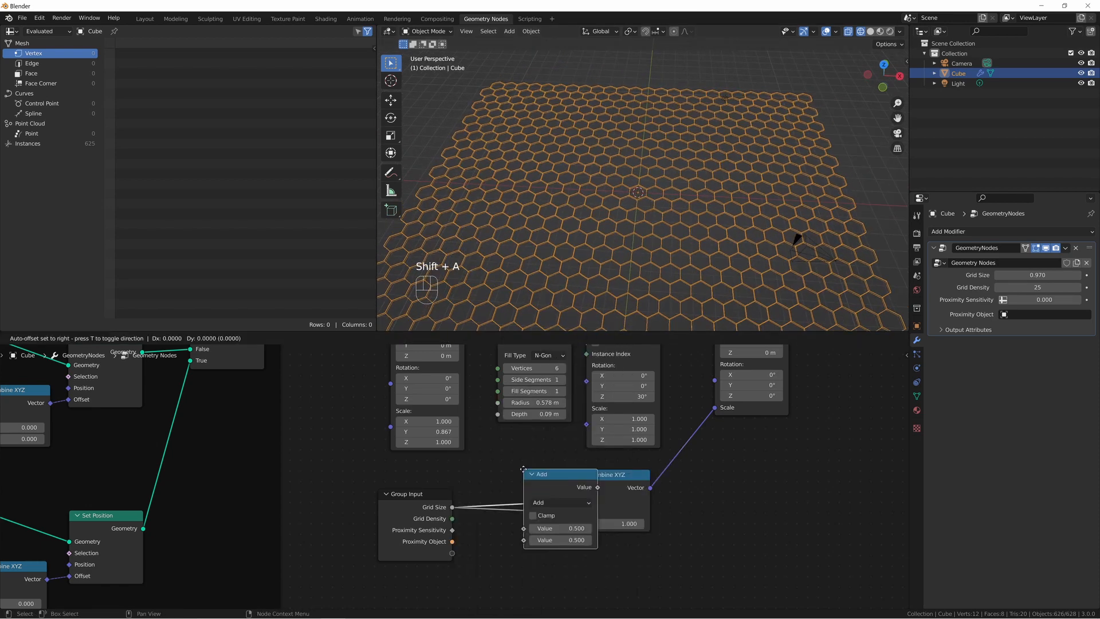
click(480, 519)
drag(452, 507, 480, 578)
click(516, 551)
click(499, 453)
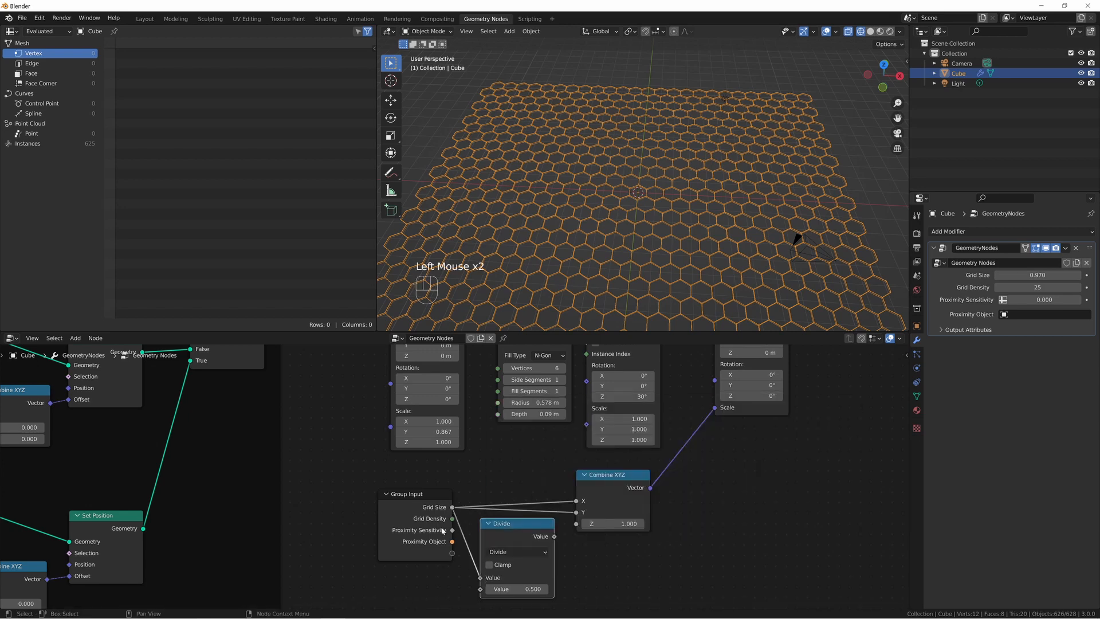
drag(452, 519, 480, 549)
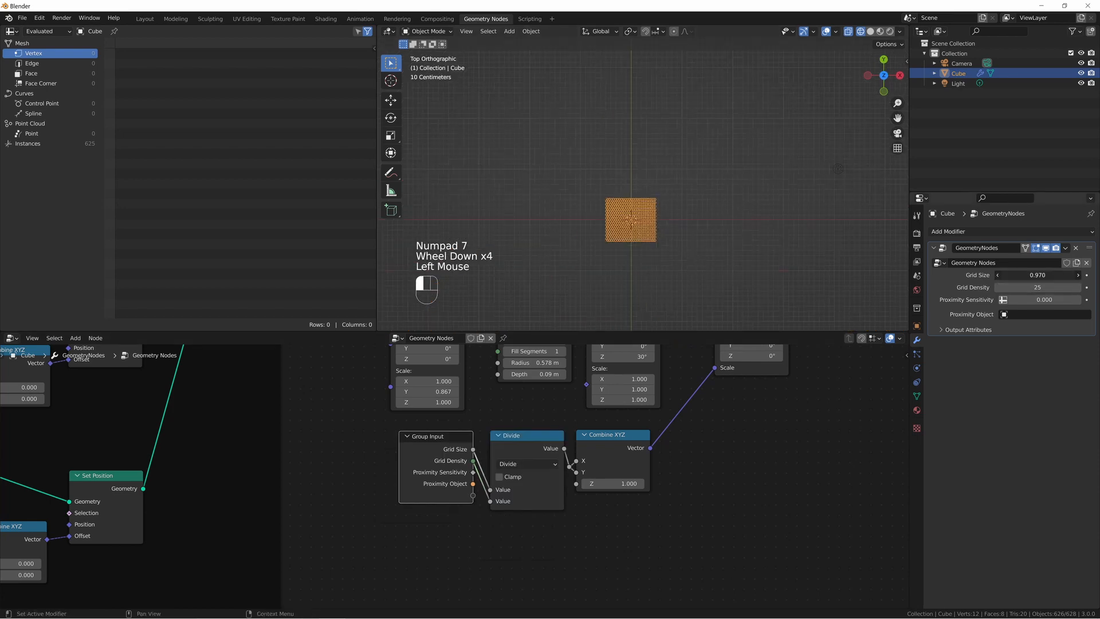
Try out the modifier's Grid Size at 2.250, then set it to 2.000.
drag(1037, 275, 1083, 275)
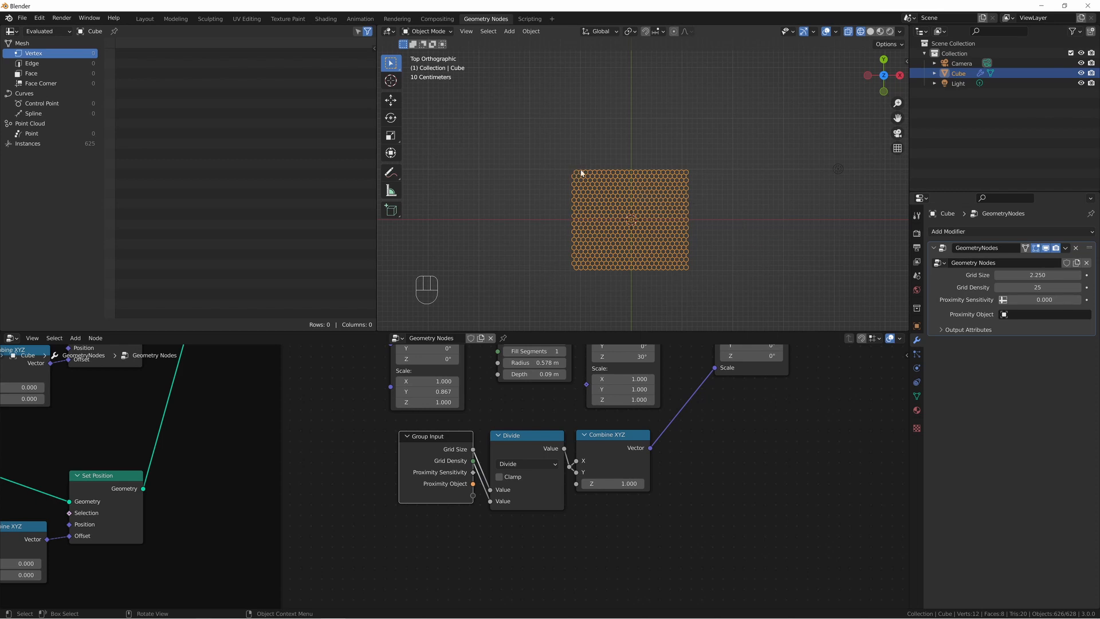
drag(1038, 275, 1036, 275)
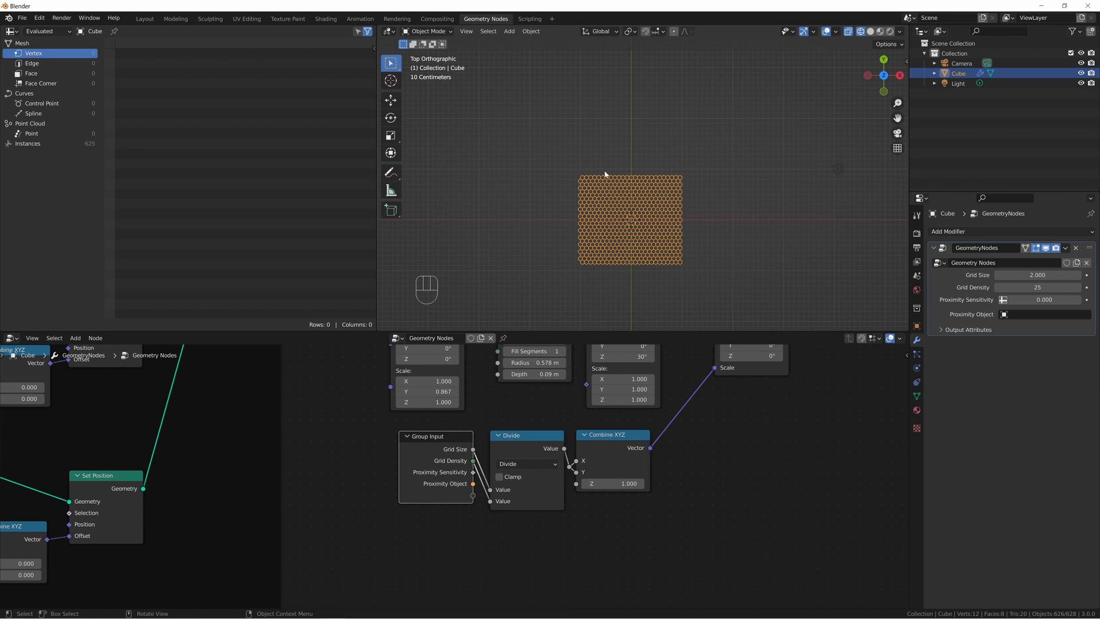
middle_drag(546, 393, 550, 463)
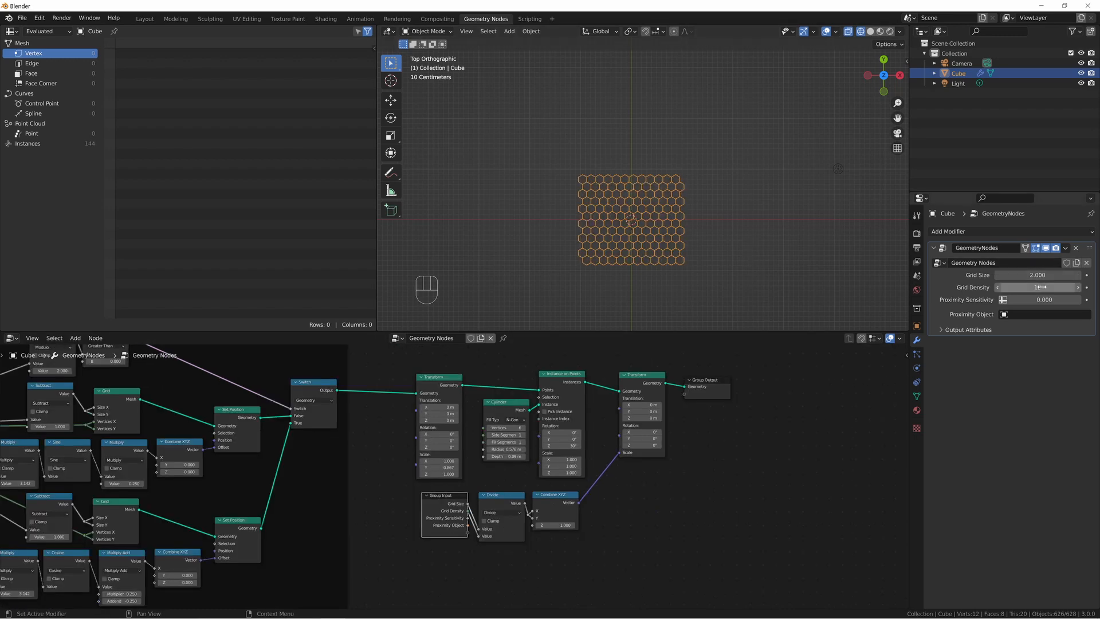
Set the modifier's Grid Density to 13 and enlarge the hexagon grid to a Grid Size of 4.399.
shift+click(1037, 287)
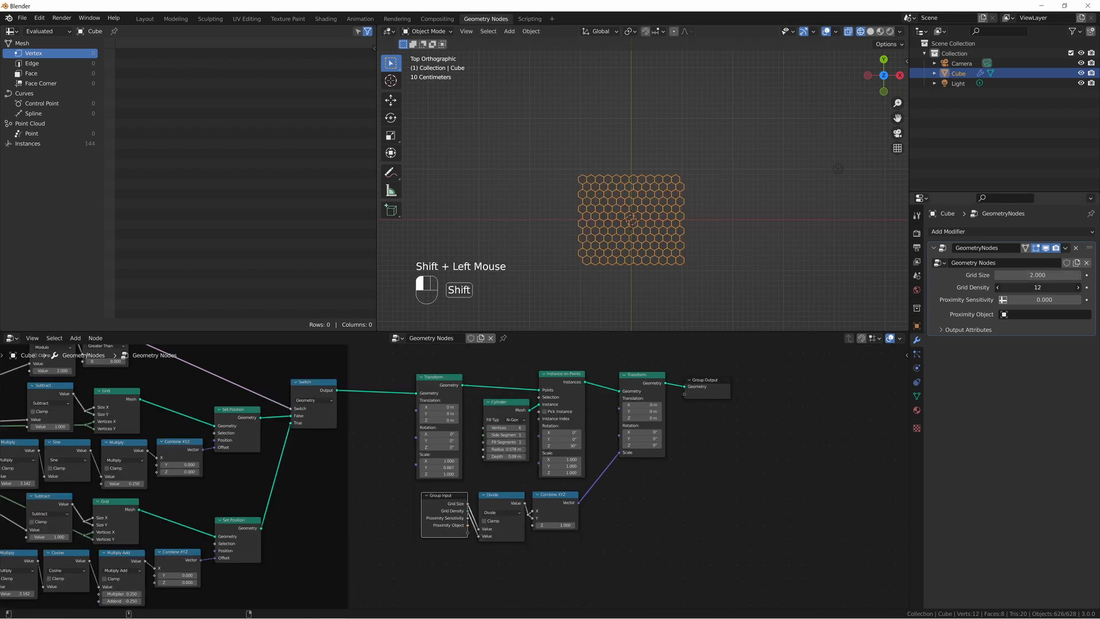
shift+drag(1037, 287, 997, 287)
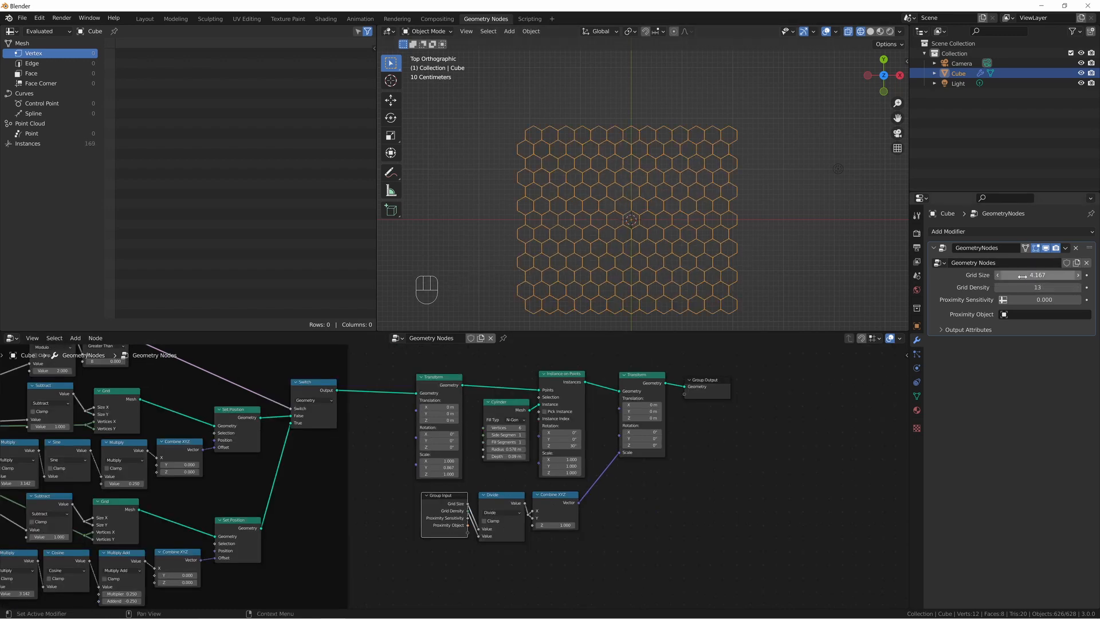
shift+drag(1022, 276, 1026, 278)
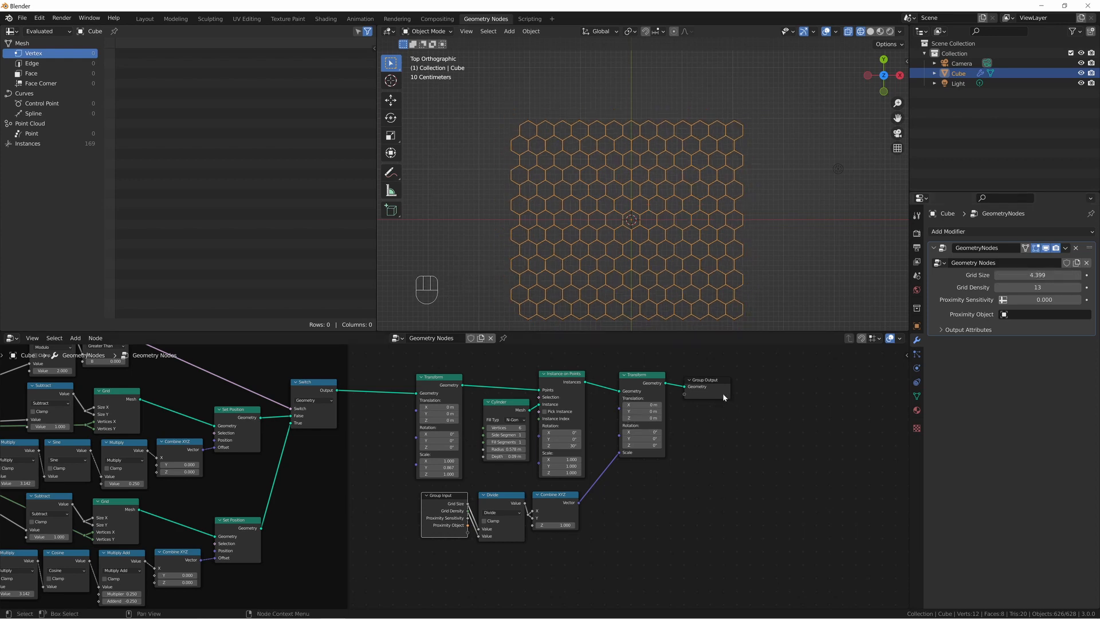
middle_drag(630, 211, 634, 114)
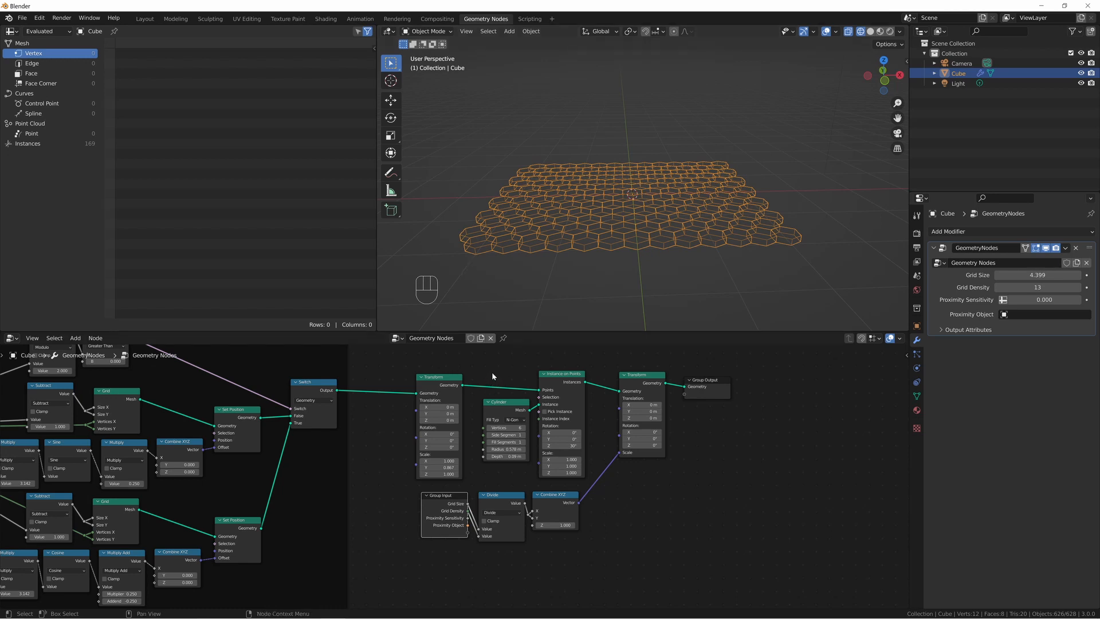
Add a Frame node, move both Transform nodes closer to Instance on Points, and tidy the Group Input, Divide and Combine XYZ nodes below them.
key(shift+a)
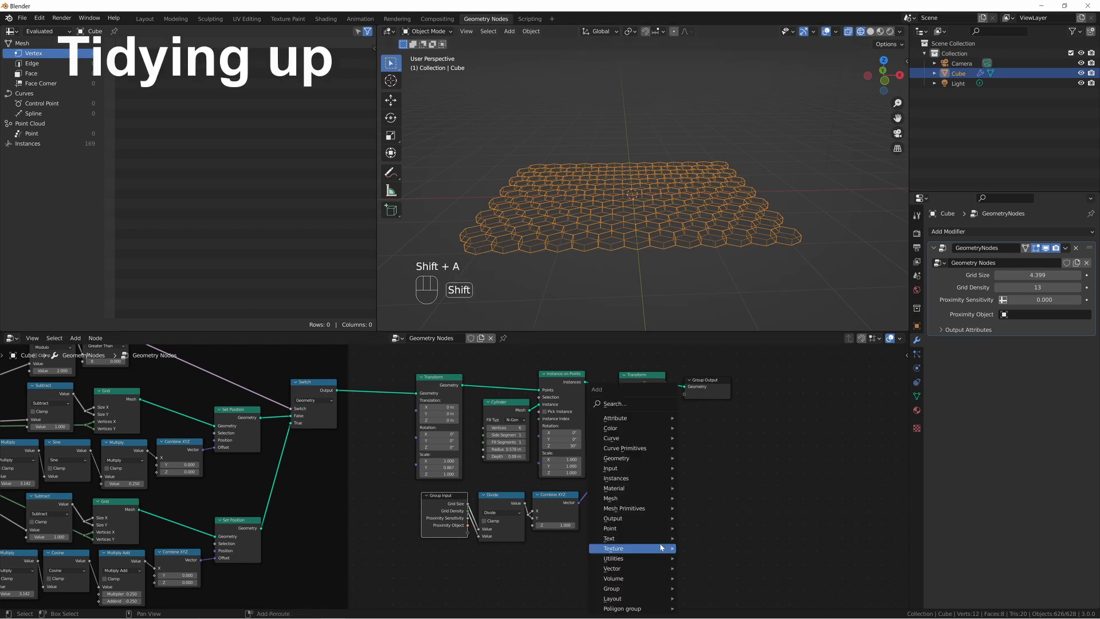
click(696, 547)
click(702, 463)
drag(447, 377, 460, 376)
drag(639, 375, 615, 376)
drag(408, 485, 611, 555)
key(s)
drag(553, 495, 559, 506)
key(g)
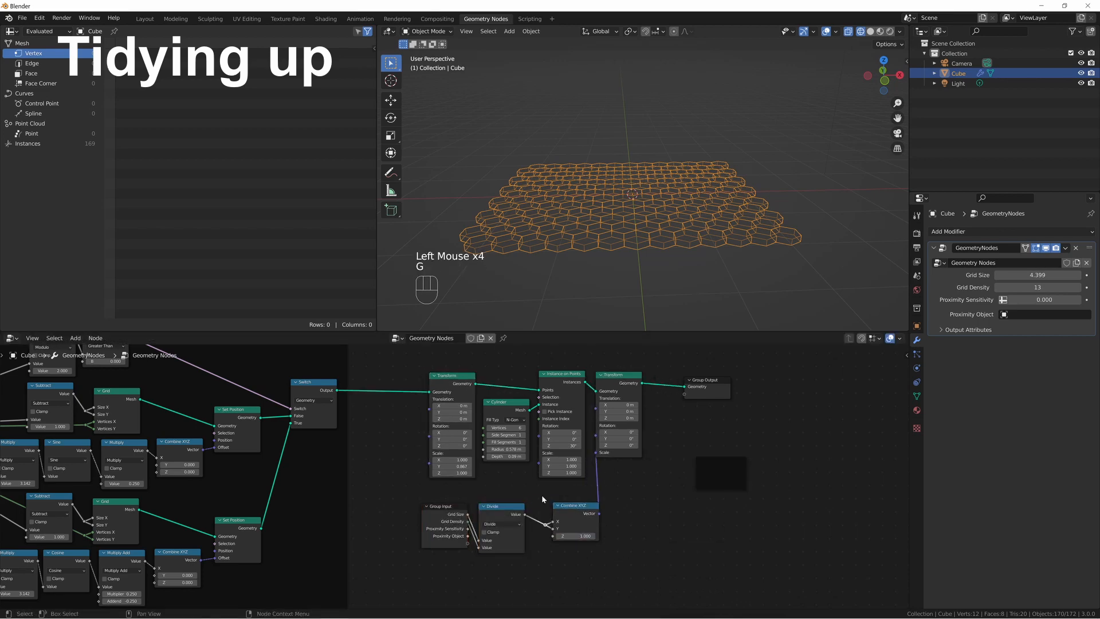
click(544, 504)
key(g)
Enclose the transform, instancing and scaling nodes in a frame labelled Grid Size and move Group Output farther away from it.
drag(400, 358, 655, 558)
drag(614, 381, 705, 463)
drag(705, 463, 566, 365)
middle_drag(565, 365, 574, 412)
drag(713, 433, 824, 421)
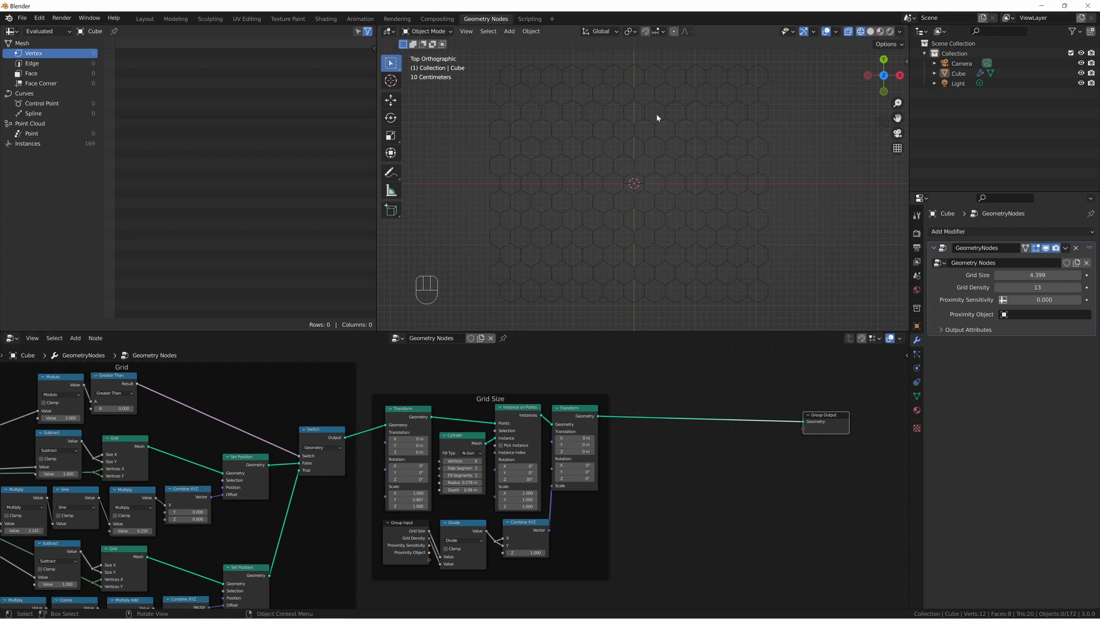
Set the modifier's Grid Density to 45 and Grid Size to 7.000.
drag(1037, 287, 1060, 287)
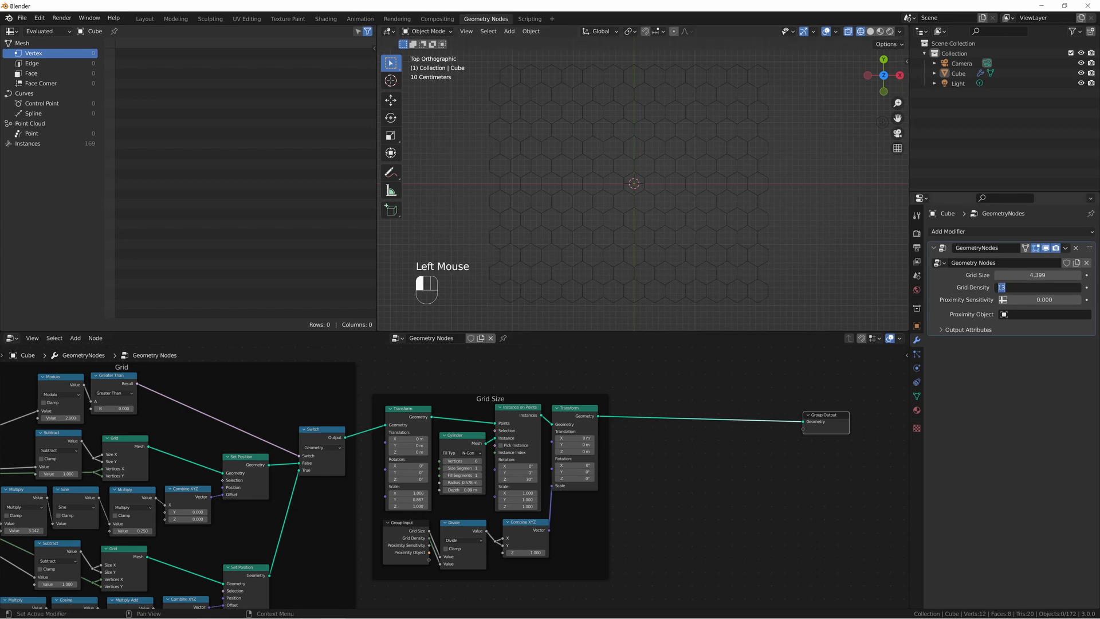
drag(1060, 287, 1072, 287)
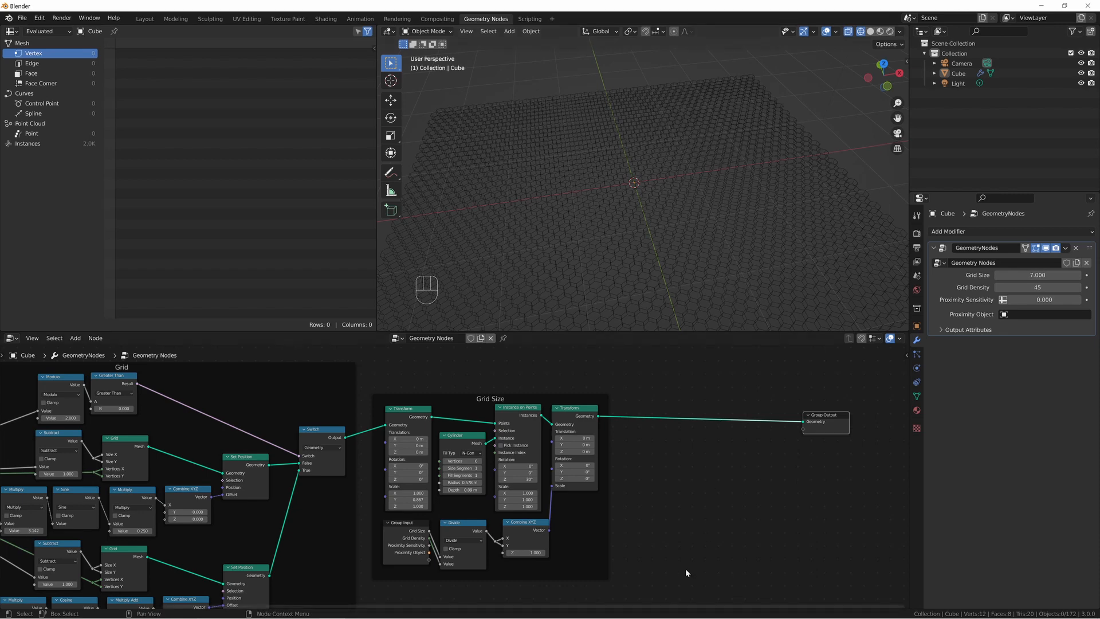
Add another Group Input node in the free space between the Grid Size frame and Group Output.
key(shift+a)
mouse_move(686, 569)
text(sg4om)
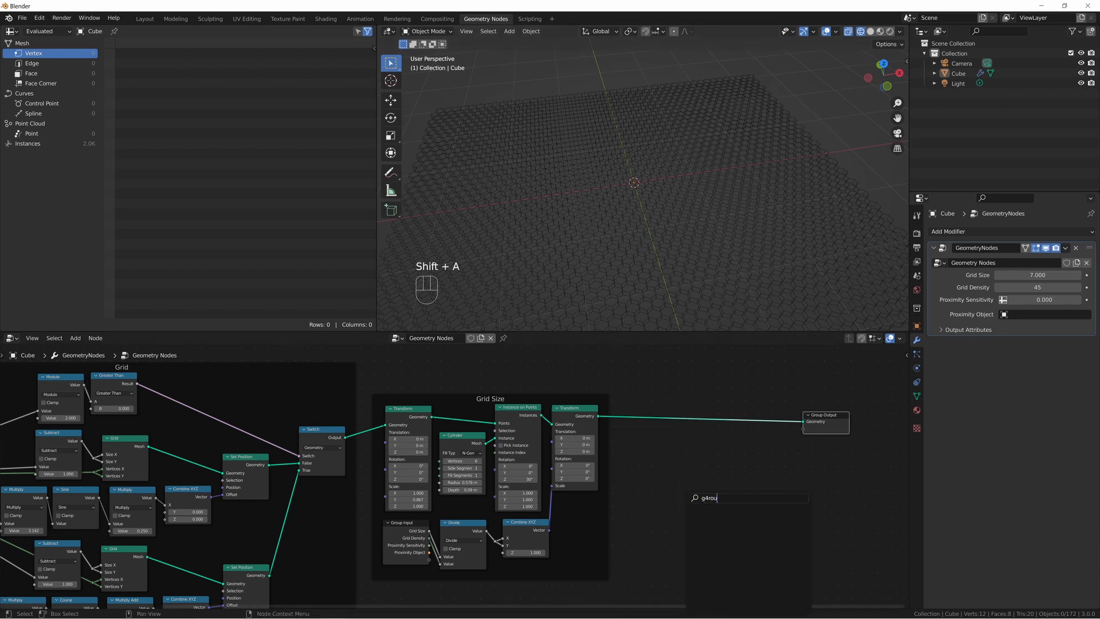
key(BackSpace)
key(BackSpace)
key(BackSpace)
text(gro)
key(Return)
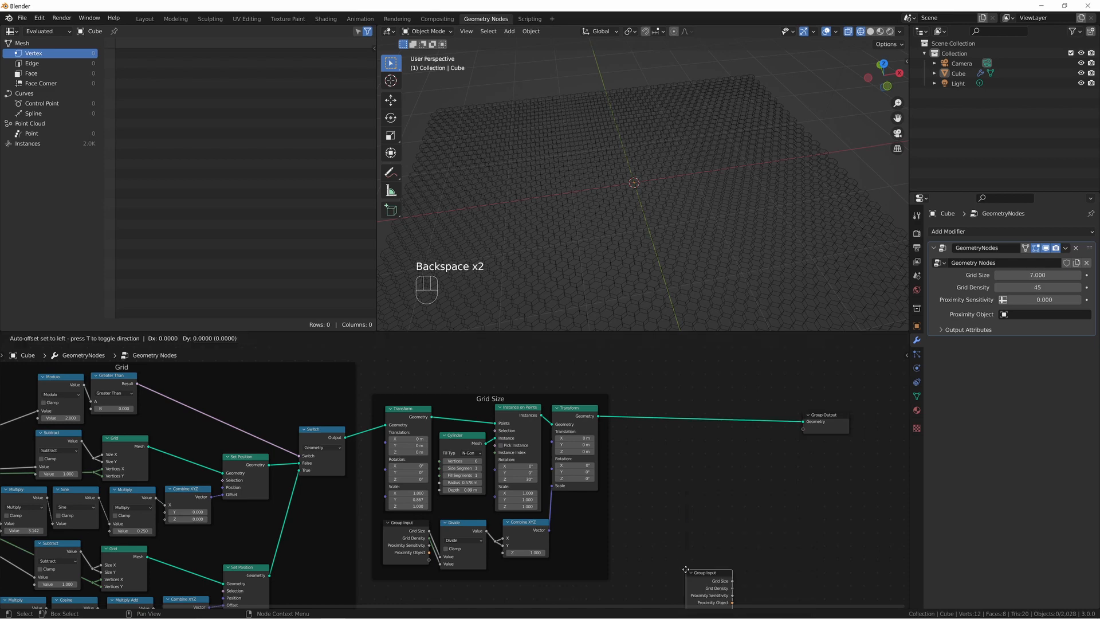
click(624, 467)
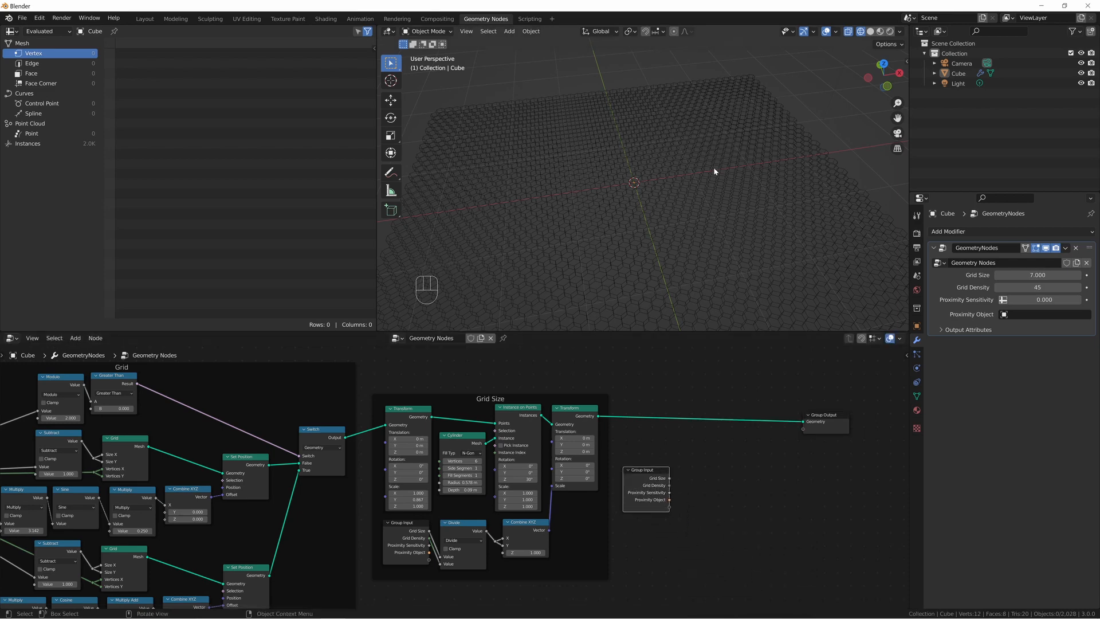
Add a torus mesh at the centre of the hexagon grid and show the viewport in solid shading.
middle_drag(713, 166, 700, 171)
key(shift+a)
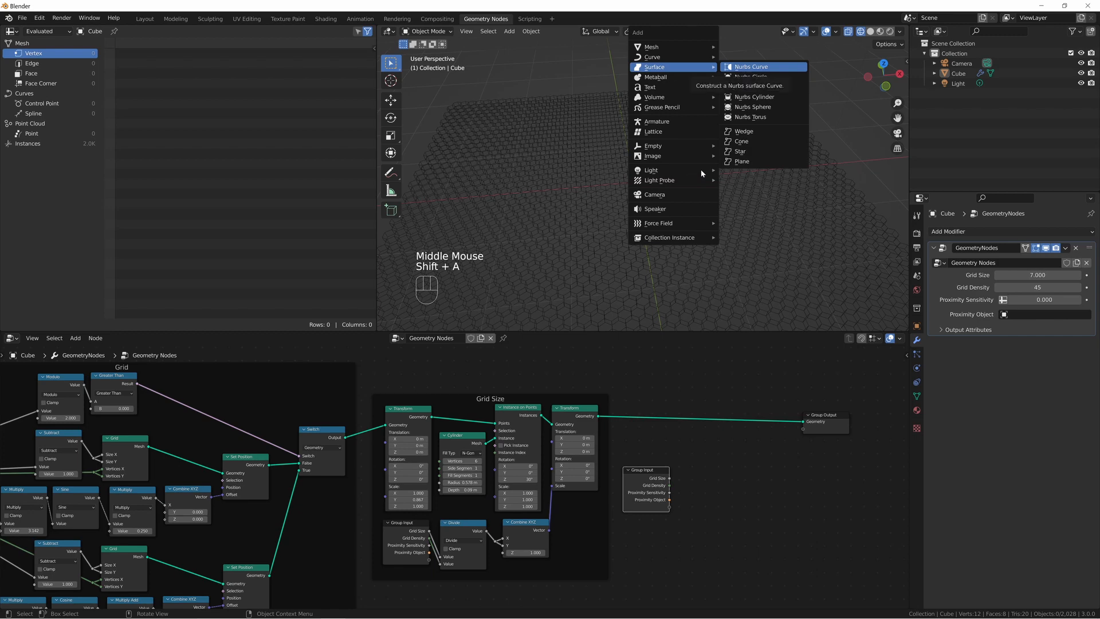
mouse_move(657, 49)
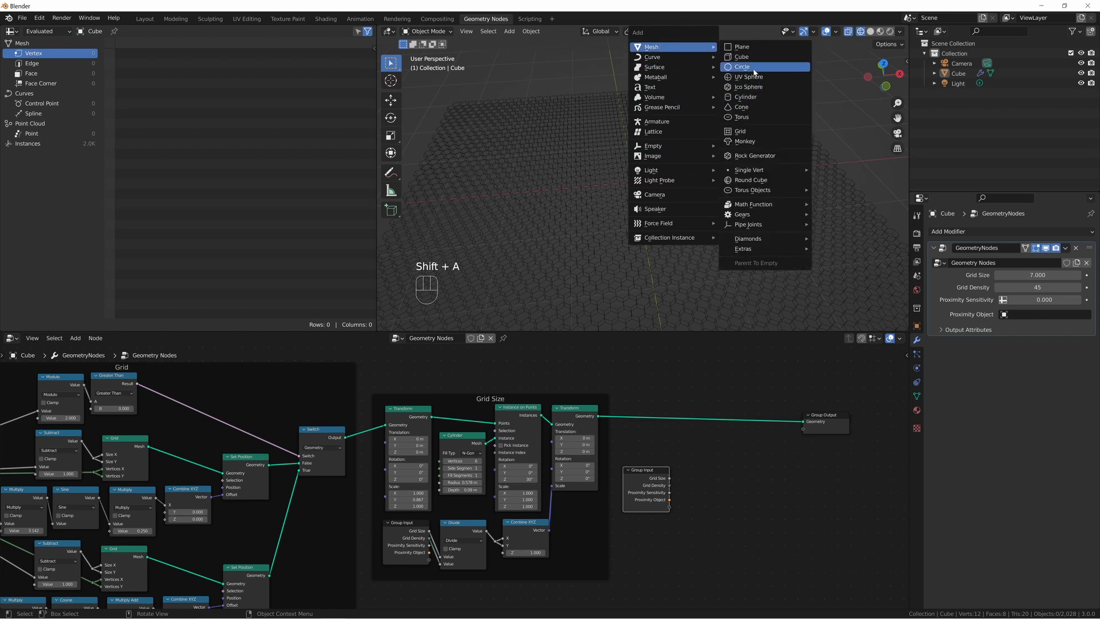
click(744, 117)
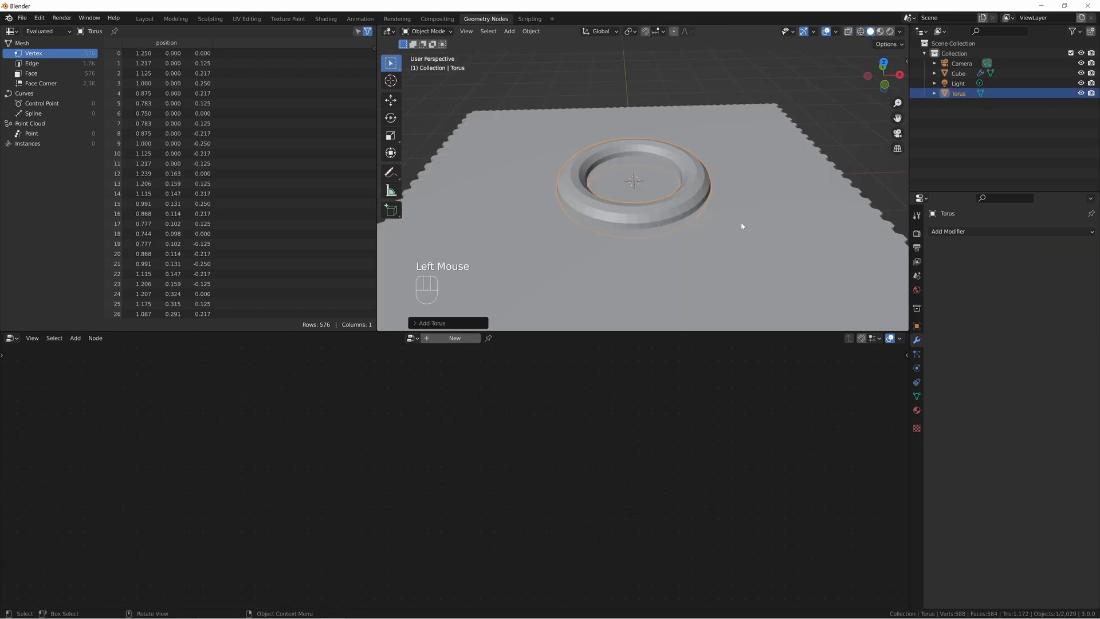
middle_drag(742, 226, 703, 237)
Select the hexagon grid object and assign the Torus as the modifier's Proximity Object.
click(803, 233)
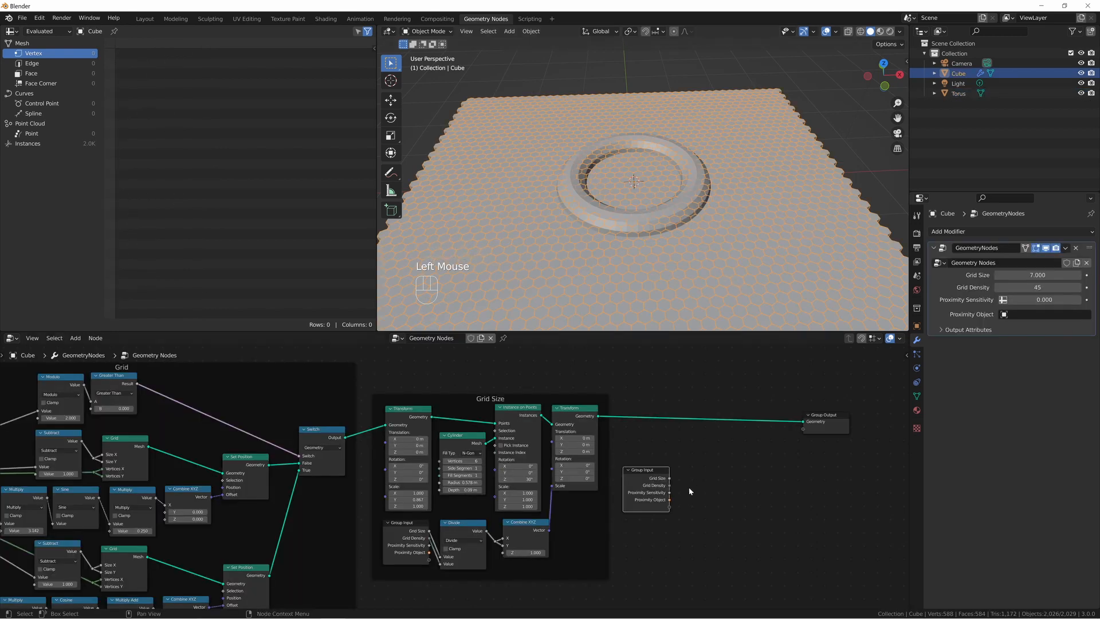
click(655, 499)
click(1004, 315)
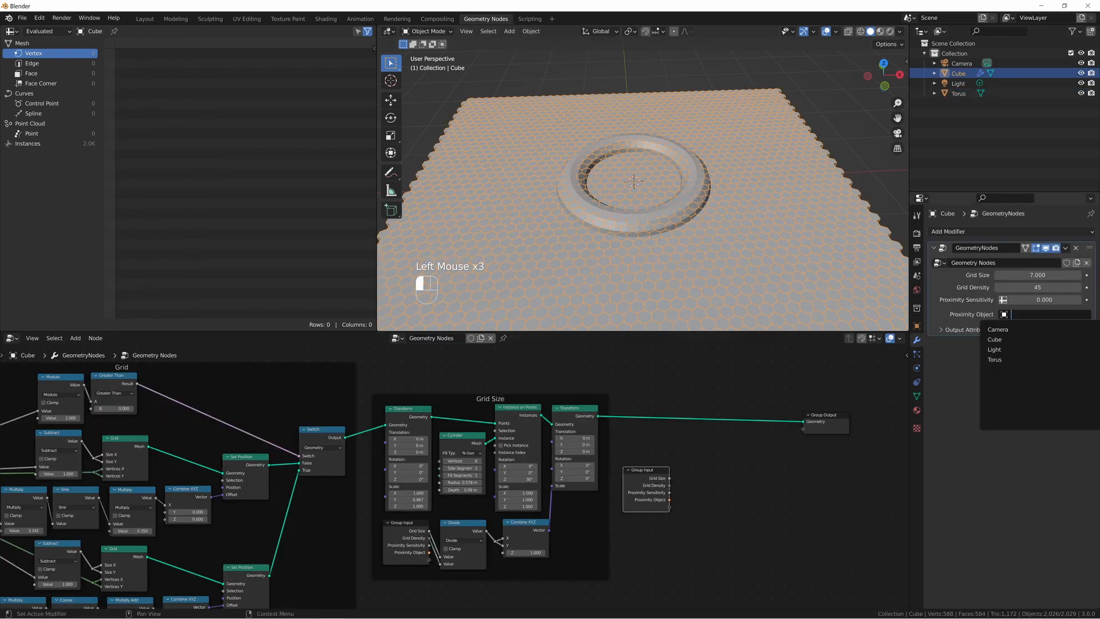
click(1009, 360)
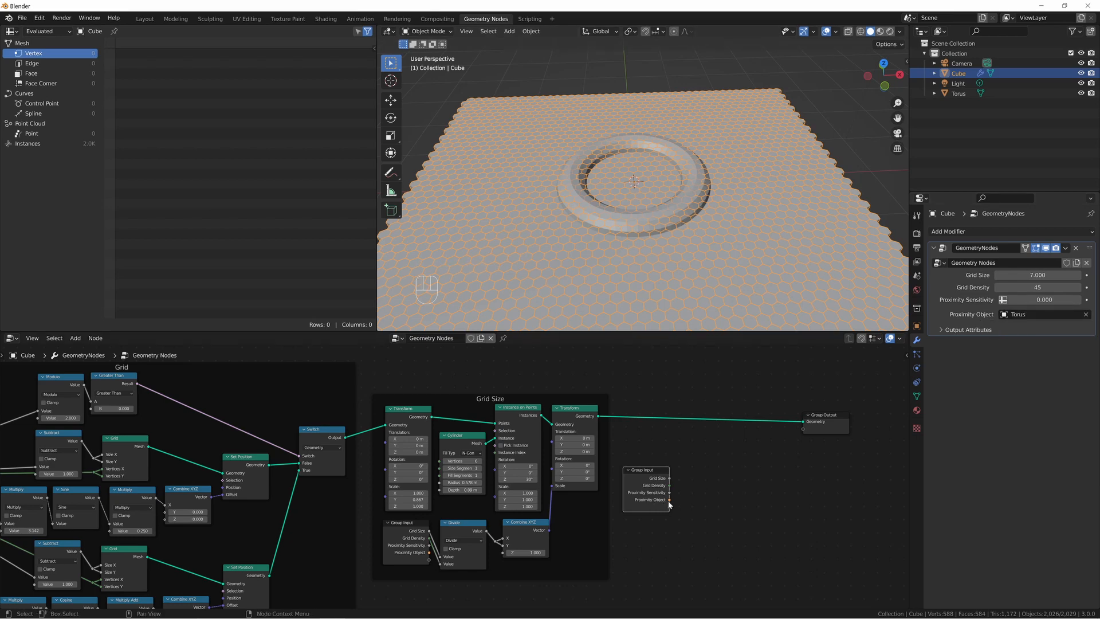
Add an Object Info node beside the new Group Input and link Proximity Object to its Object input.
drag(669, 501, 720, 500)
key(shift+a)
text(object info)
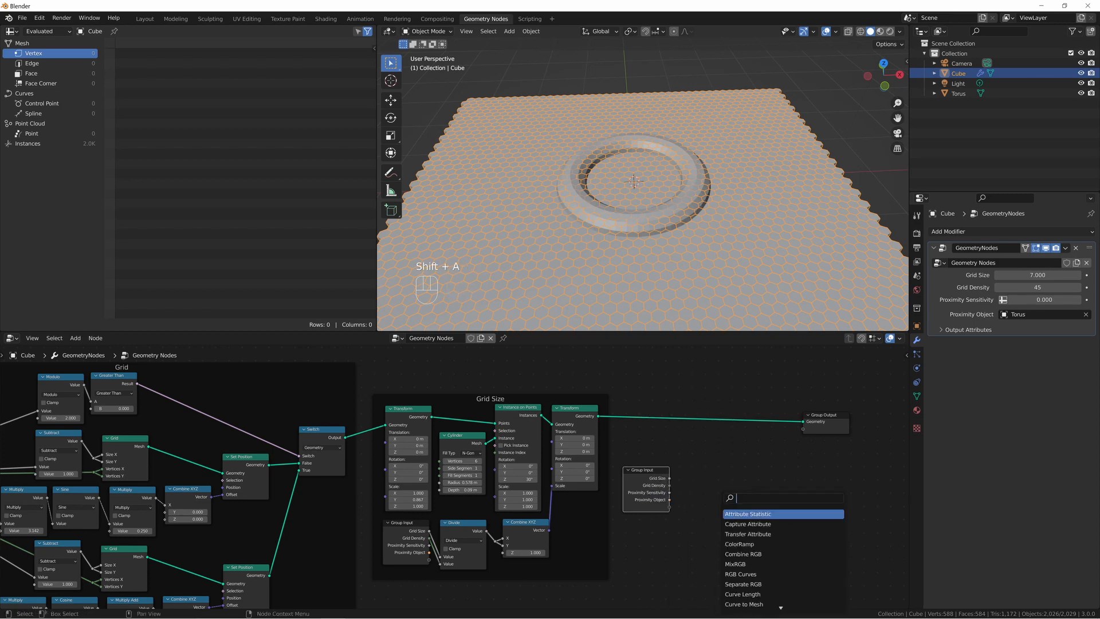
key(Return)
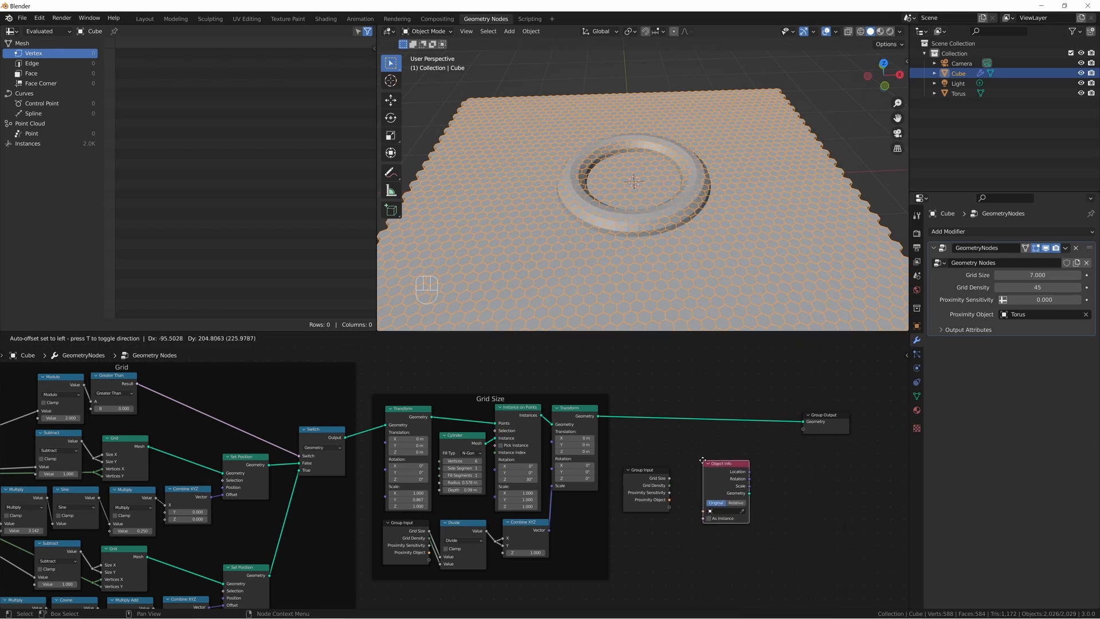
click(700, 462)
drag(669, 501, 700, 511)
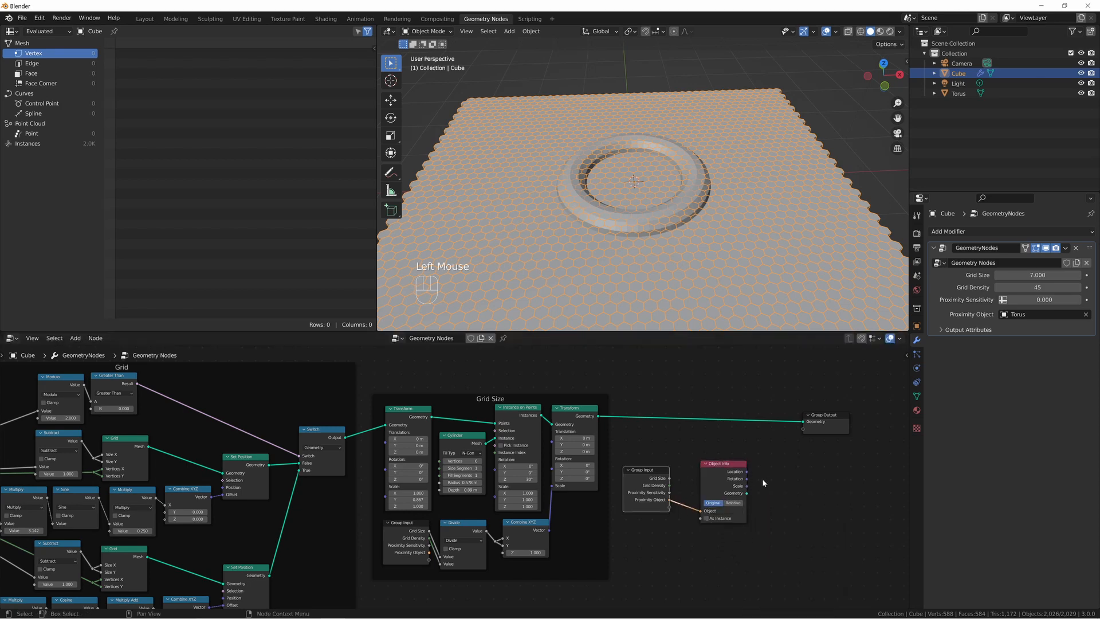
Add a Geometry Proximity node next to the Object Info node.
middle_drag(762, 479, 693, 477)
key(shift+a)
text(geo)
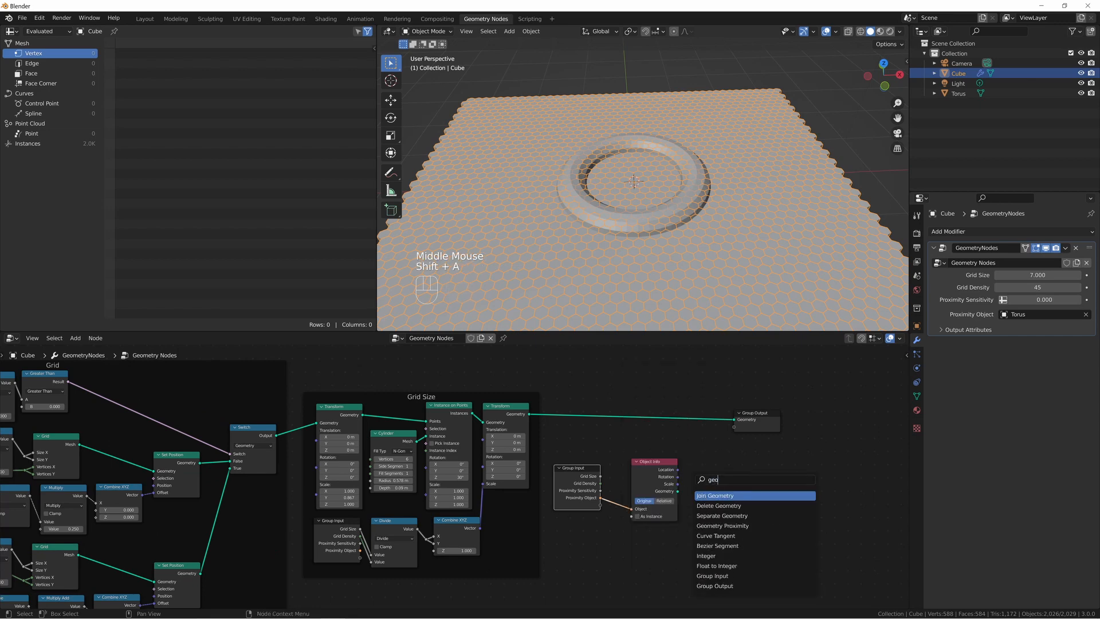
text(m)
key(Down)
key(Down)
key(Down)
key(Return)
click(688, 469)
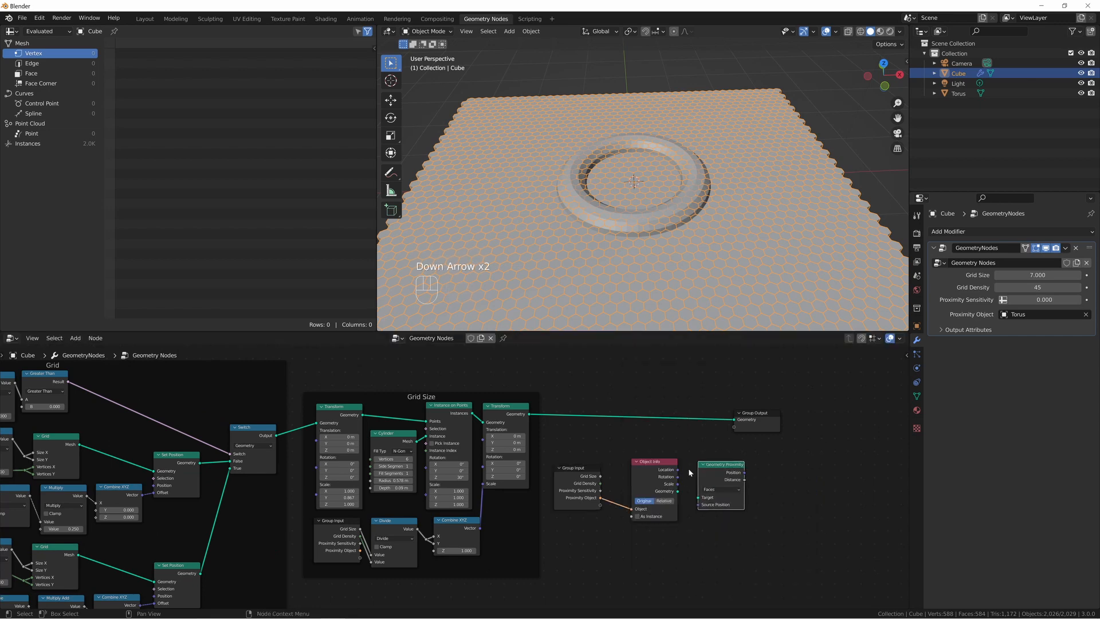
Link Object Info's Geometry to Geometry Proximity's Target and move the Geometry Proximity node closer.
middle_drag(690, 497, 446, 437)
scroll(573, 482, up, 2)
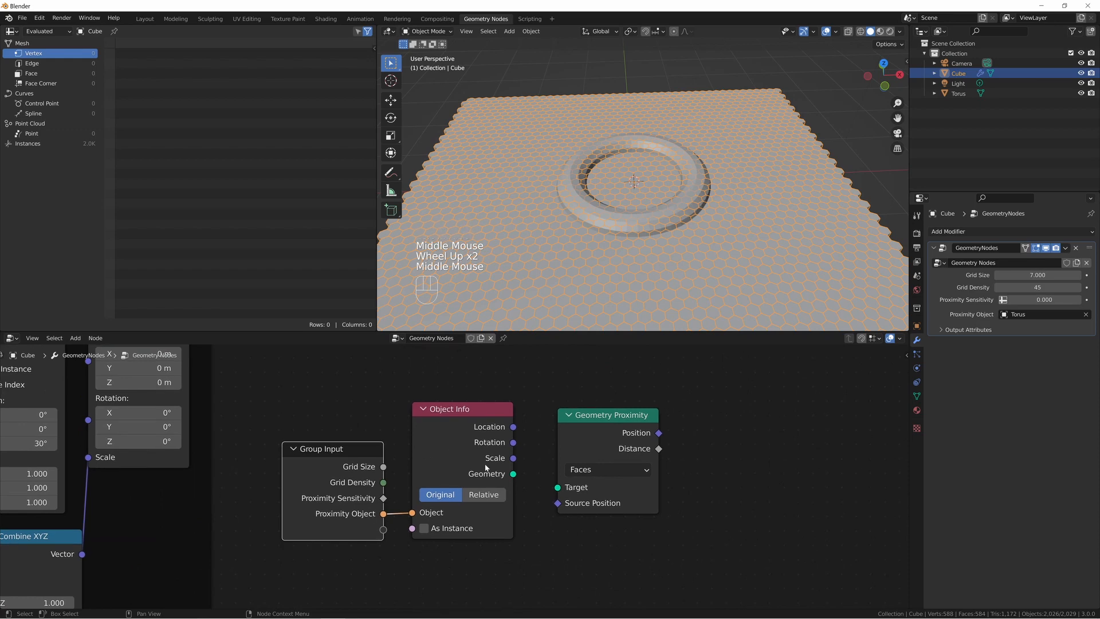
drag(513, 474, 556, 488)
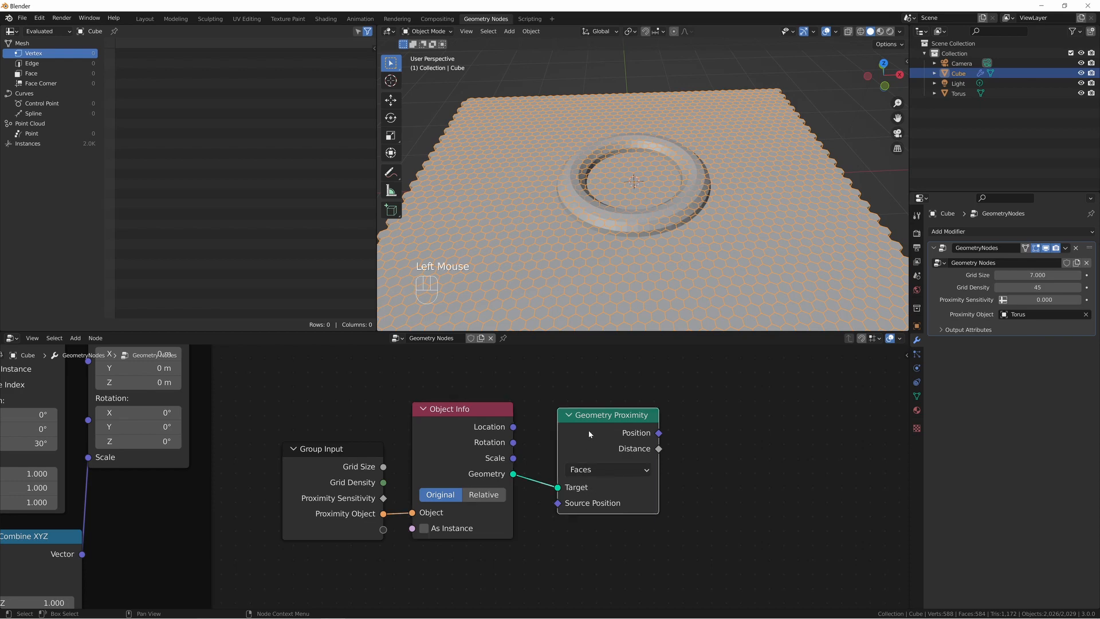
drag(589, 430, 573, 426)
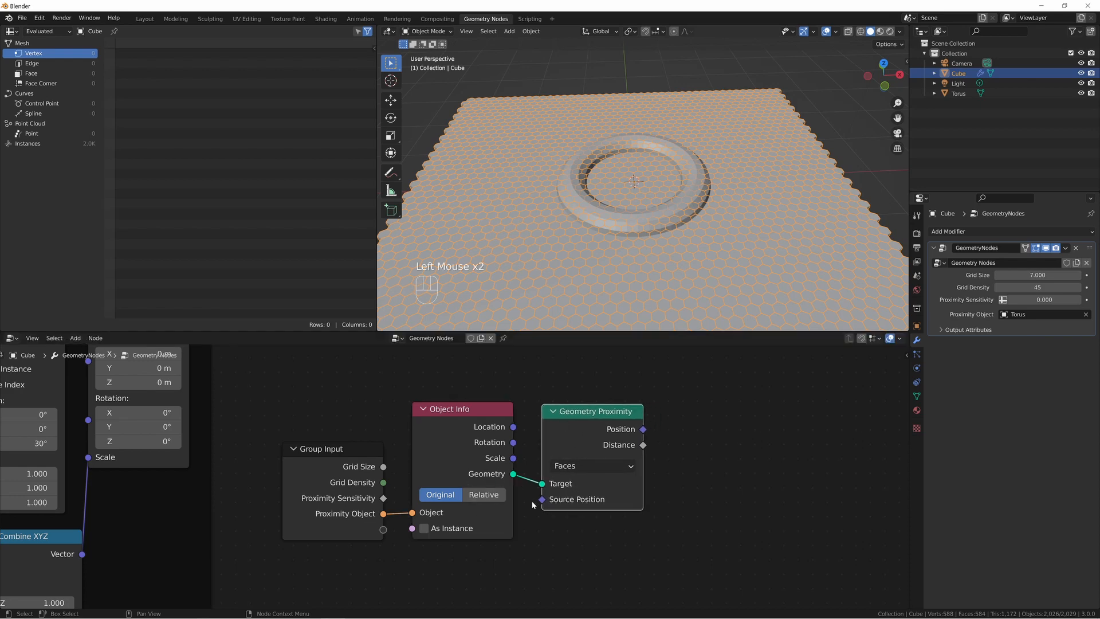
Add a Scale Instances node and insert it between the Transform node and the Group Output, moving the Group Output aside for room.
key(shift+a)
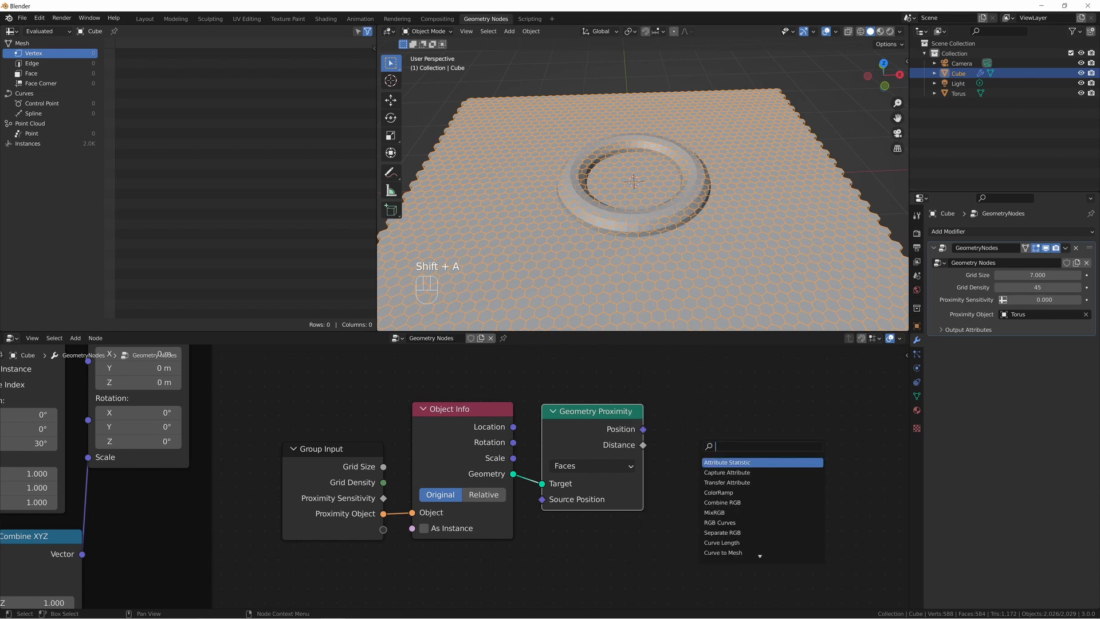
text(scale inst)
key(Return)
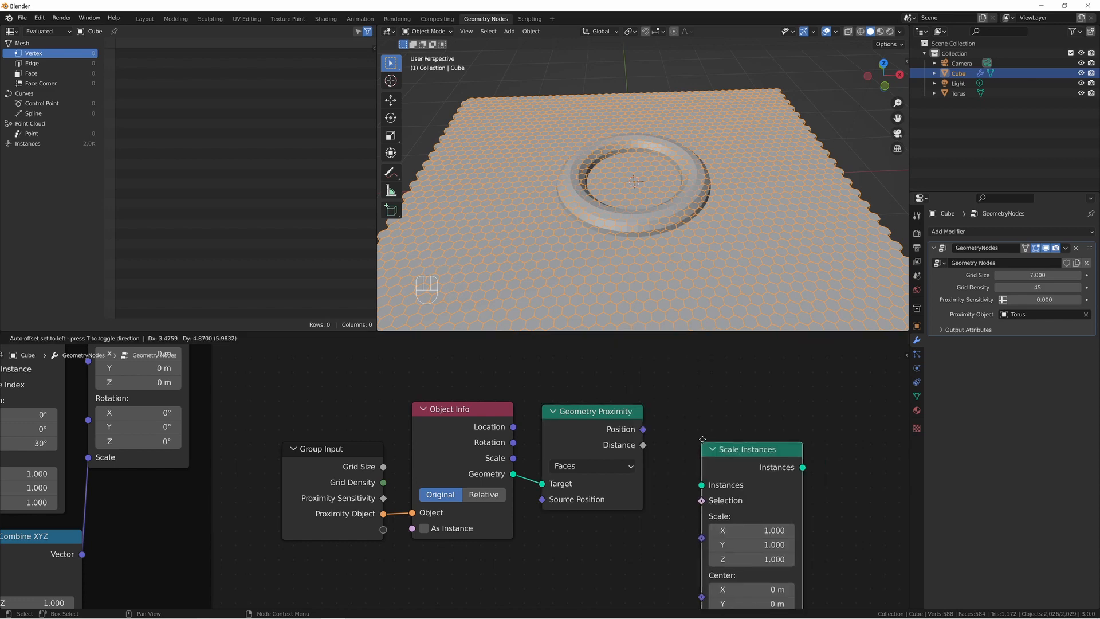
click(702, 439)
scroll(709, 373, down, 2)
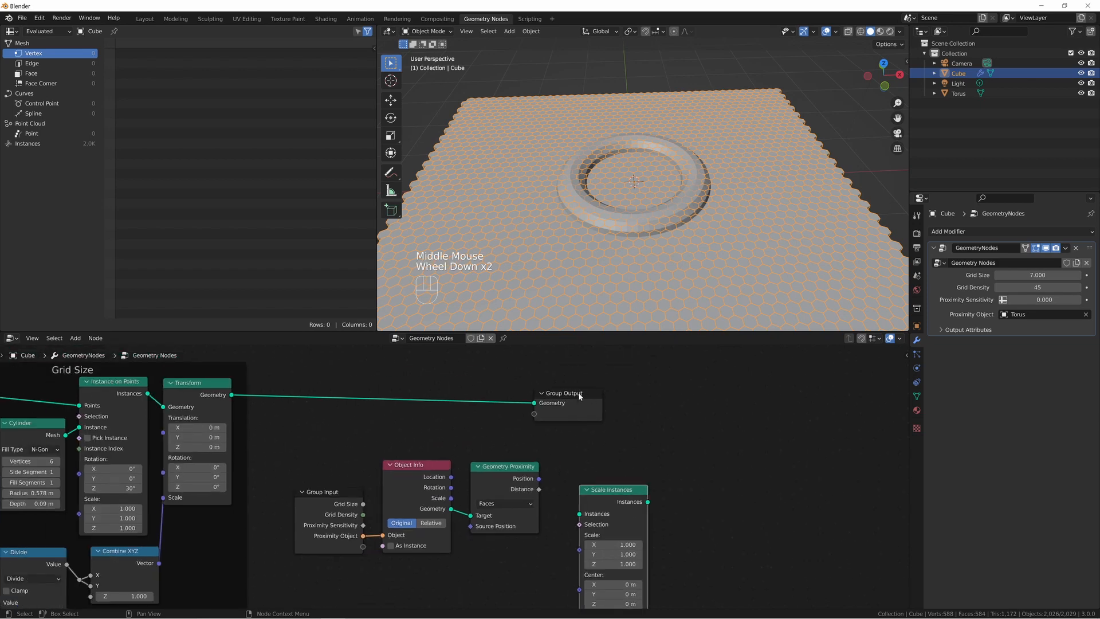
drag(580, 396, 737, 392)
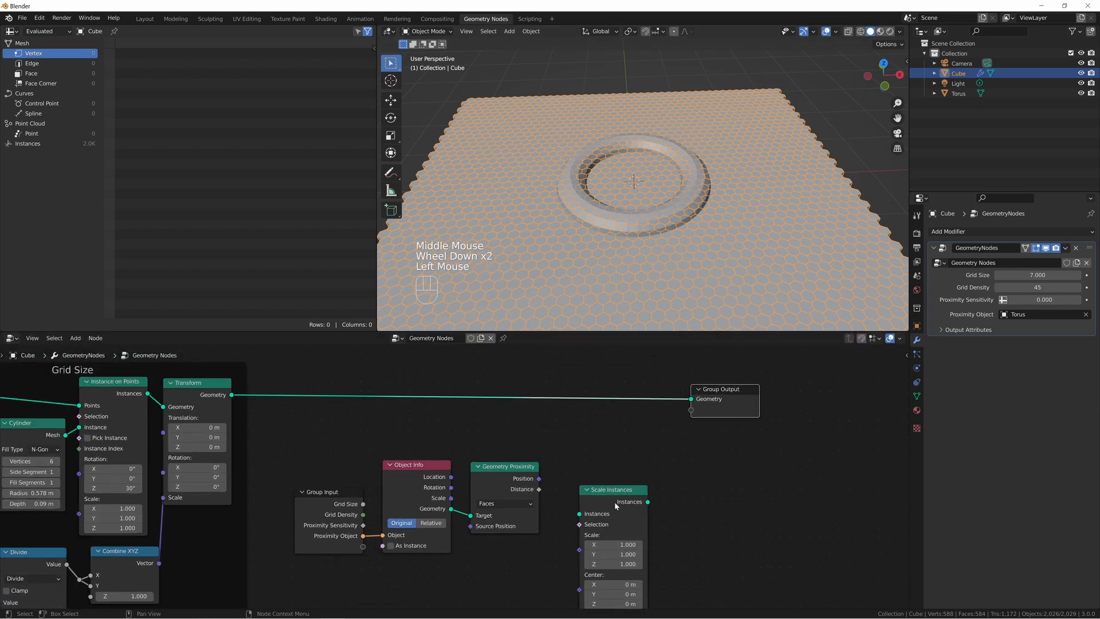
drag(615, 505, 619, 400)
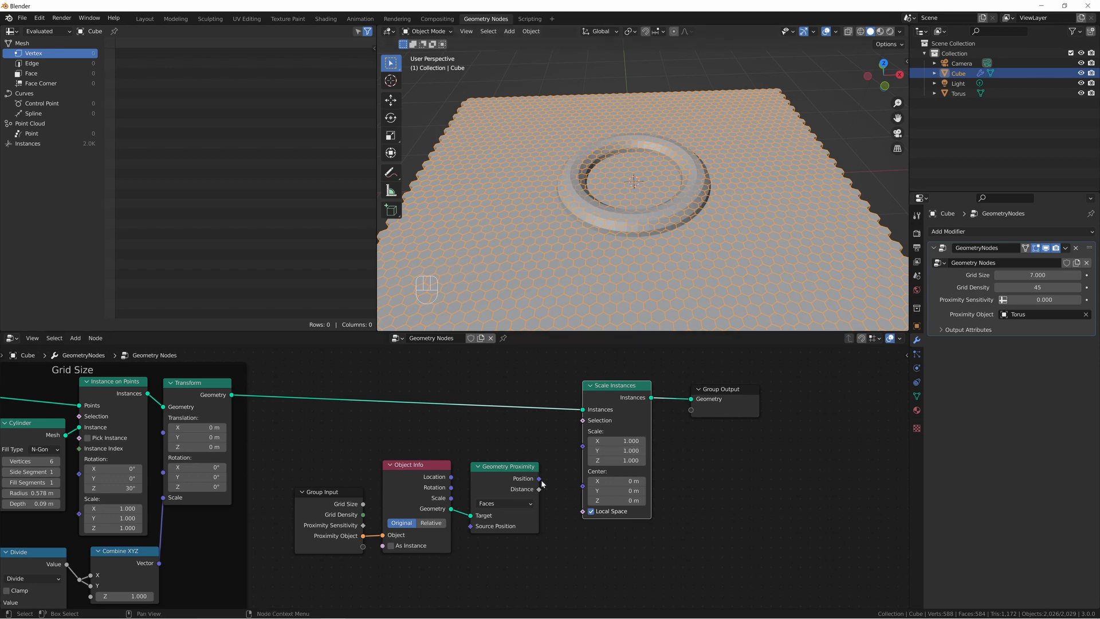
Link Geometry Proximity's Distance output to the Scale input of Scale Instances.
mouse_move(539, 490)
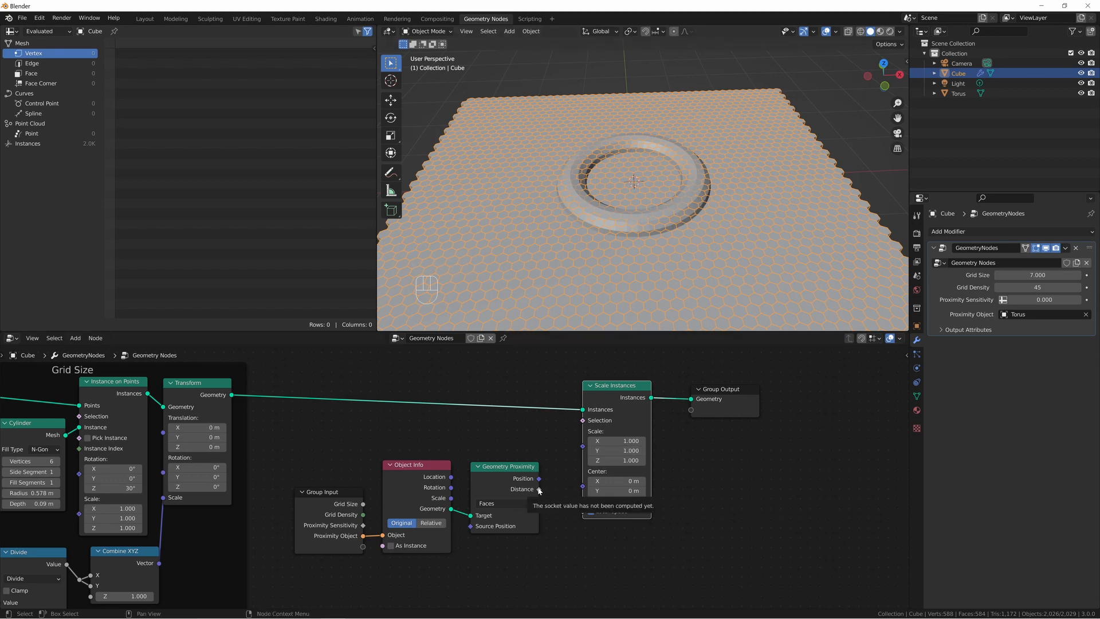
drag(540, 490, 559, 443)
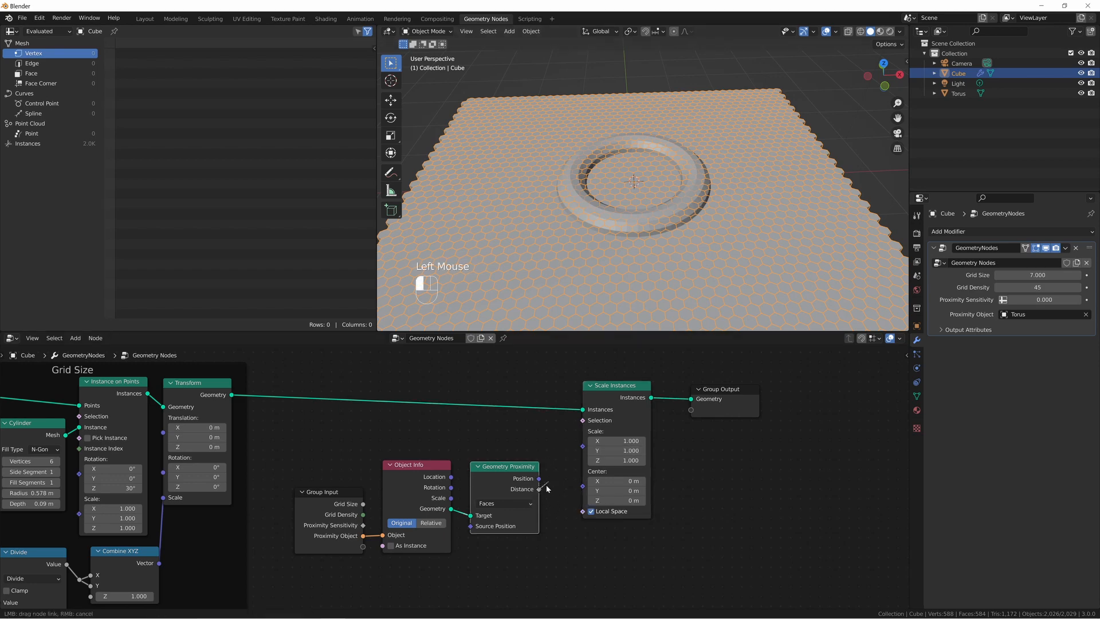
drag(538, 493, 539, 493)
middle_drag(501, 249, 584, 206)
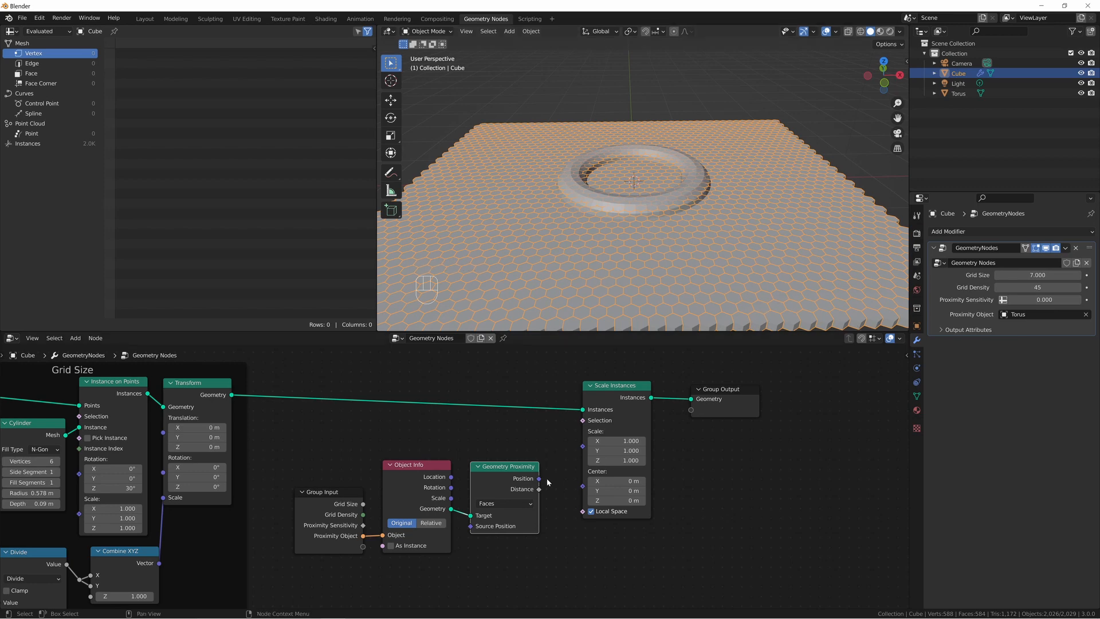
drag(538, 490, 582, 446)
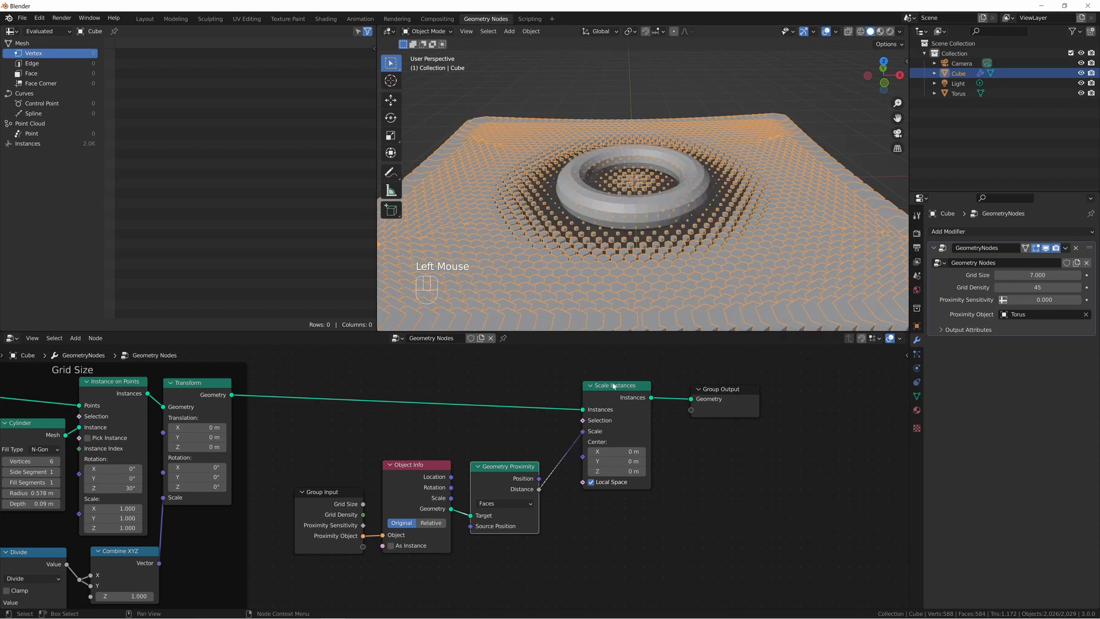
Examine from above and from the side how the hexagons scale around the torus.
middle_drag(645, 232, 646, 270)
middle_drag(651, 252, 590, 222)
scroll(642, 185, down, 1)
scroll(641, 185, down, 2)
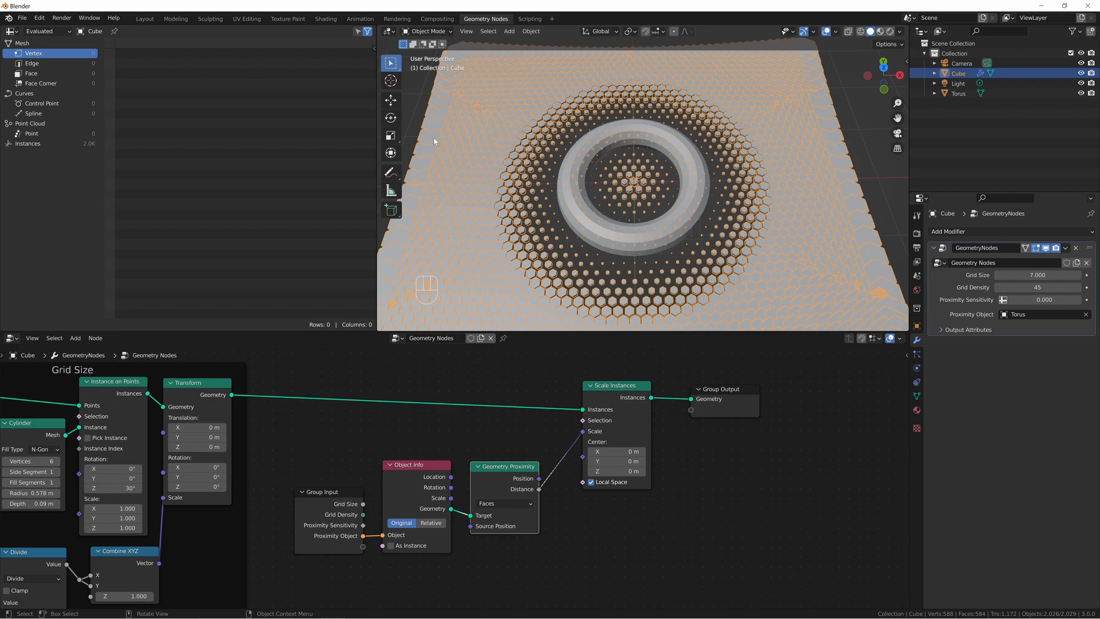
scroll(486, 208, down, 2)
middle_drag(486, 208, 457, 250)
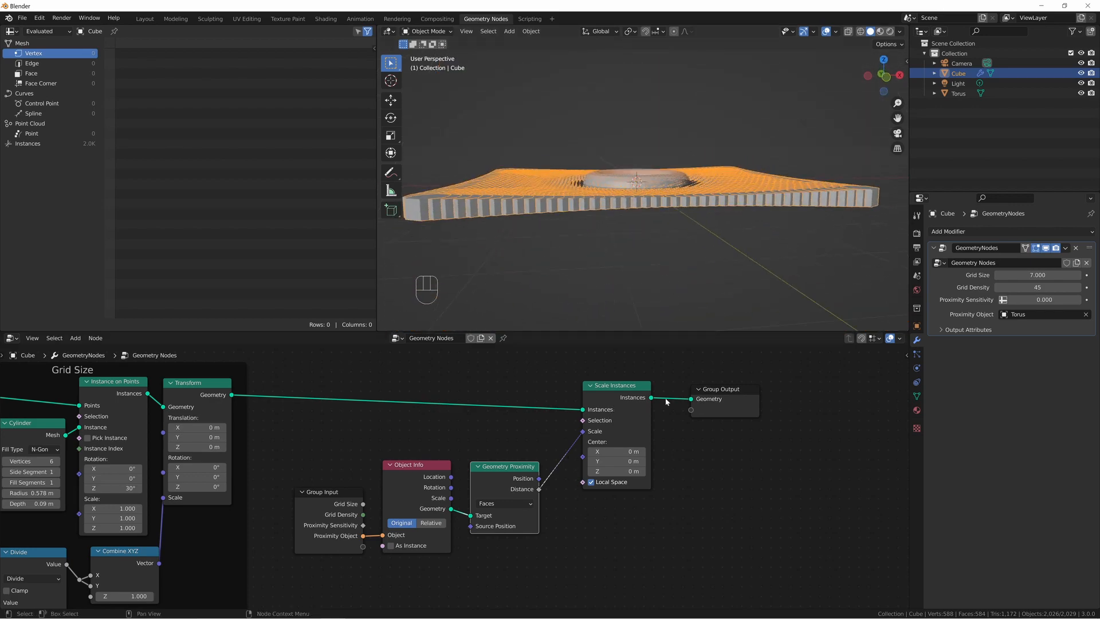
middle_drag(622, 269, 624, 227)
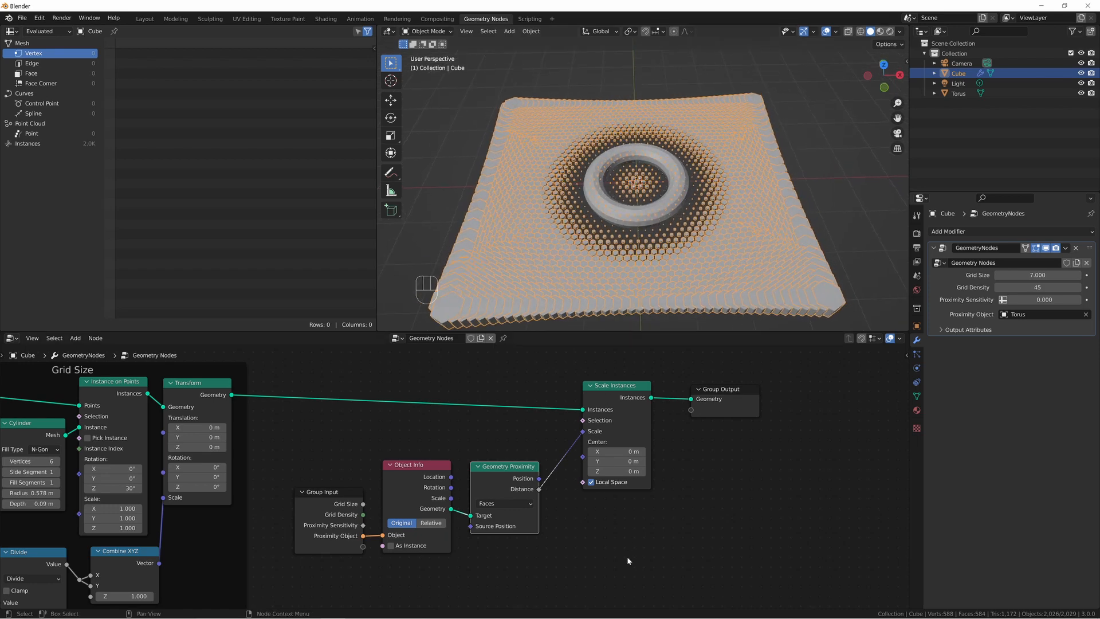
Add a Math node set to Add and insert it between Geometry Proximity's Distance and the Scale Instances node's Scale.
key(shift+a)
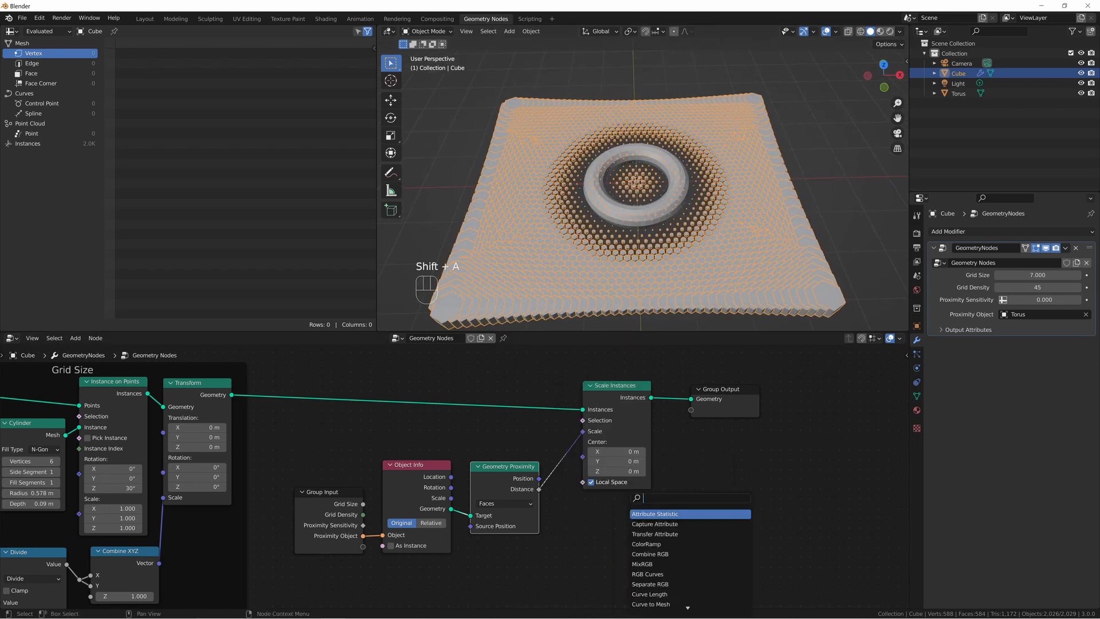
text(add)
key(Return)
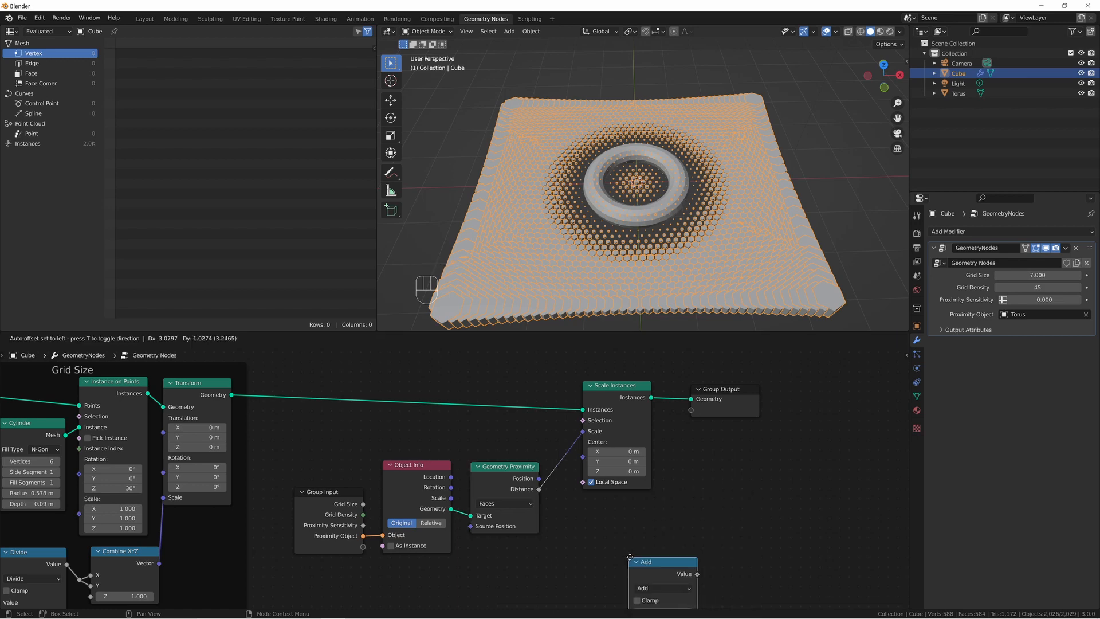
drag(630, 369, 829, 403)
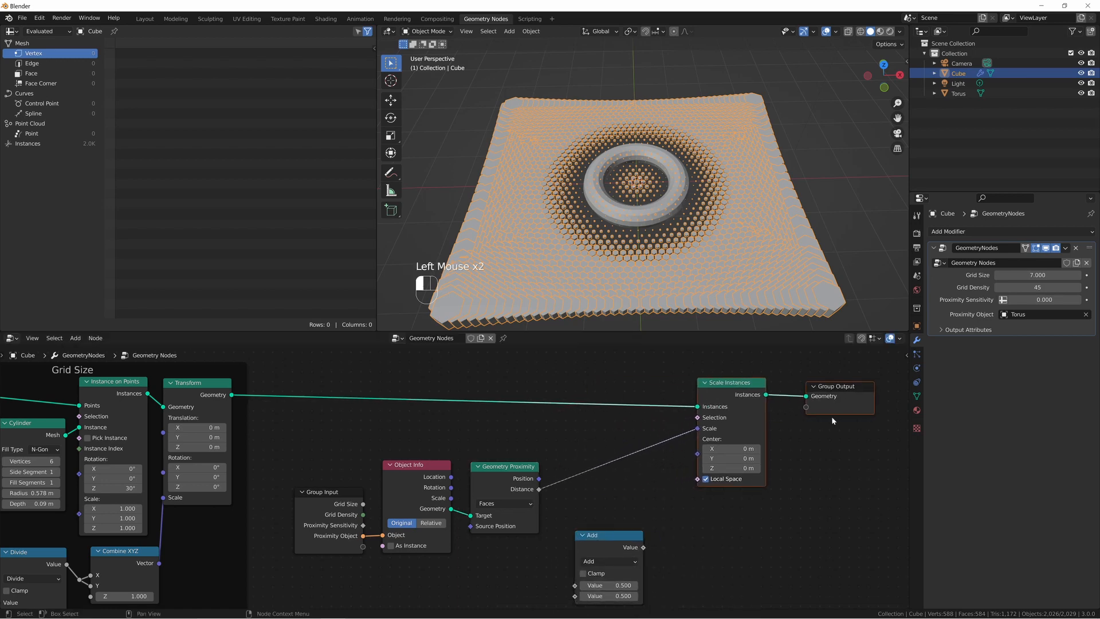
drag(614, 531, 616, 454)
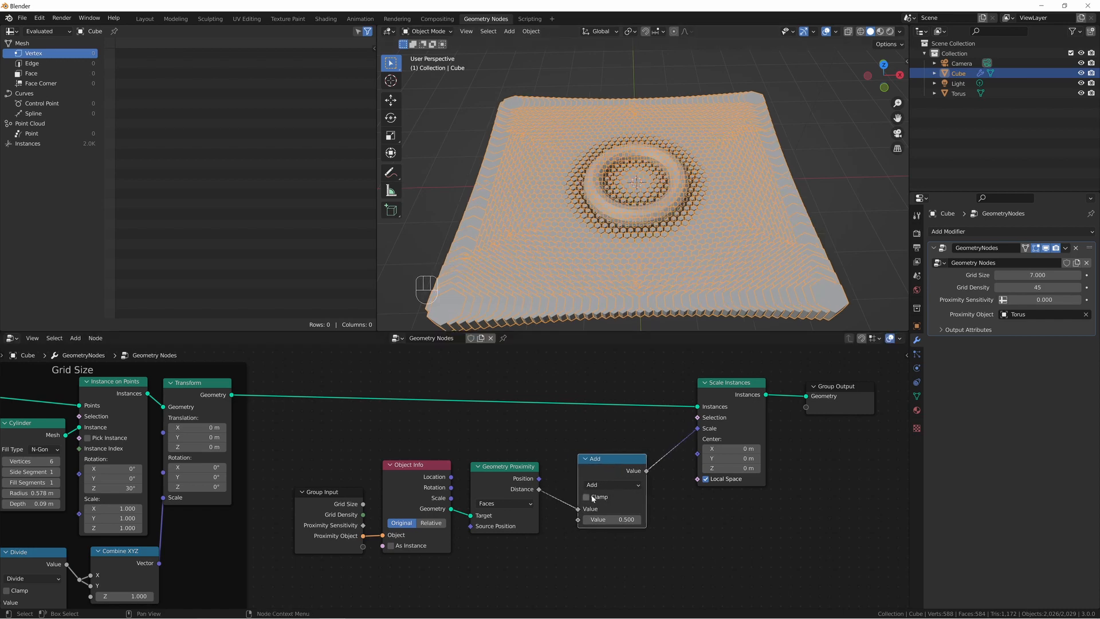
Enable Clamp on the Add node and set the modifier's Proximity Sensitivity to 0.8.
click(594, 485)
click(587, 497)
middle_drag(565, 301, 514, 270)
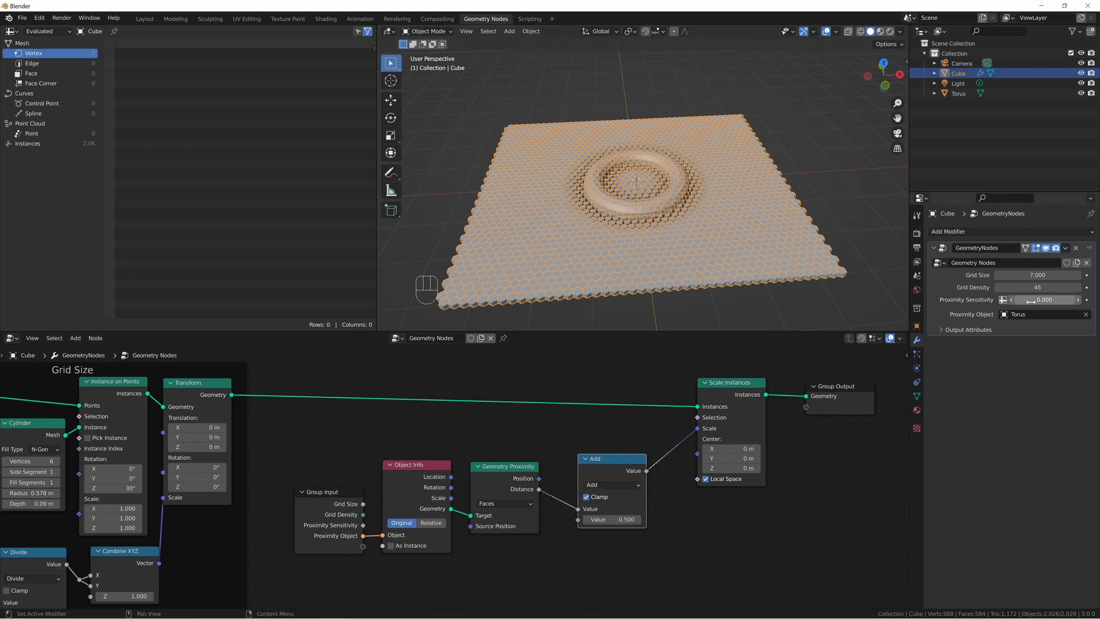
mouse_move(1044, 300)
mouse_down()
mouse_move(1057, 300)
mouse_move(1044, 300)
mouse_up()
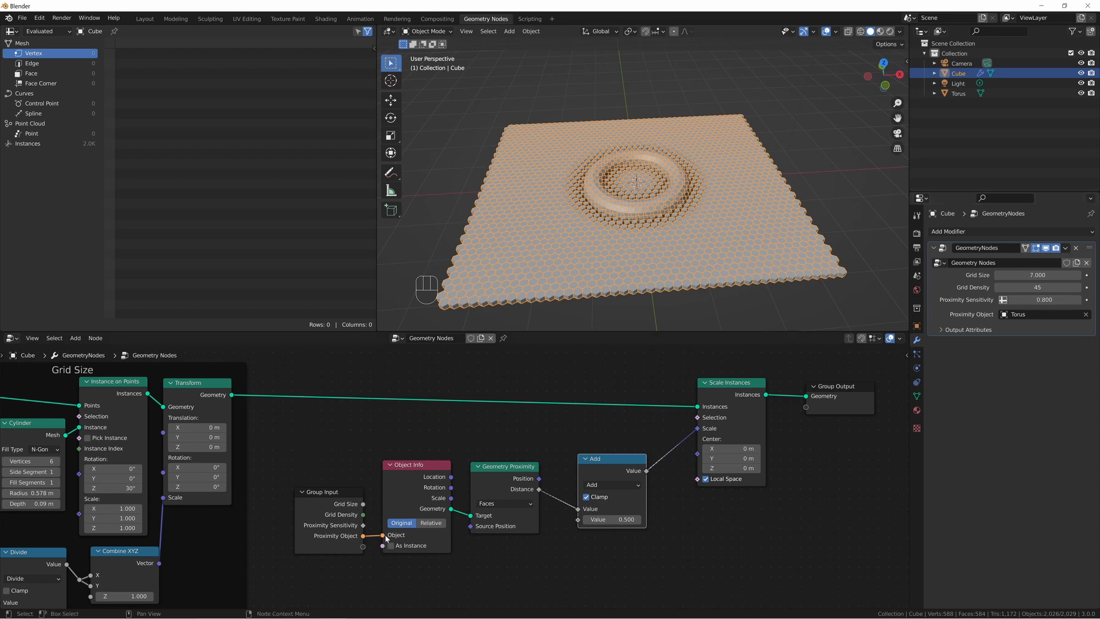
Change the Math node's operation to Subtract and link the Group Input's Proximity Sensitivity to its second Value.
click(592, 486)
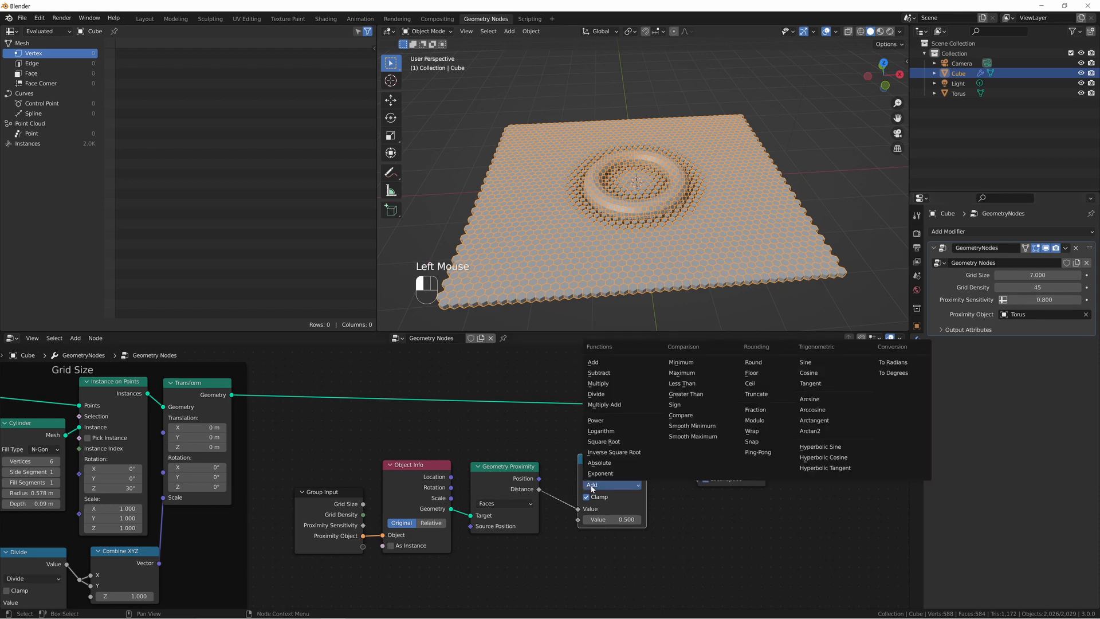
click(599, 372)
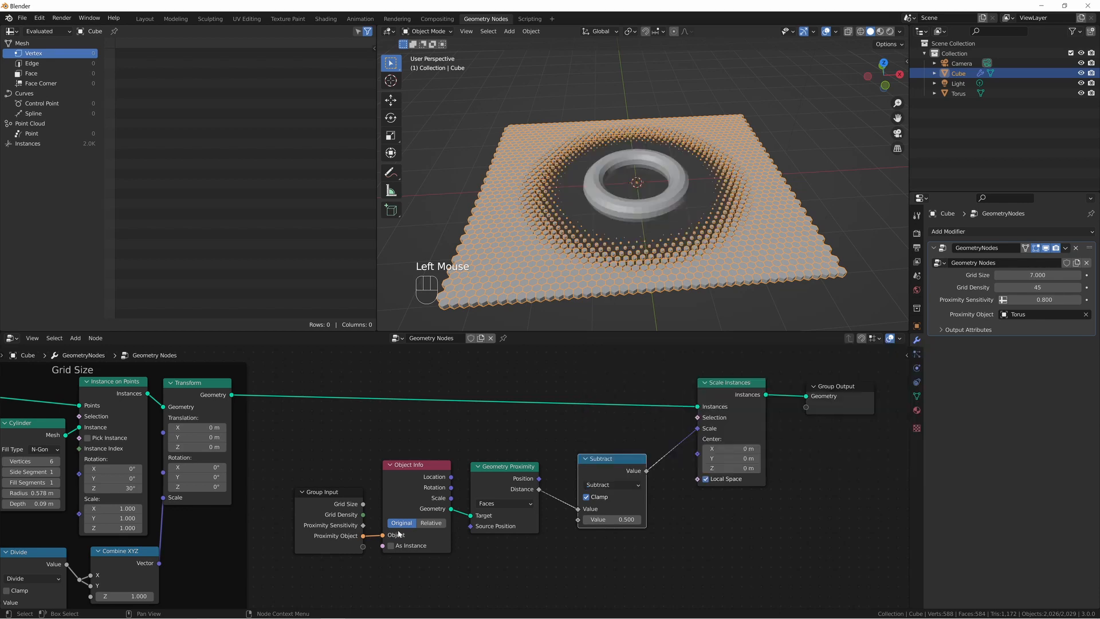
drag(362, 525, 578, 520)
middle_drag(697, 176, 696, 199)
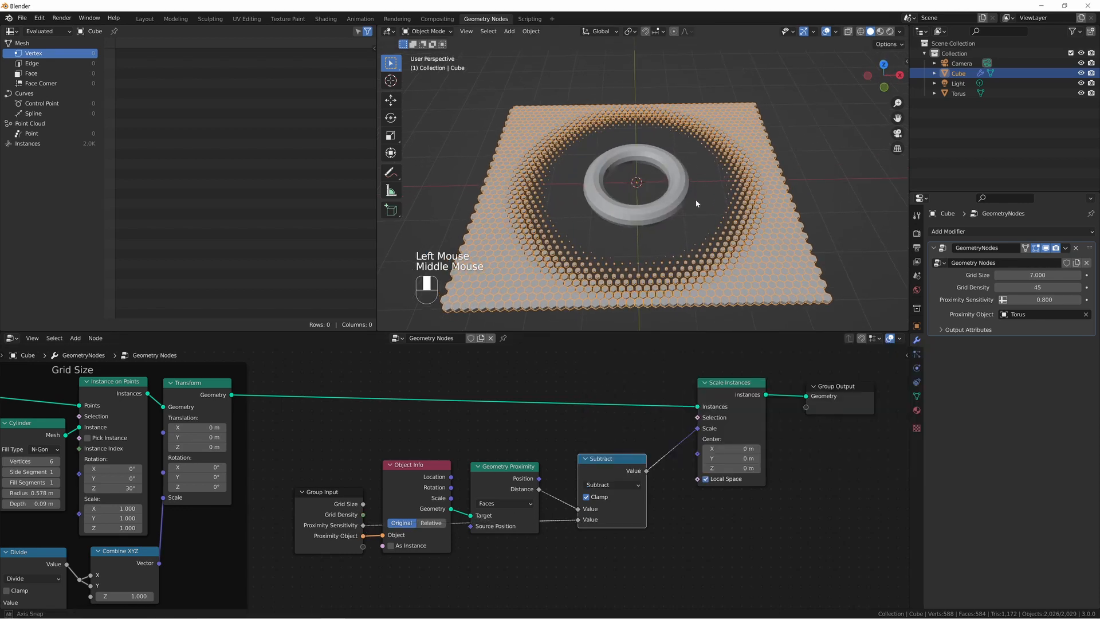
scroll(706, 252, up, 2)
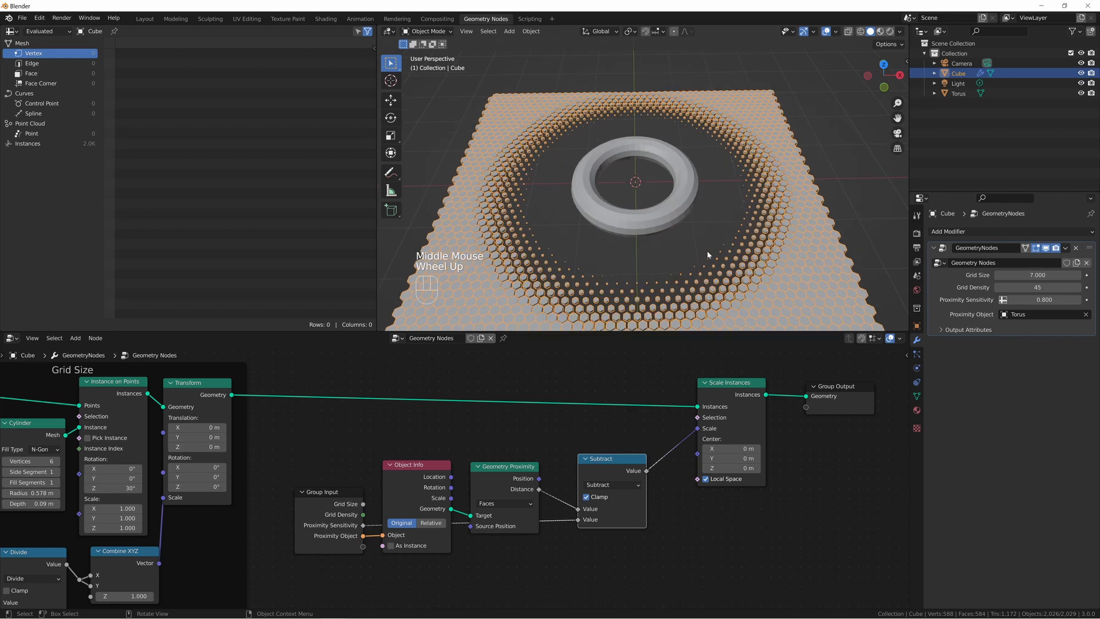
middle_drag(707, 252, 707, 260)
Undo the annotation strokes drawn around the torus and set the modifier's Proximity Sensitivity to 0.42.
shift+drag(1044, 299, 986, 299)
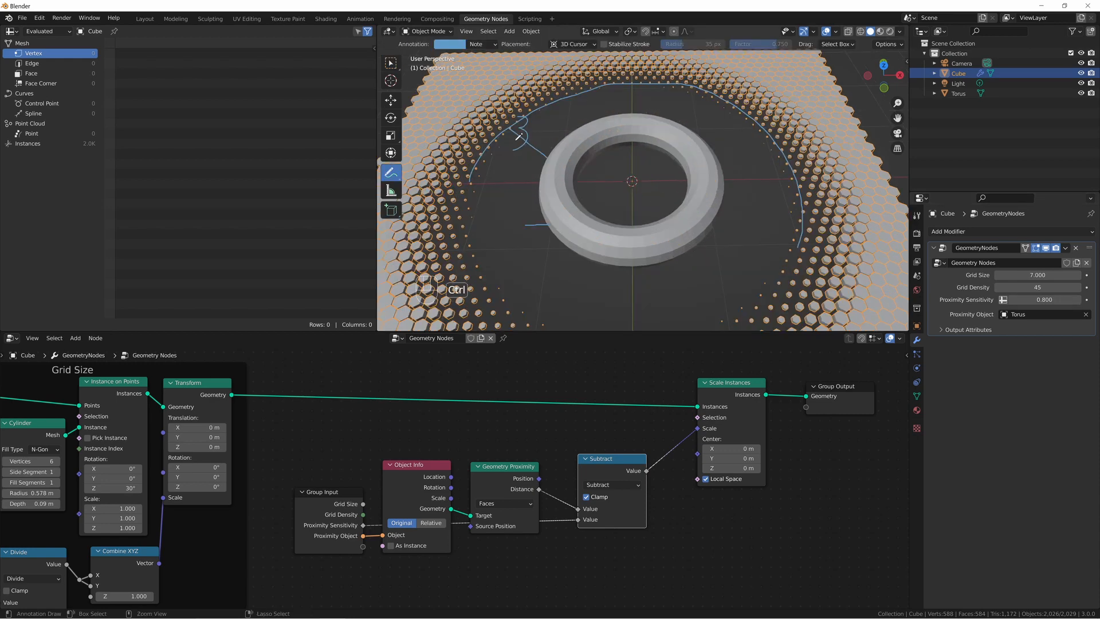
key(ctrl+z)
key(ctrl+z)
key(ctrl+z)
key(ctrl+z)
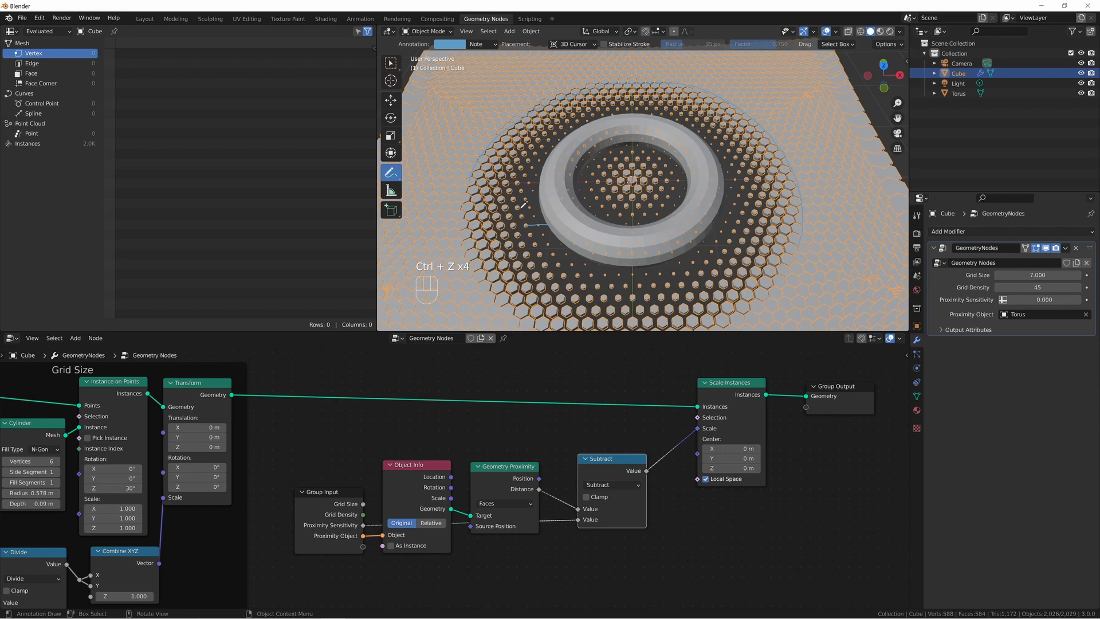
key(ctrl+z)
drag(1038, 299, 1055, 300)
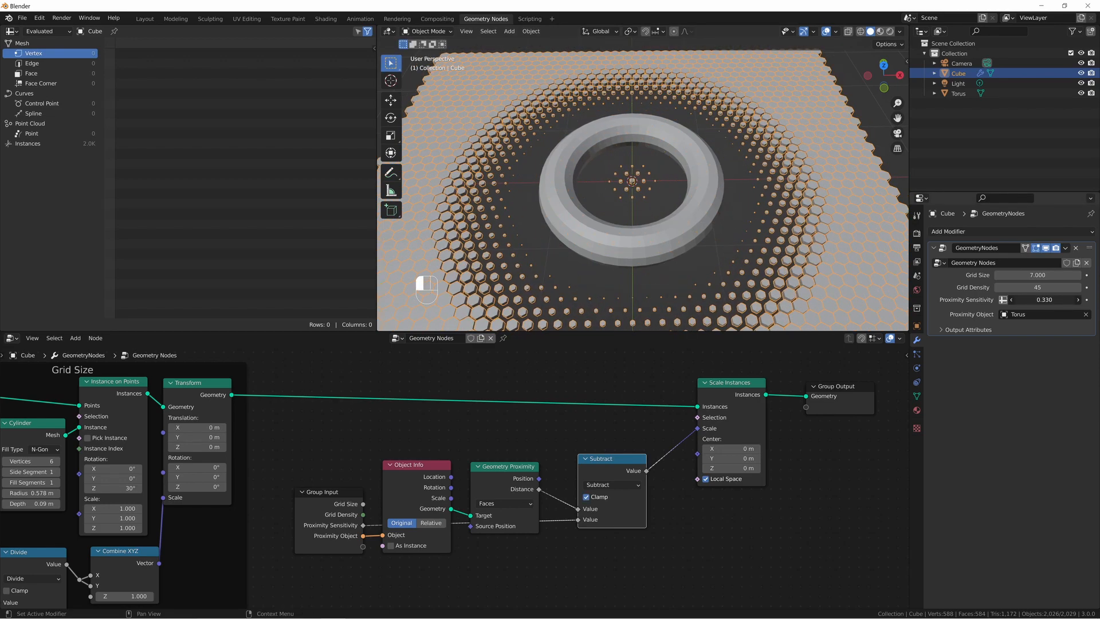
Try moving the torus along the Z axis above the grid and reselect the hexagon grid.
click(663, 243)
key(g)
key(z)
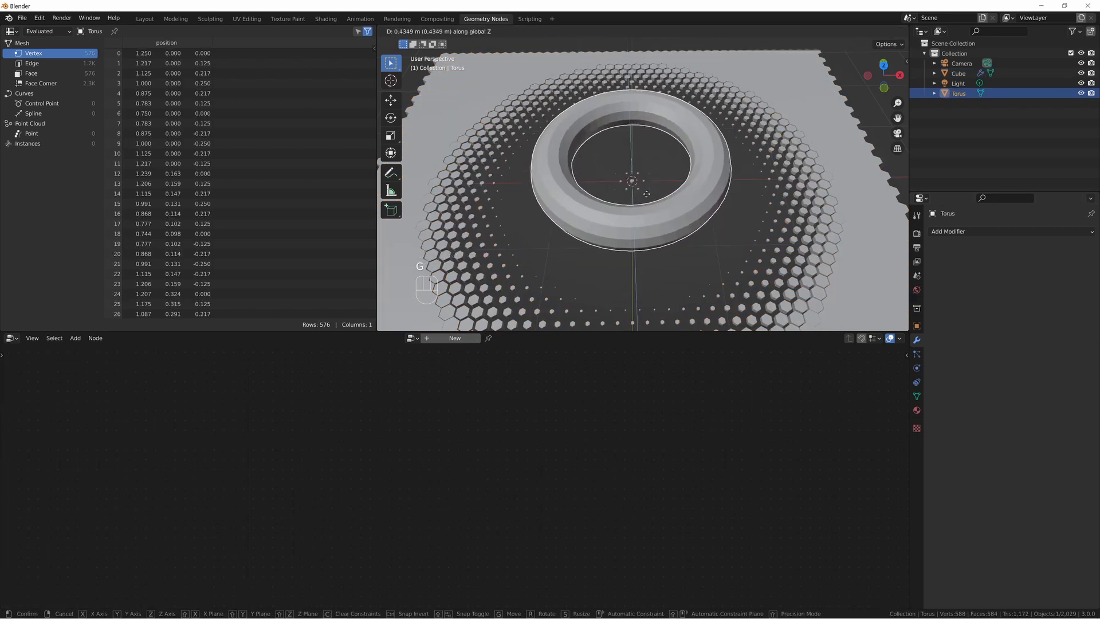
click(648, 240)
click(810, 202)
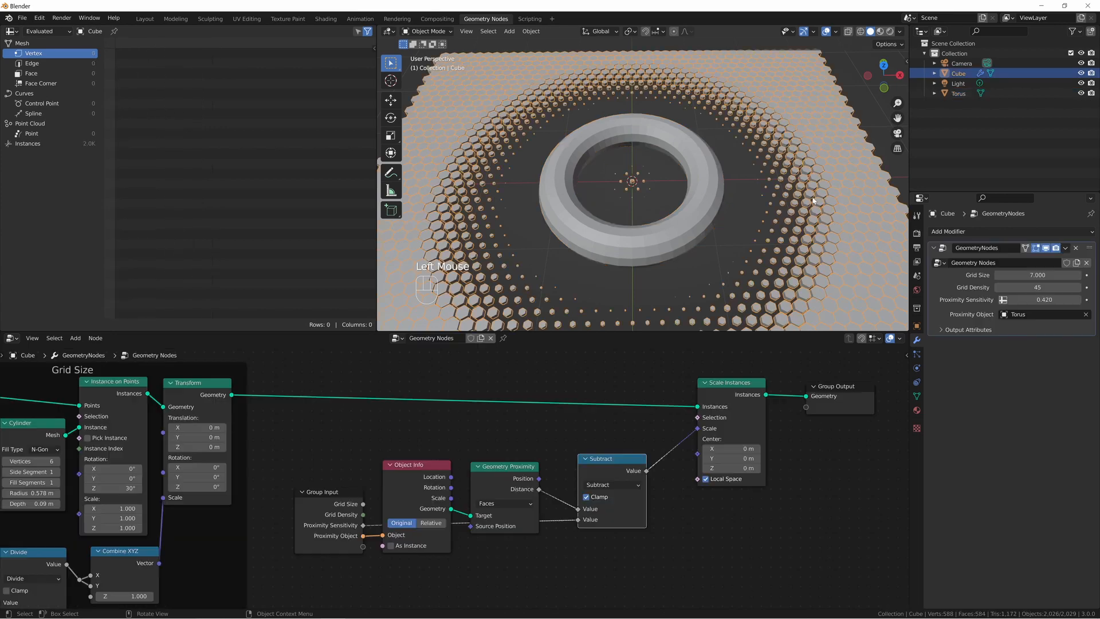
Set the Object Info node's transform space to Relative.
scroll(427, 504, up, 2)
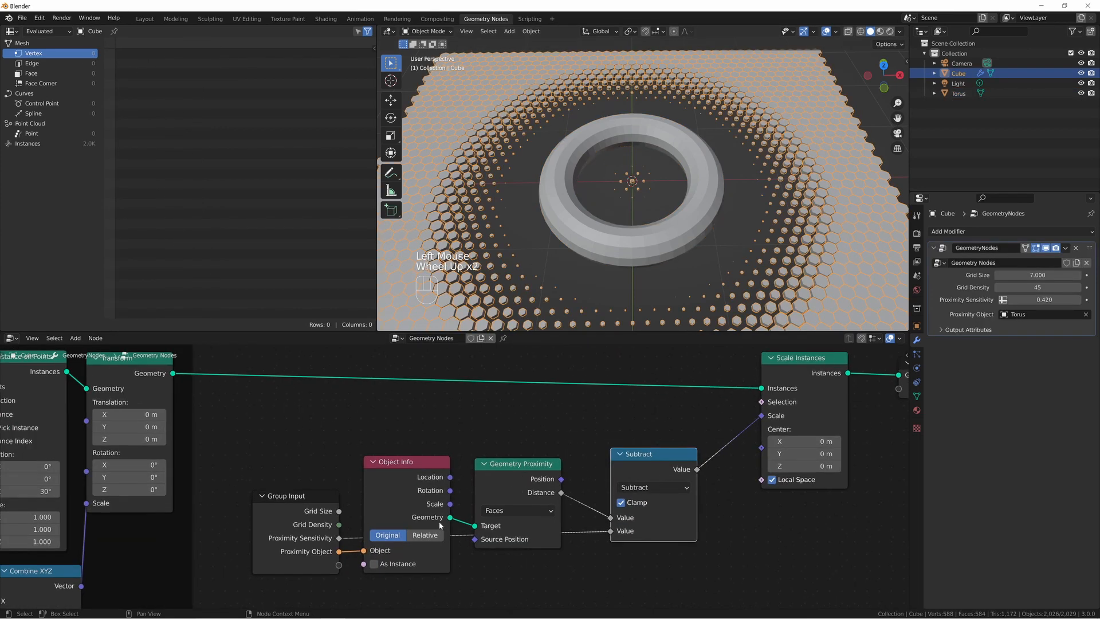
middle_drag(439, 522, 470, 480)
click(459, 496)
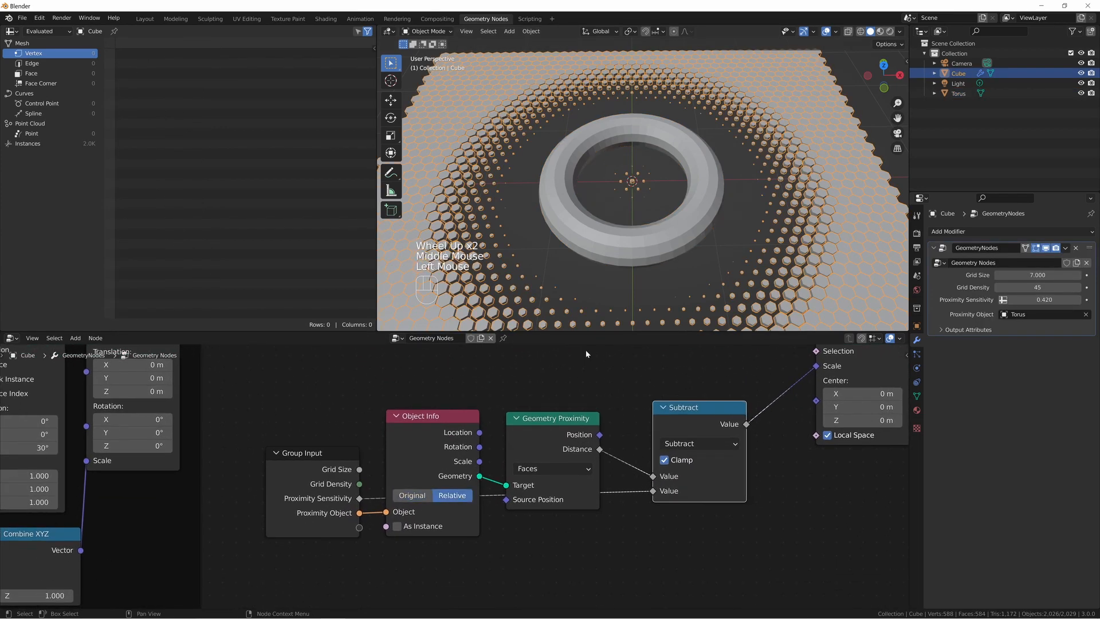
Move the torus slightly off the grid's centre to test the proximity effect and reselect the hexagon grid.
click(696, 232)
key(g)
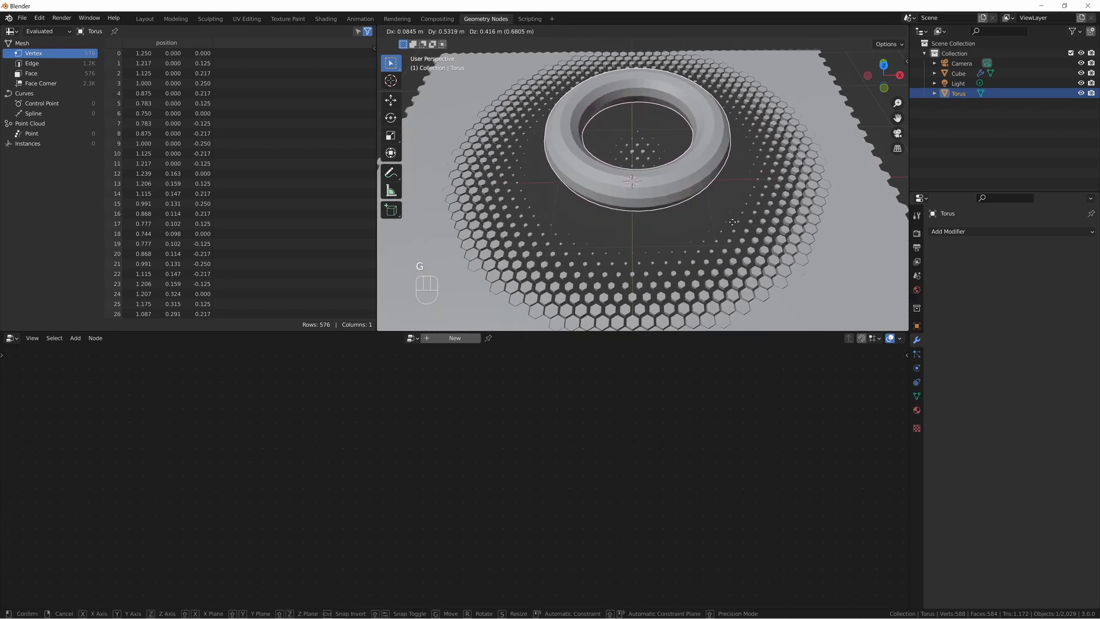
click(754, 278)
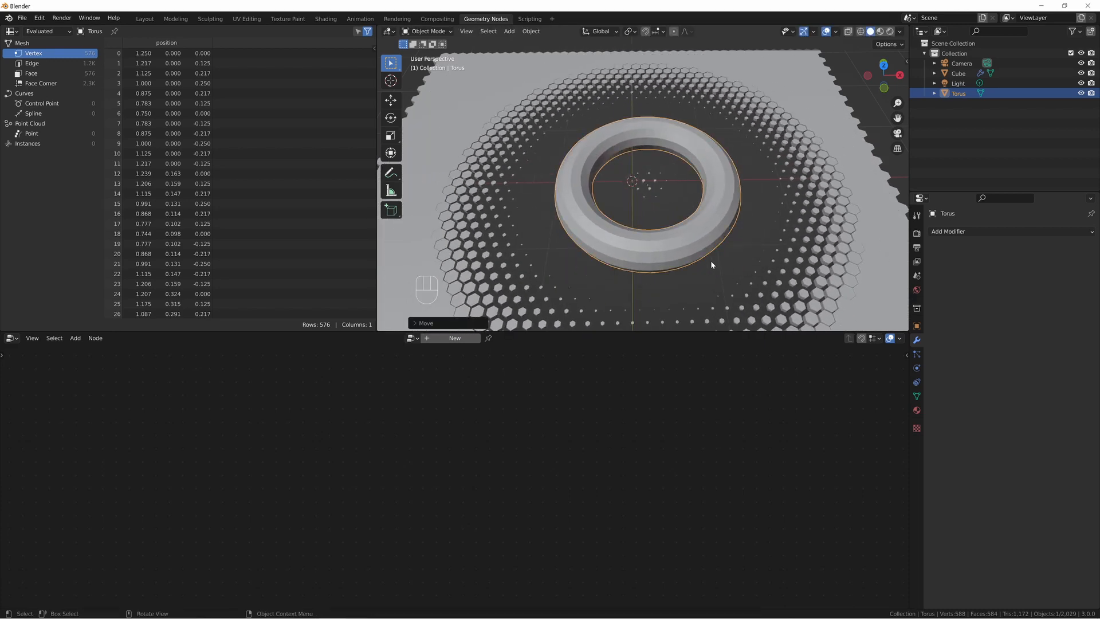
key(g)
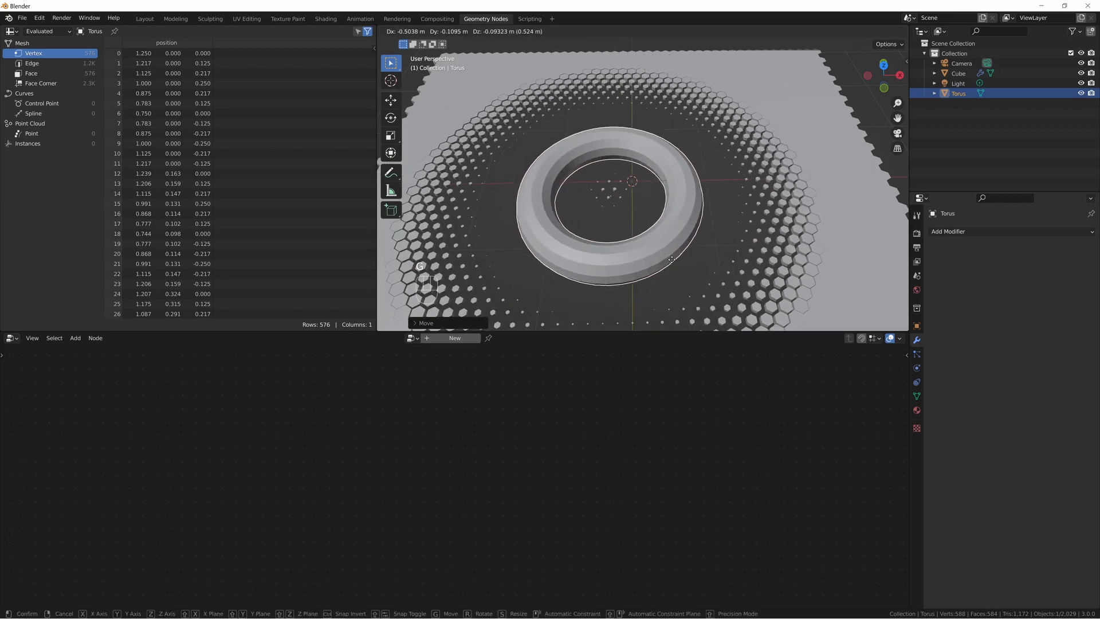
right_click(690, 262)
click(637, 323)
Combine the Object Info, Geometry Proximity, Subtract and Scale Instances nodes into a node group.
scroll(576, 403, down, 3)
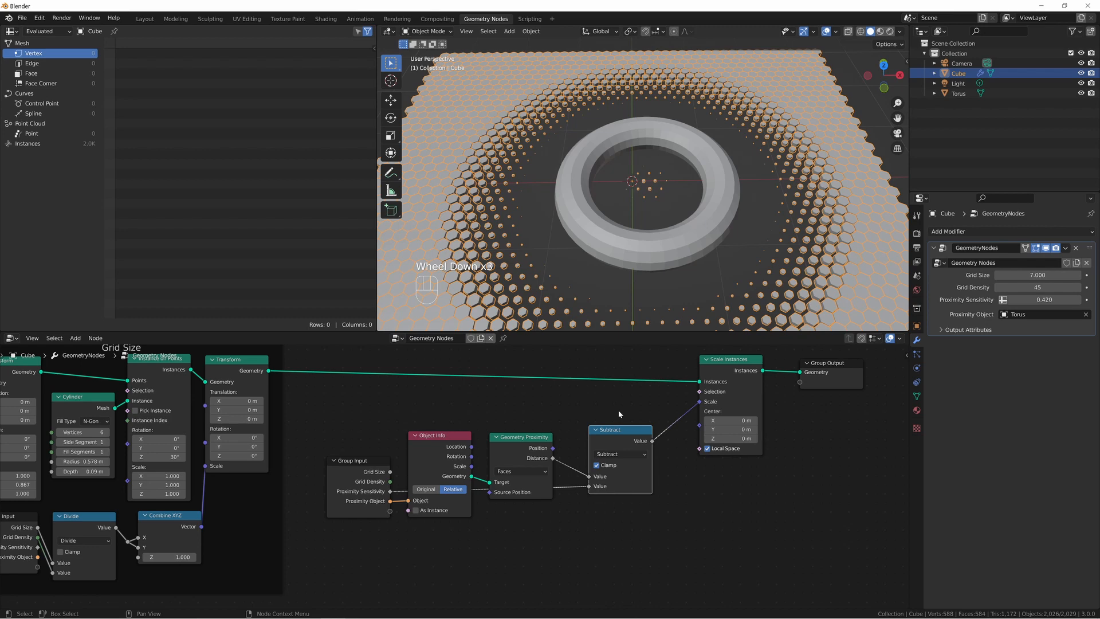
drag(429, 363, 760, 514)
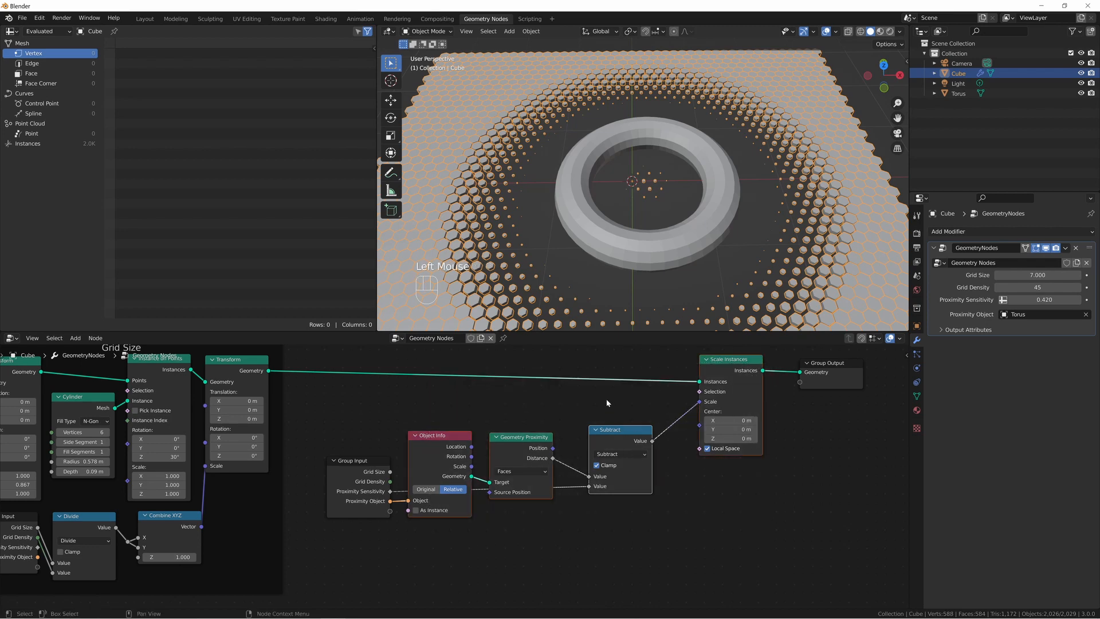
key(ctrl+g)
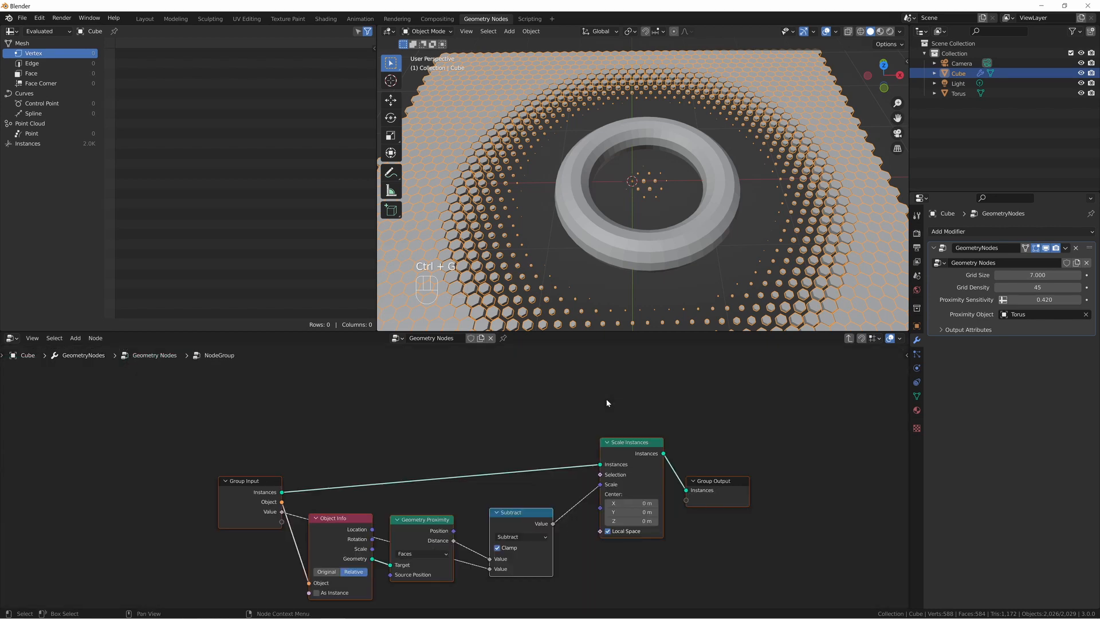
Leave the node group and reposition it and its Group Input node closer to the Grid Size frame.
key(Tab)
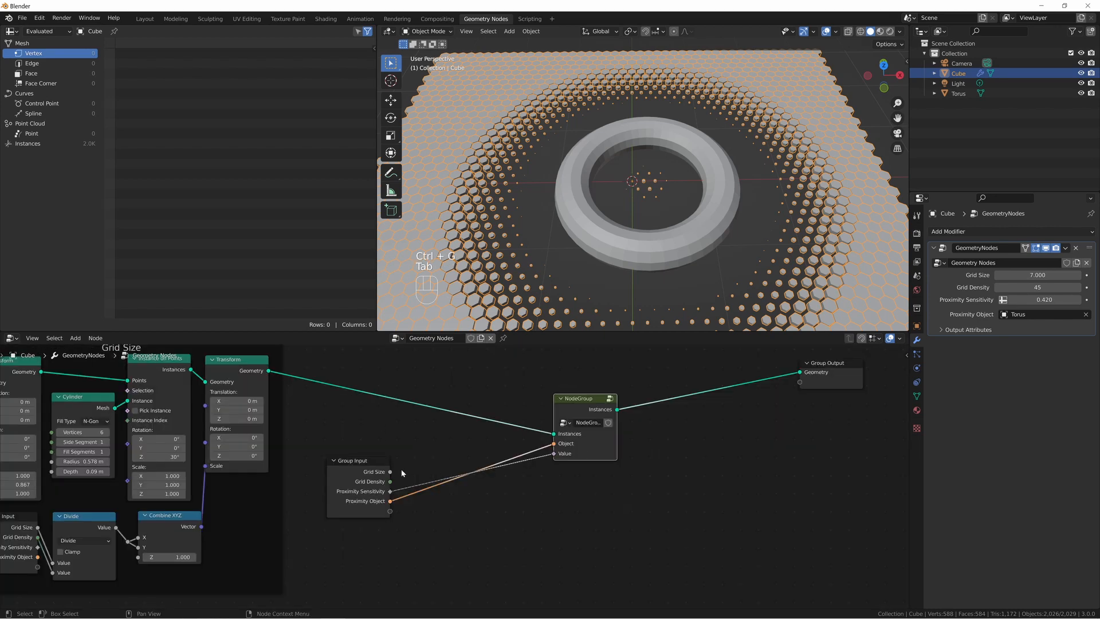
drag(357, 477, 399, 447)
drag(569, 445, 483, 445)
middle_drag(500, 409, 510, 436)
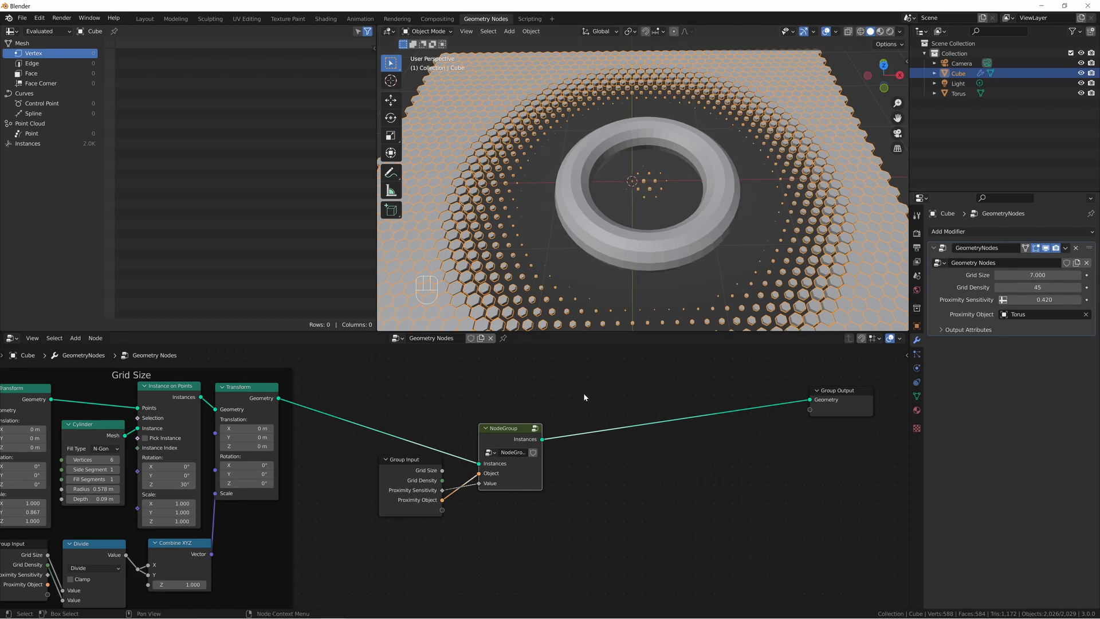
drag(524, 432, 467, 394)
drag(413, 460, 373, 442)
Add a Set Material node between the node group and the Group Output, and assign it the material named Material.
double_click(735, 493)
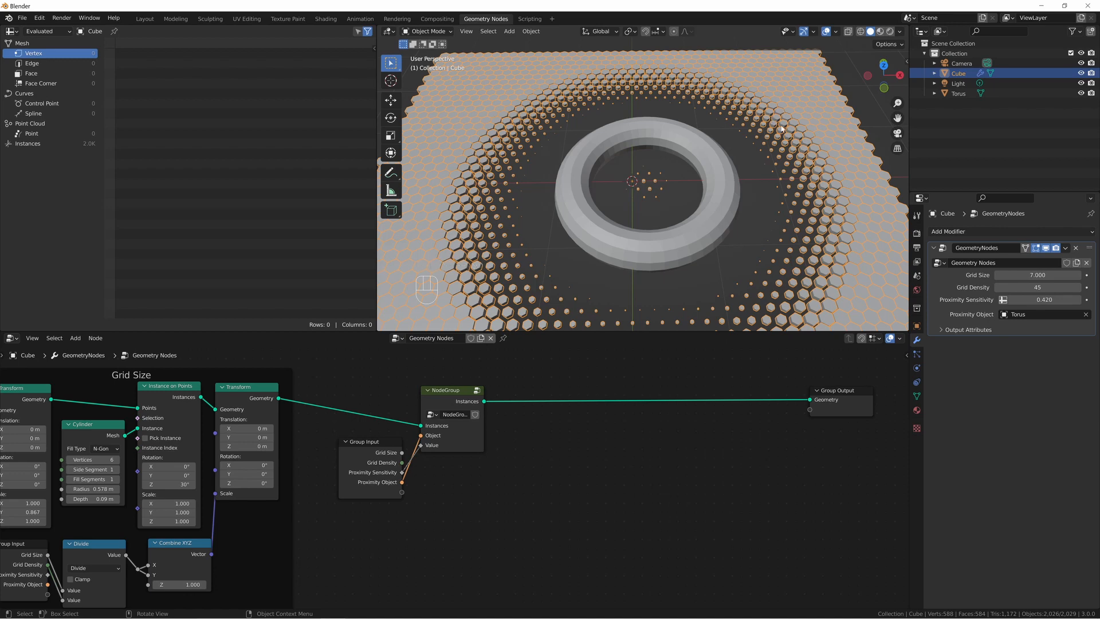
double_click(649, 466)
key(shift+a)
text(set mat)
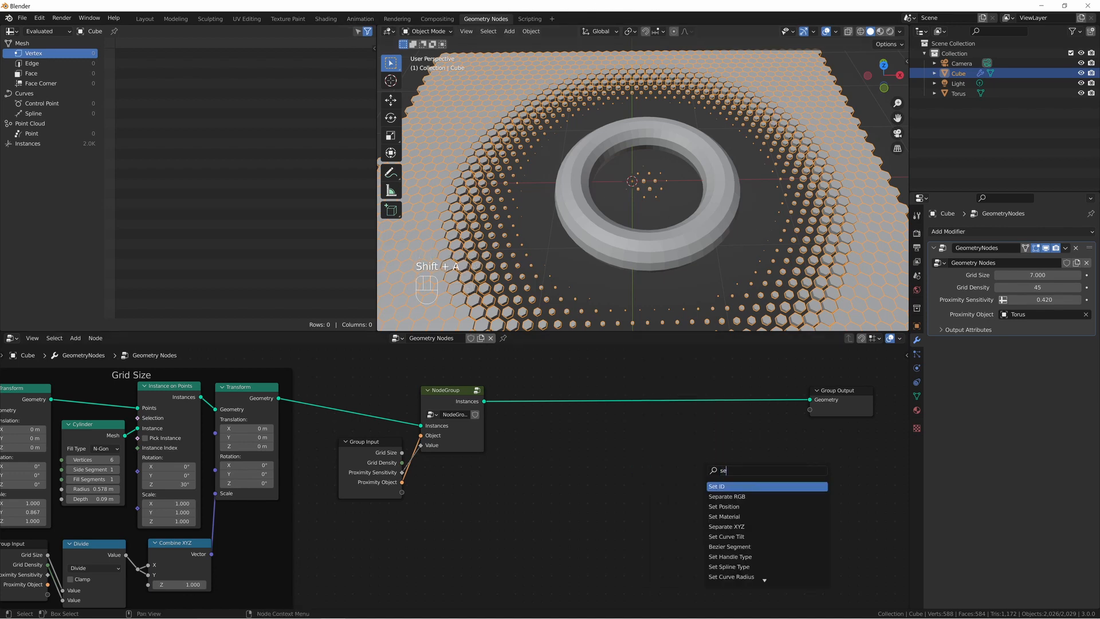
key(Return)
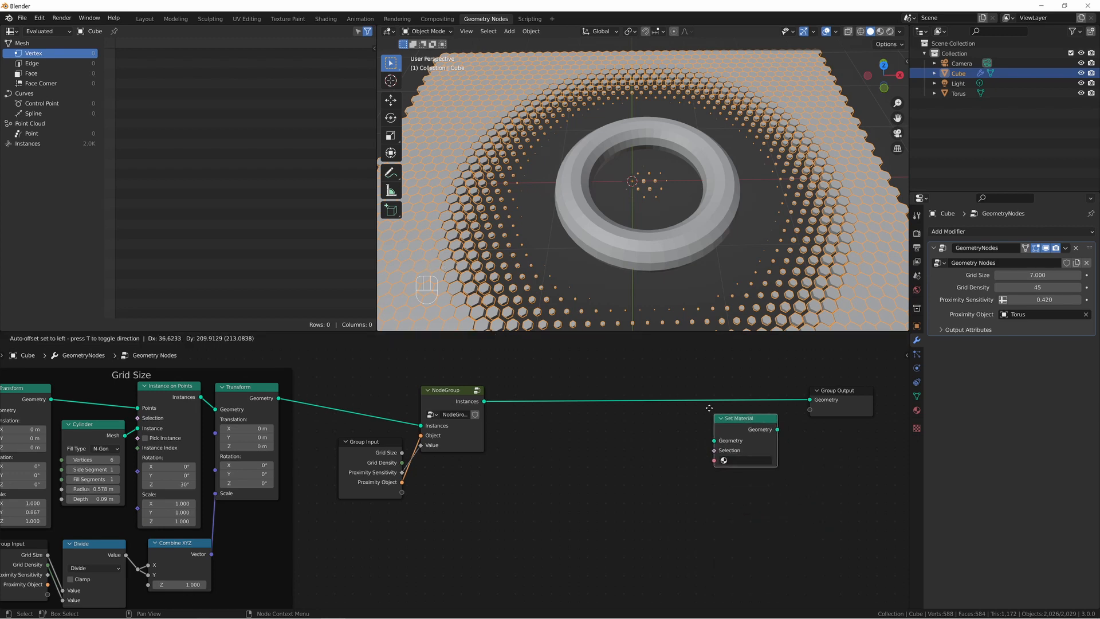
click(664, 384)
click(672, 429)
click(676, 444)
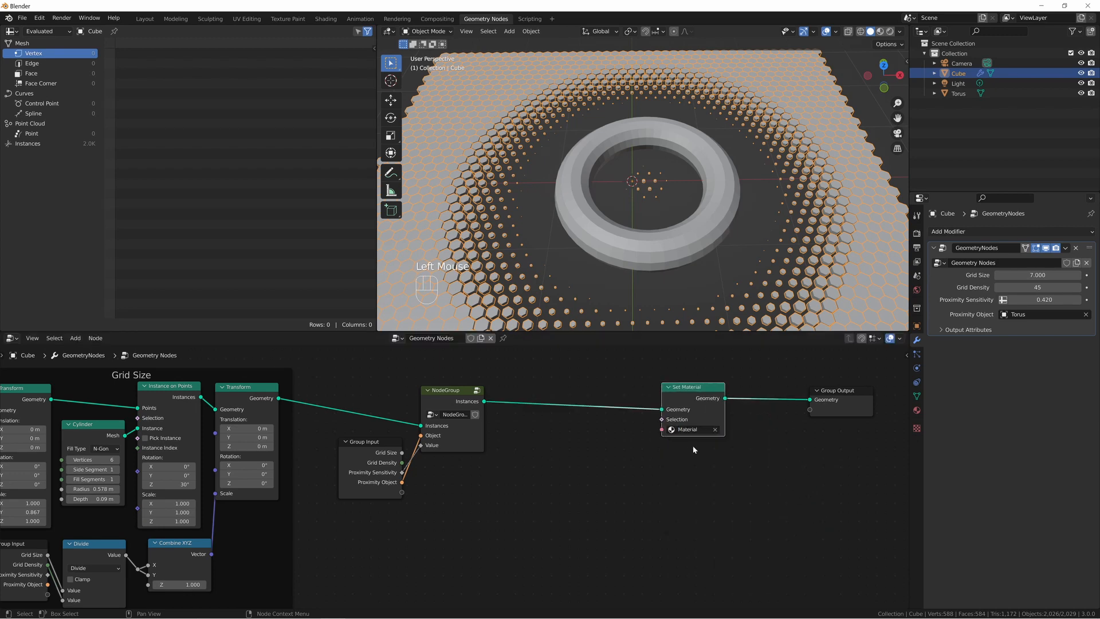
Show the viewport in rendered shading, deselect the hexagon grid and set the render engine to Cycles.
click(891, 32)
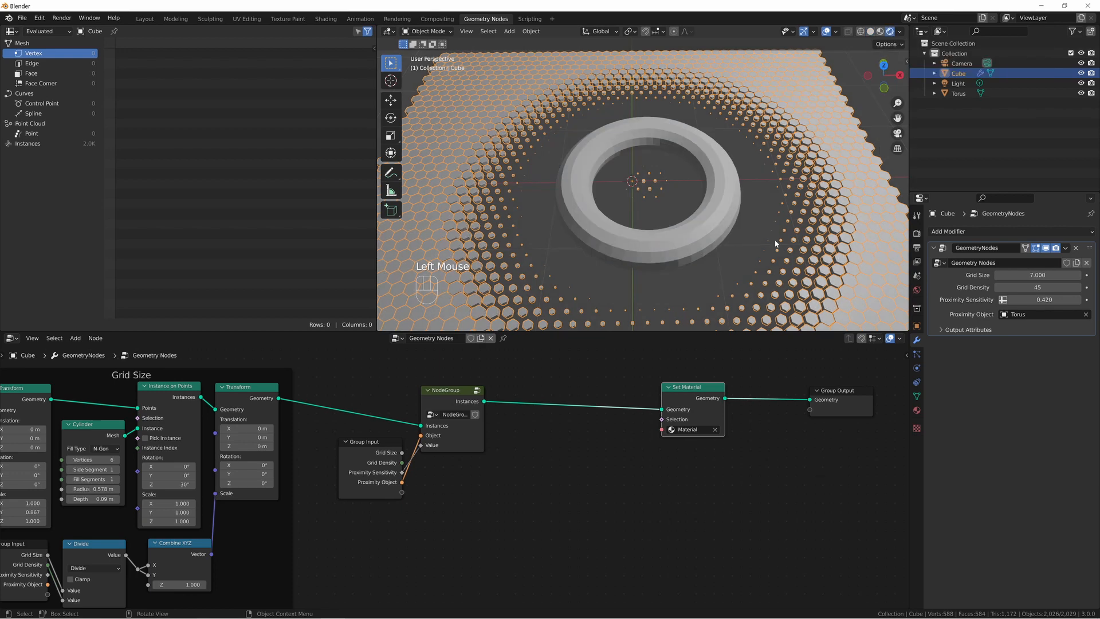
click(844, 97)
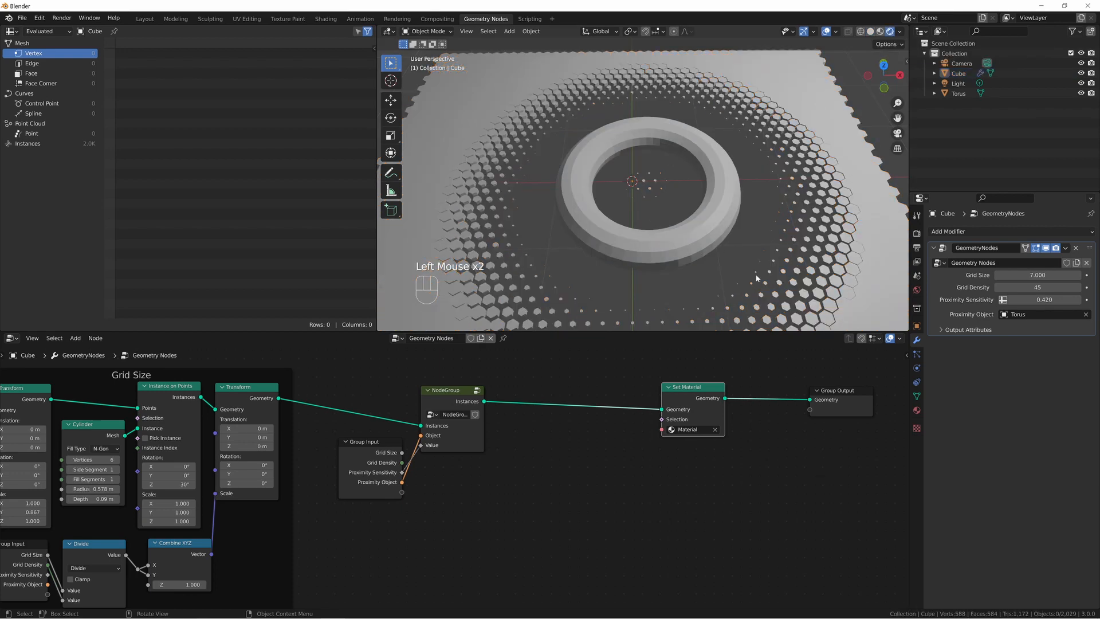
click(917, 410)
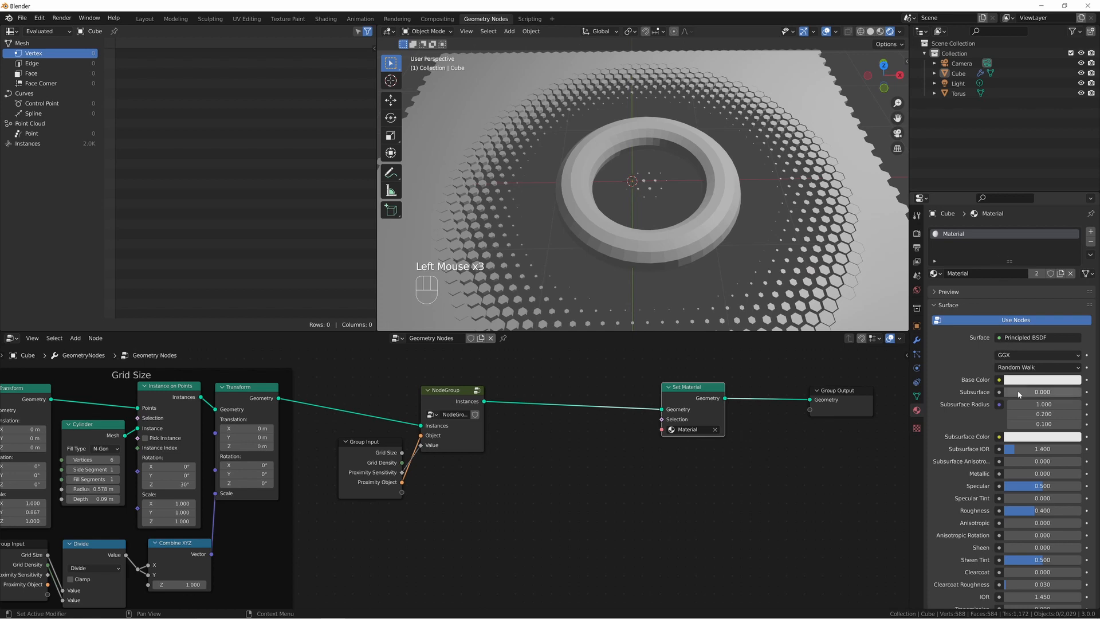
click(917, 233)
click(1020, 231)
click(1023, 266)
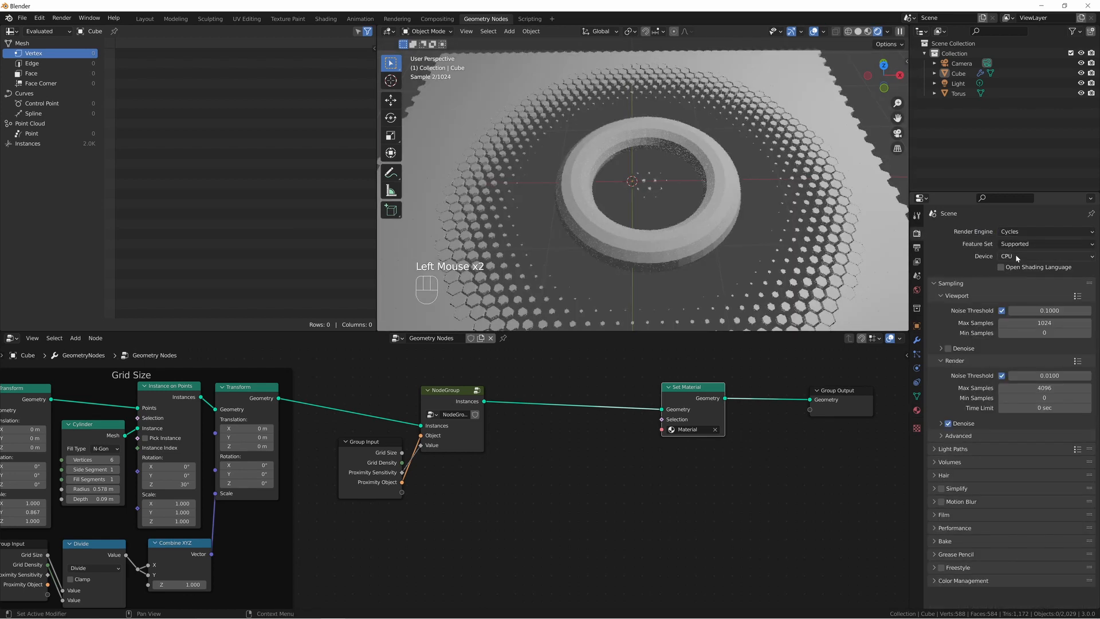
Change the grid material's base colour to light green.
click(917, 410)
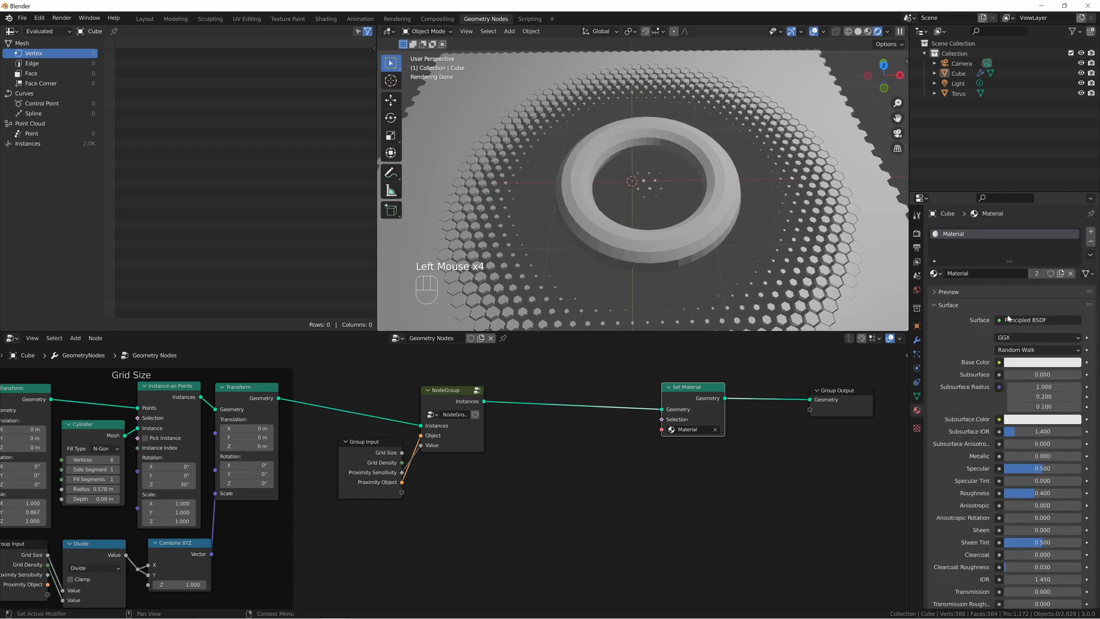
click(1034, 362)
drag(1031, 285, 1012, 250)
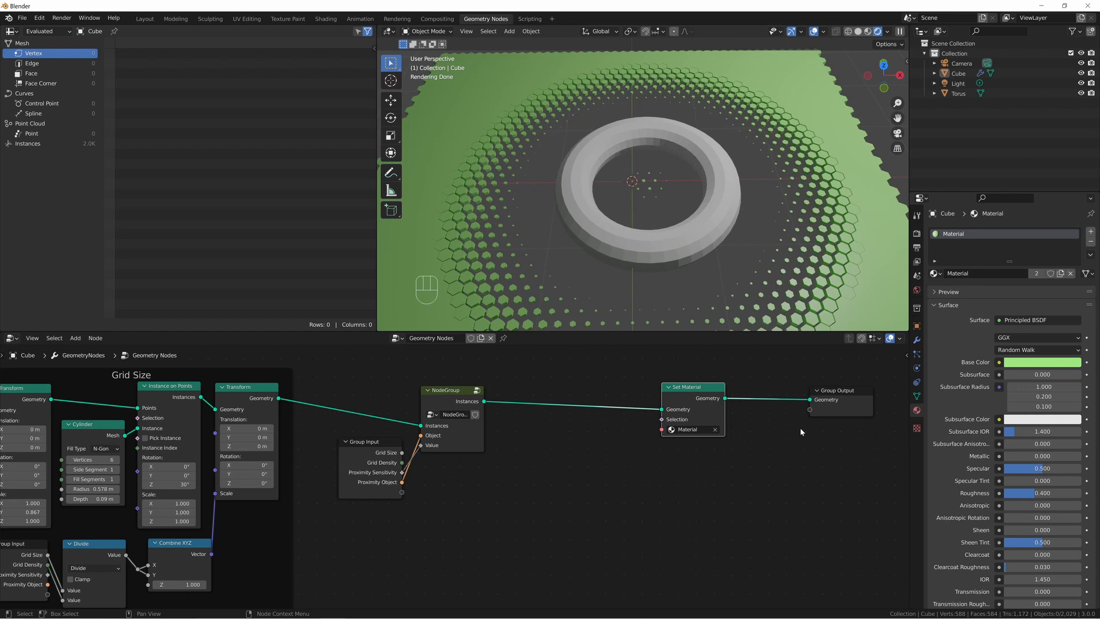
scroll(491, 208, down, 2)
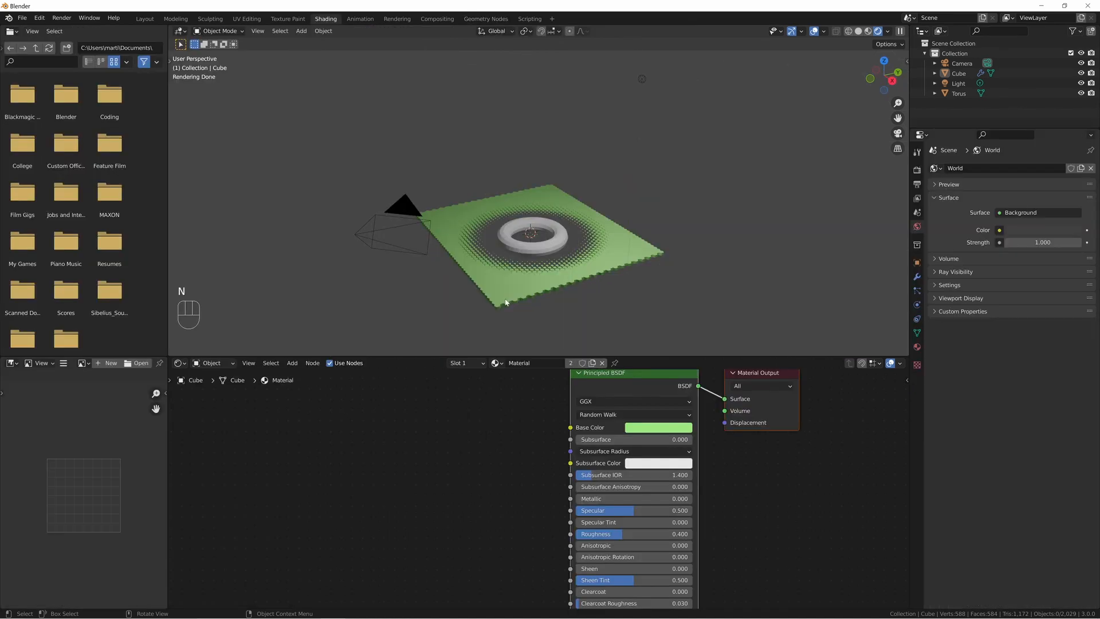
Add an Image Texture node to the grid's material in the Shading workspace, well before the Principled BSDF.
middle_drag(505, 301, 499, 341)
middle_drag(489, 453, 507, 471)
double_click(507, 471)
key(shift+a)
text(iam)
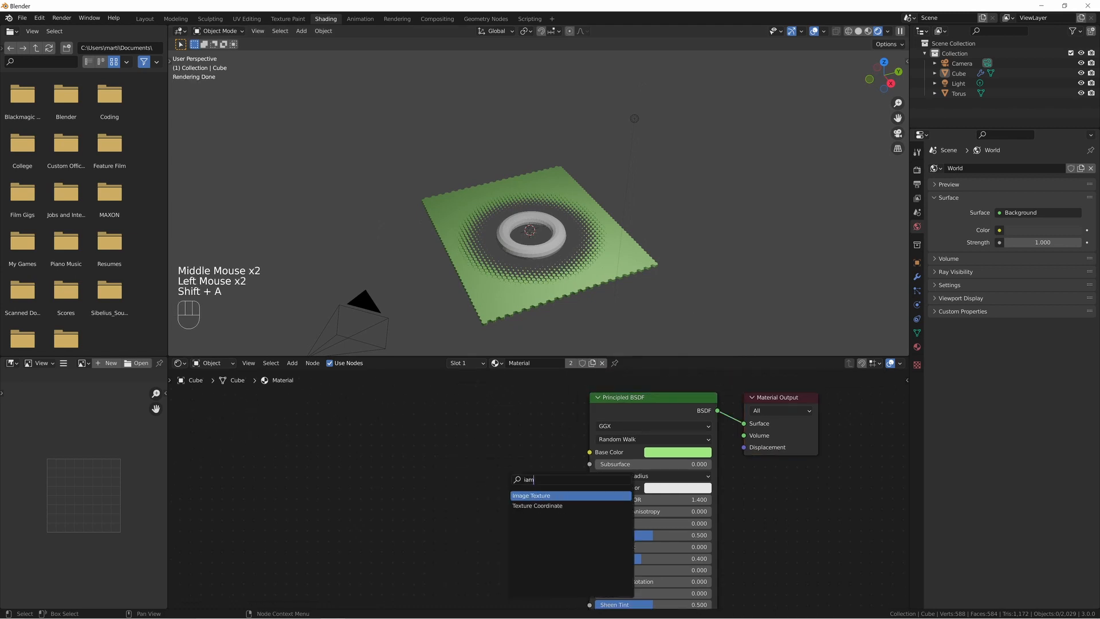
key(Return)
click(391, 432)
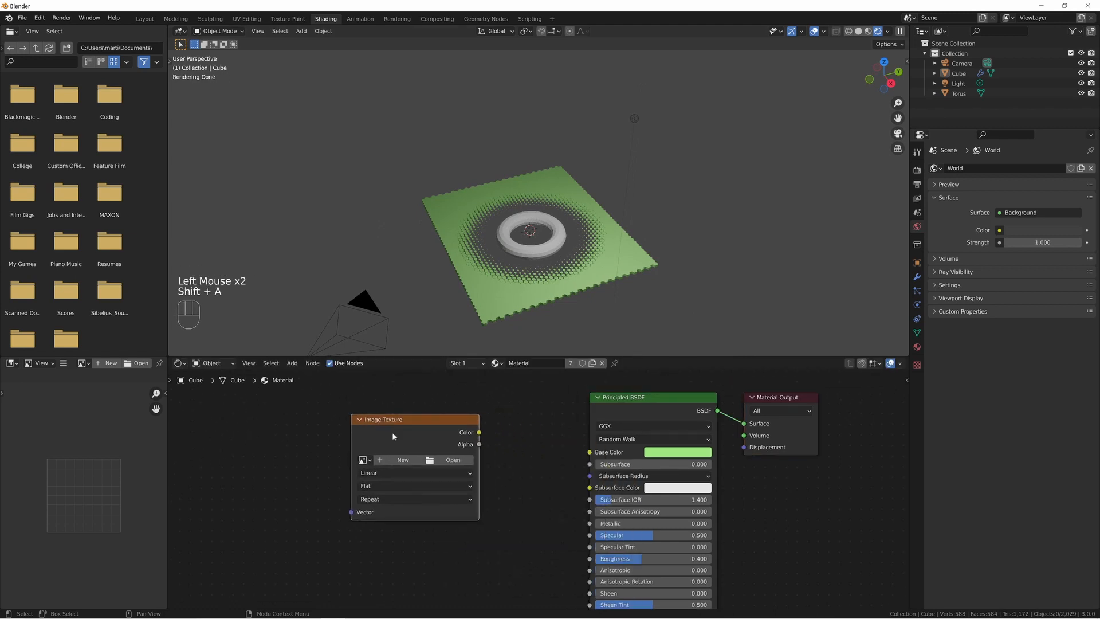
Load Tesseract.png from the Desktop Background folder in Pictures into the Image Texture node.
click(452, 462)
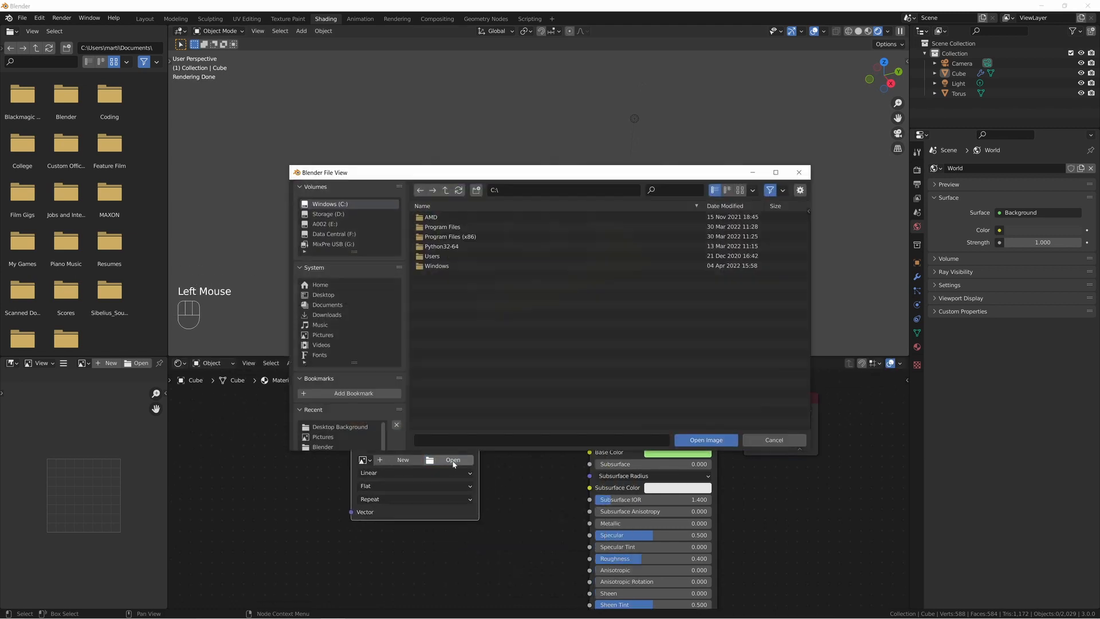
click(324, 335)
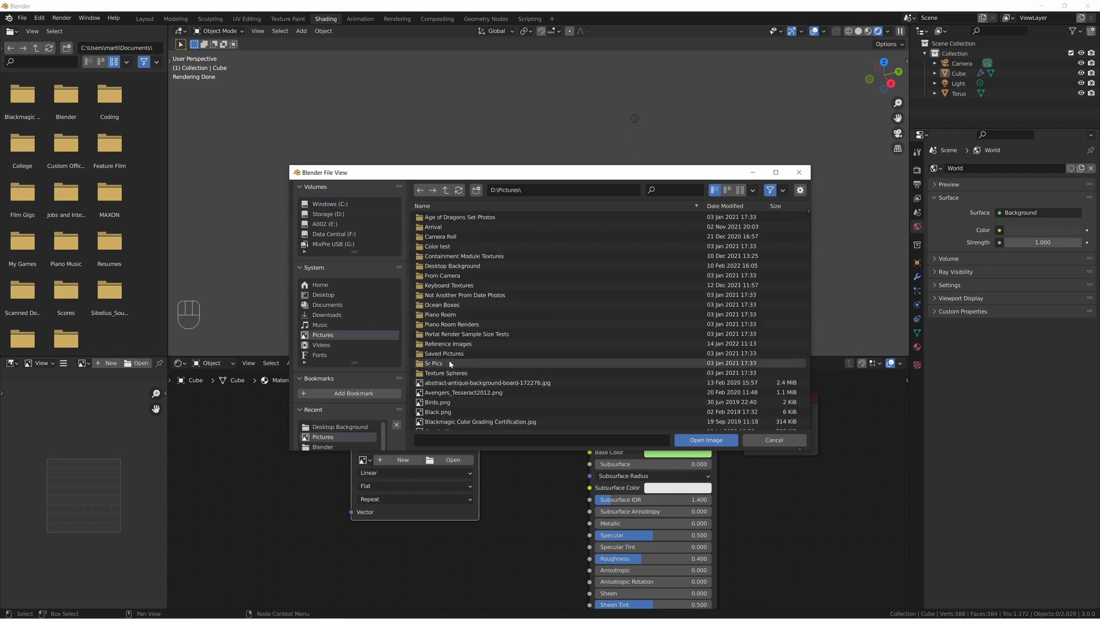
double_click(452, 266)
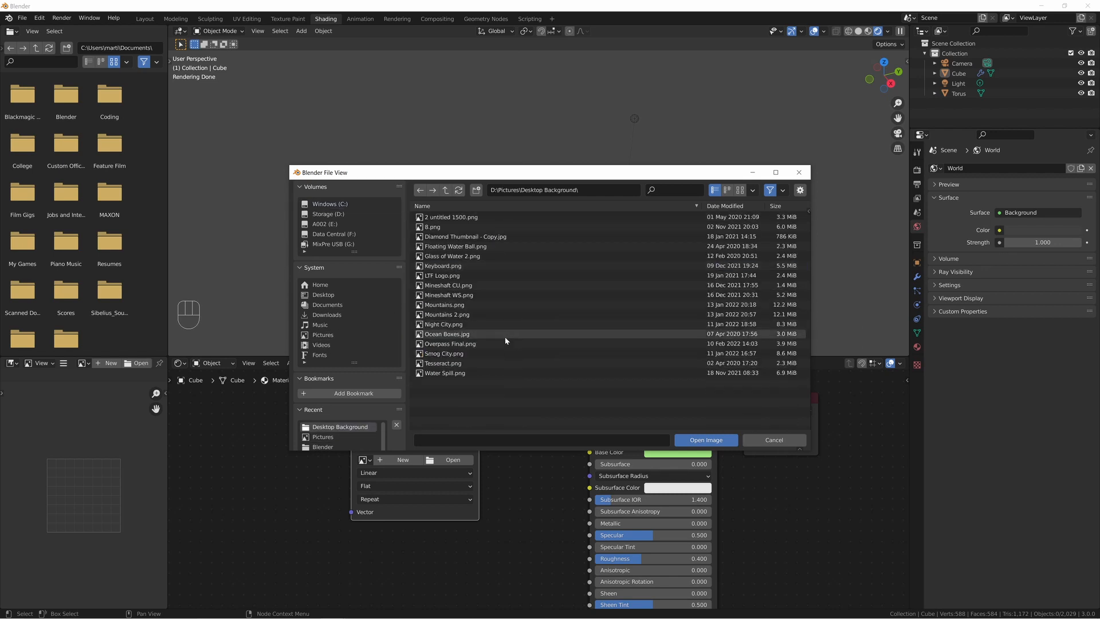
double_click(444, 363)
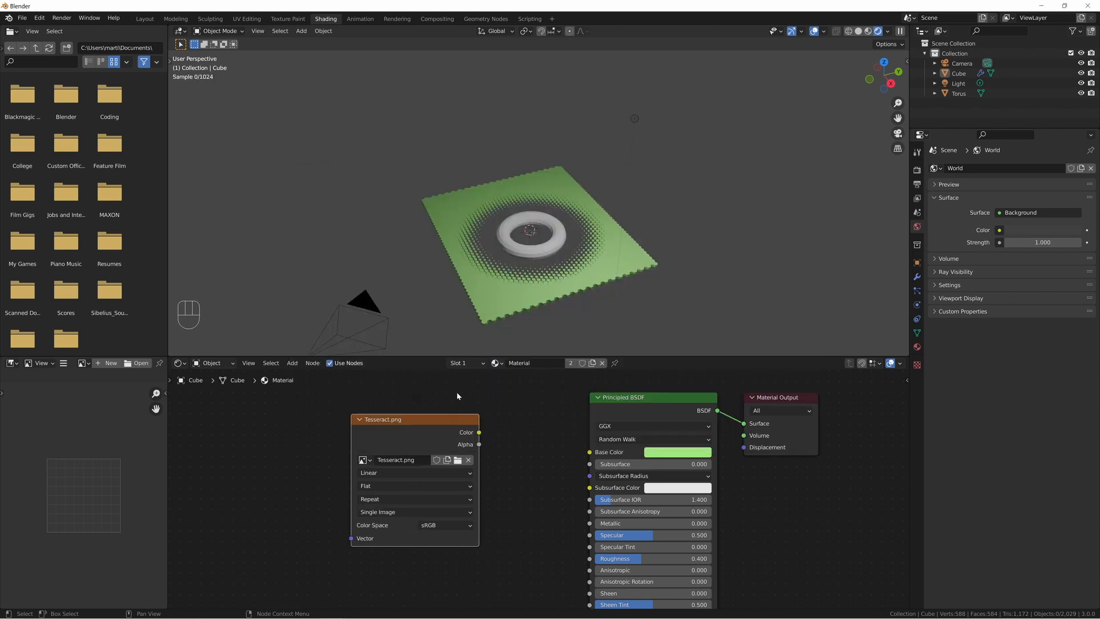
Connect the image's Color output directly to the Material Output's Surface and delete the Principled BSDF node.
drag(480, 433, 744, 424)
middle_drag(373, 222, 375, 244)
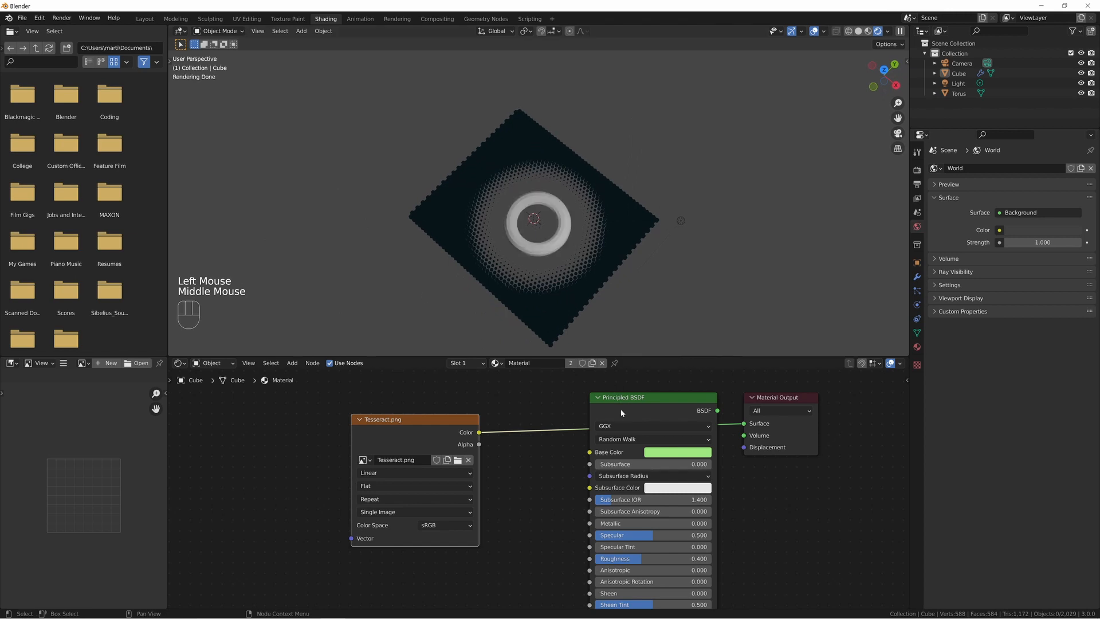
click(642, 397)
key(x)
Add Mapping and Texture Coordinate nodes to the image texture and feed the Mapping vector from Generated coordinates.
drag(384, 425, 471, 423)
key(ctrl+t)
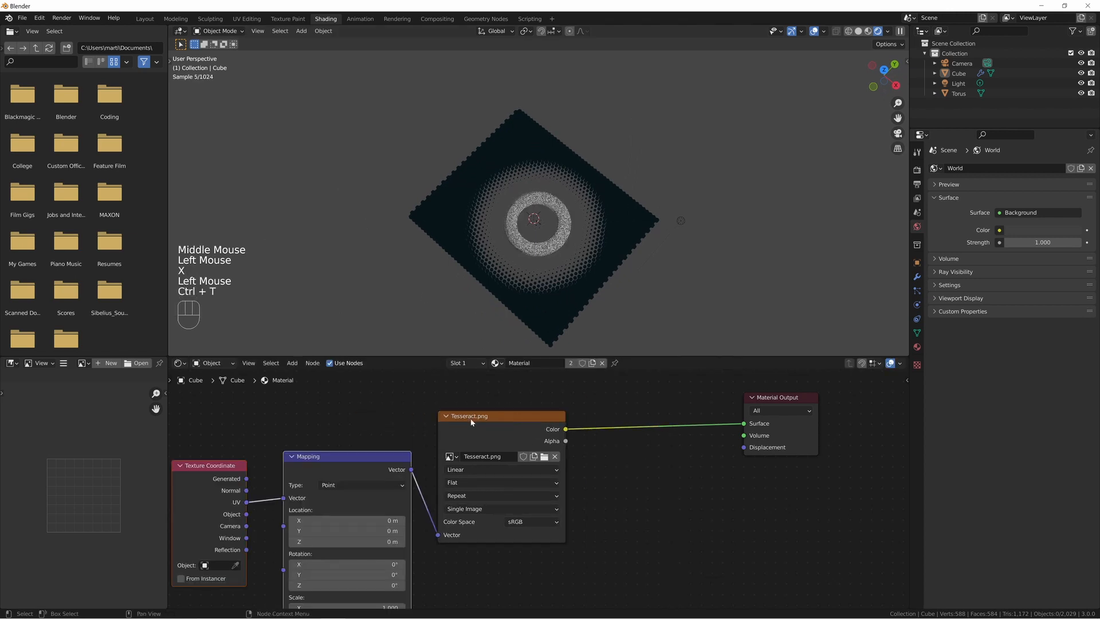
middle_drag(452, 248, 524, 247)
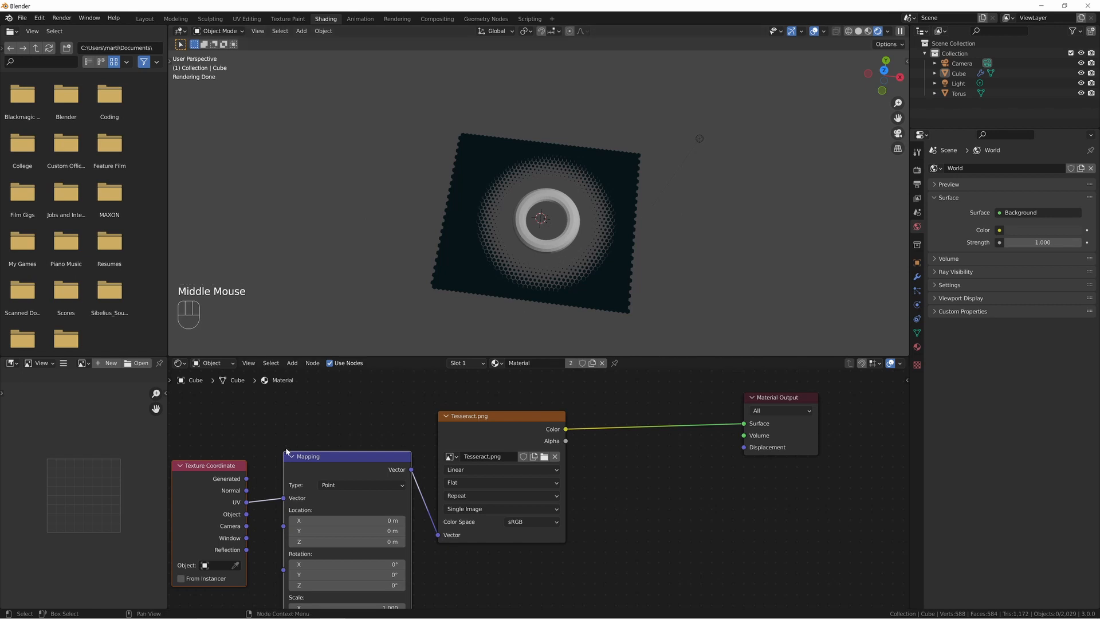
middle_drag(264, 477, 344, 444)
drag(326, 445, 364, 464)
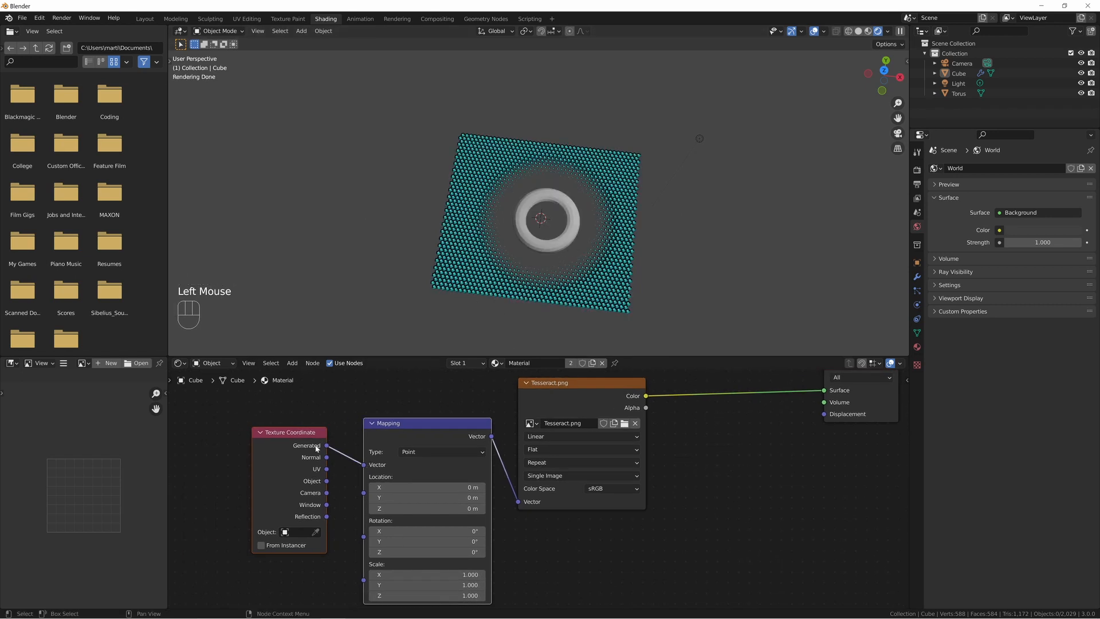
Examine up close how the image texture maps onto the individual hexagons.
scroll(539, 279, up, 3)
scroll(539, 279, up, 1)
shift+middle_drag(443, 208, 590, 209)
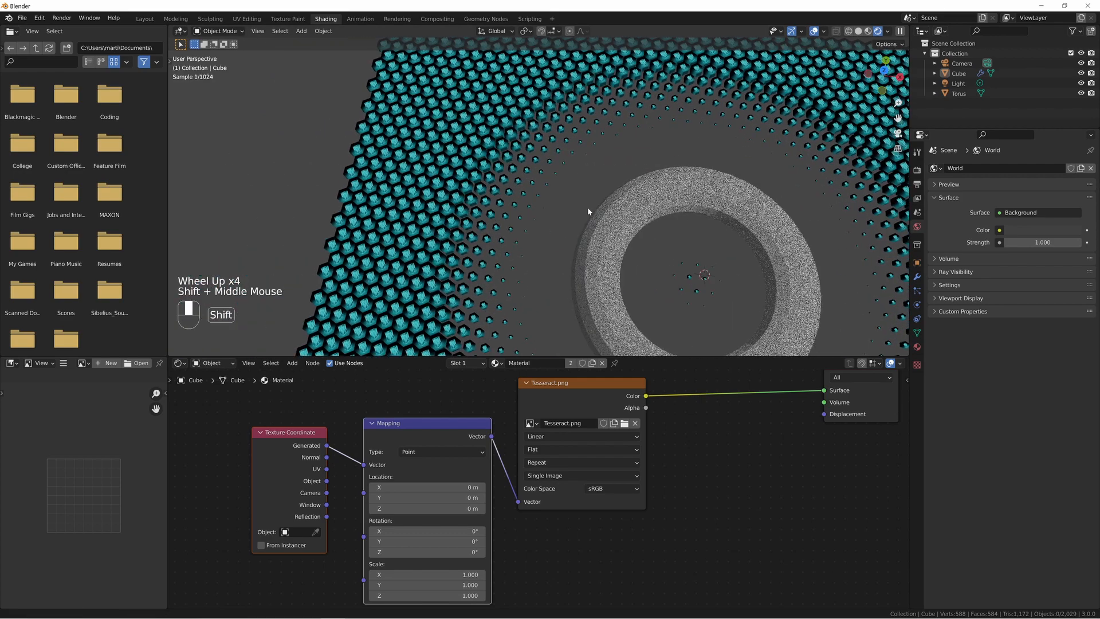
scroll(484, 229, up, 4)
scroll(486, 237, up, 4)
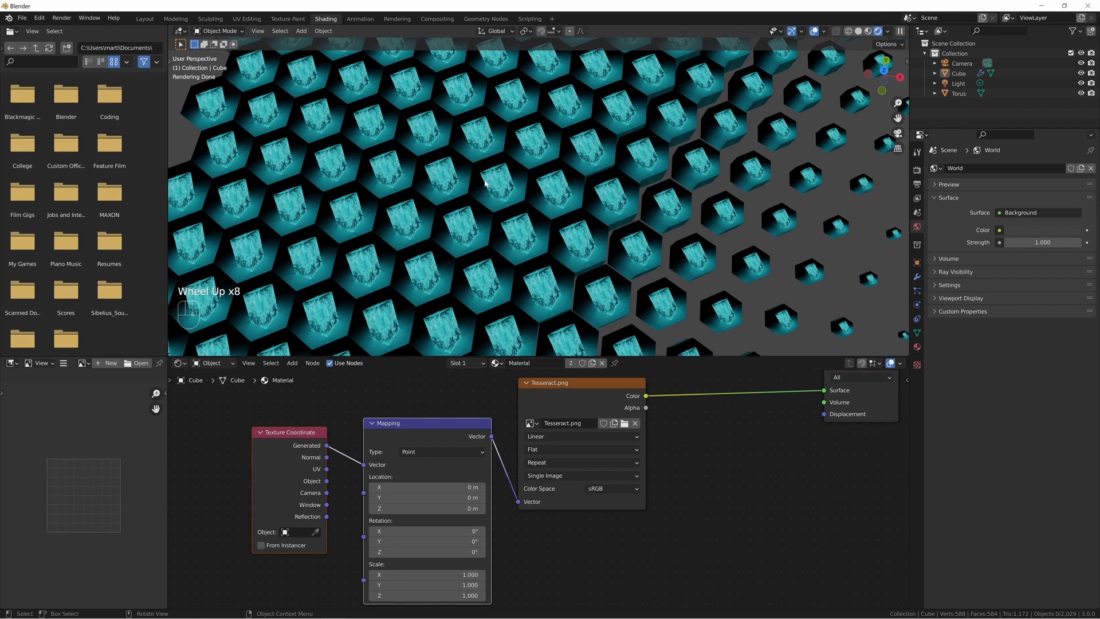
scroll(364, 185, down, 6)
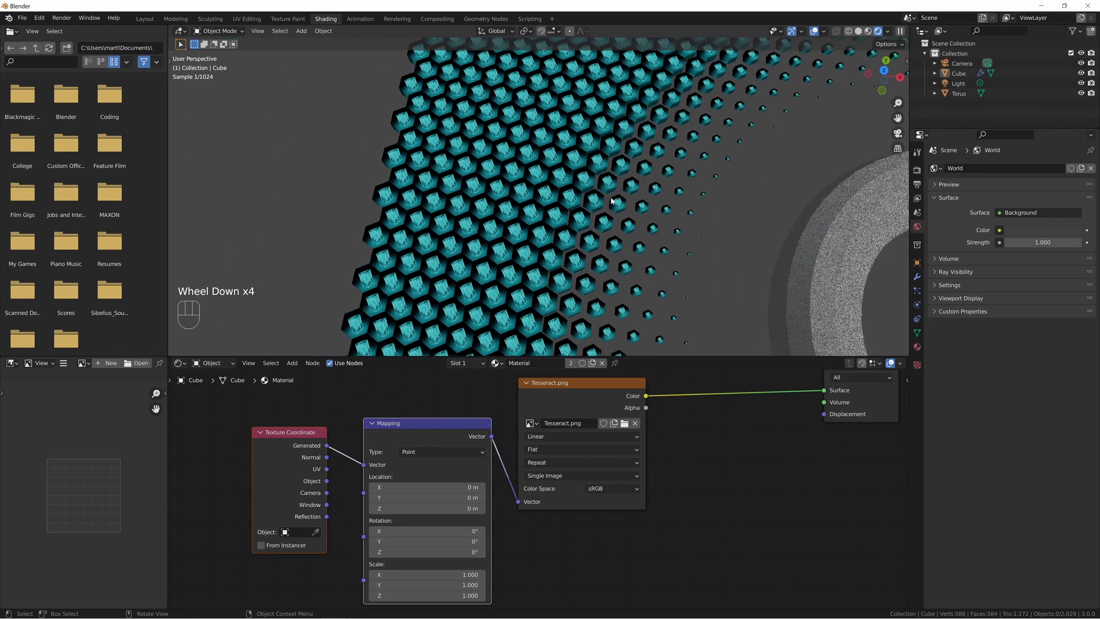
Return to the Geometry Nodes workspace, select the hexagon grid and switch the viewport to solid shading.
click(485, 18)
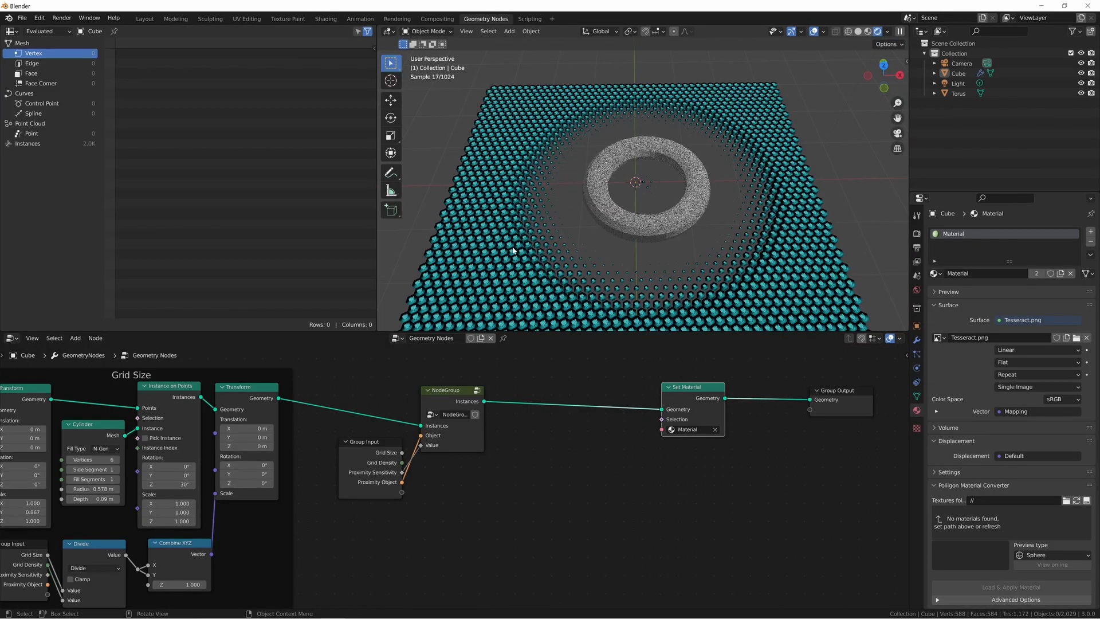
click(498, 220)
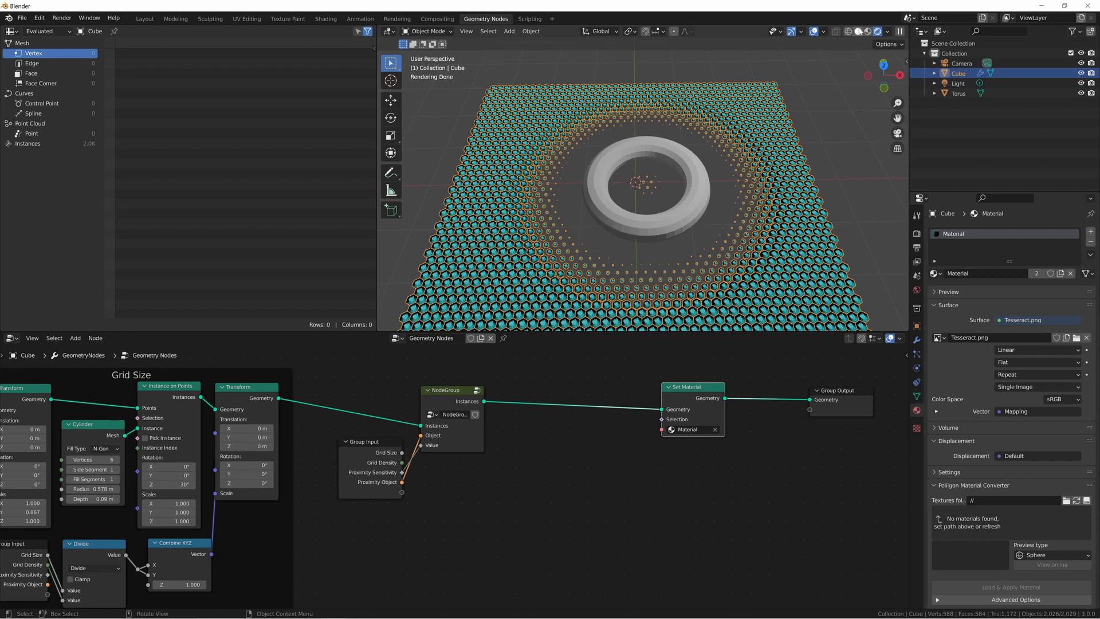
click(858, 31)
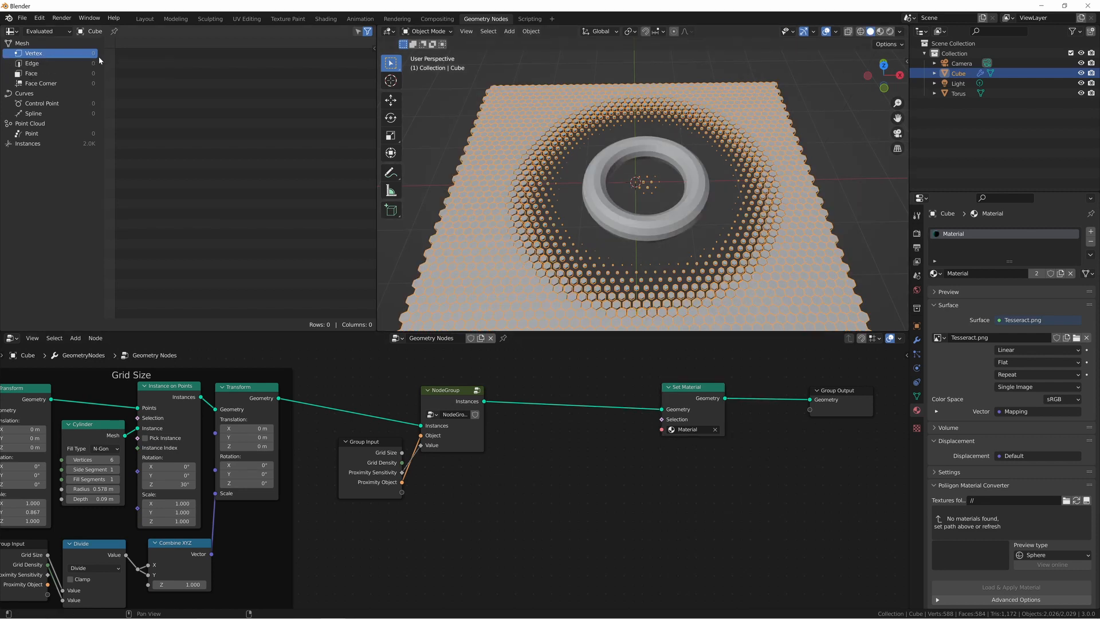
Inspect the grid's Instances data in the spreadsheet and check the textured grid in rendered shading before returning to solid.
click(26, 144)
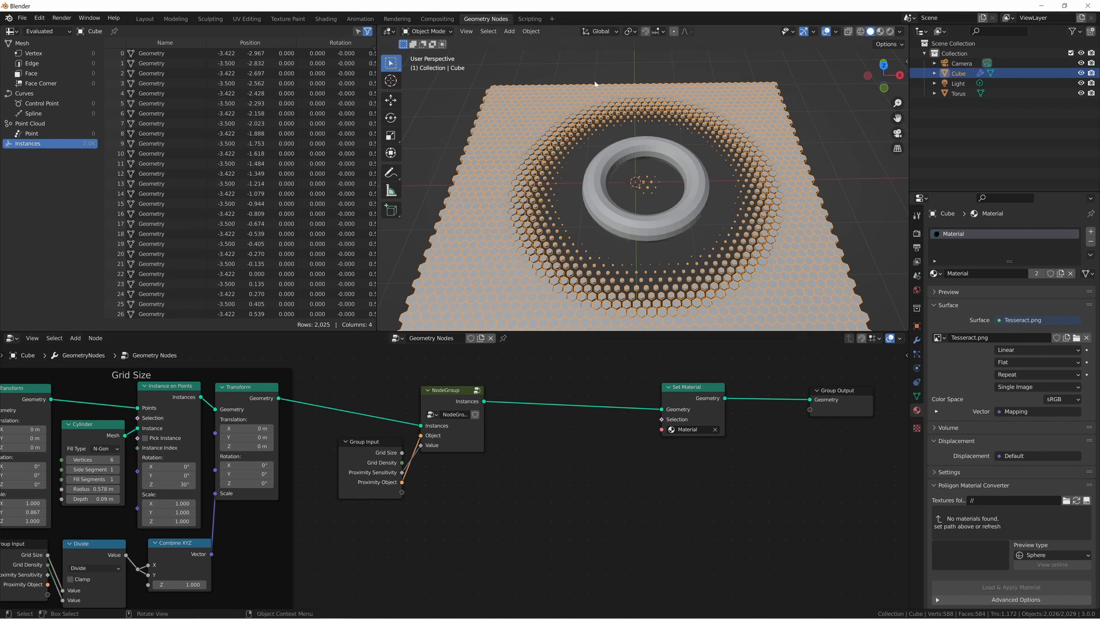
click(891, 32)
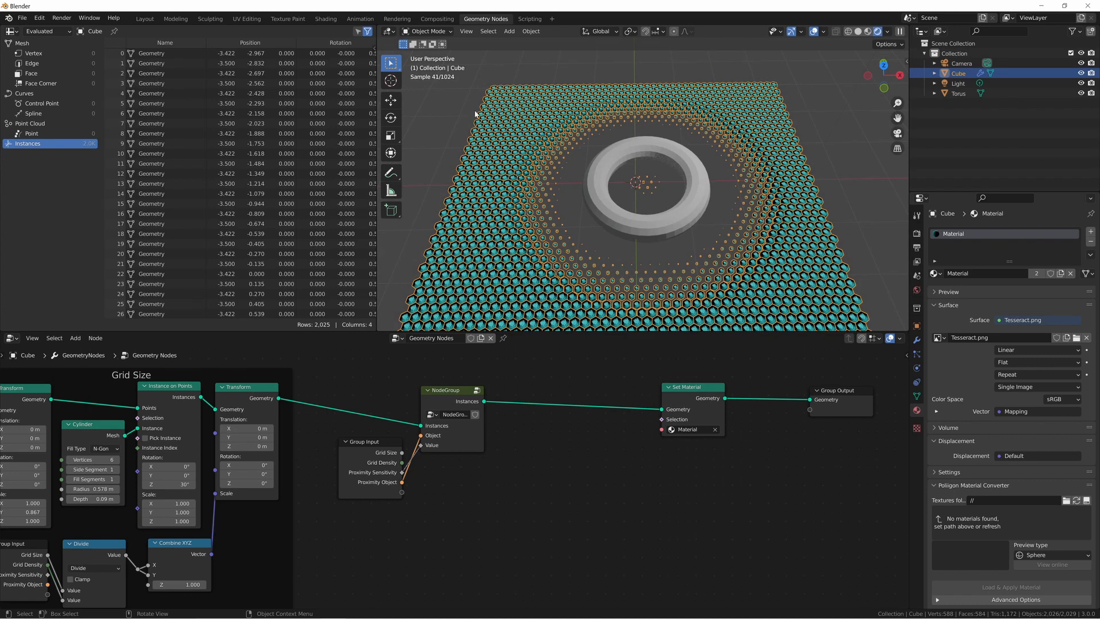
click(858, 33)
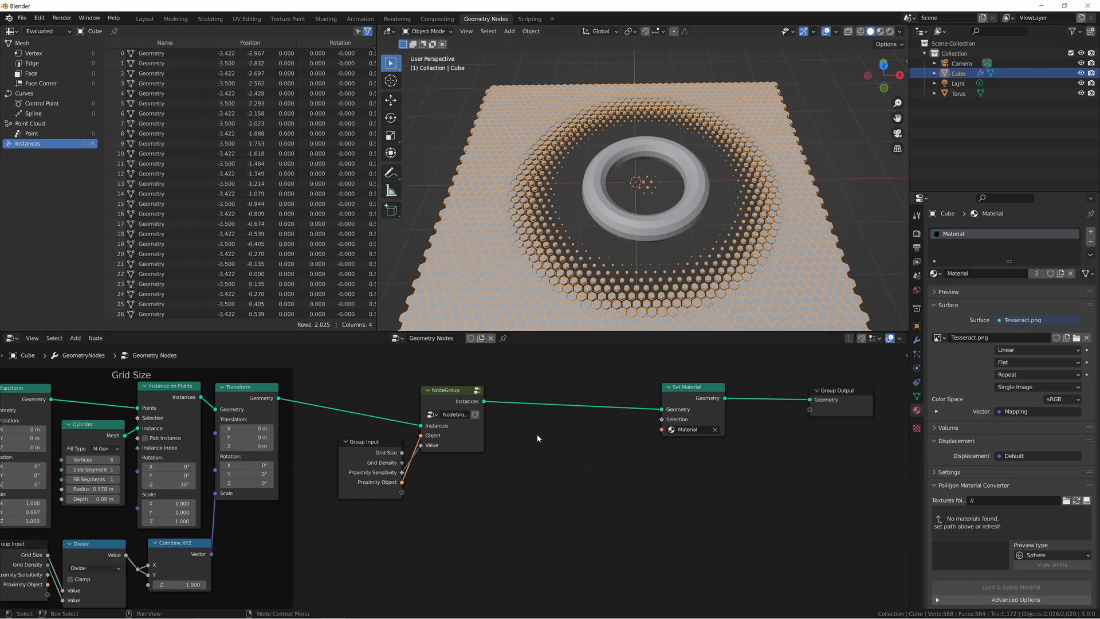
Insert a Realize Instances node between the node group and the Set Material node.
key(shift+a)
text(re)
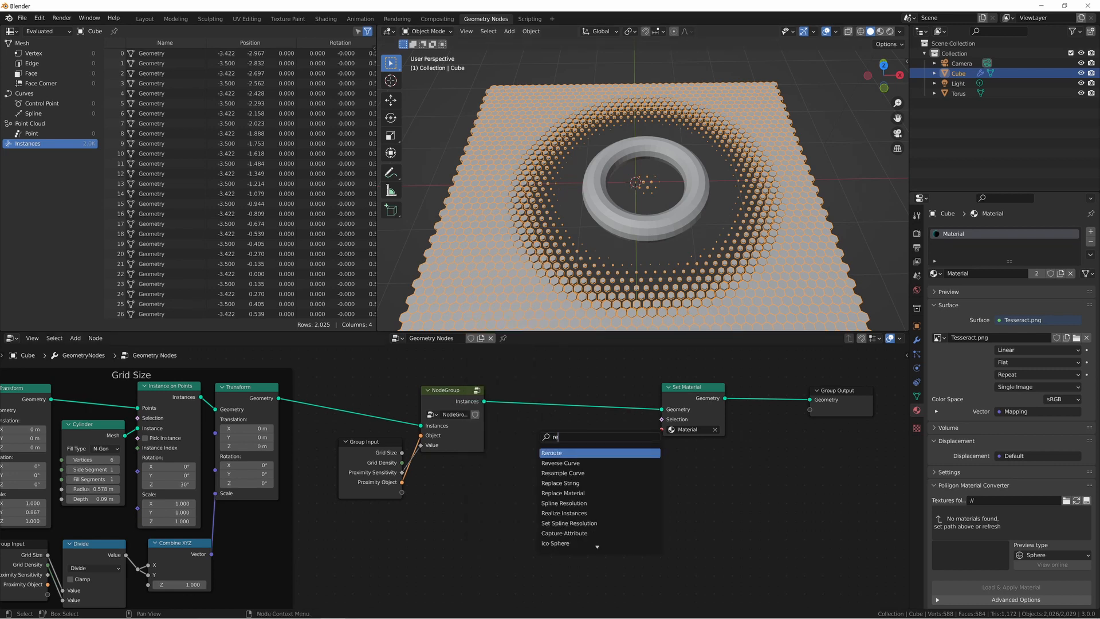
text(ali)
key(Return)
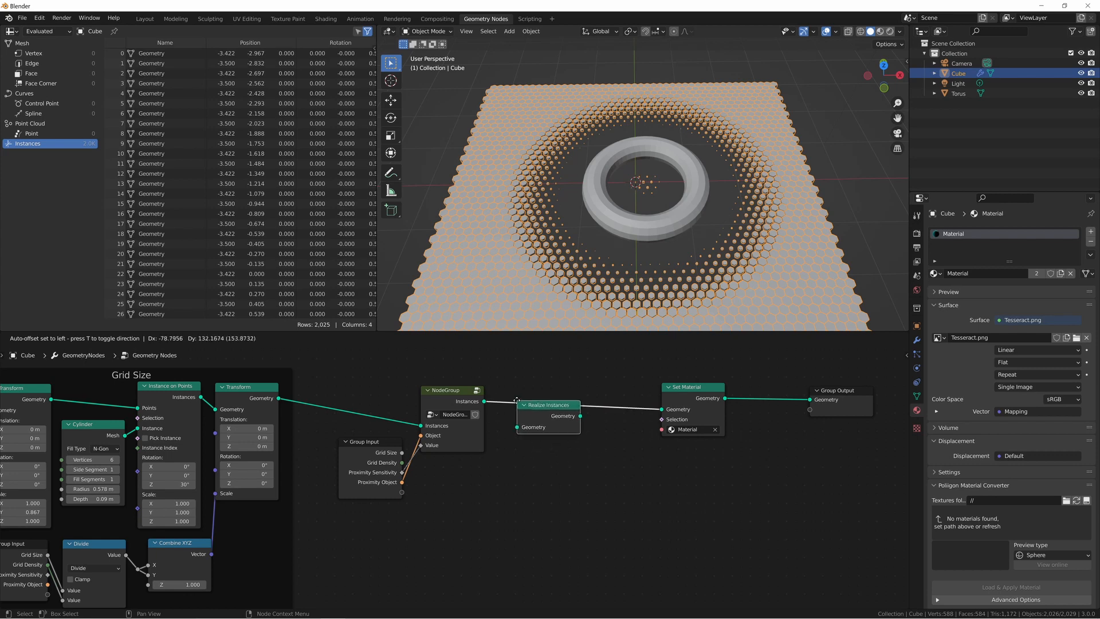
click(515, 389)
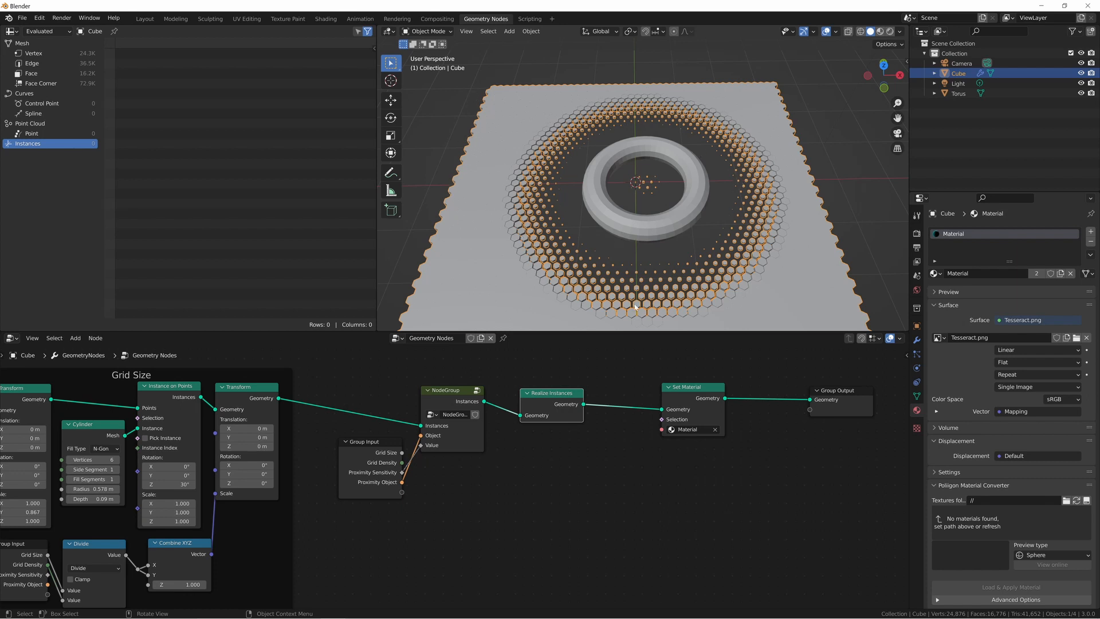
Show the realized grid's vertex data in the spreadsheet and return the viewport to rendered shading.
click(43, 53)
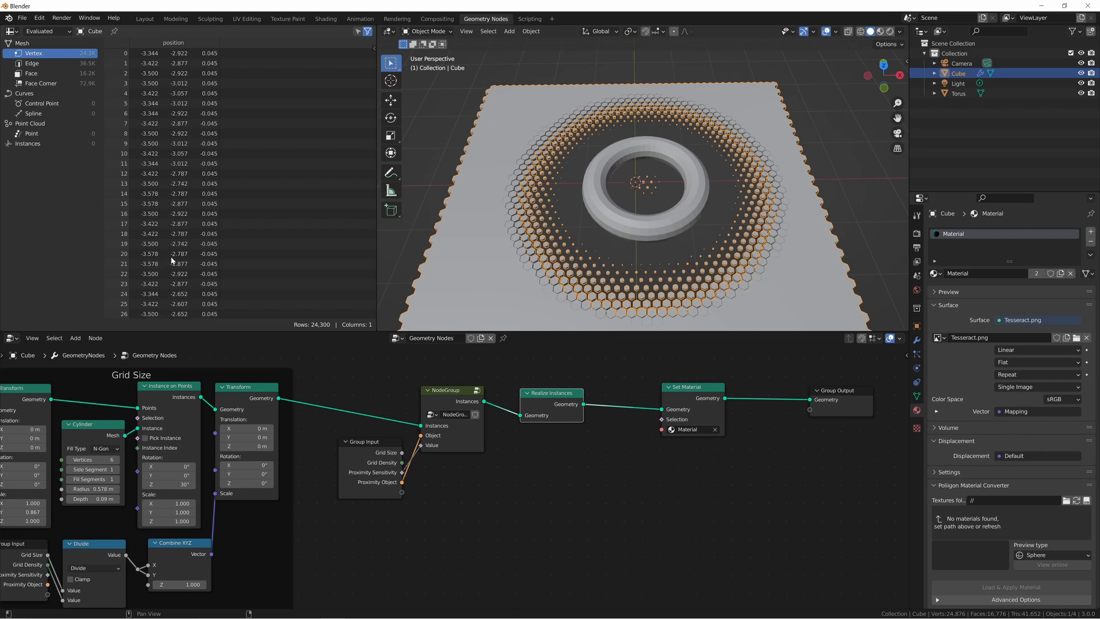
click(891, 32)
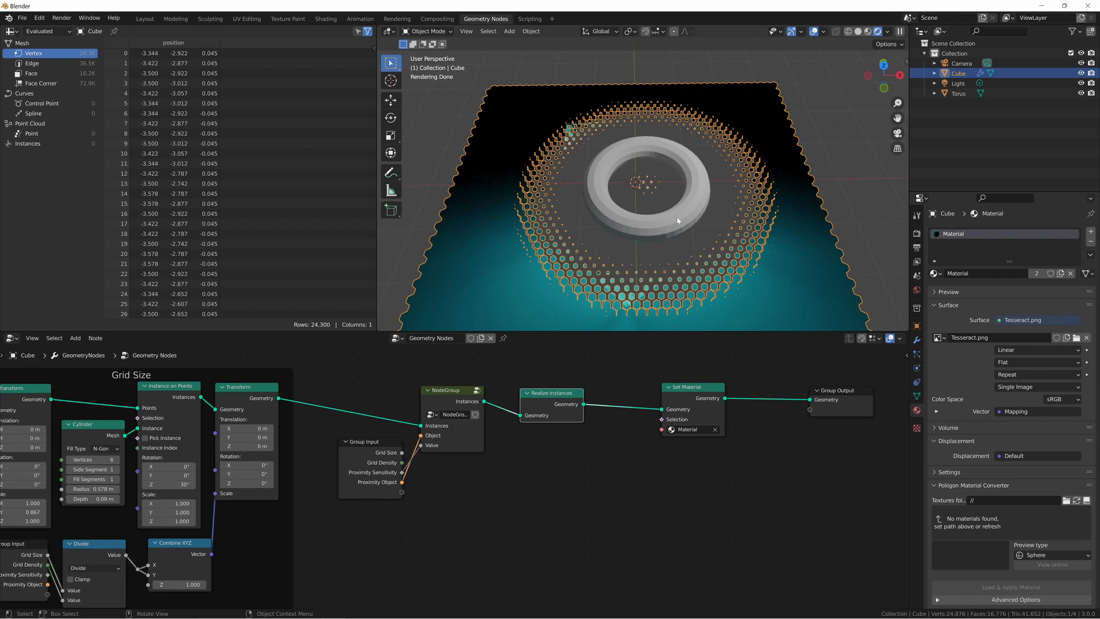
Move the torus down about 1.88 m along Z and partway back up to test the textured hexagons' proximity scaling.
click(678, 221)
key(g)
key(z)
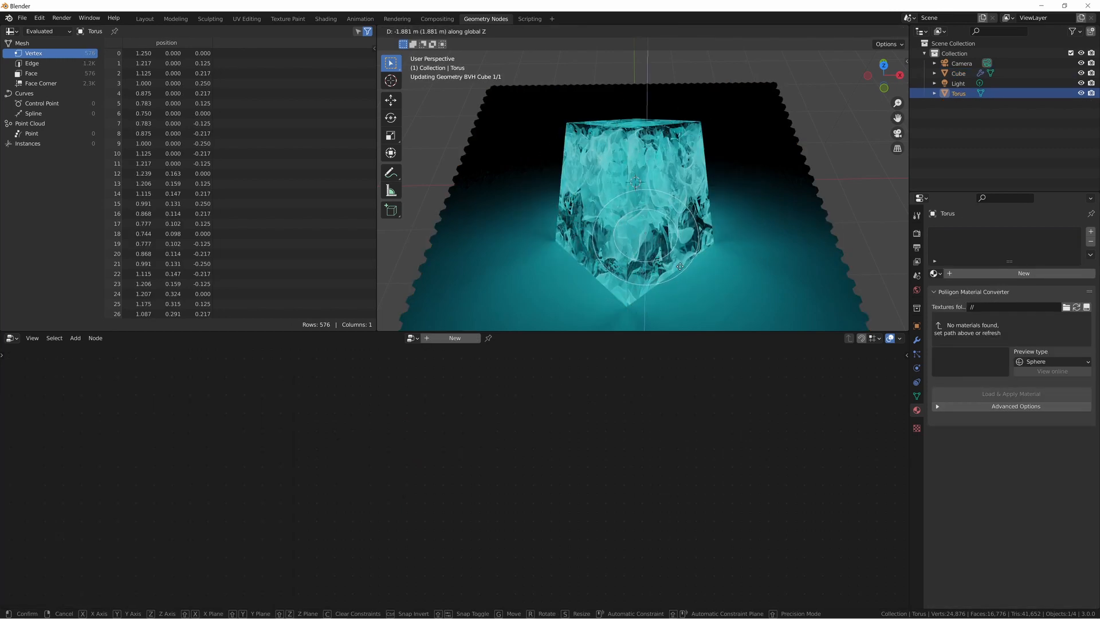
click(680, 266)
key(g)
key(z)
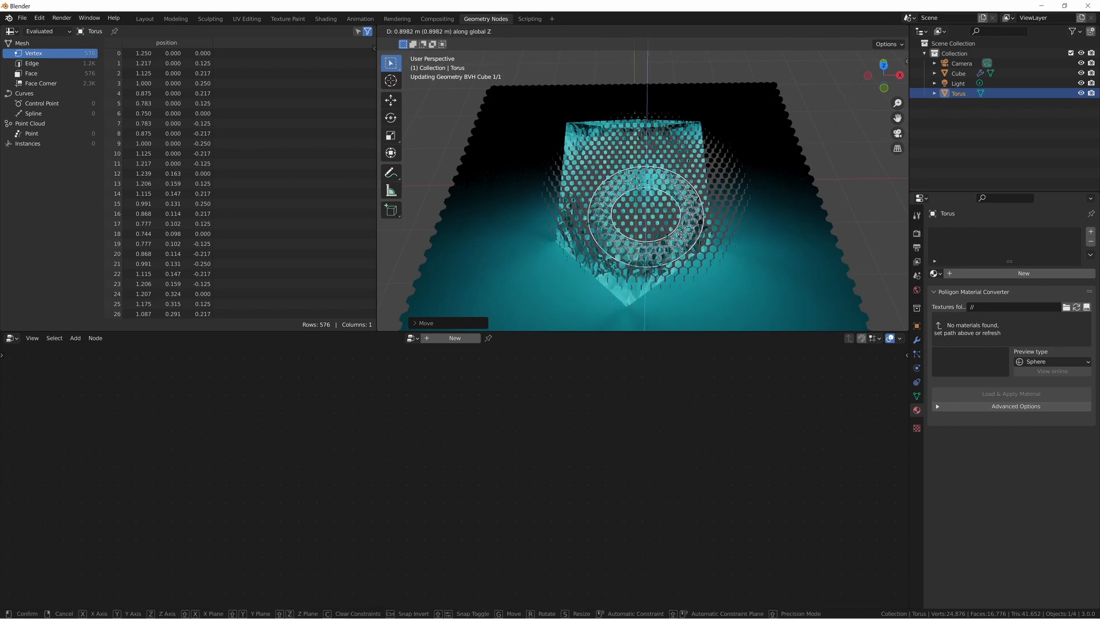
click(681, 251)
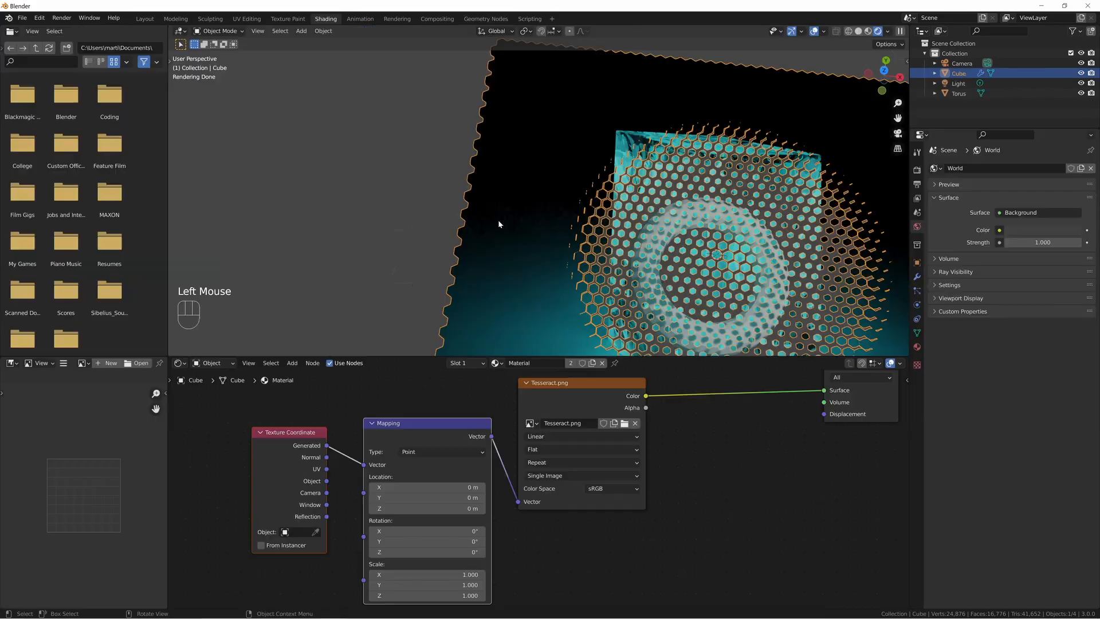
In the Shading workspace's top view, move the torus down along Z away from the hexagon grid and deselect everything.
middle_drag(499, 224, 514, 226)
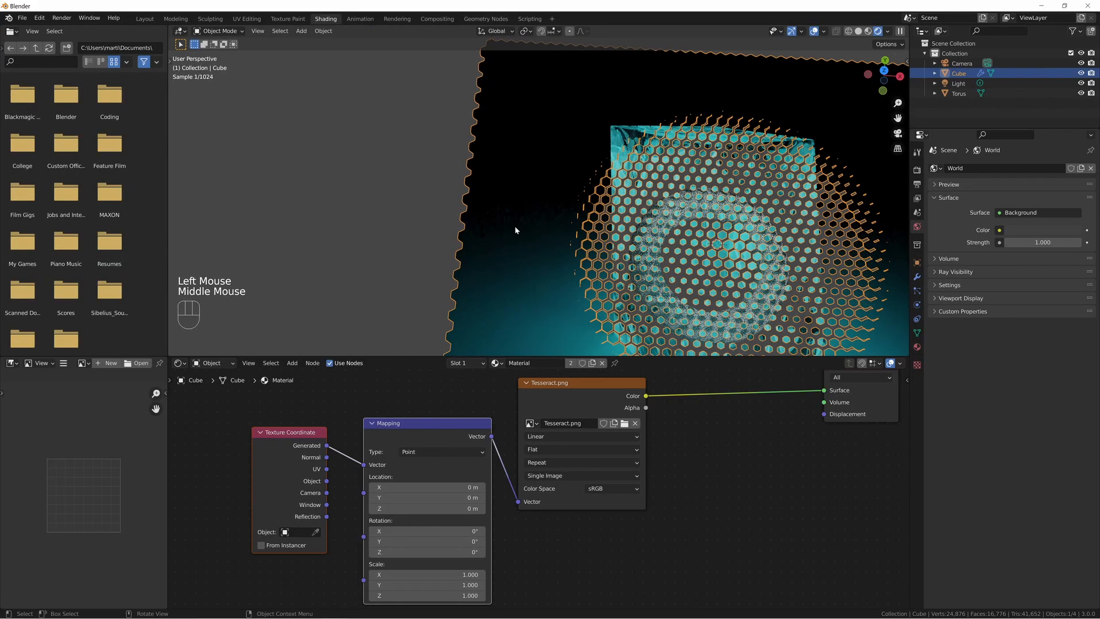
key(KP_7)
shift+middle_drag(754, 282, 606, 259)
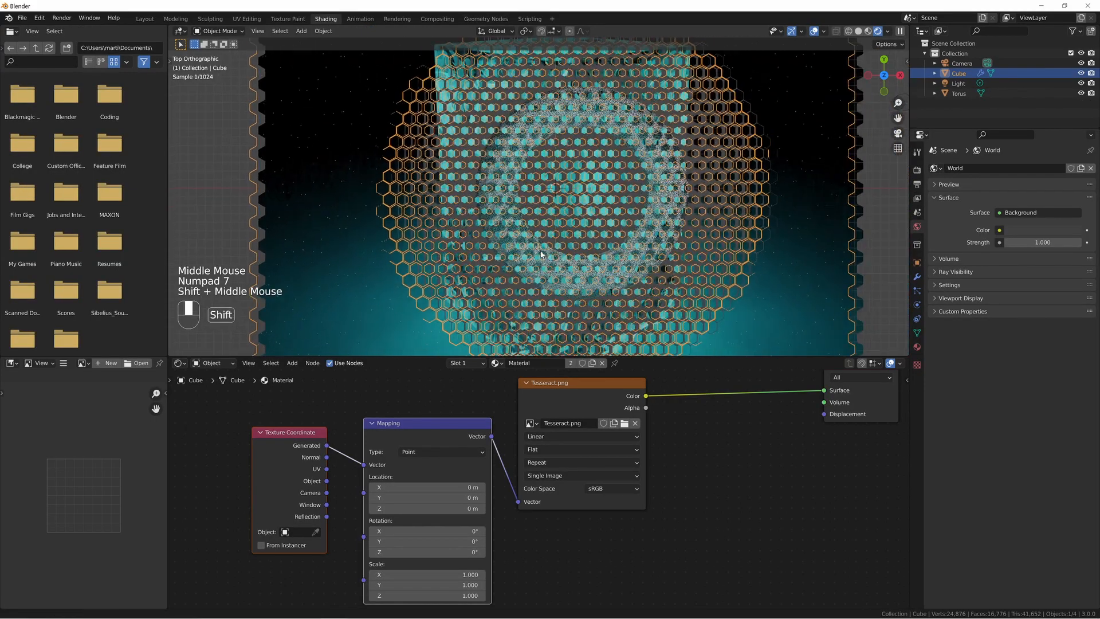
scroll(605, 259, down, 2)
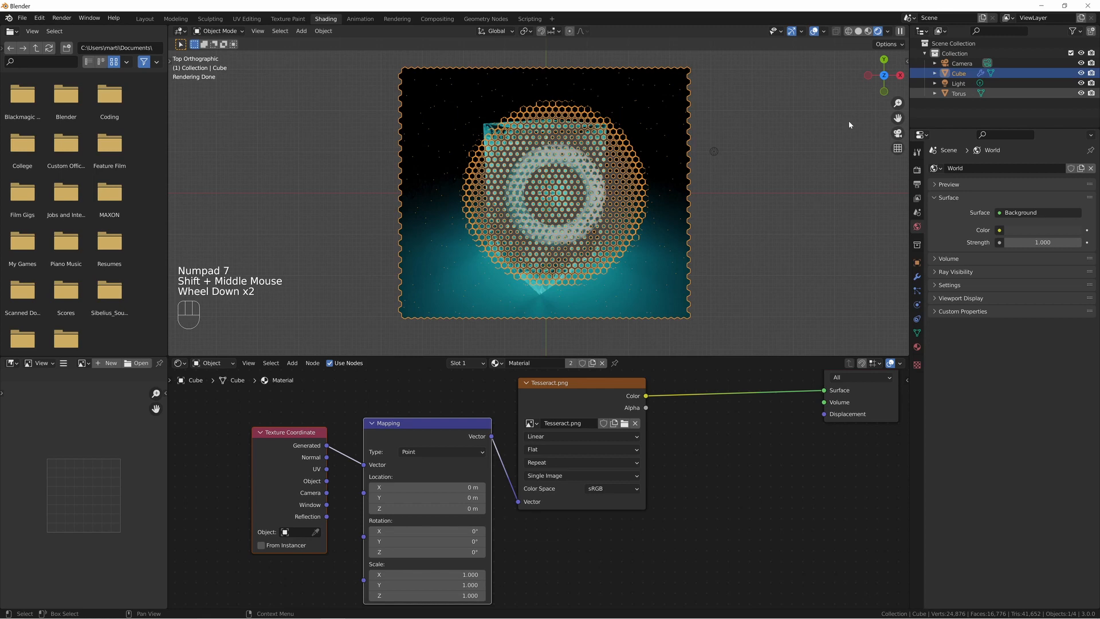
click(565, 243)
key(g)
key(z)
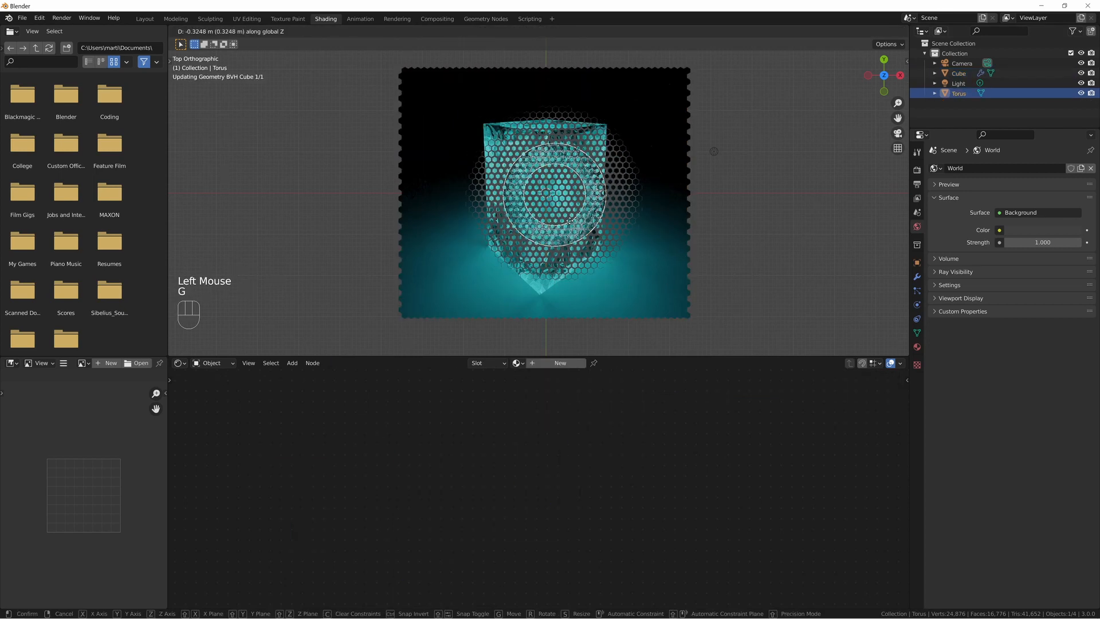
click(626, 268)
click(626, 268)
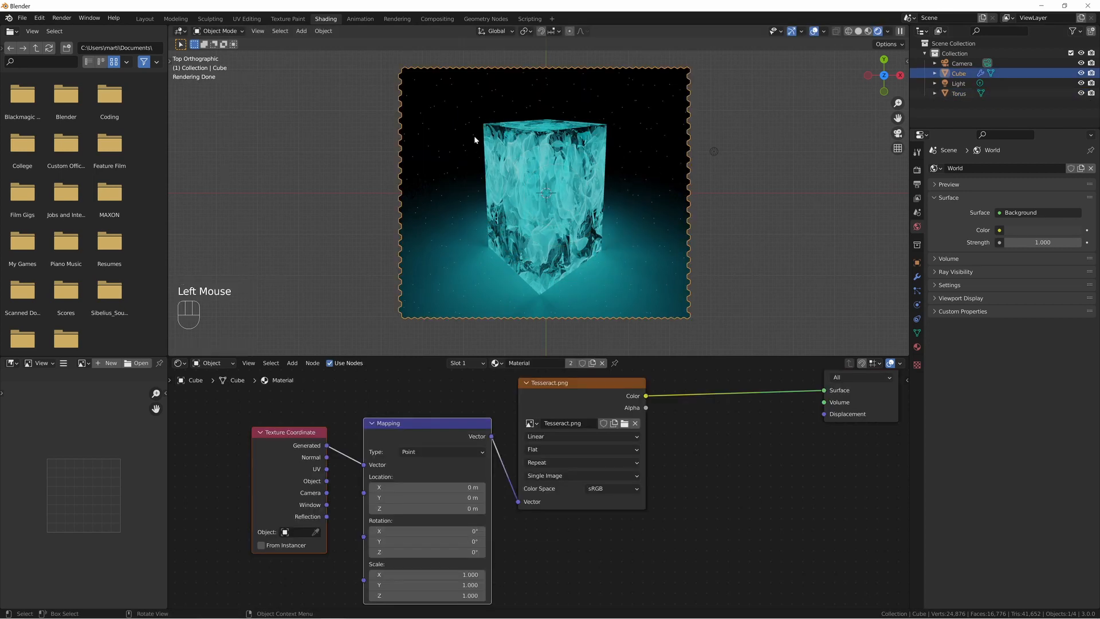
click(593, 594)
click(728, 299)
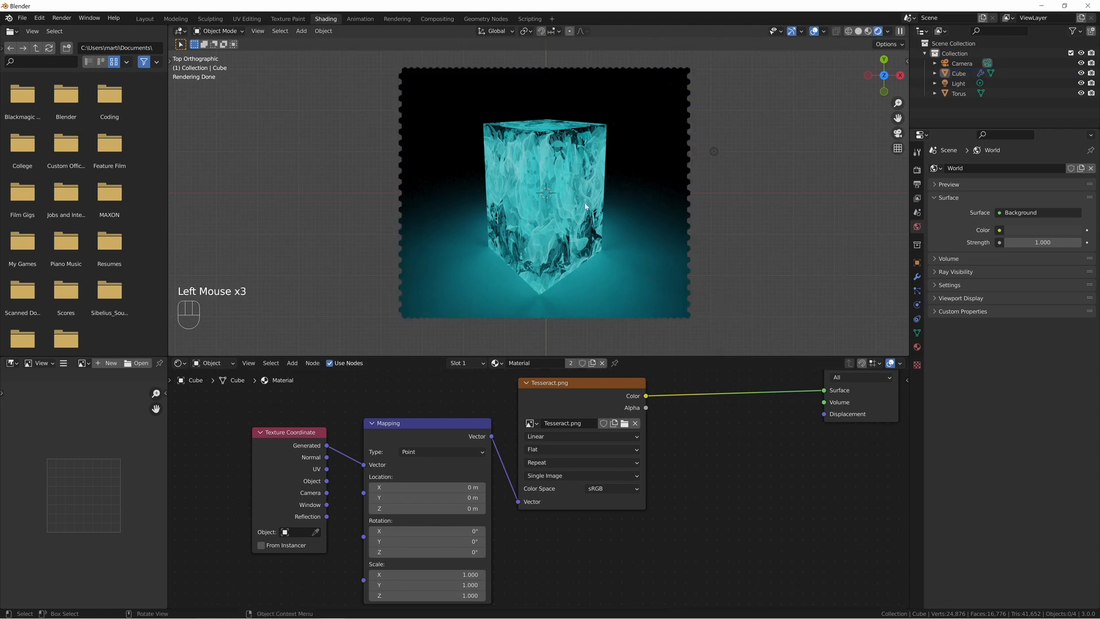
Set the Mapping node's X scale to 9/16 and its X location to 0.25 m.
middle_drag(554, 563, 645, 479)
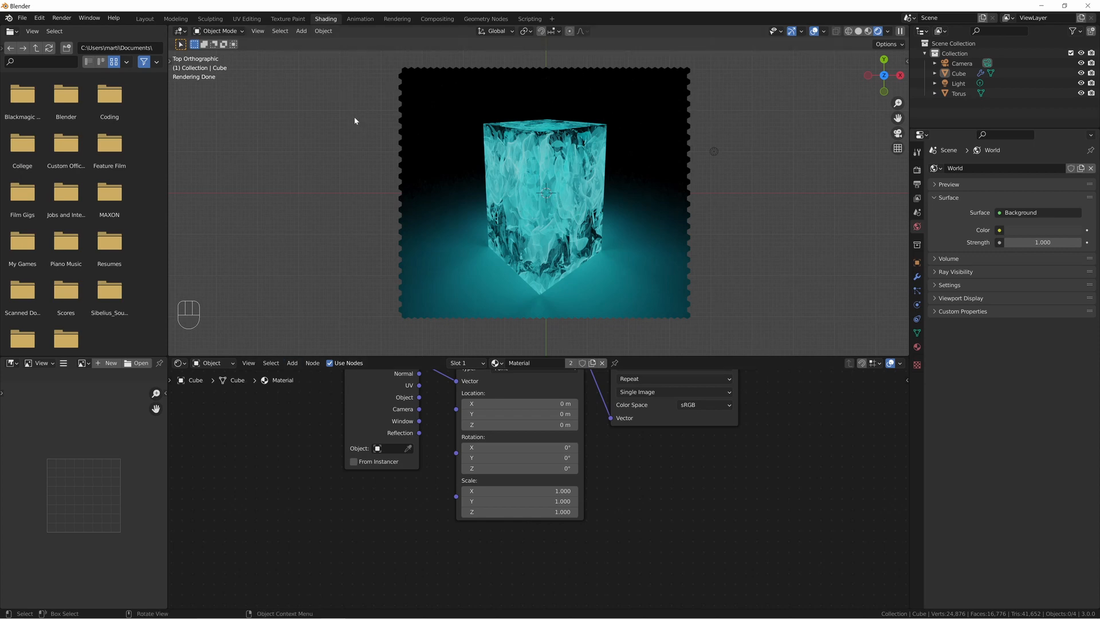
click(516, 491)
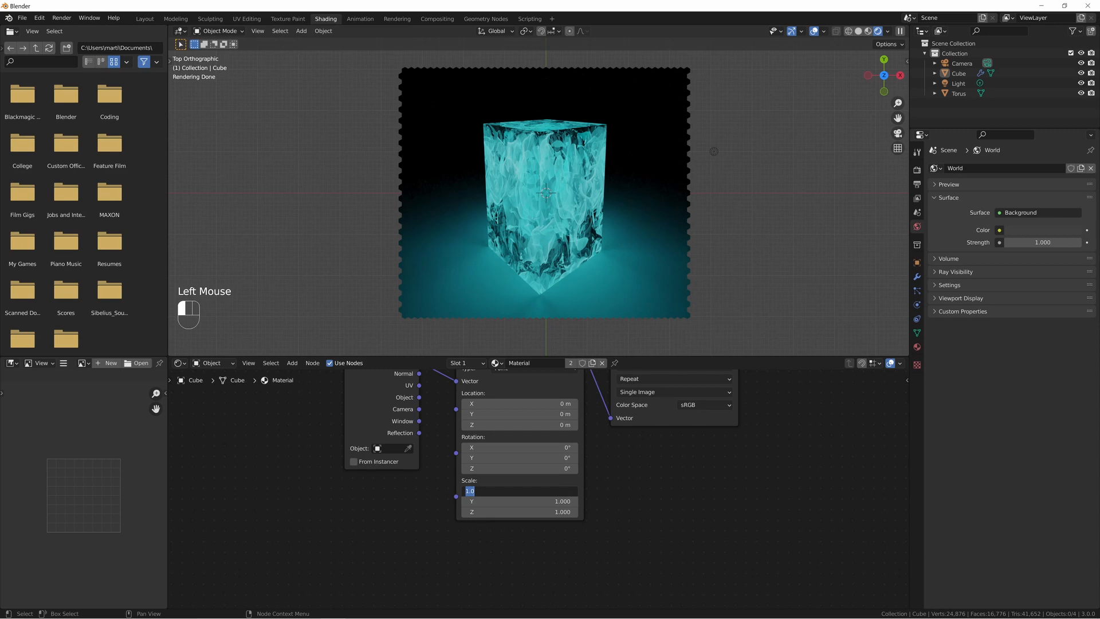
text(9/16)
key(Return)
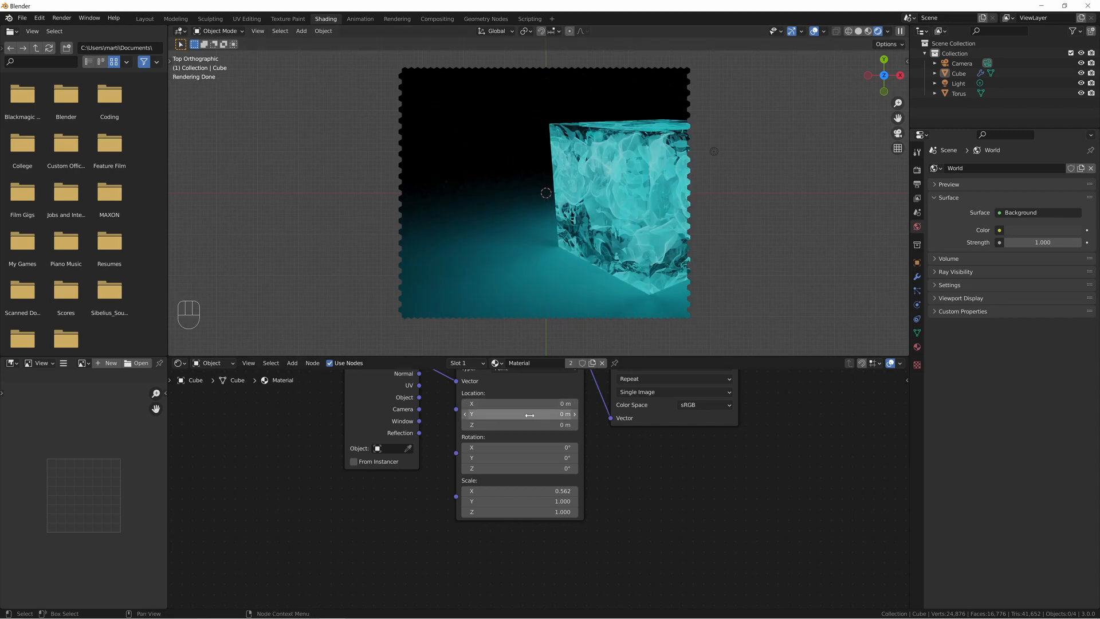
shift+drag(532, 404, 558, 404)
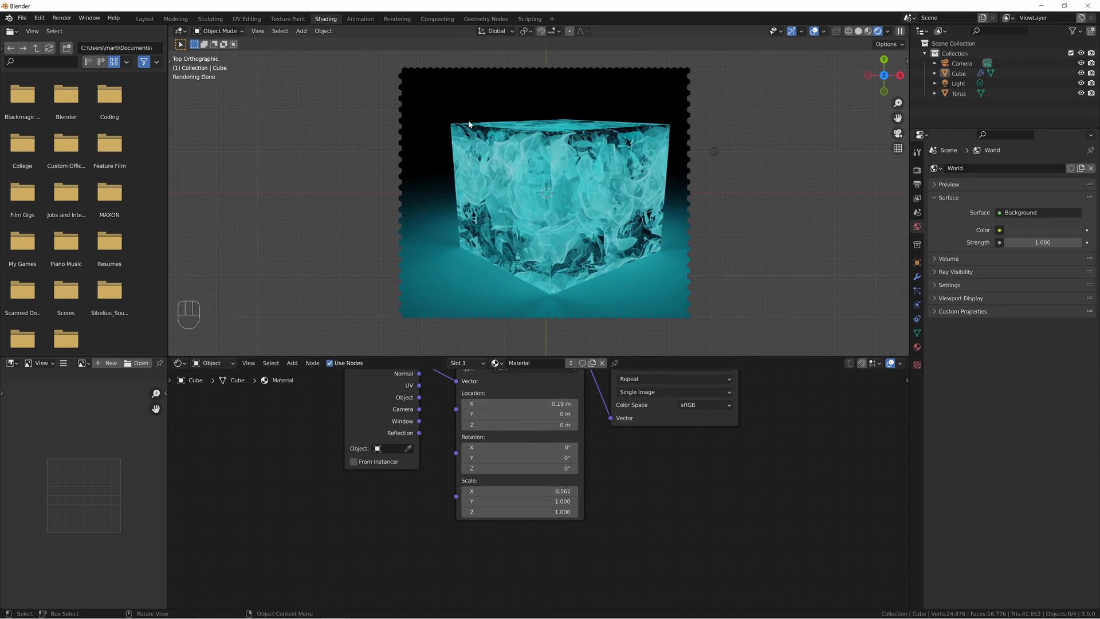
click(918, 276)
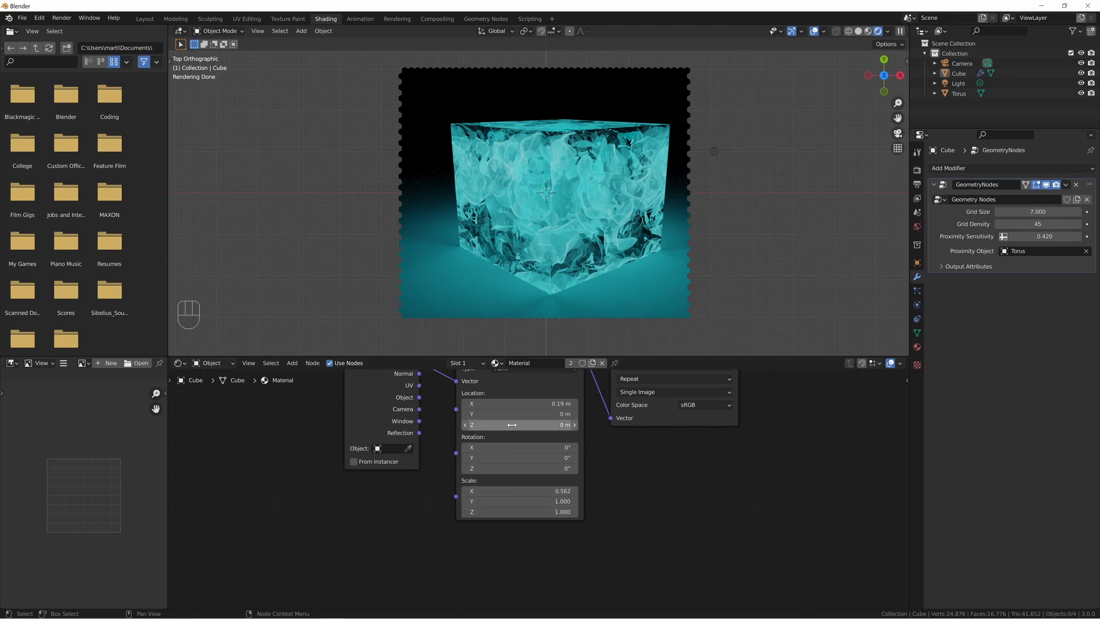
mouse_move(535, 404)
shift+mouse_down()
mouse_move(519, 403)
mouse_move(541, 405)
shift+mouse_up()
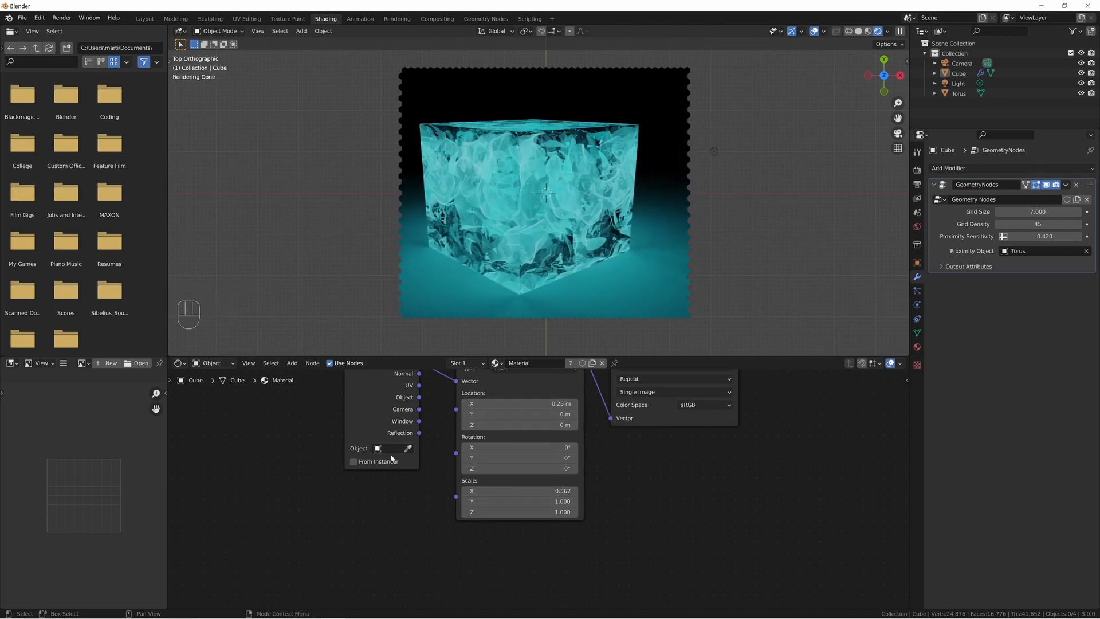
Return to the Geometry Nodes workspace and place the Set Material node close beside the Realize Instances node.
click(481, 18)
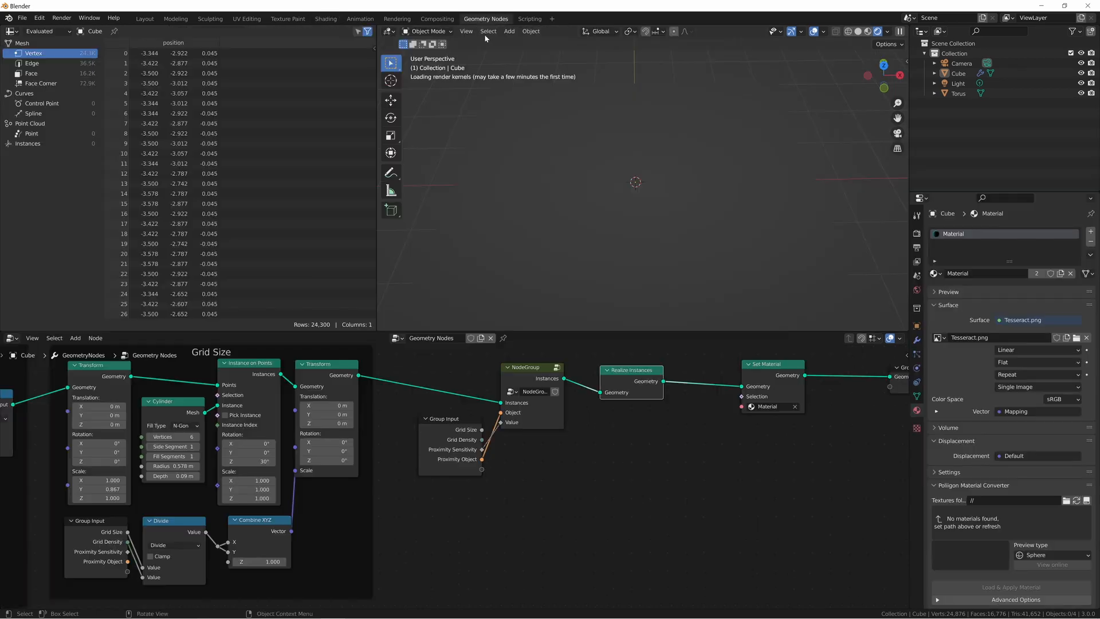
drag(656, 385, 598, 389)
click(682, 448)
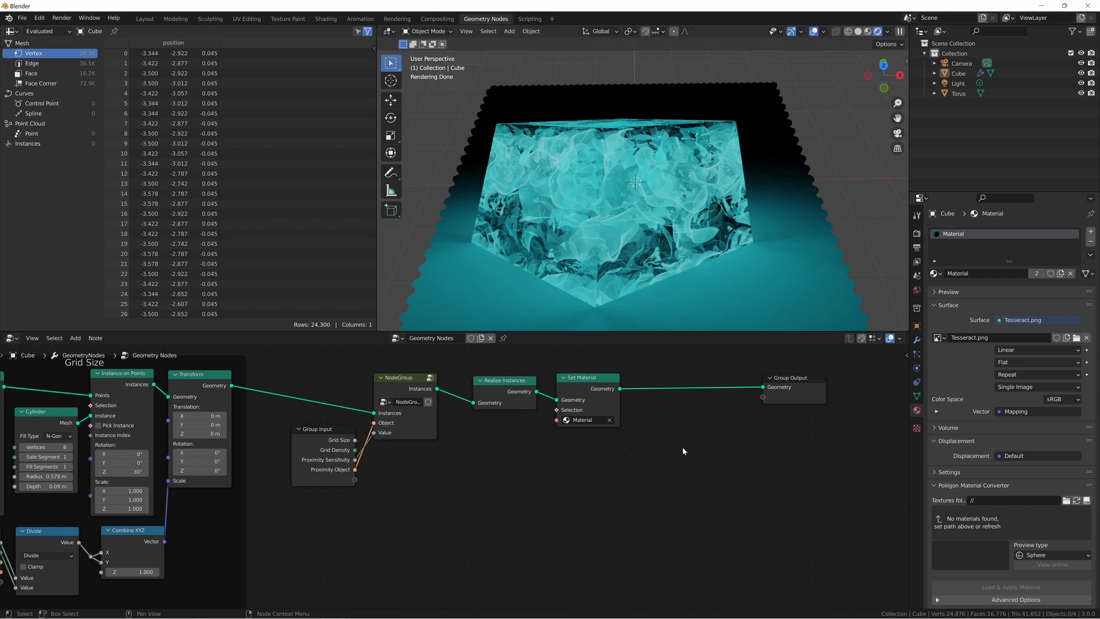
key(shift+a)
mouse_move(683, 450)
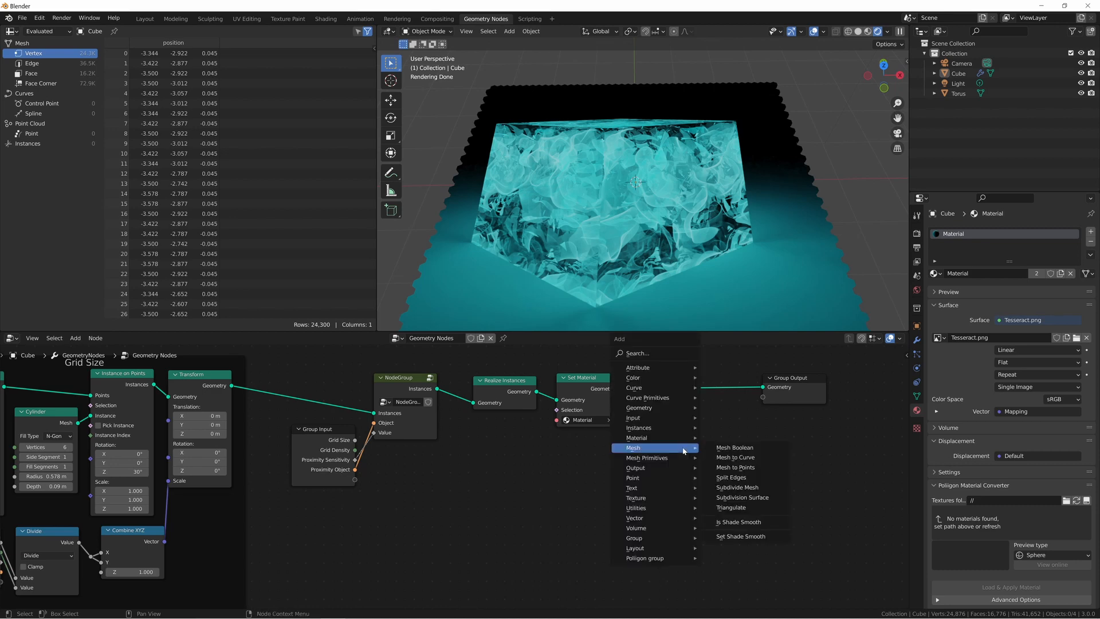
key(Escape)
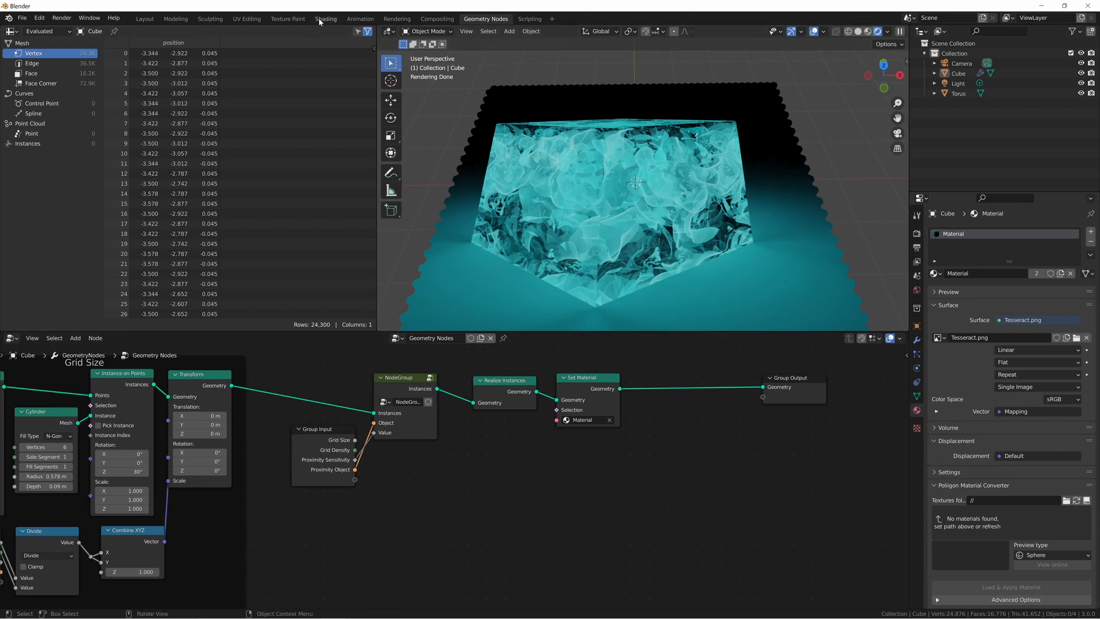
Insert a Capture Attribute node between Set Material and Group Output for the selected grid and set its data type to Vector.
click(557, 195)
key(shift+a)
text(cap)
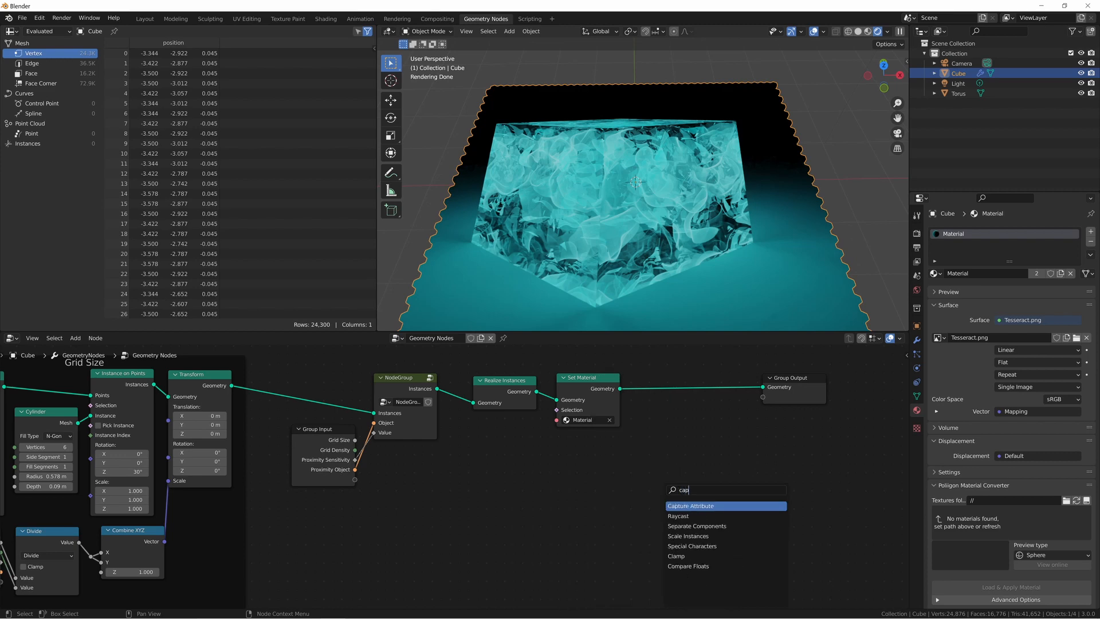
key(Return)
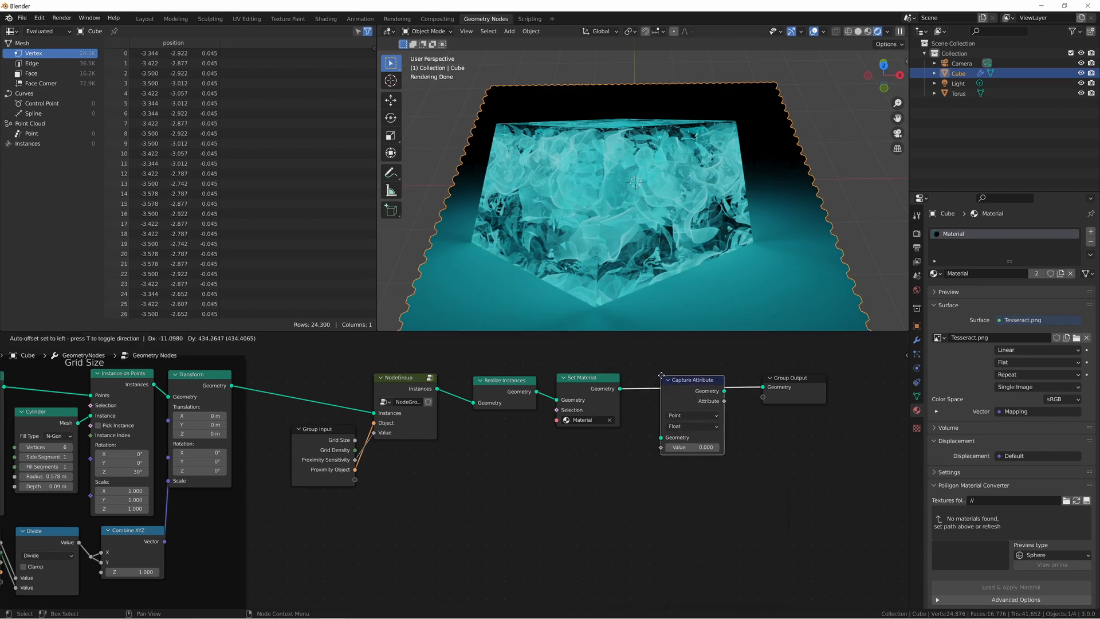
click(634, 372)
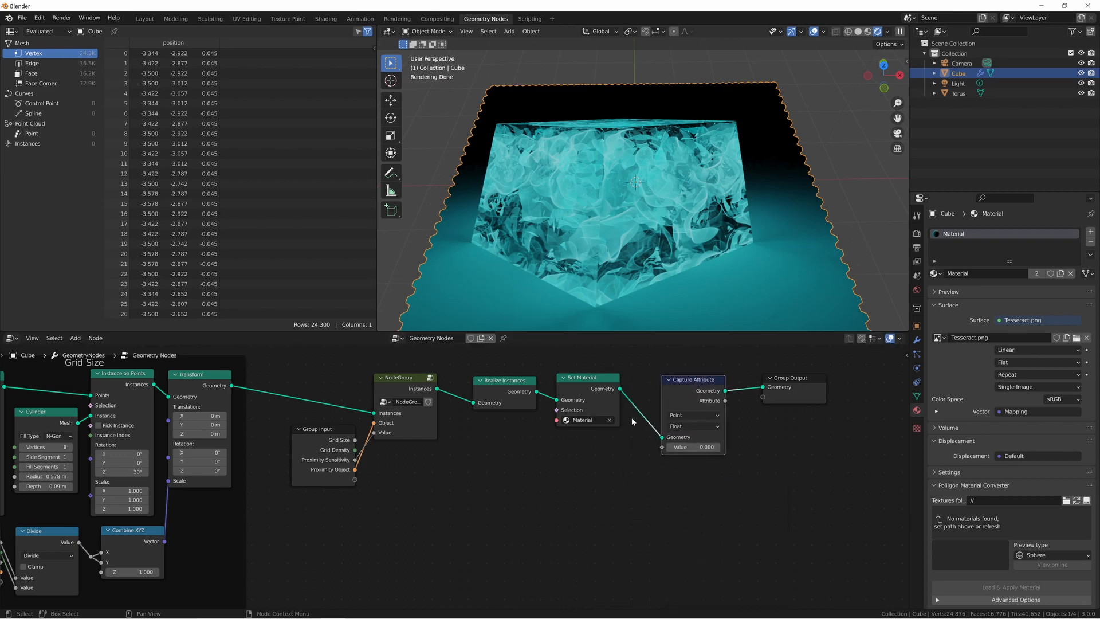
click(685, 428)
click(690, 457)
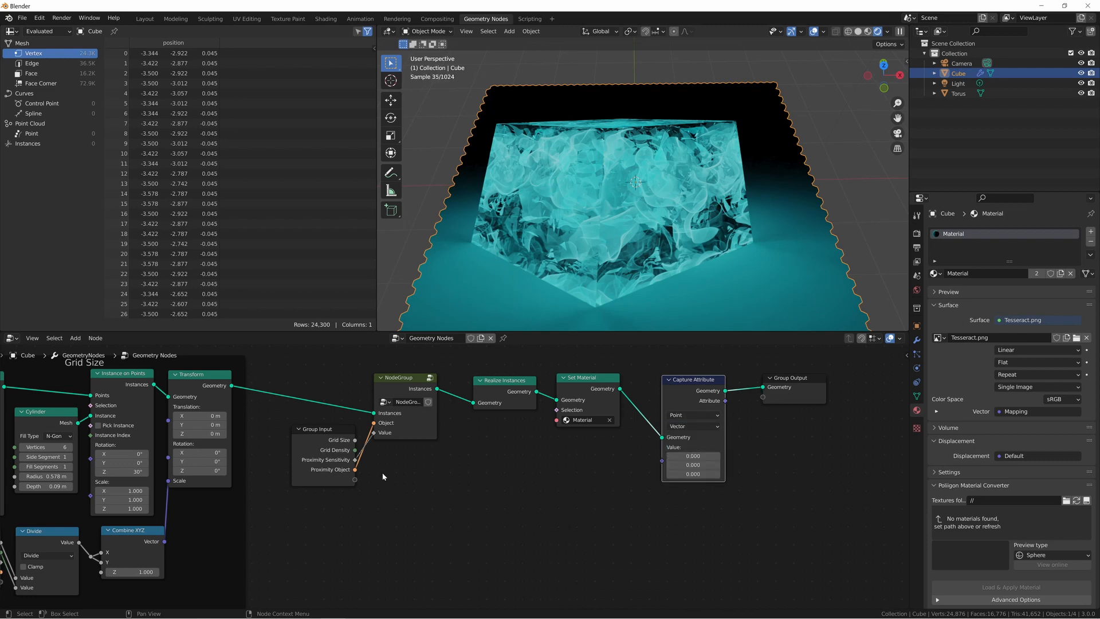
Feed a new Position node into Capture Attribute's value and connect the captured attribute to a new Group Output socket.
key(shift+a)
click(520, 489)
text(pos)
key(Return)
click(513, 491)
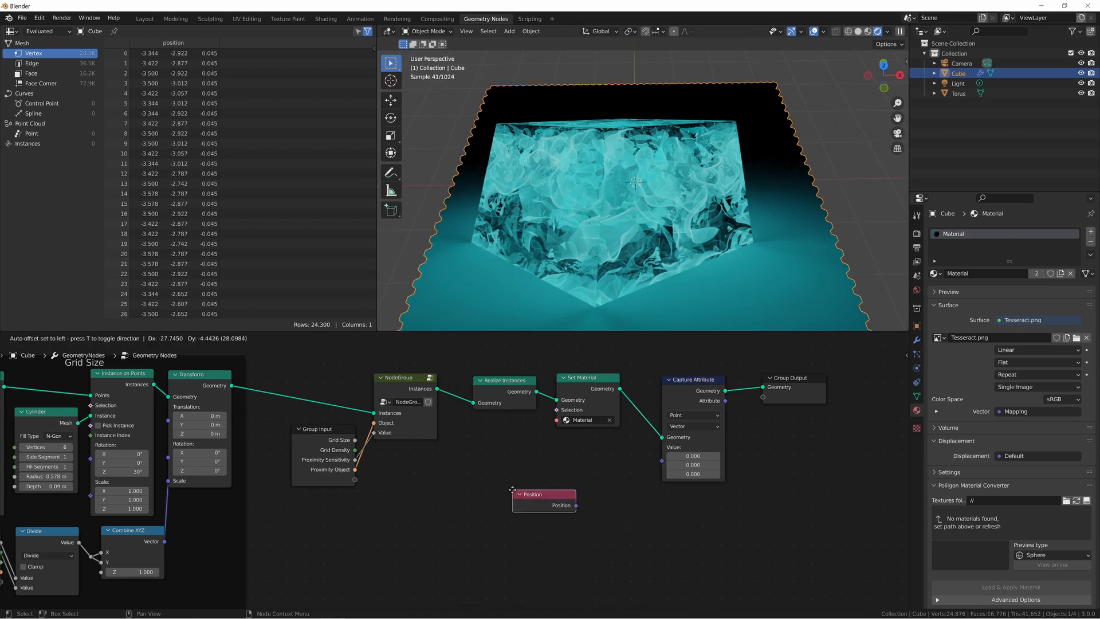
drag(577, 505, 582, 482)
drag(724, 400, 764, 397)
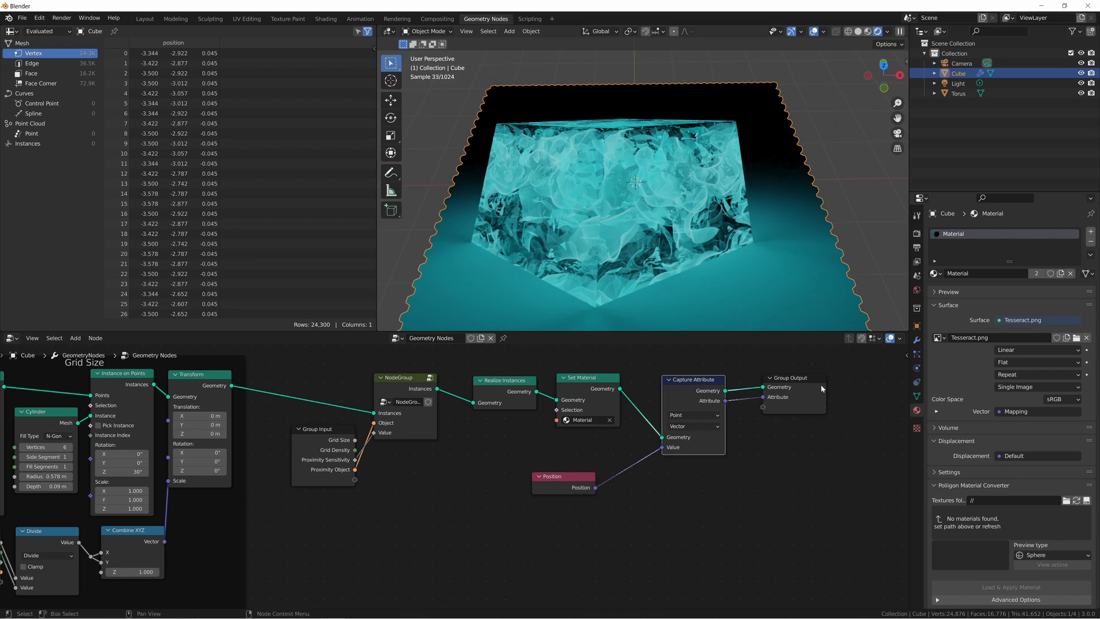
Name the modifier's output attribute "position vector".
click(917, 340)
click(943, 331)
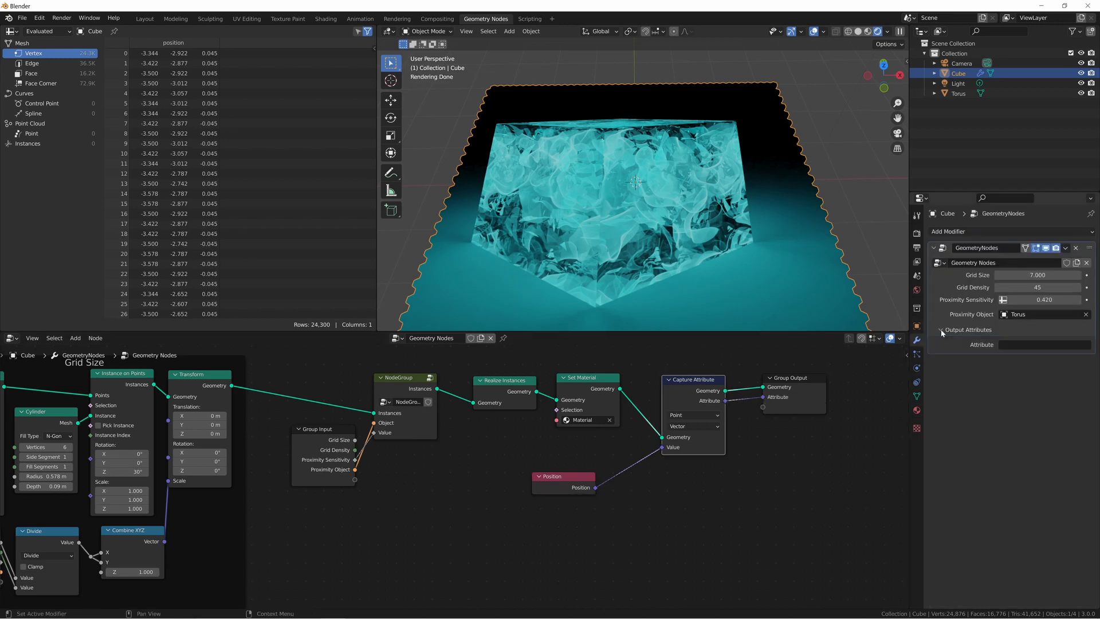
click(1027, 345)
text(posi)
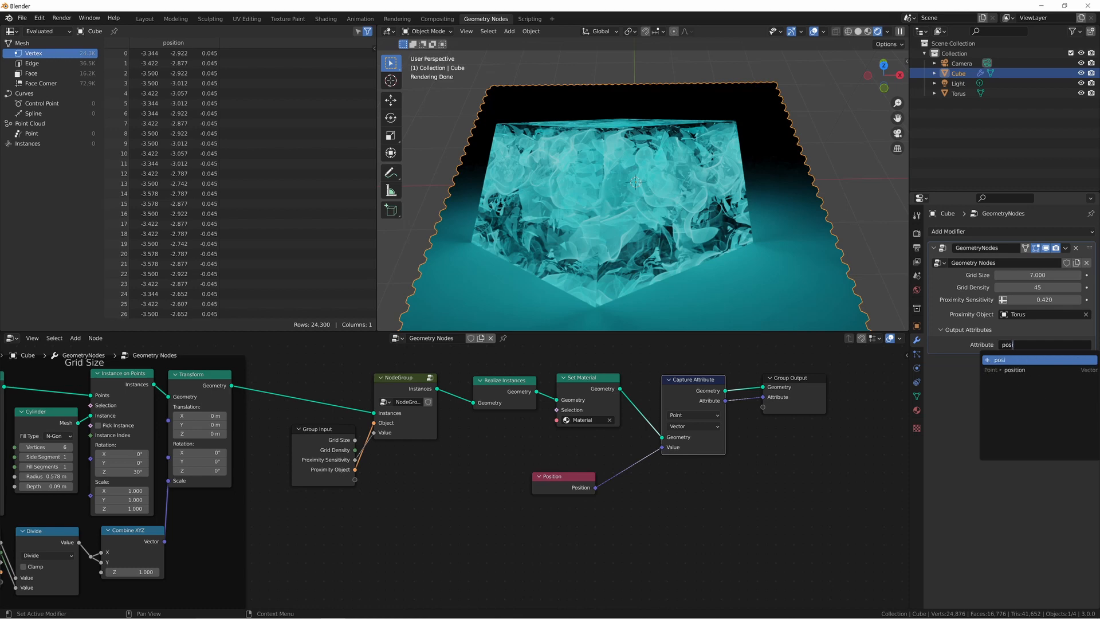
text(tion vector)
key(Return)
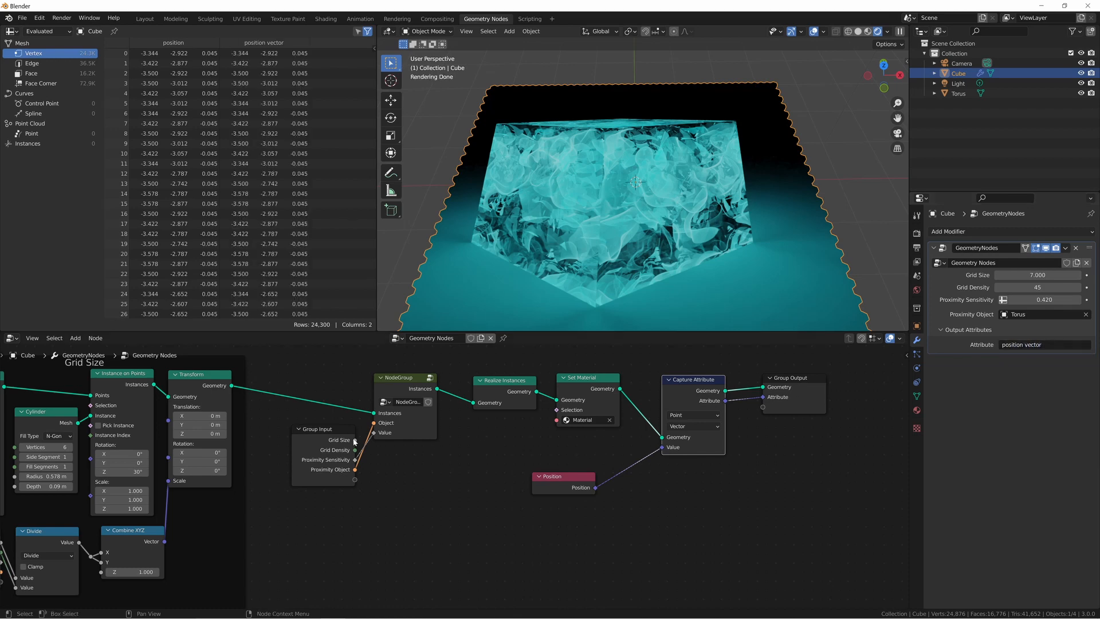
Connect the Group Input's Grid Size to a new Group Output socket and name that output attribute "size".
drag(356, 441, 763, 409)
click(1031, 357)
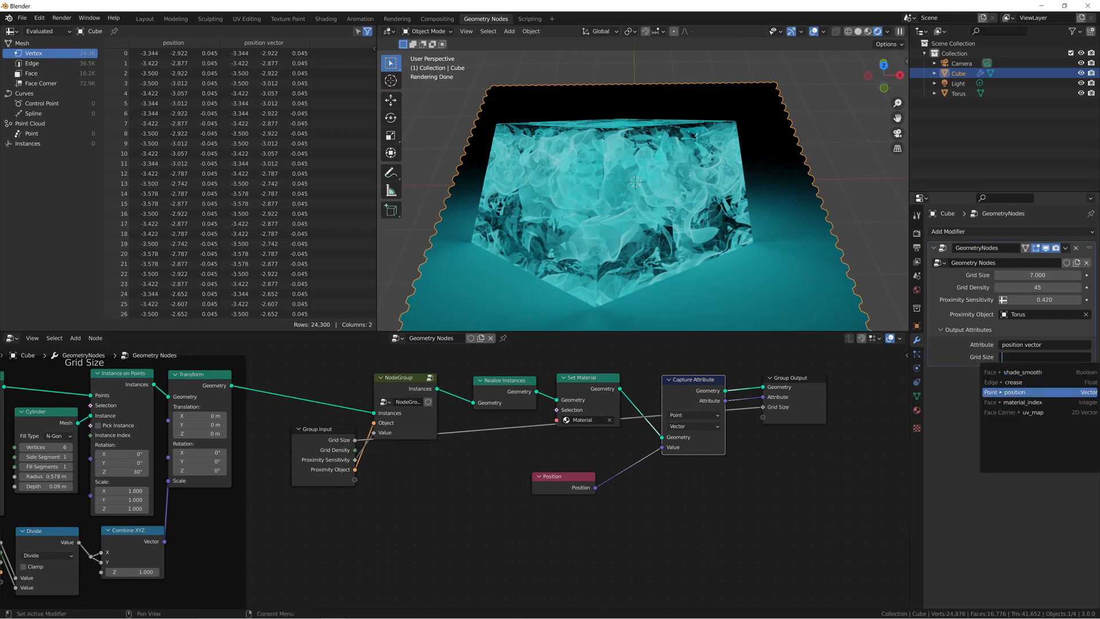
text(size)
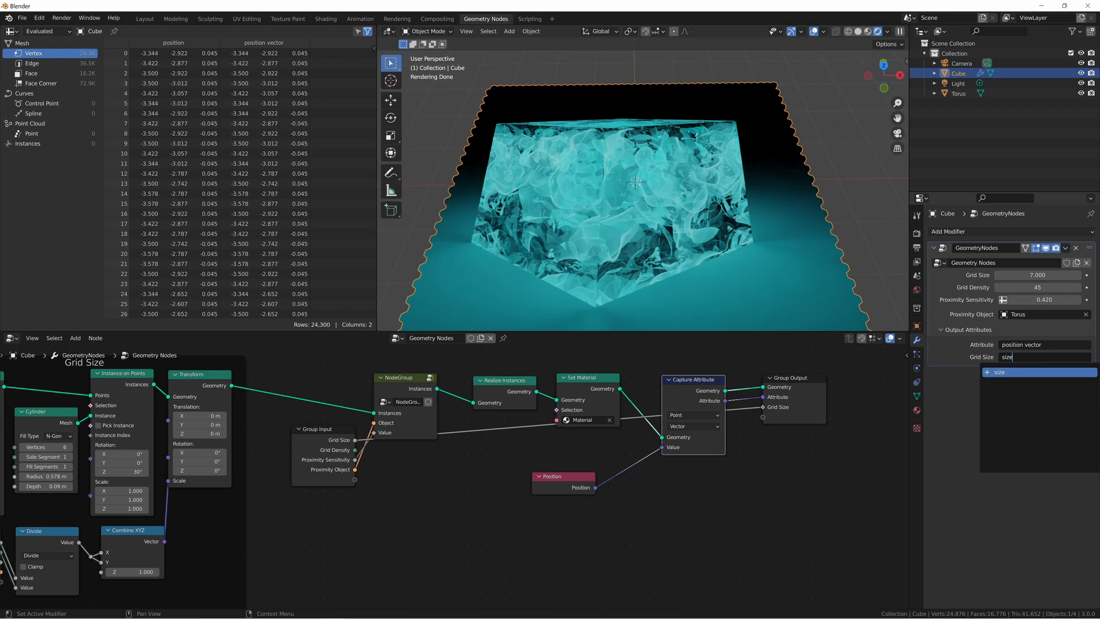
key(Return)
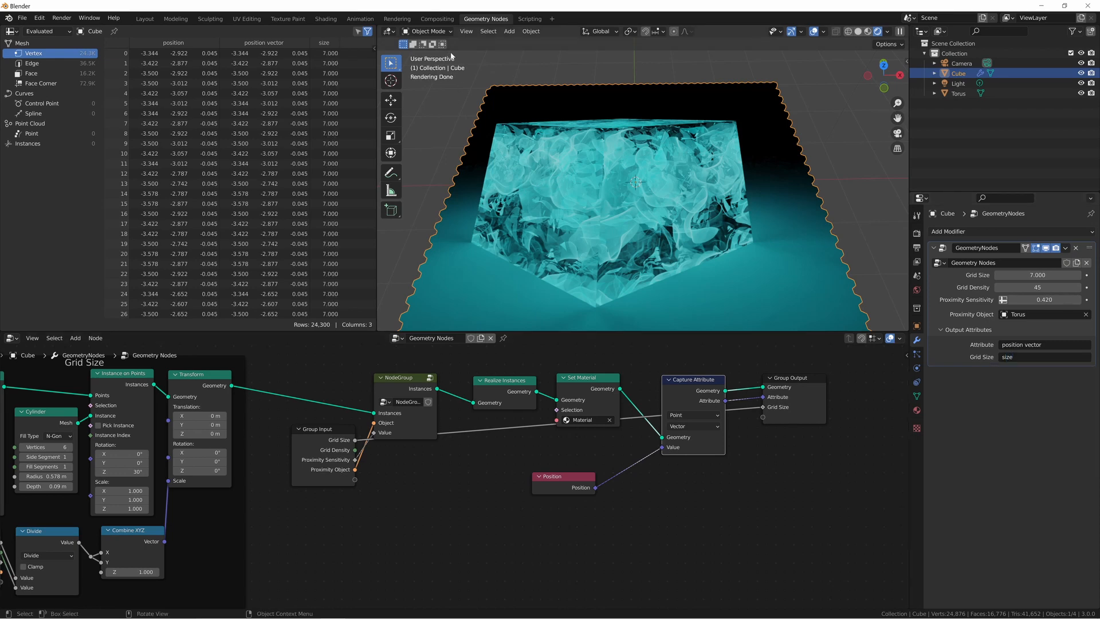
Open the Shading workspace and add an Attribute node that reads the attribute named "position vector".
click(325, 19)
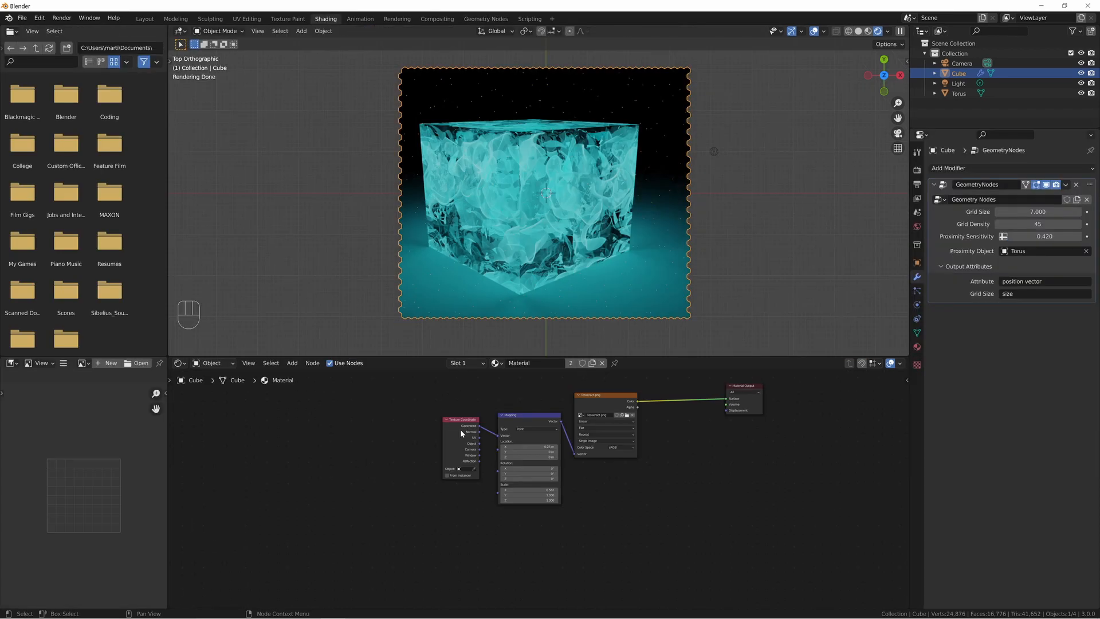
click(368, 467)
key(shift+a)
text(att)
key(Return)
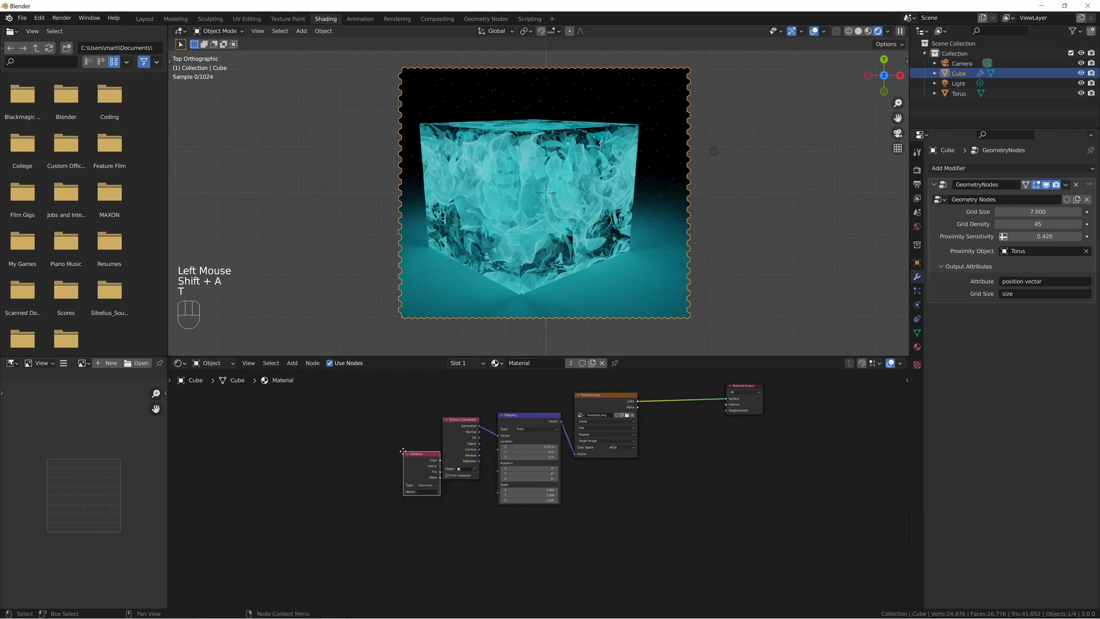
click(414, 525)
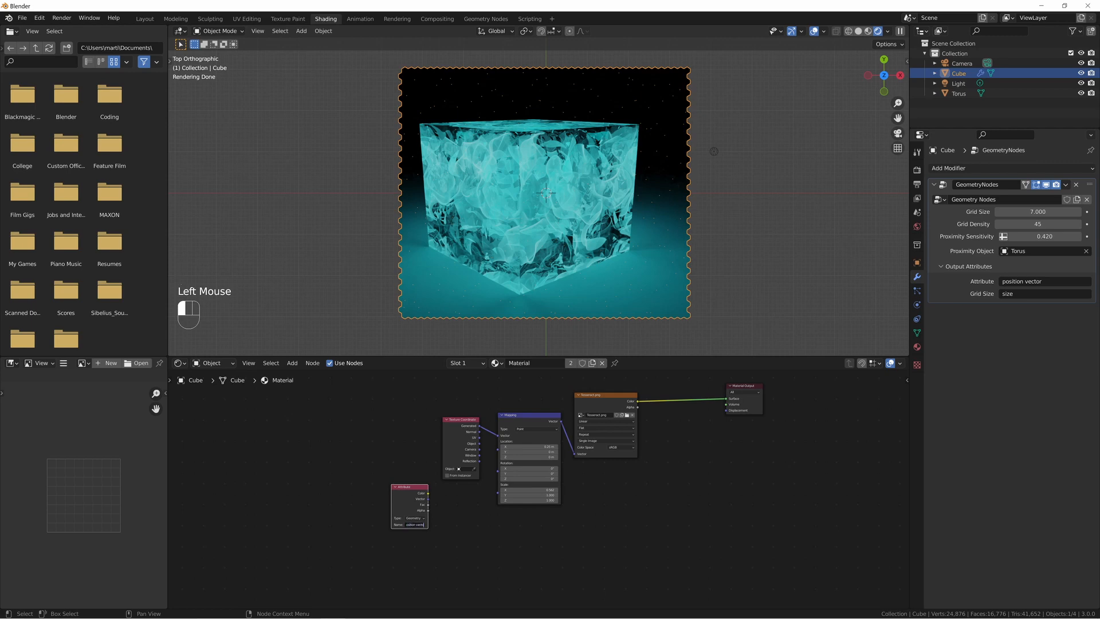
key(Return)
Add a second Attribute node below the first and set its name to "size".
key(shift+a)
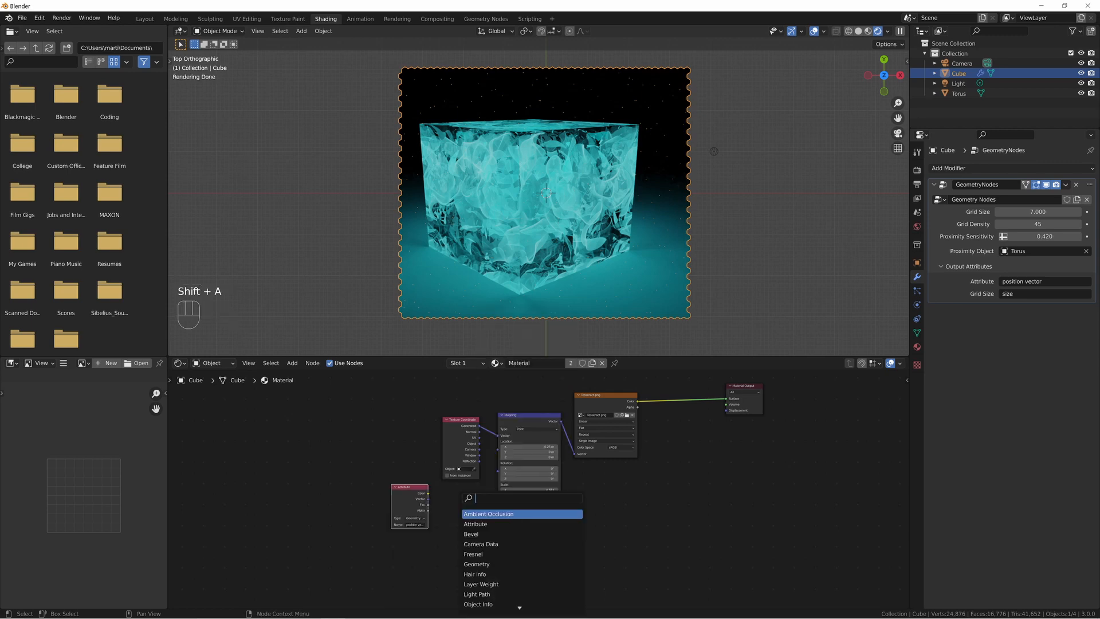
text(t)
key(Return)
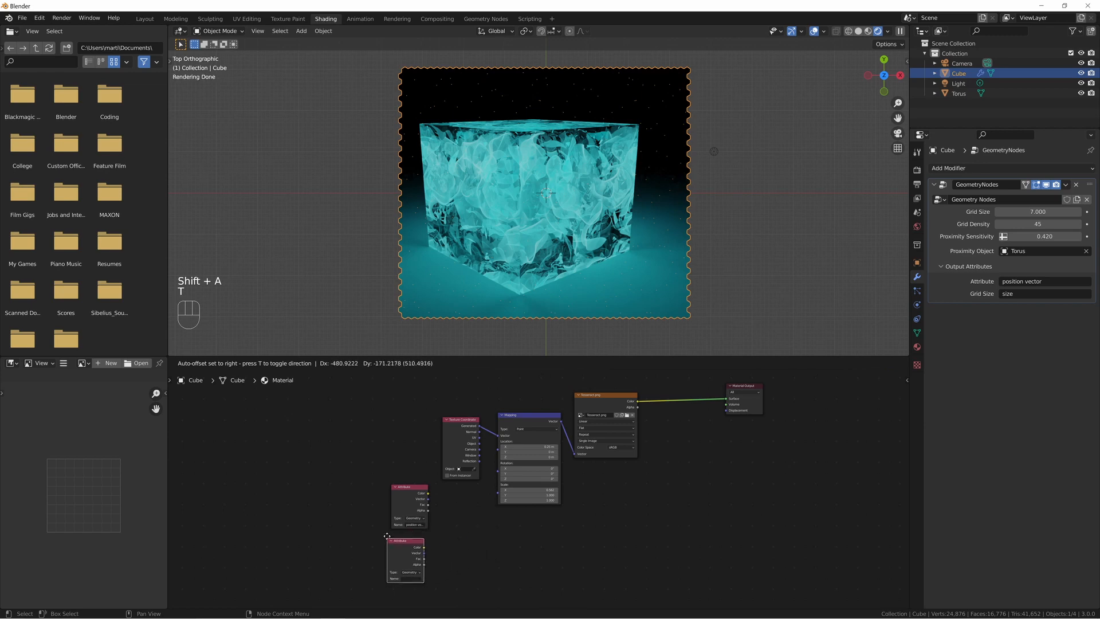
click(393, 530)
click(416, 572)
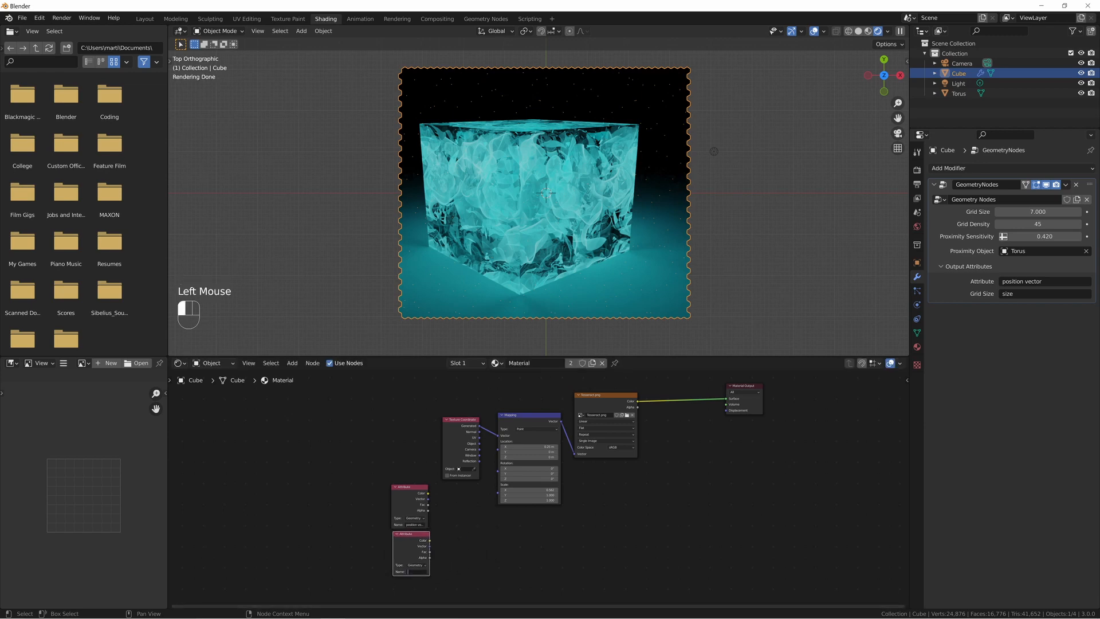
text(size)
key(Return)
Feed the position vector Attribute's Color into the Mapping node's Vector input and delete the Texture Coordinate node.
scroll(524, 545, up, 3)
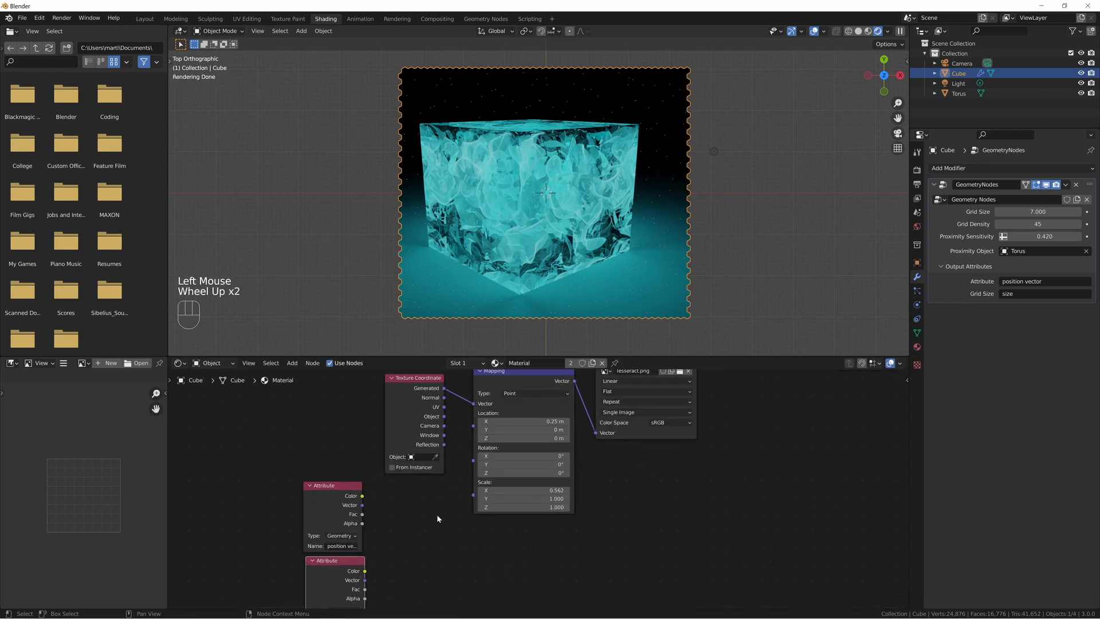
middle_drag(421, 506, 496, 516)
click(476, 427)
drag(475, 426, 356, 414)
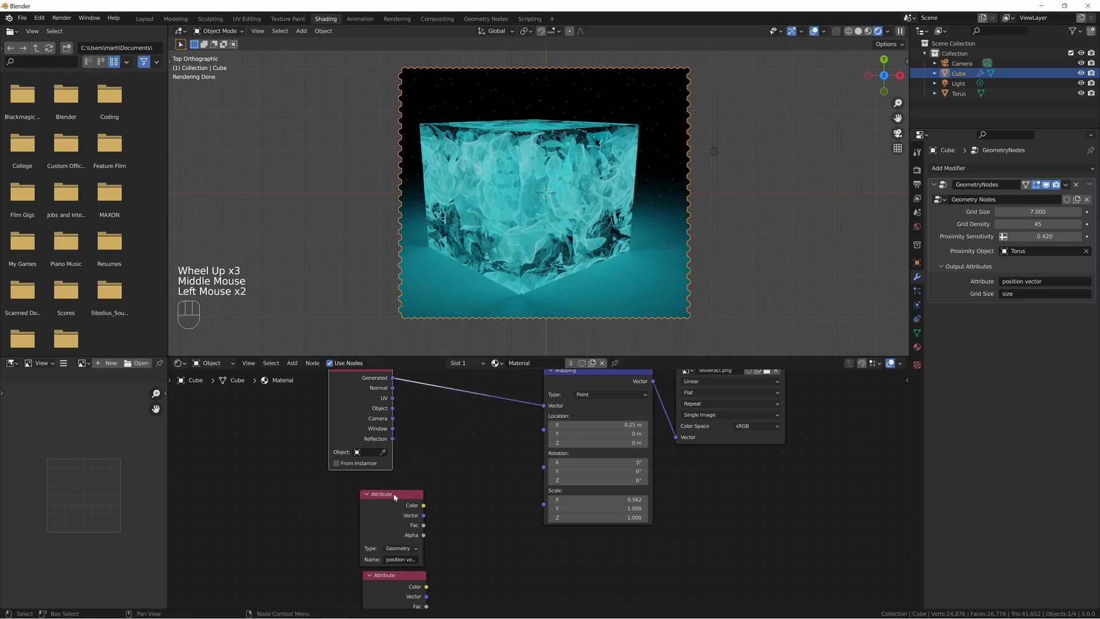
drag(424, 506, 544, 406)
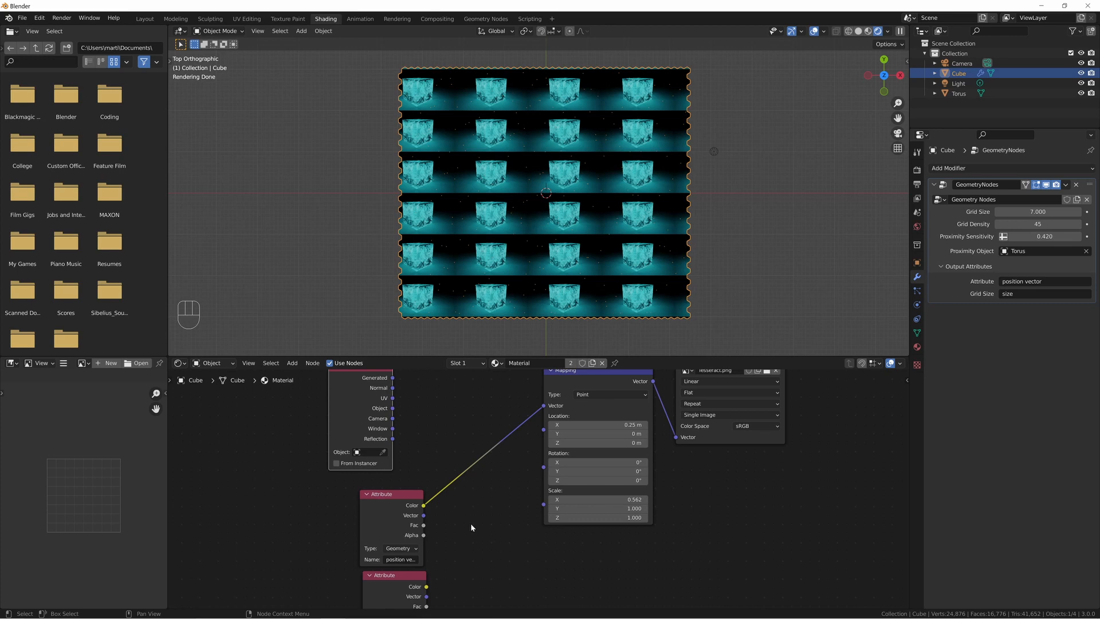
middle_drag(392, 570, 411, 539)
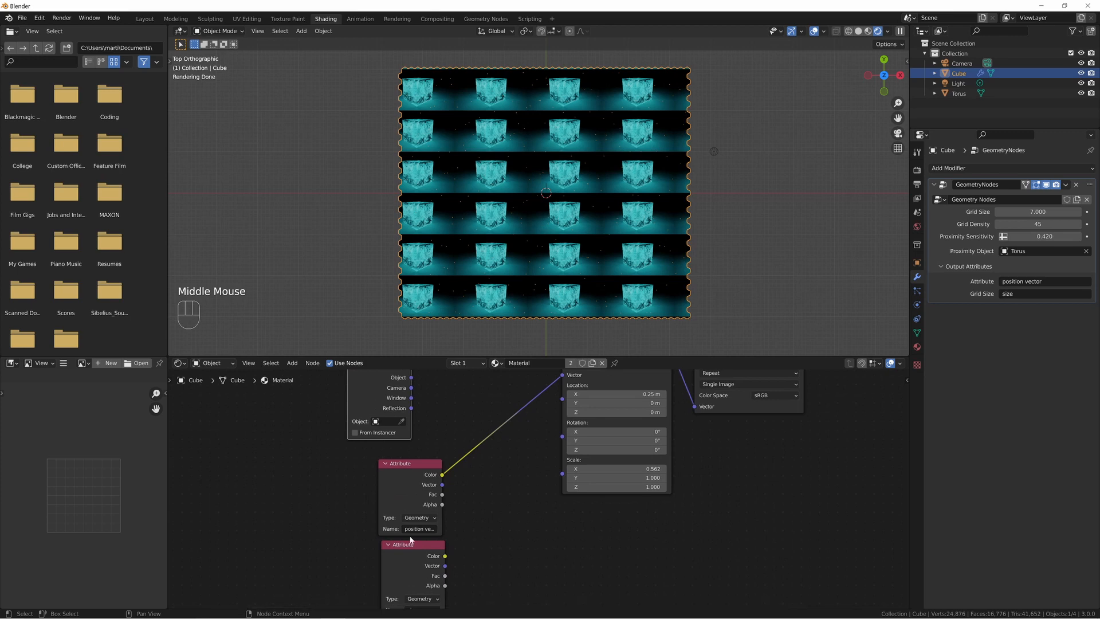
drag(395, 508, 427, 397)
click(355, 408)
key(x)
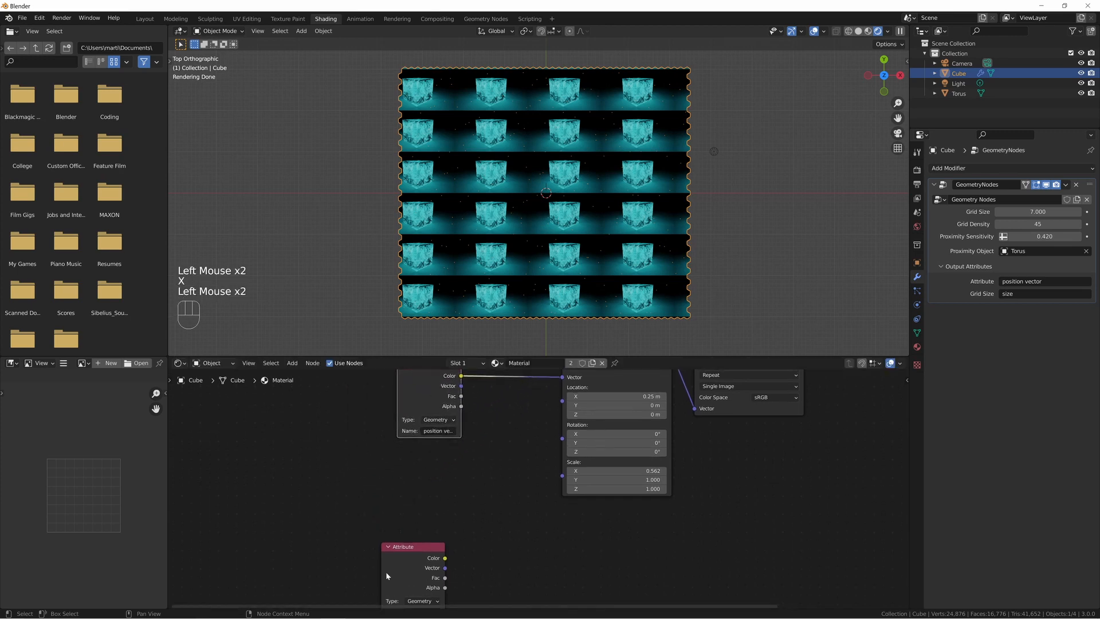
drag(386, 572, 289, 524)
Try Mapping scale values of 0.192 in X and 0.540 in Y.
drag(351, 510, 502, 479)
drag(561, 481, 353, 508)
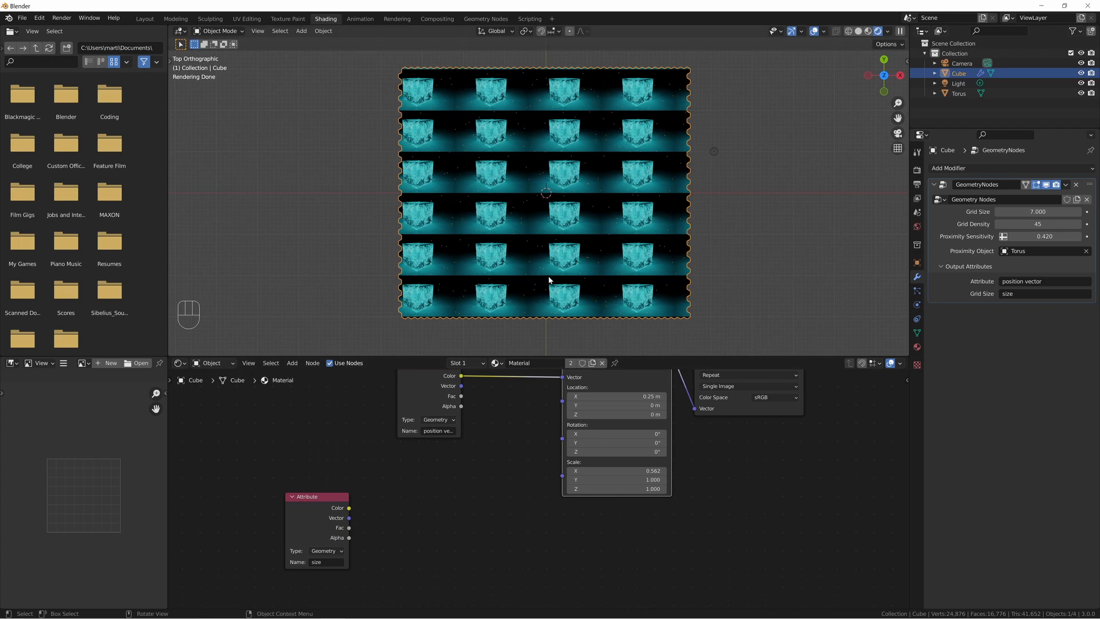
shift+drag(631, 479, 571, 471)
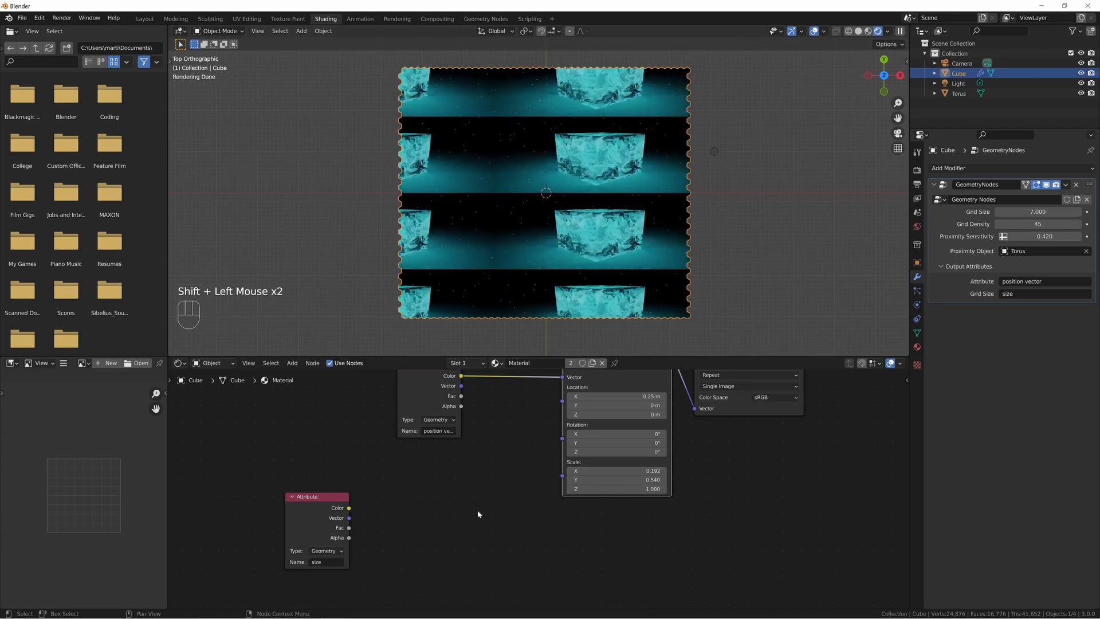
Divide 1.000 by the size Attribute's Color with a new Math node and connect the result to the Mapping node's Scale.
key(shift+a)
click(404, 497)
text(math)
key(Return)
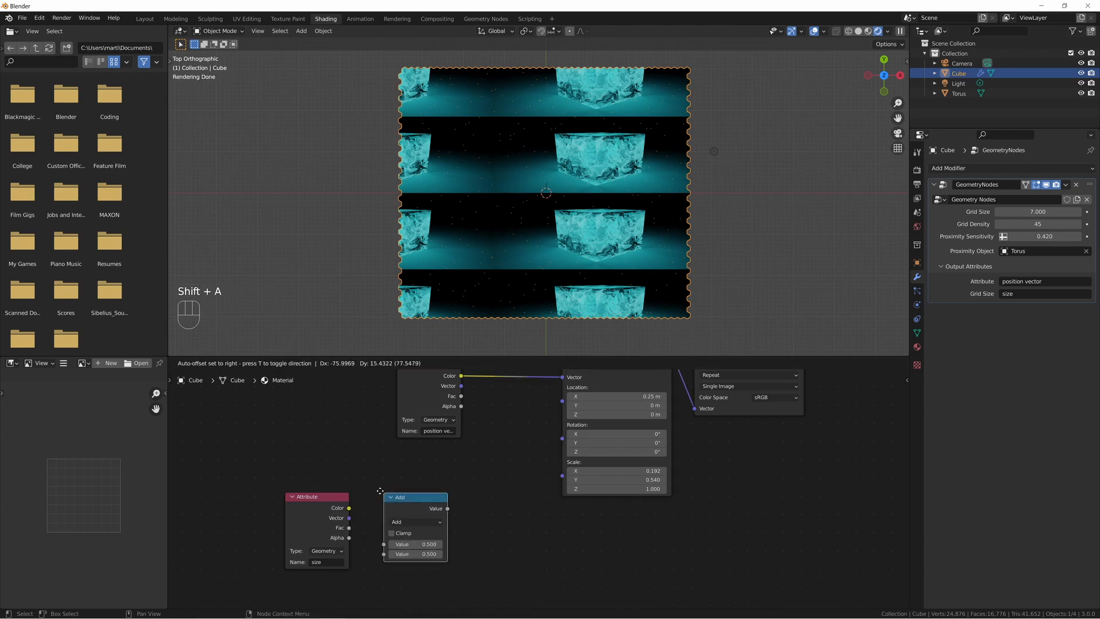
click(372, 482)
drag(349, 508, 372, 543)
click(389, 510)
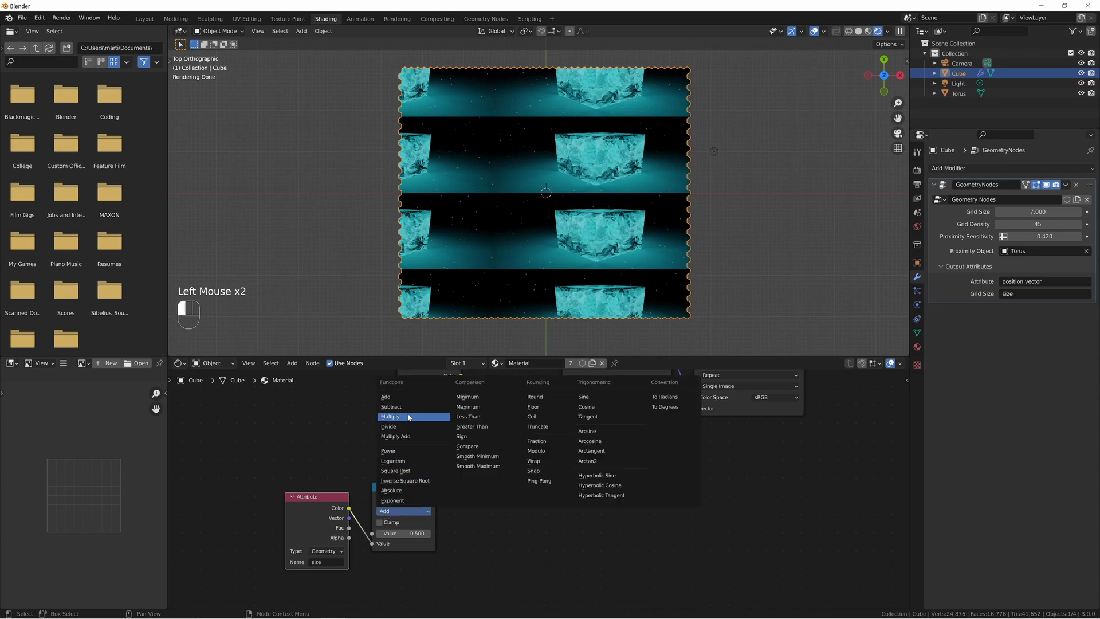
click(389, 426)
drag(436, 498, 562, 475)
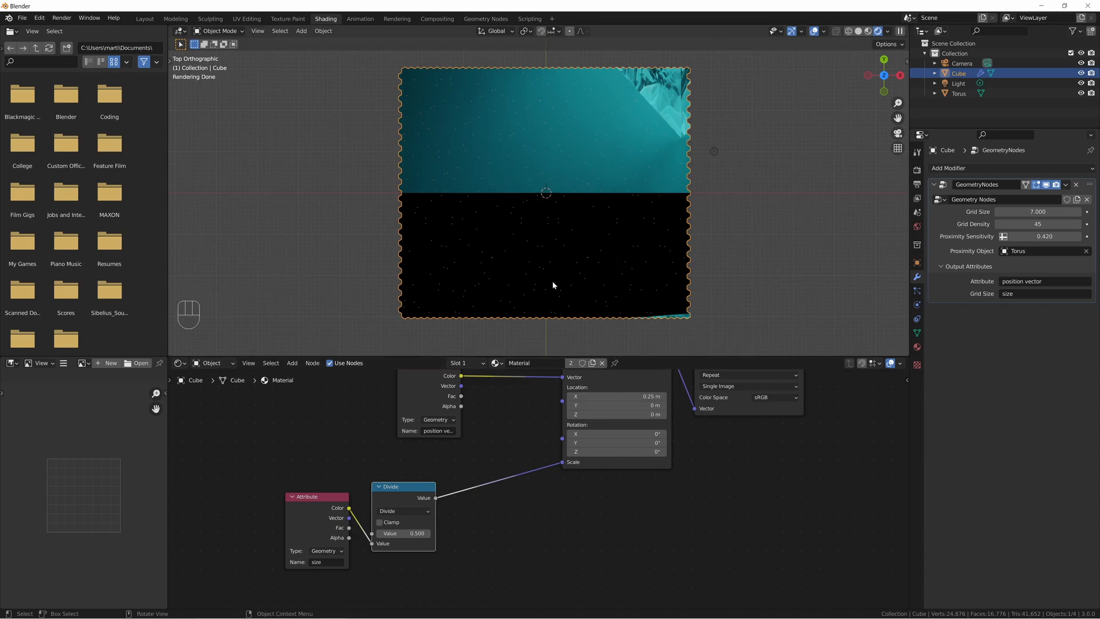
drag(414, 532, 447, 533)
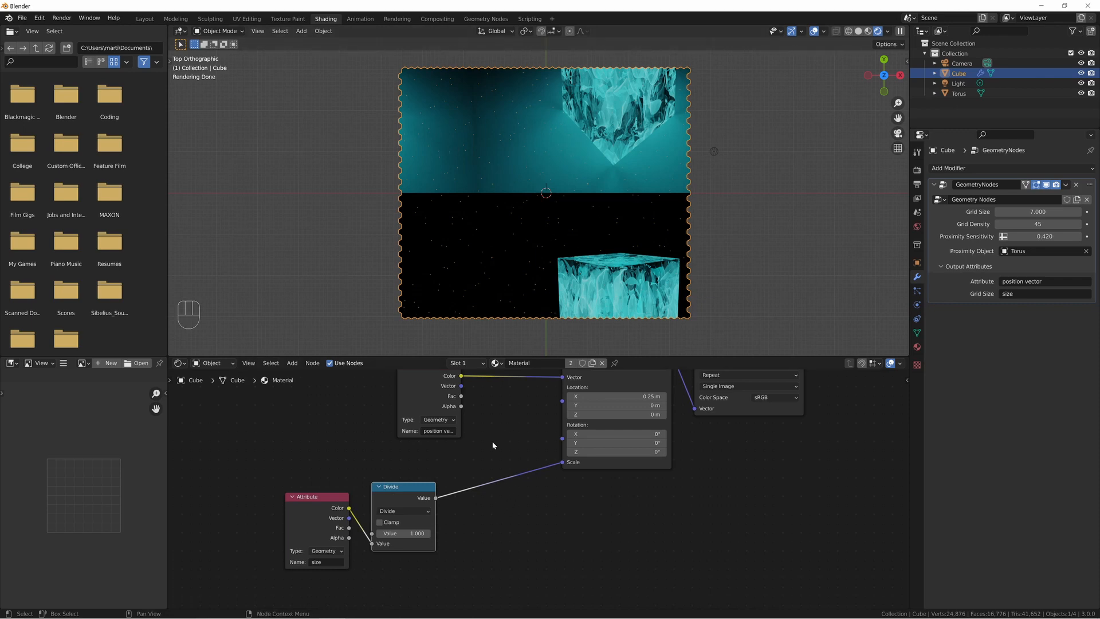
Add a Combine XYZ node below the Mapping node.
key(shift+a)
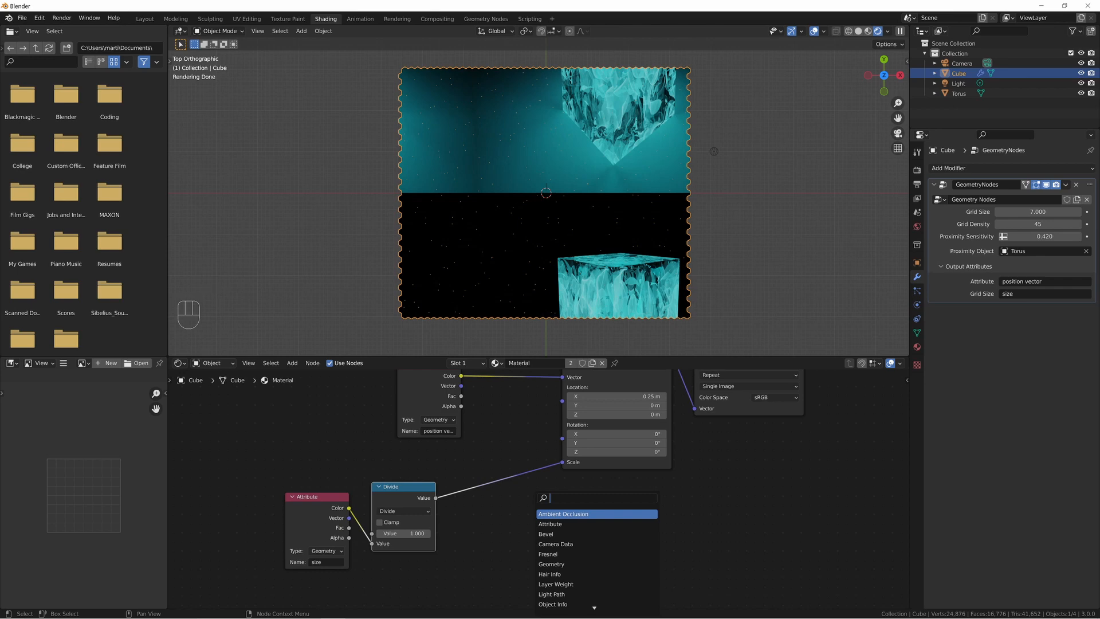
text(comb)
key(Down)
key(Down)
key(Return)
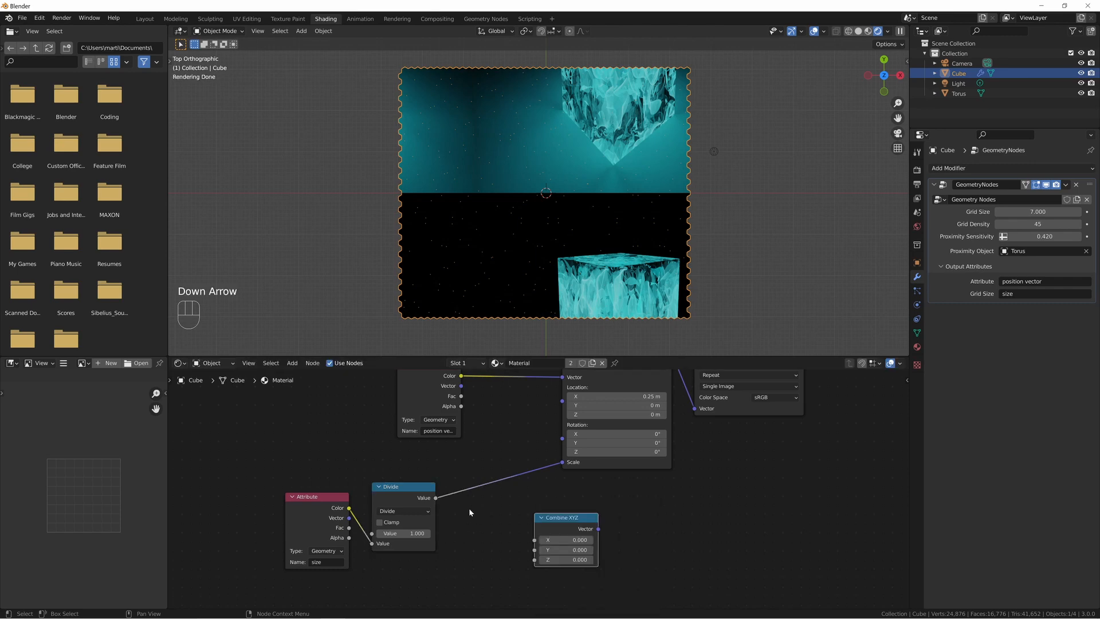
Duplicate the Divide node and connect the original Divide's result to the copy's first value and to Combine XYZ's Y and Z.
click(410, 501)
key(shift+d)
click(485, 527)
drag(306, 492, 533, 550)
drag(404, 541, 535, 560)
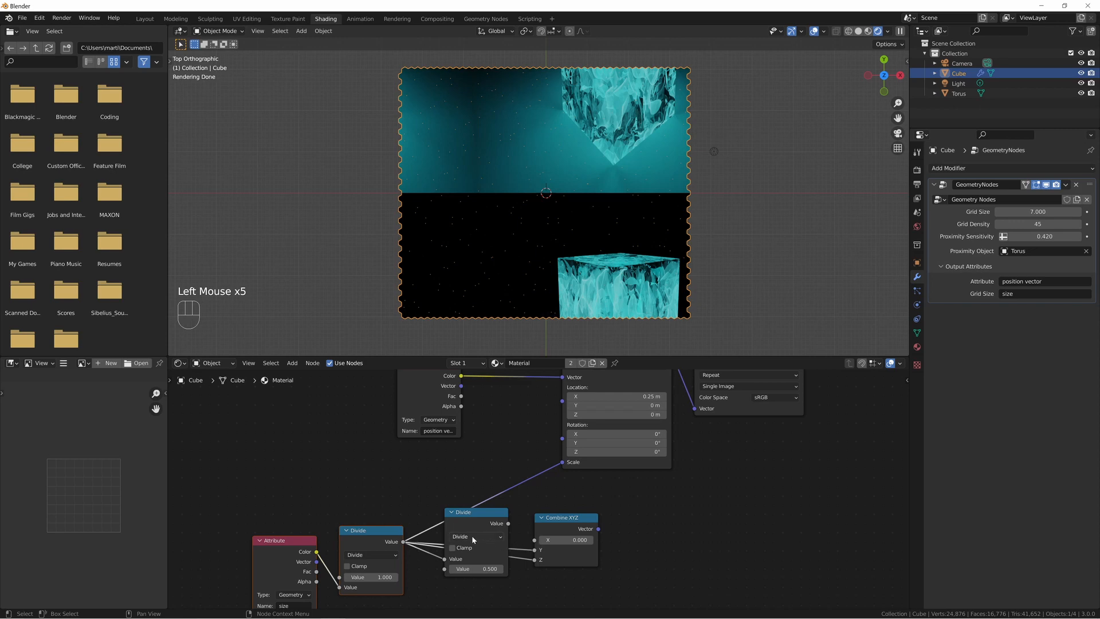
Change the duplicated Math node to Multiply and set its second value to 0.562.
click(481, 534)
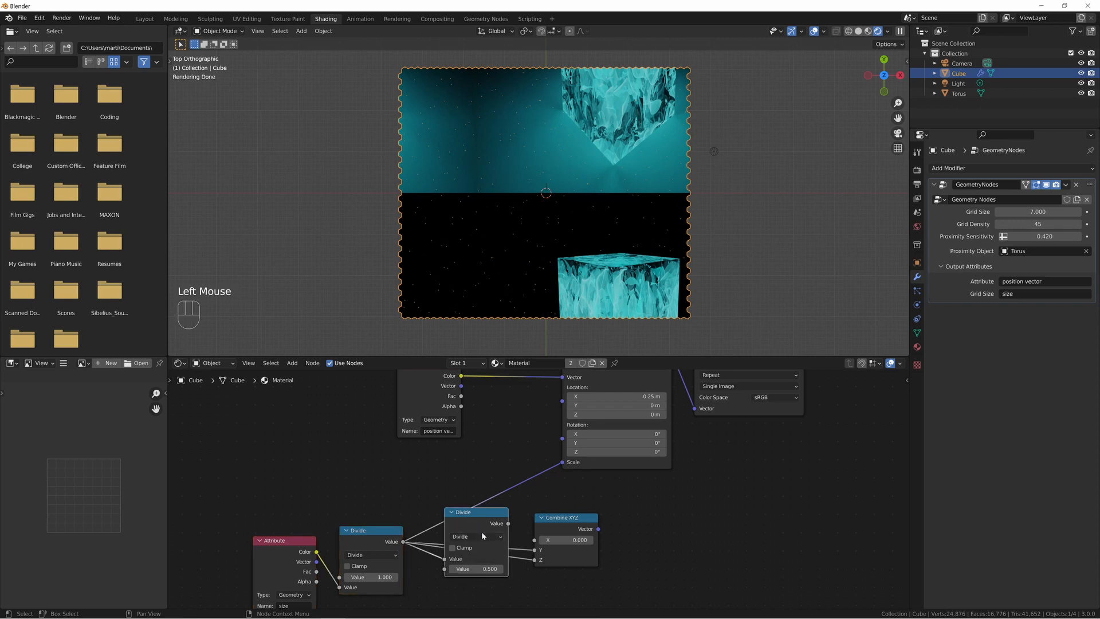
click(481, 533)
click(463, 462)
click(491, 569)
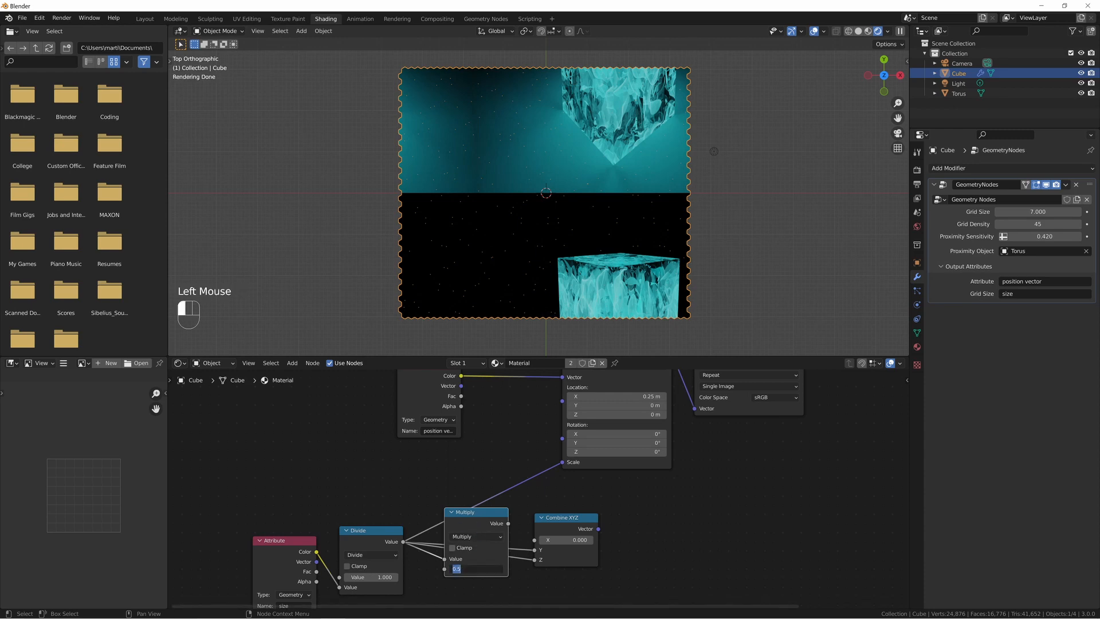
text(0.562)
key(Return)
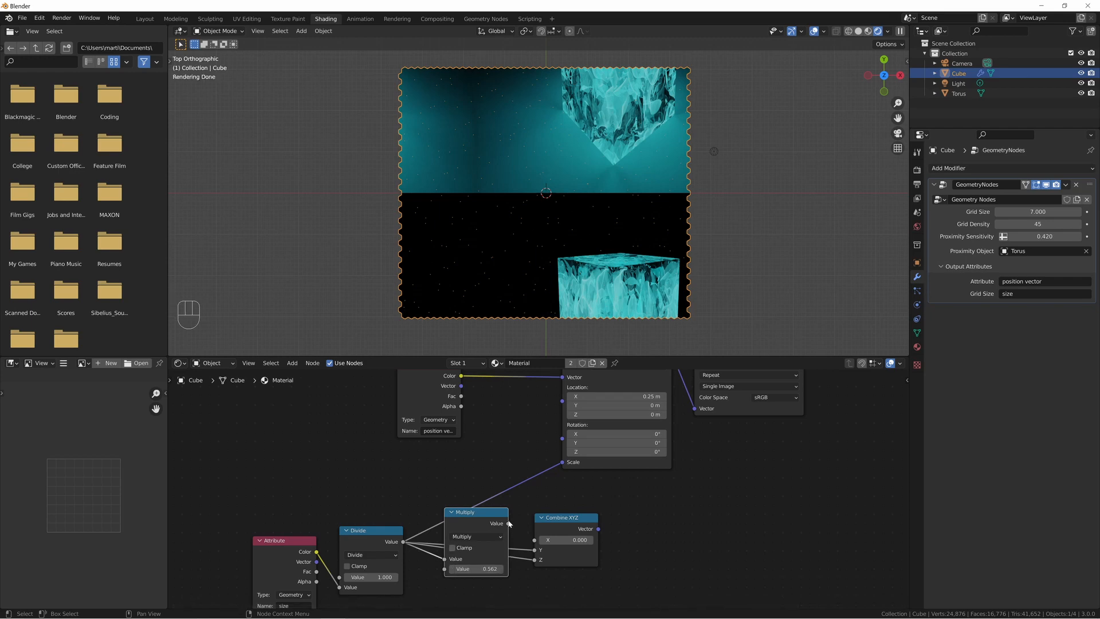
Route the Multiply result through Combine XYZ's X into the Mapping node's Scale, and set Mapping Location X and Y to 0.5 m.
drag(508, 523, 458, 488)
drag(599, 529, 562, 461)
drag(615, 421, 616, 430)
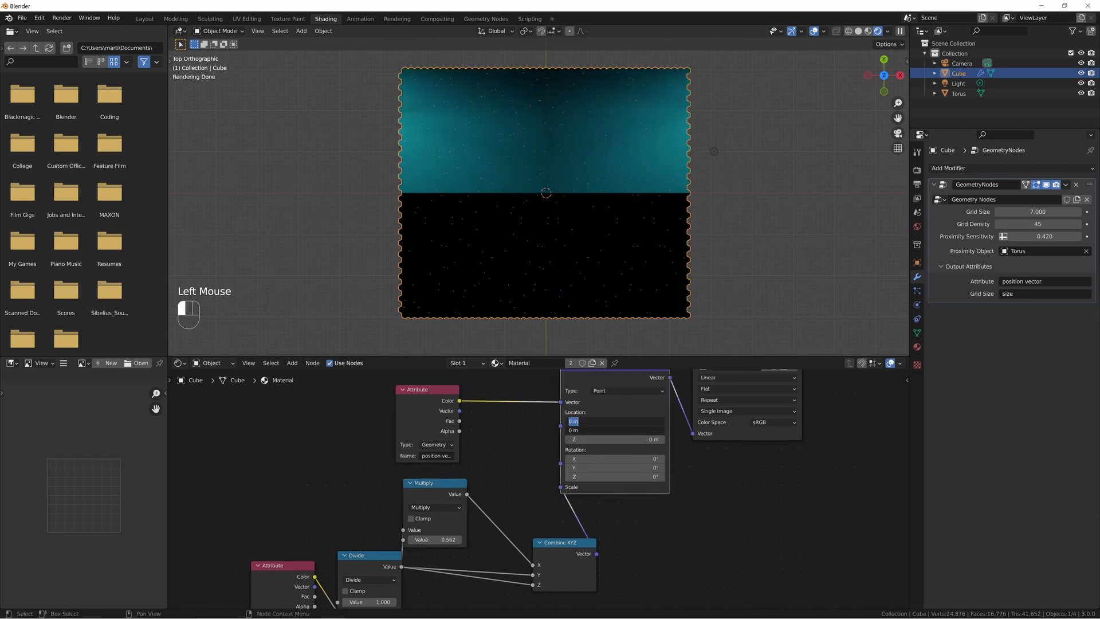
text(0.5)
key(Return)
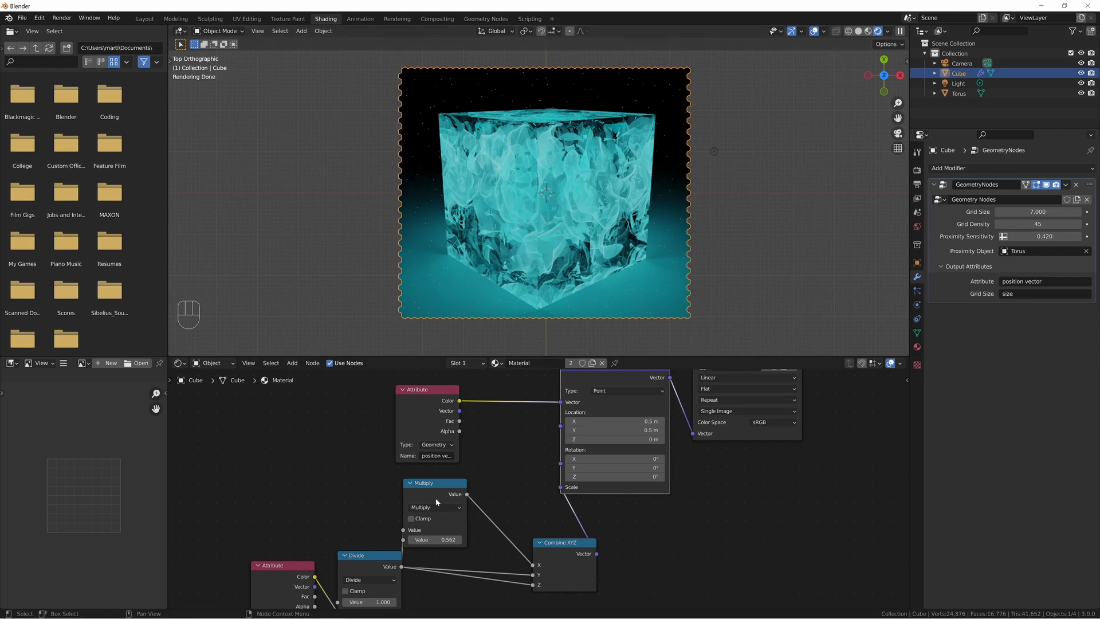
Arrange the Attribute, Divide, Multiply and Combine XYZ nodes compactly beside the Mapping node.
drag(436, 502, 477, 505)
drag(564, 544, 547, 529)
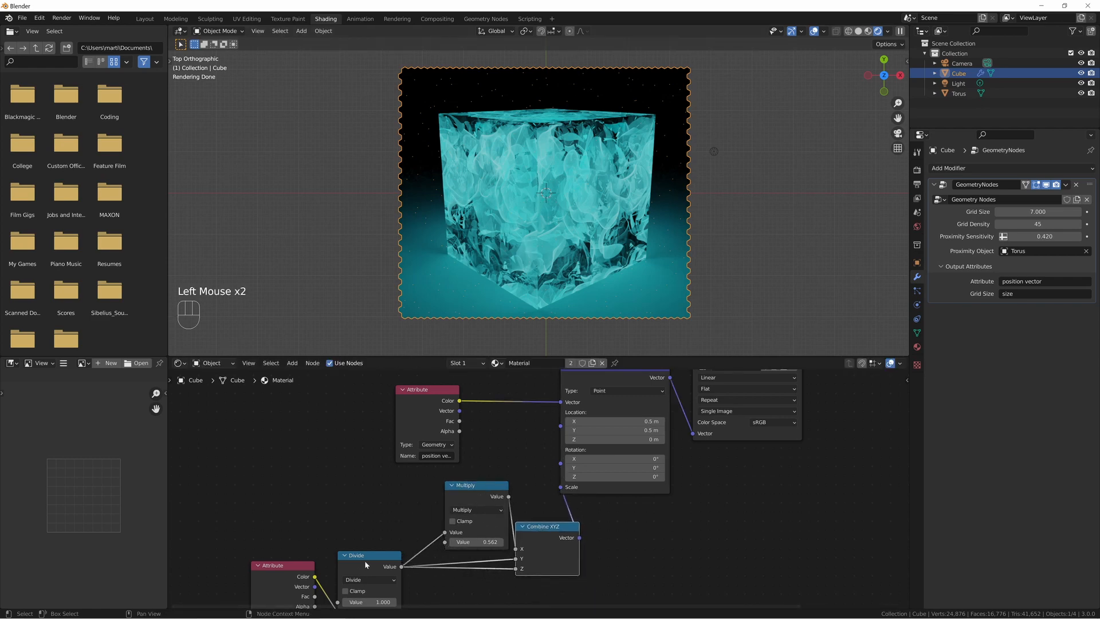
drag(365, 564, 398, 552)
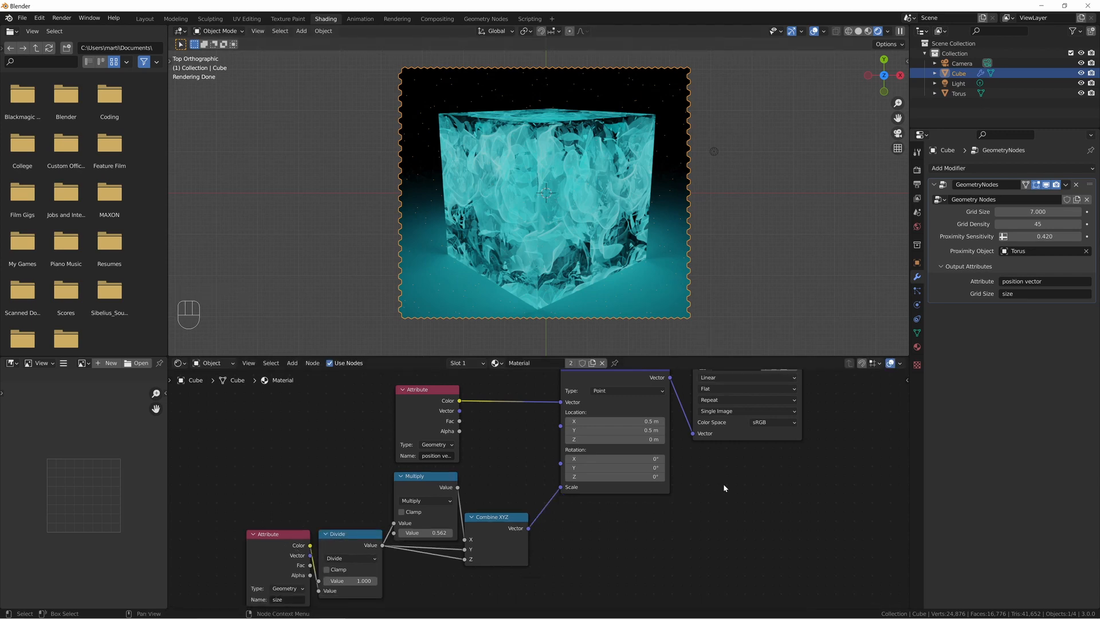
middle_drag(724, 486, 572, 539)
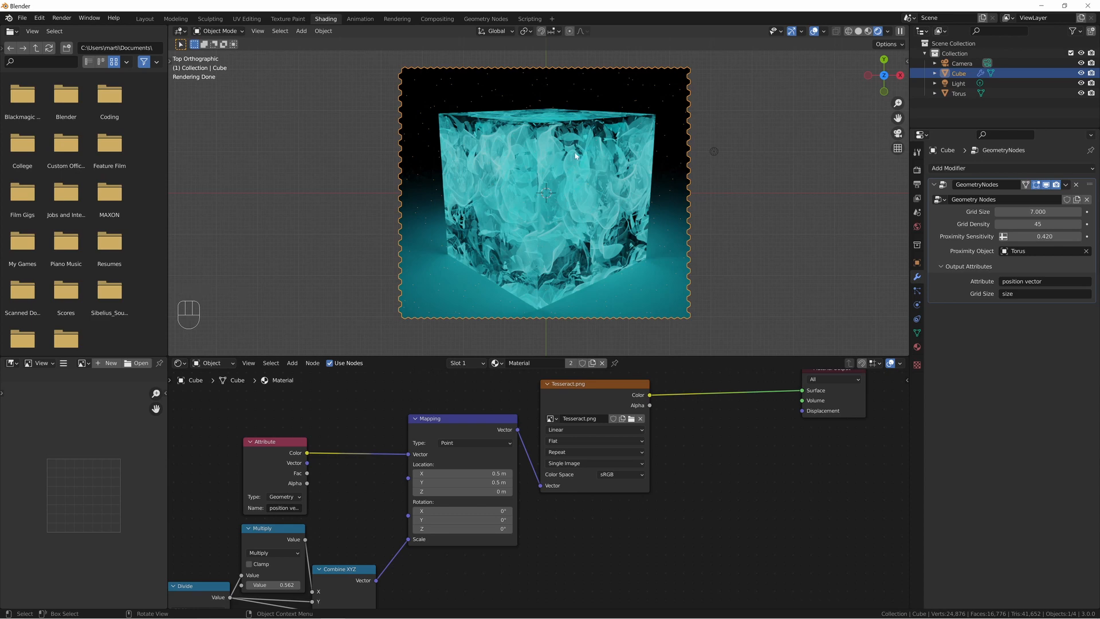
Move the torus along the global Z axis to test its effect on the textured hexagon grid.
click(567, 168)
key(g)
key(z)
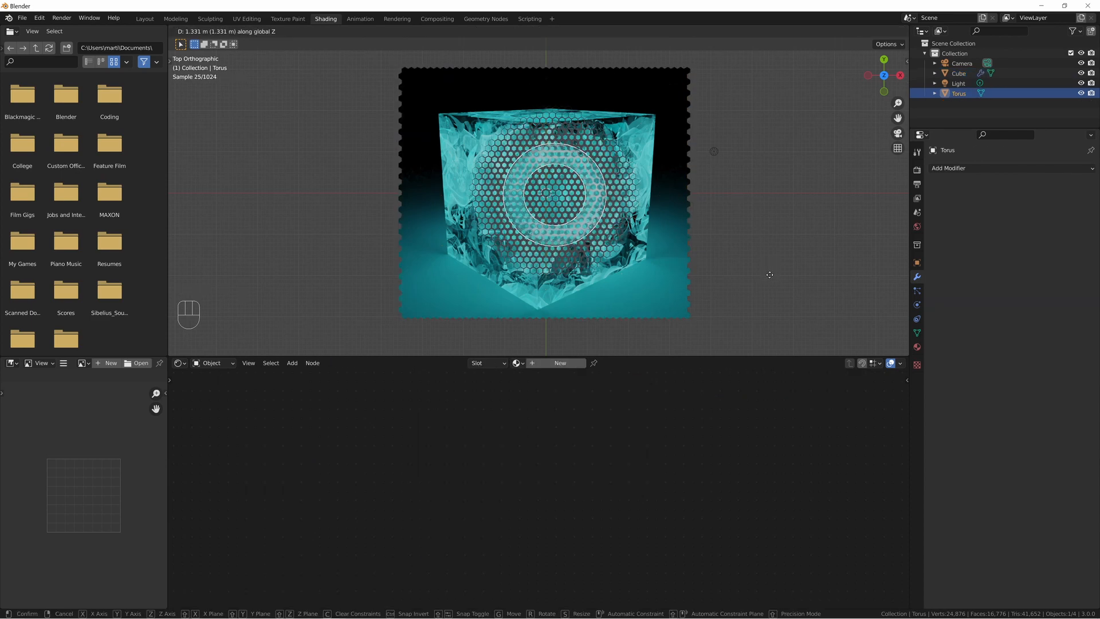